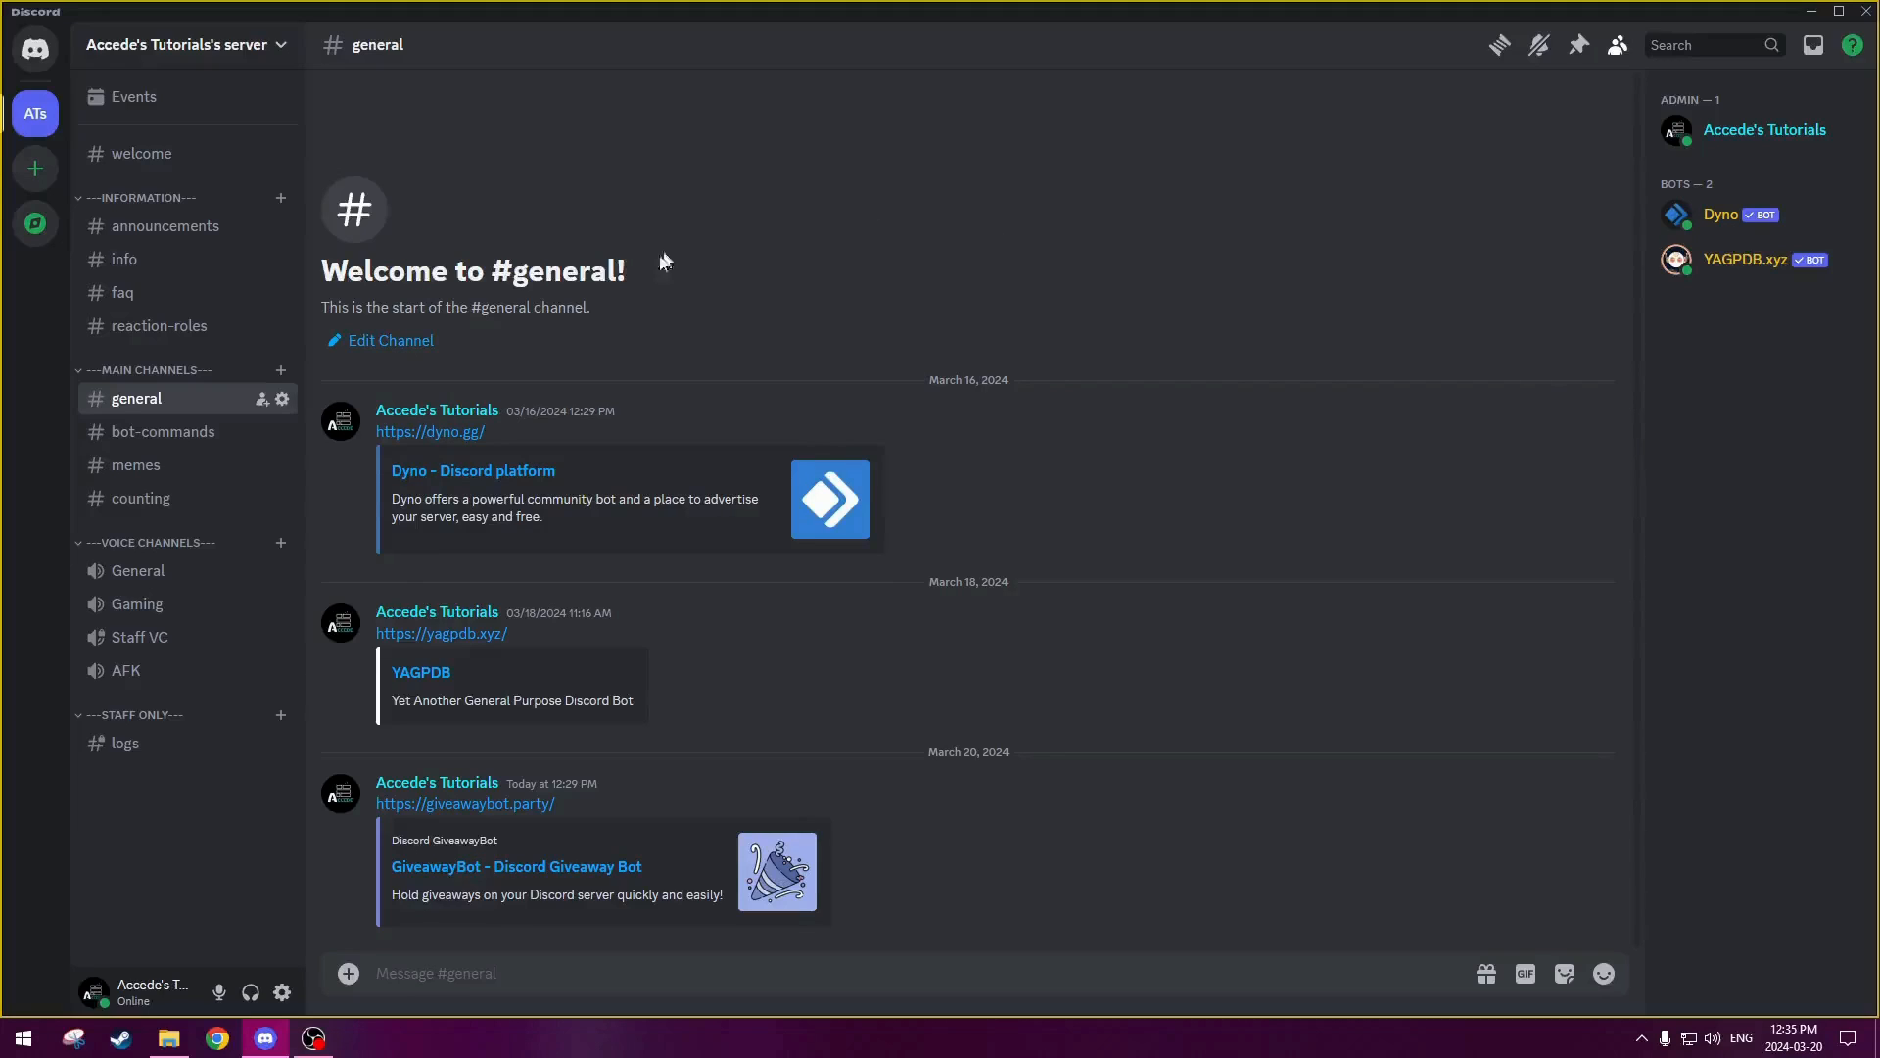
- Open the giveawaybot.party link posted in the general channel and look through the bot's command list
left_click_drag(513, 637, 377, 638)
left_click(572, 621)
left_click(490, 807)
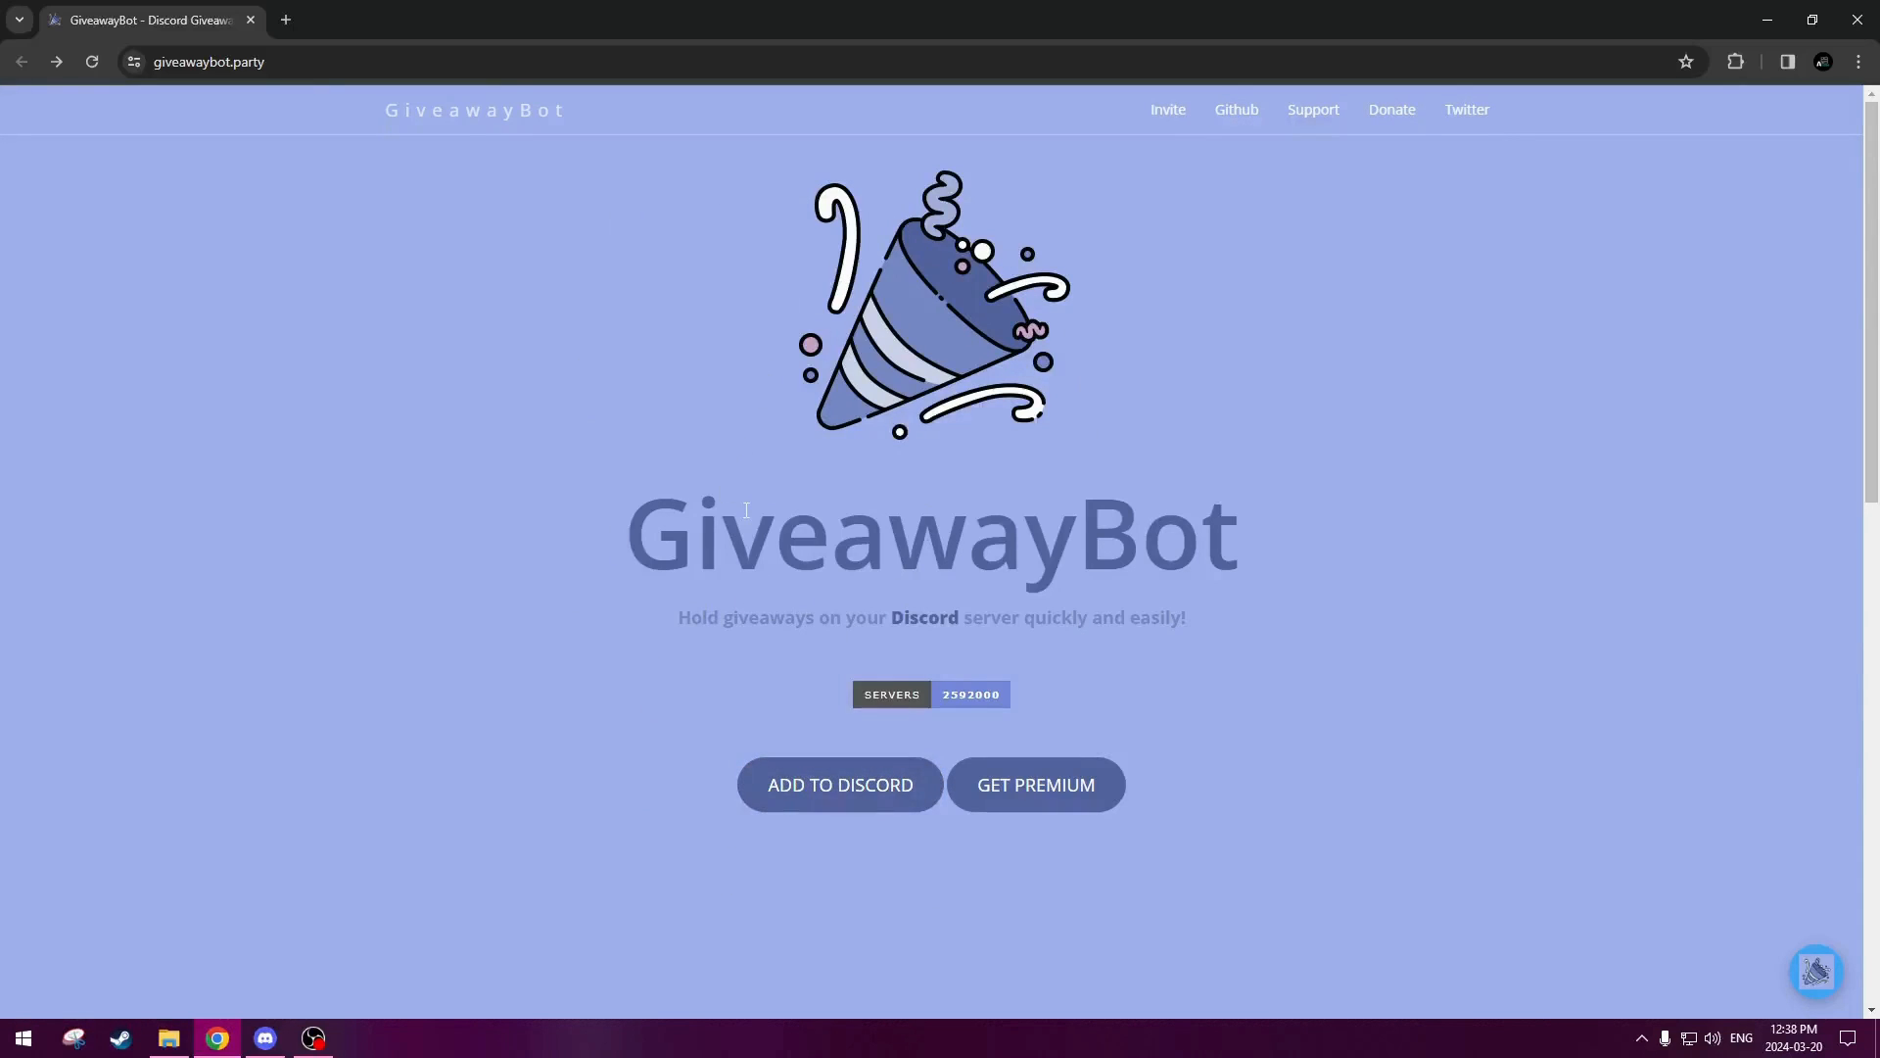
scroll(451, 526, "down", 10)
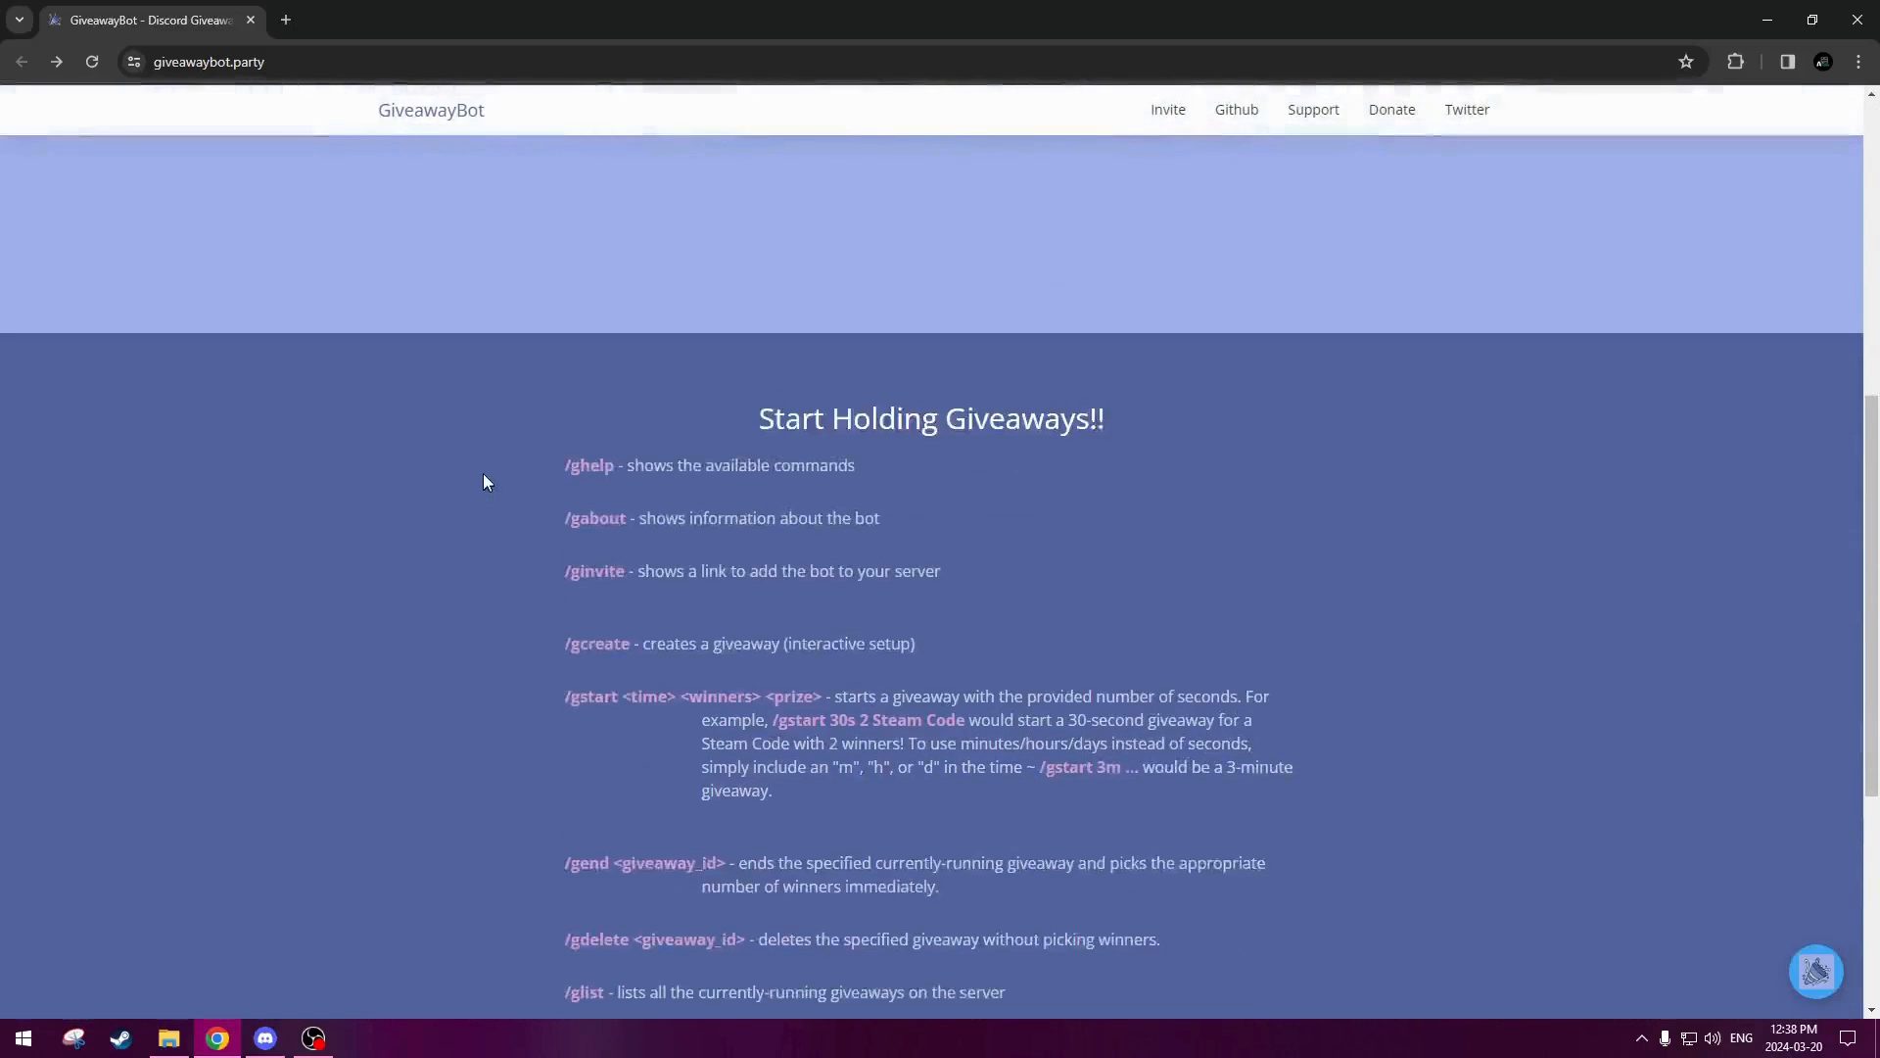
scroll(625, 449, "up", 3)
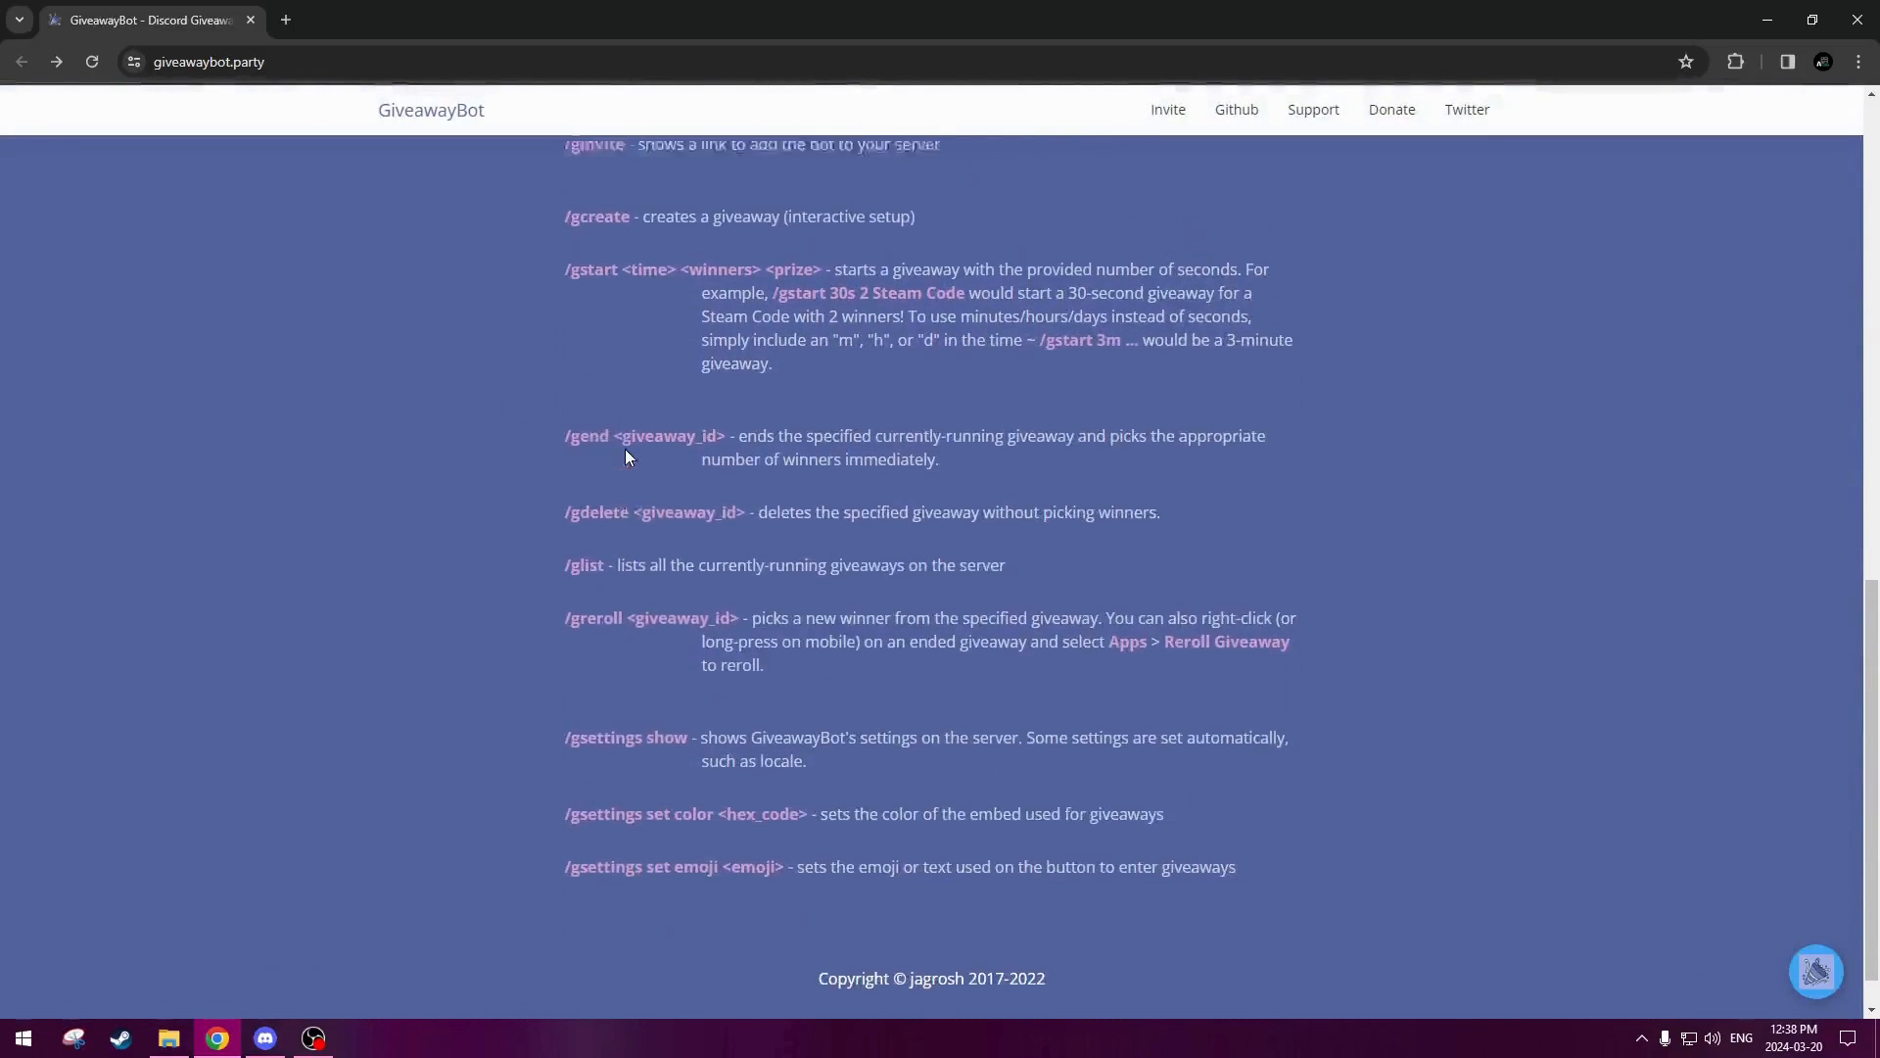
scroll(625, 449, "down", 3)
scroll(625, 449, "up", 10)
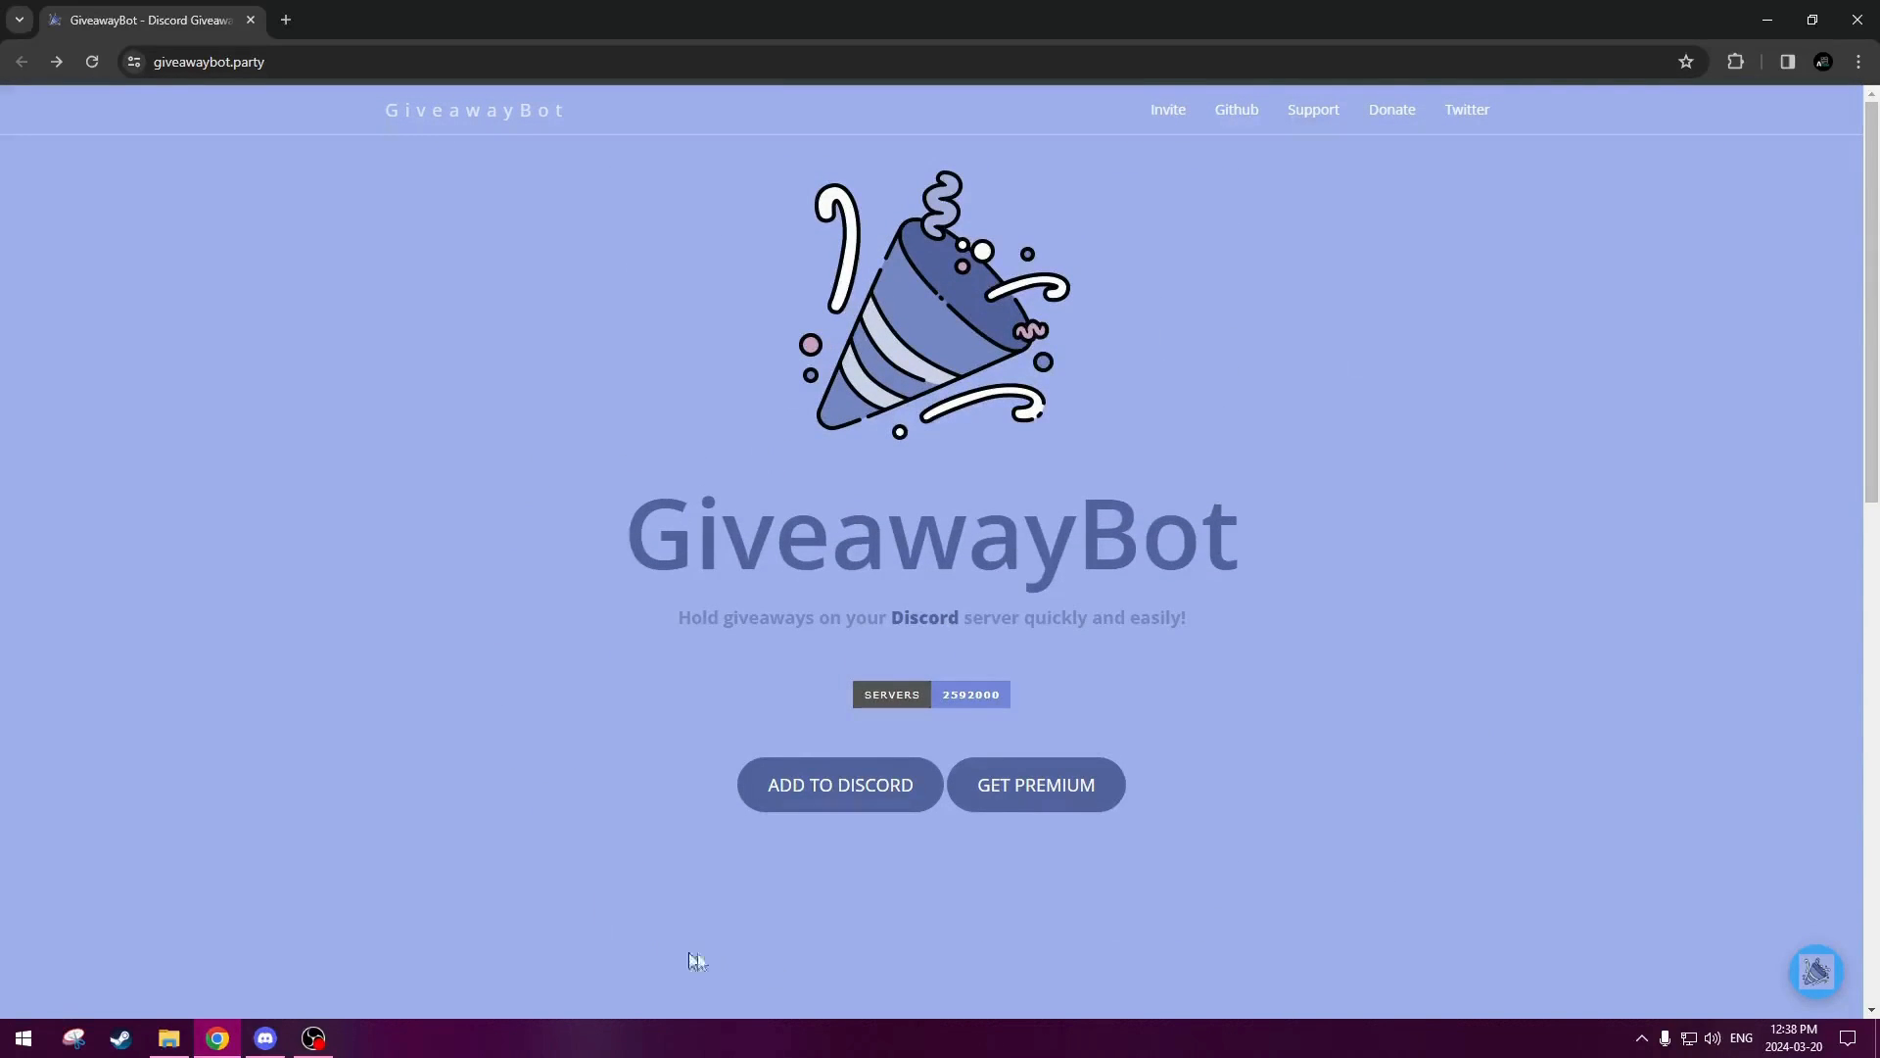
left_click(837, 784)
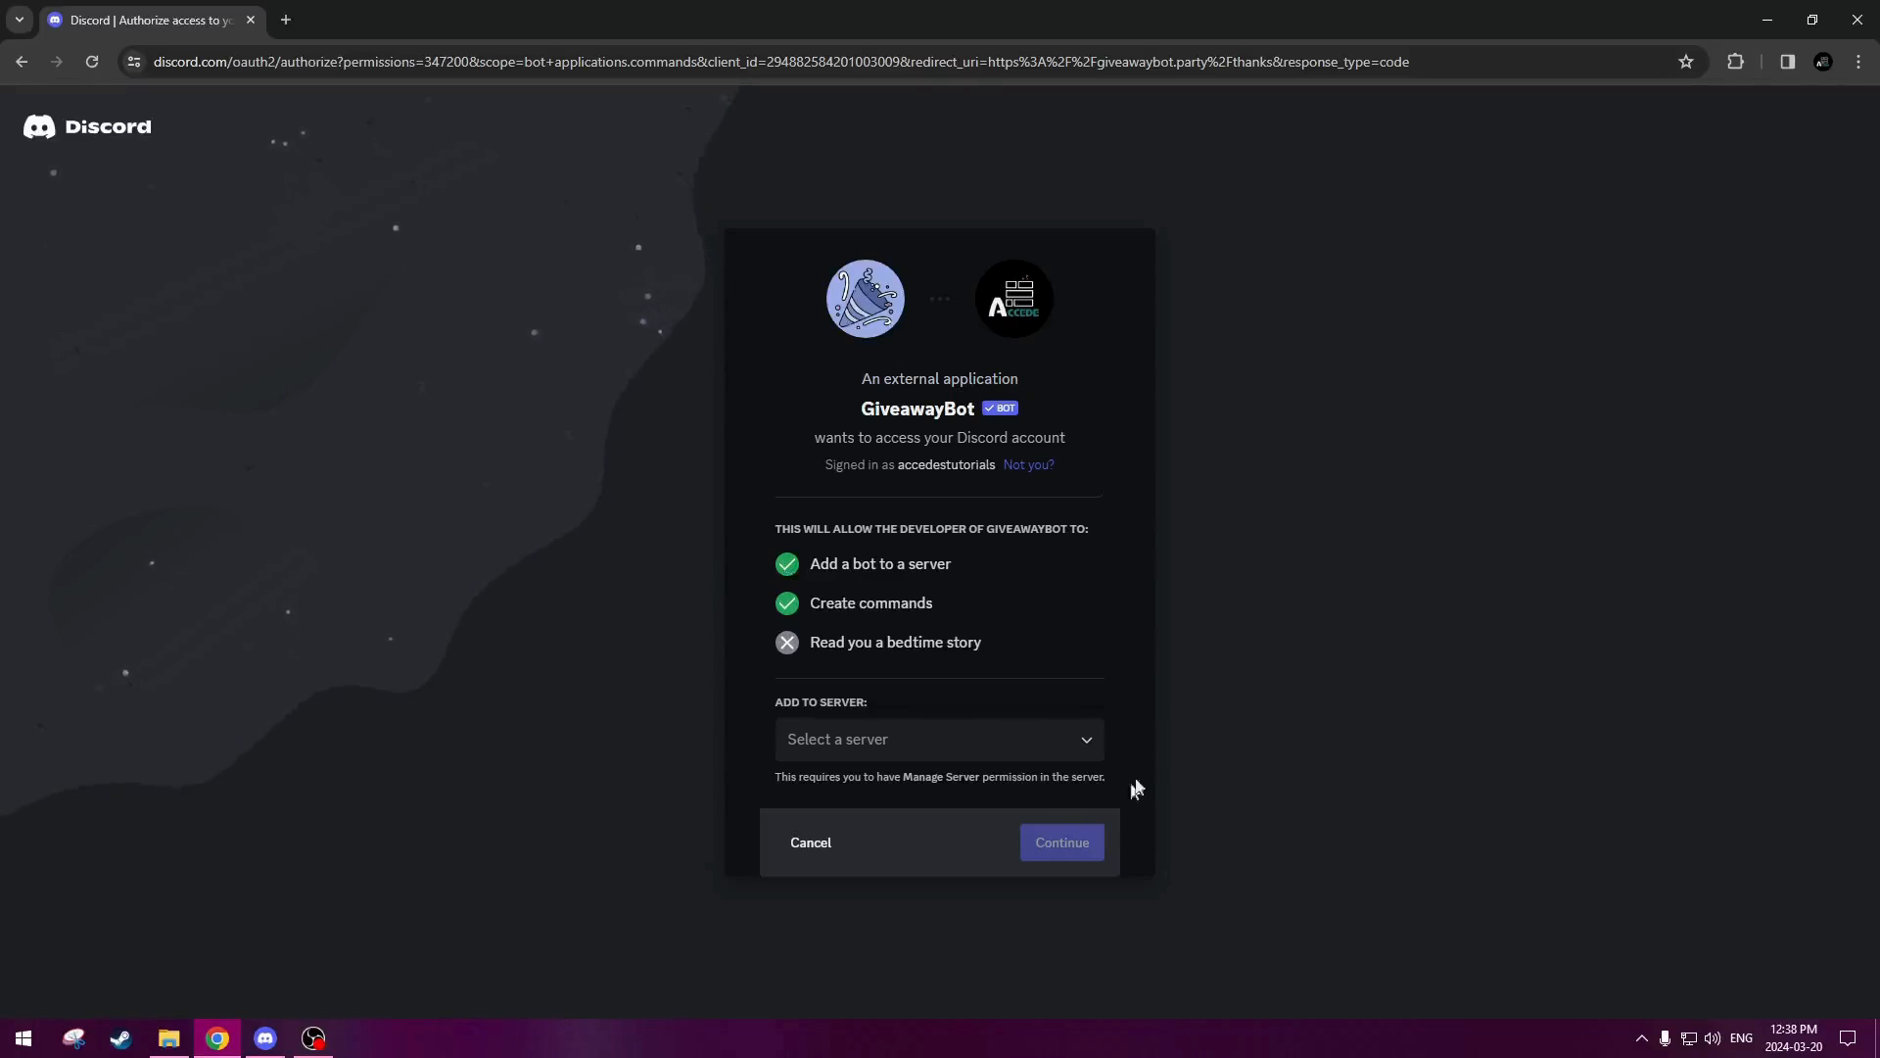
left_click(935, 729)
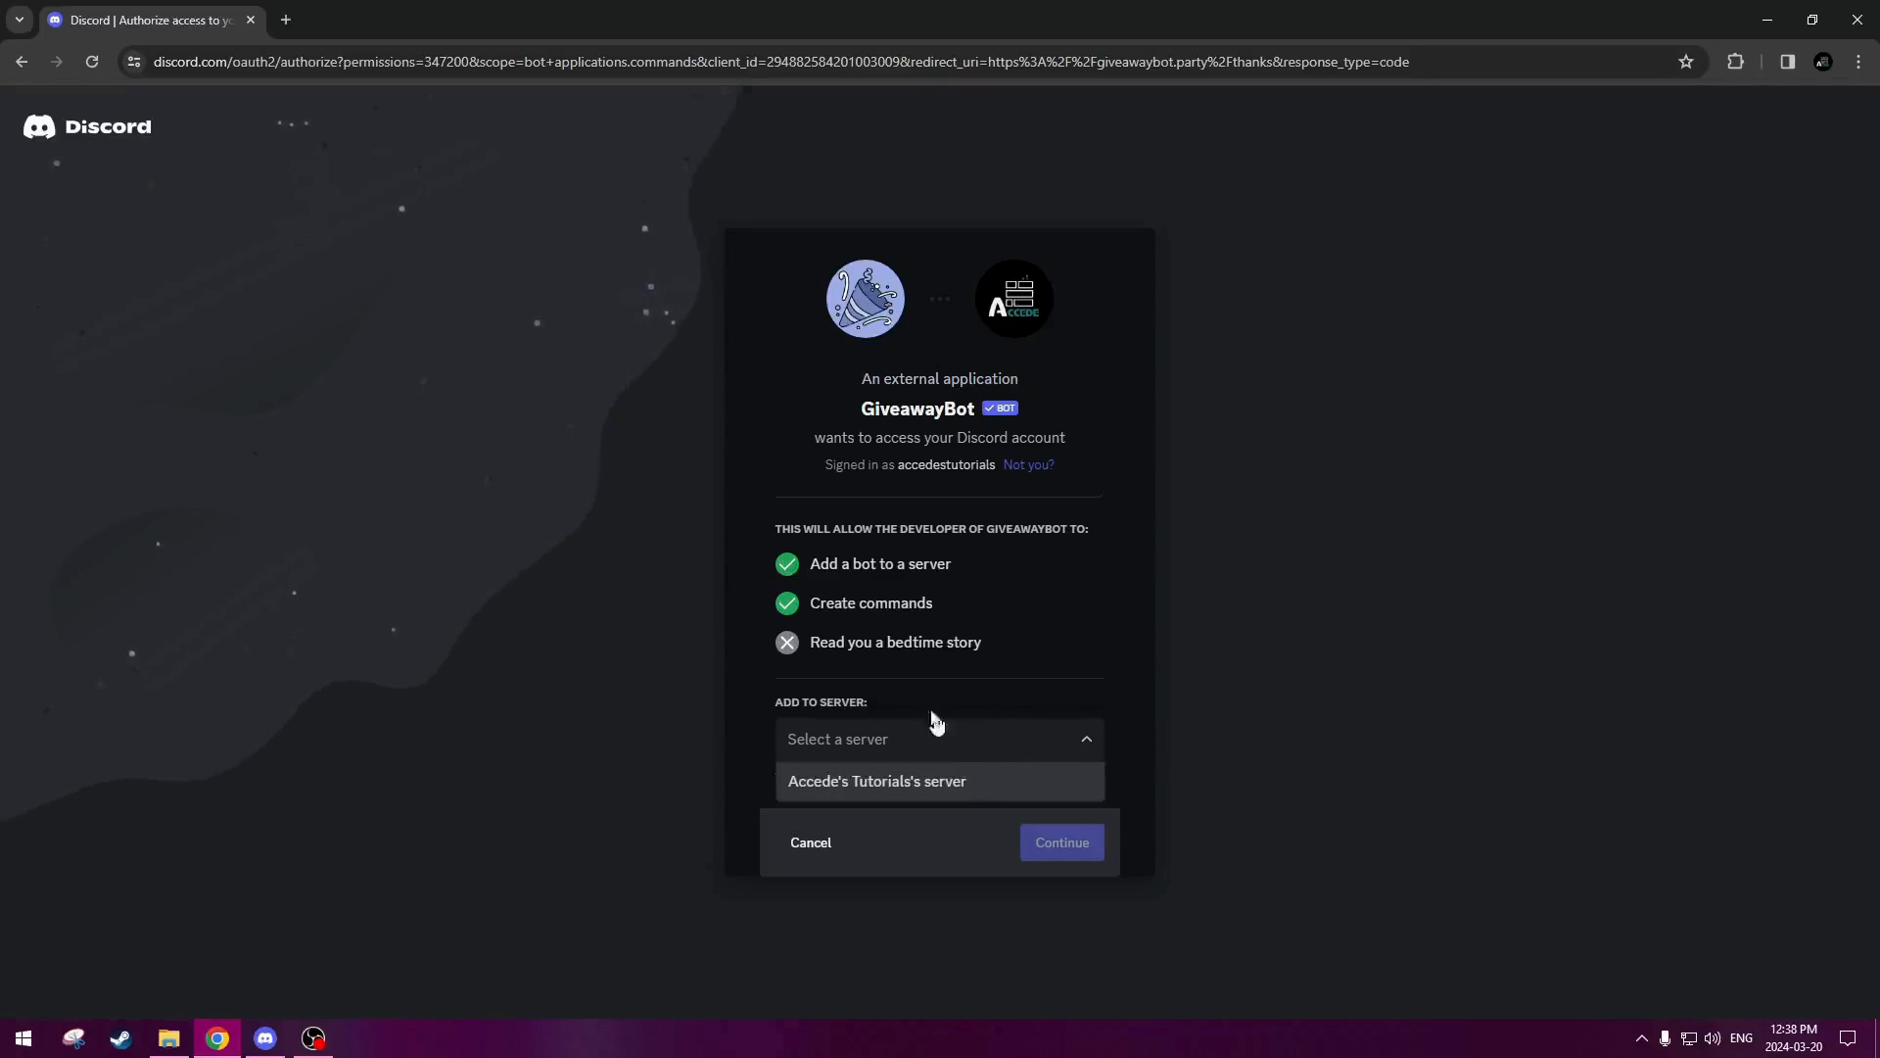
left_click(884, 781)
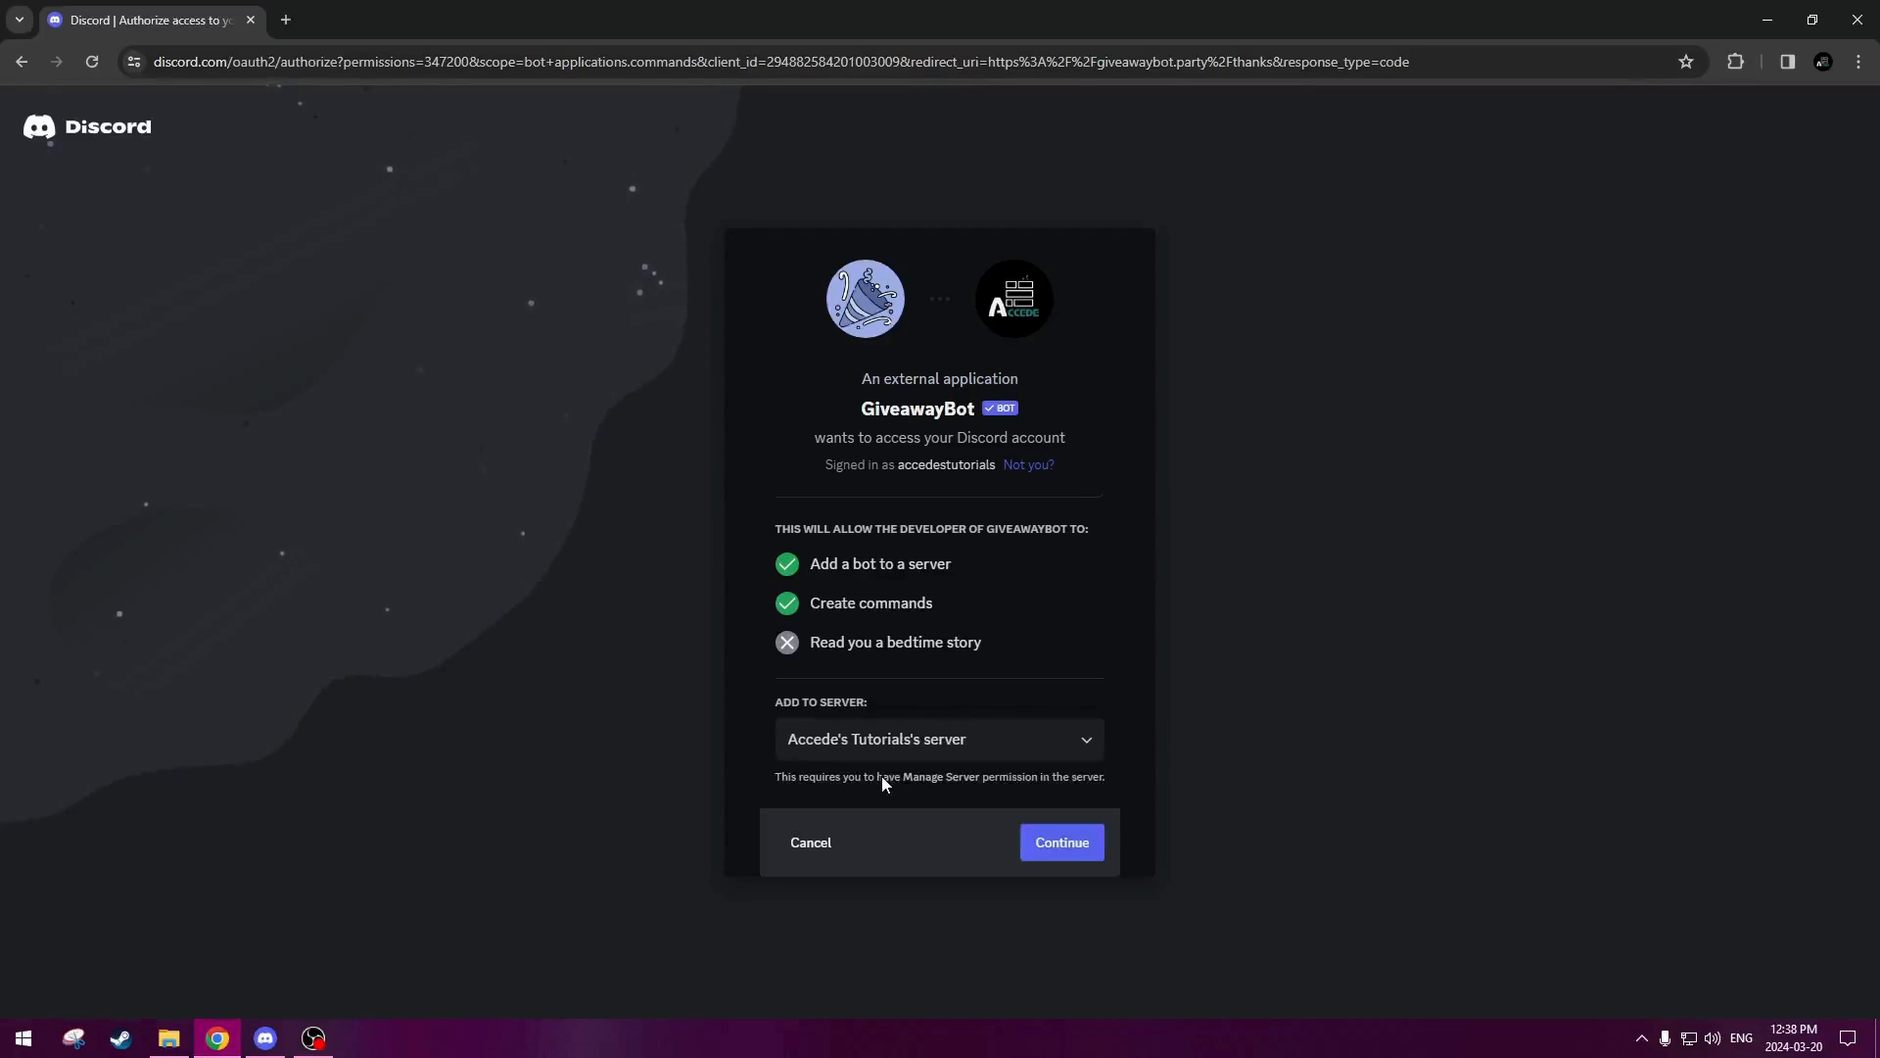
left_click(1048, 845)
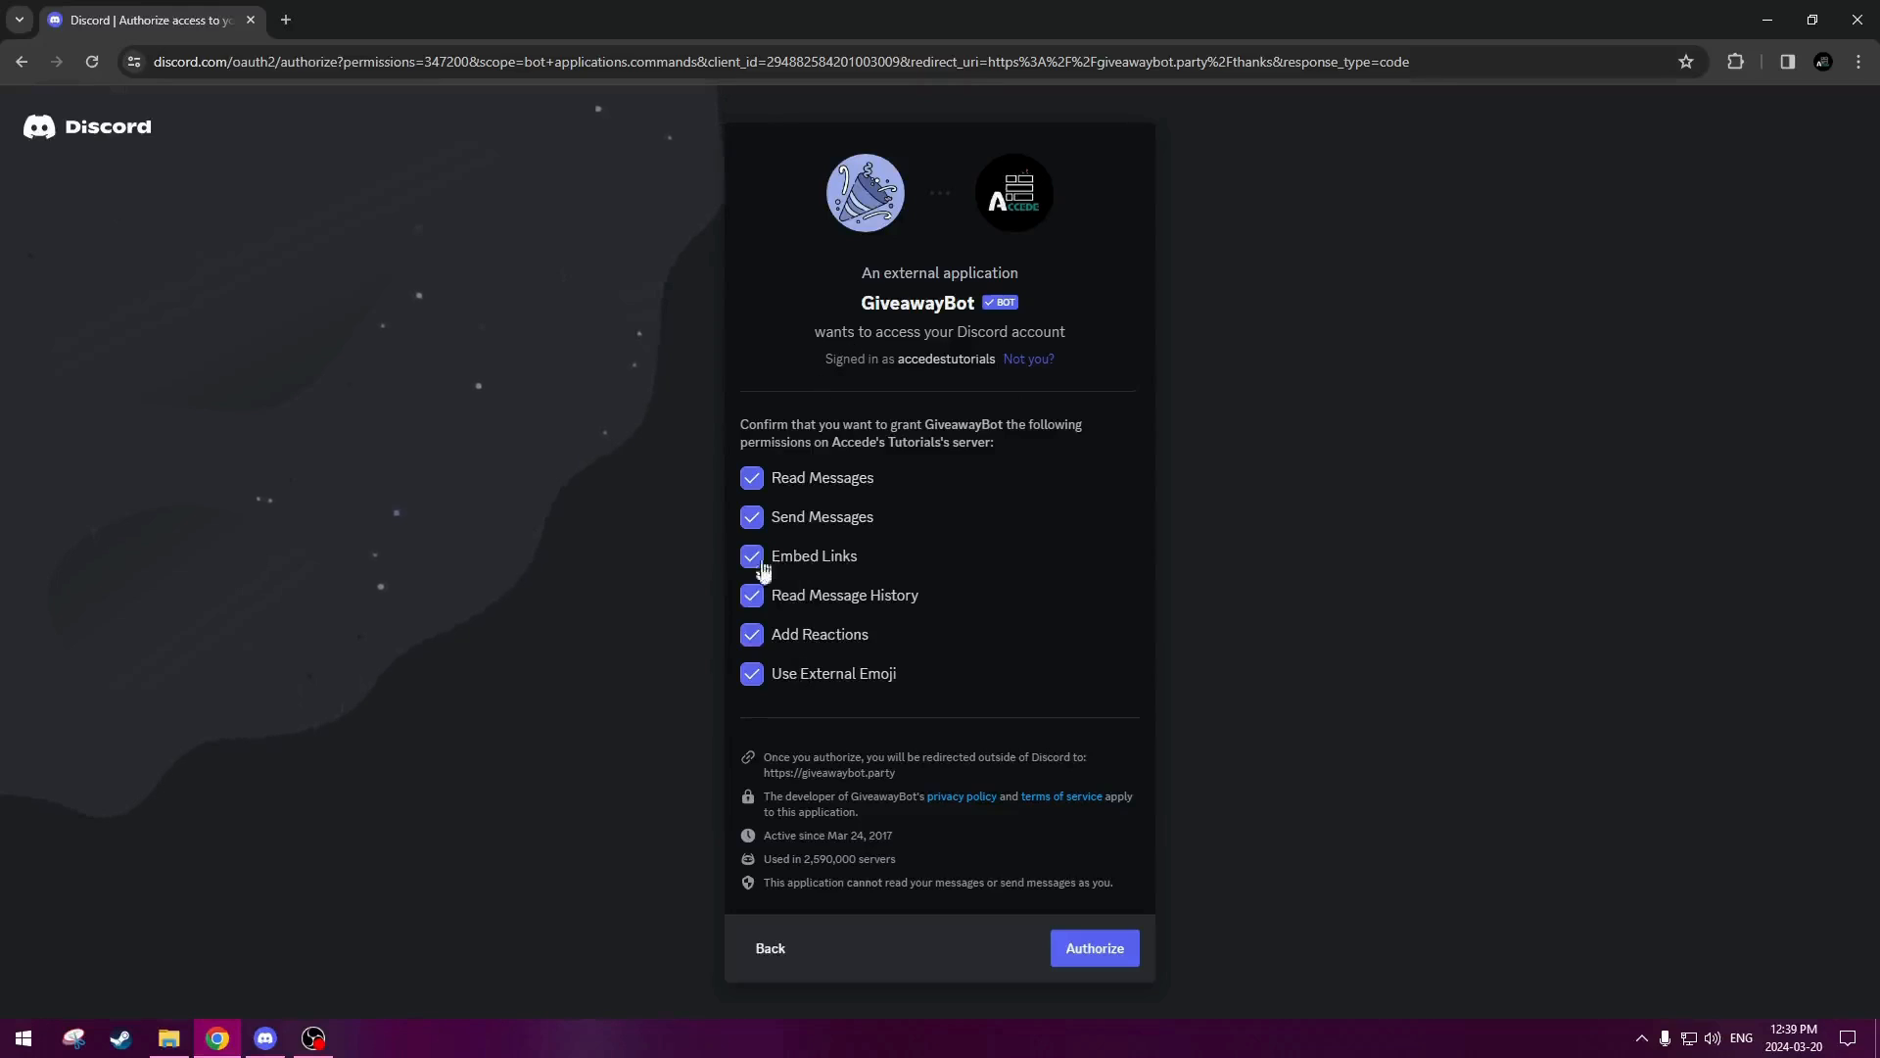
left_click(1094, 952)
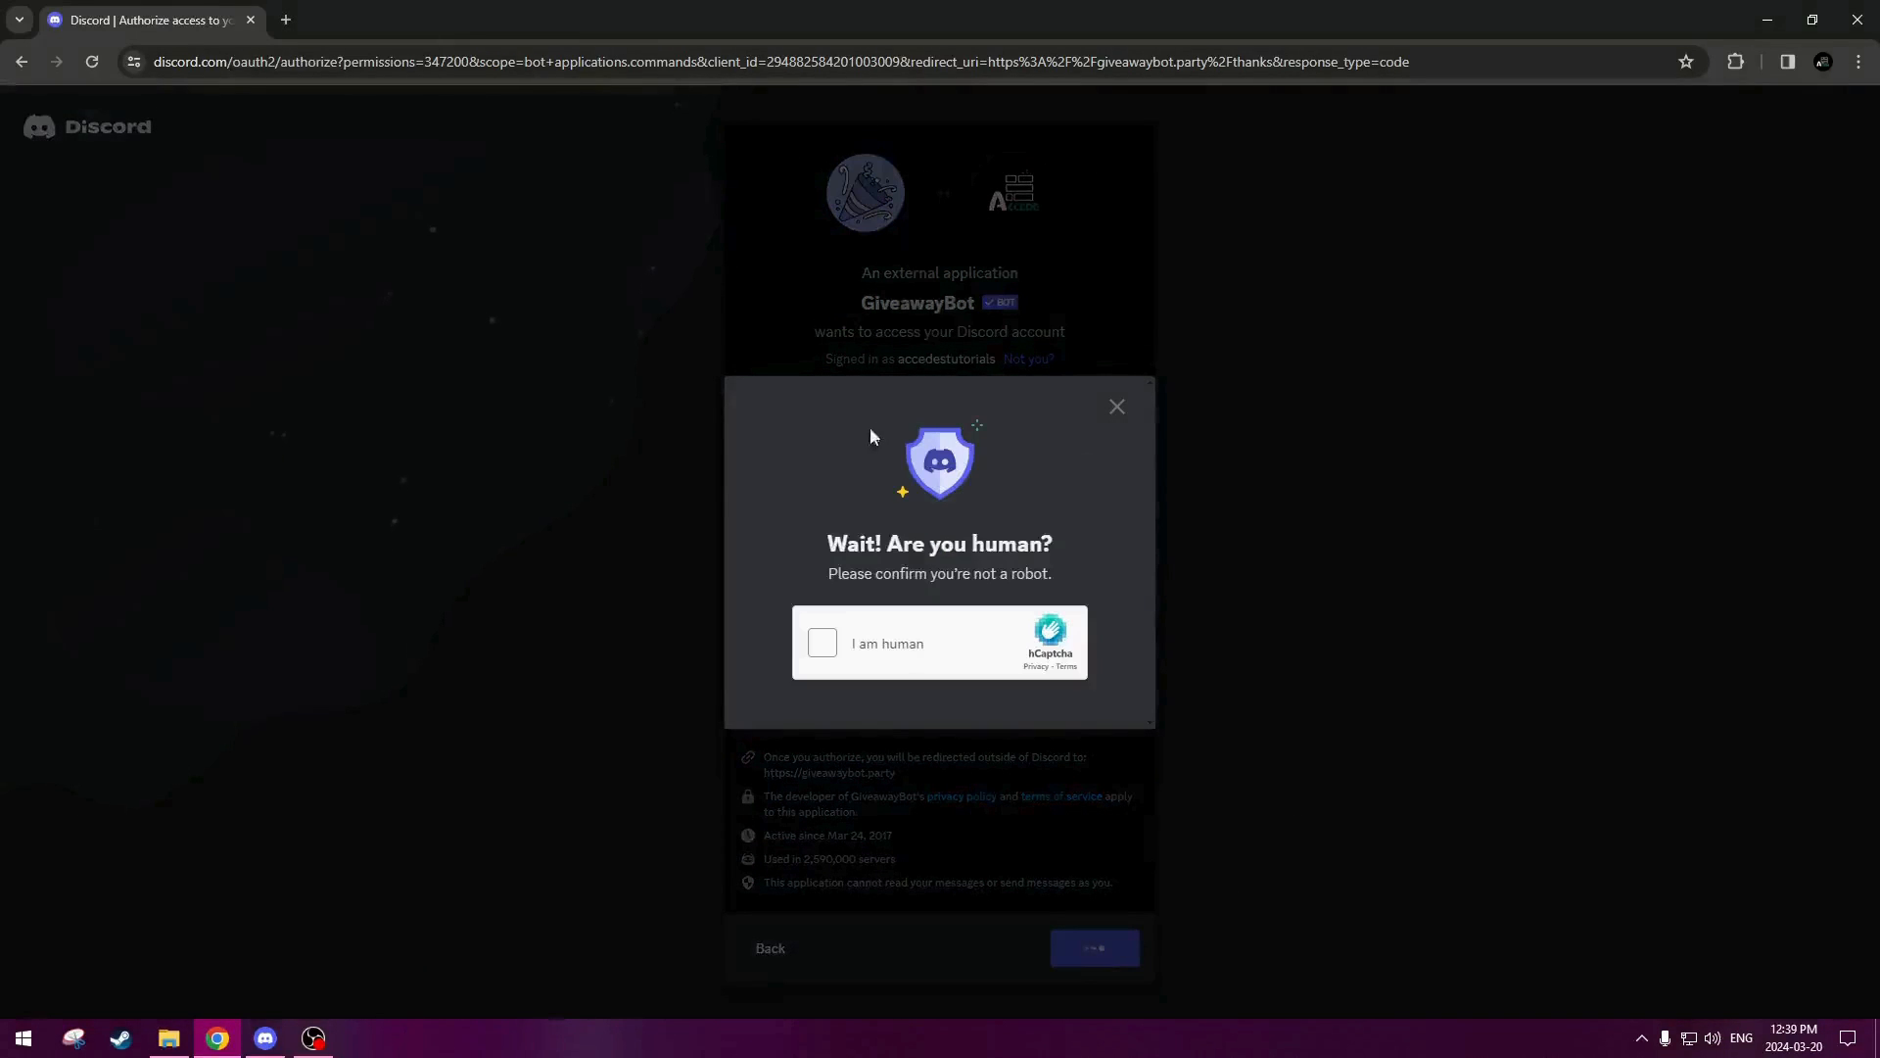
left_click(822, 642)
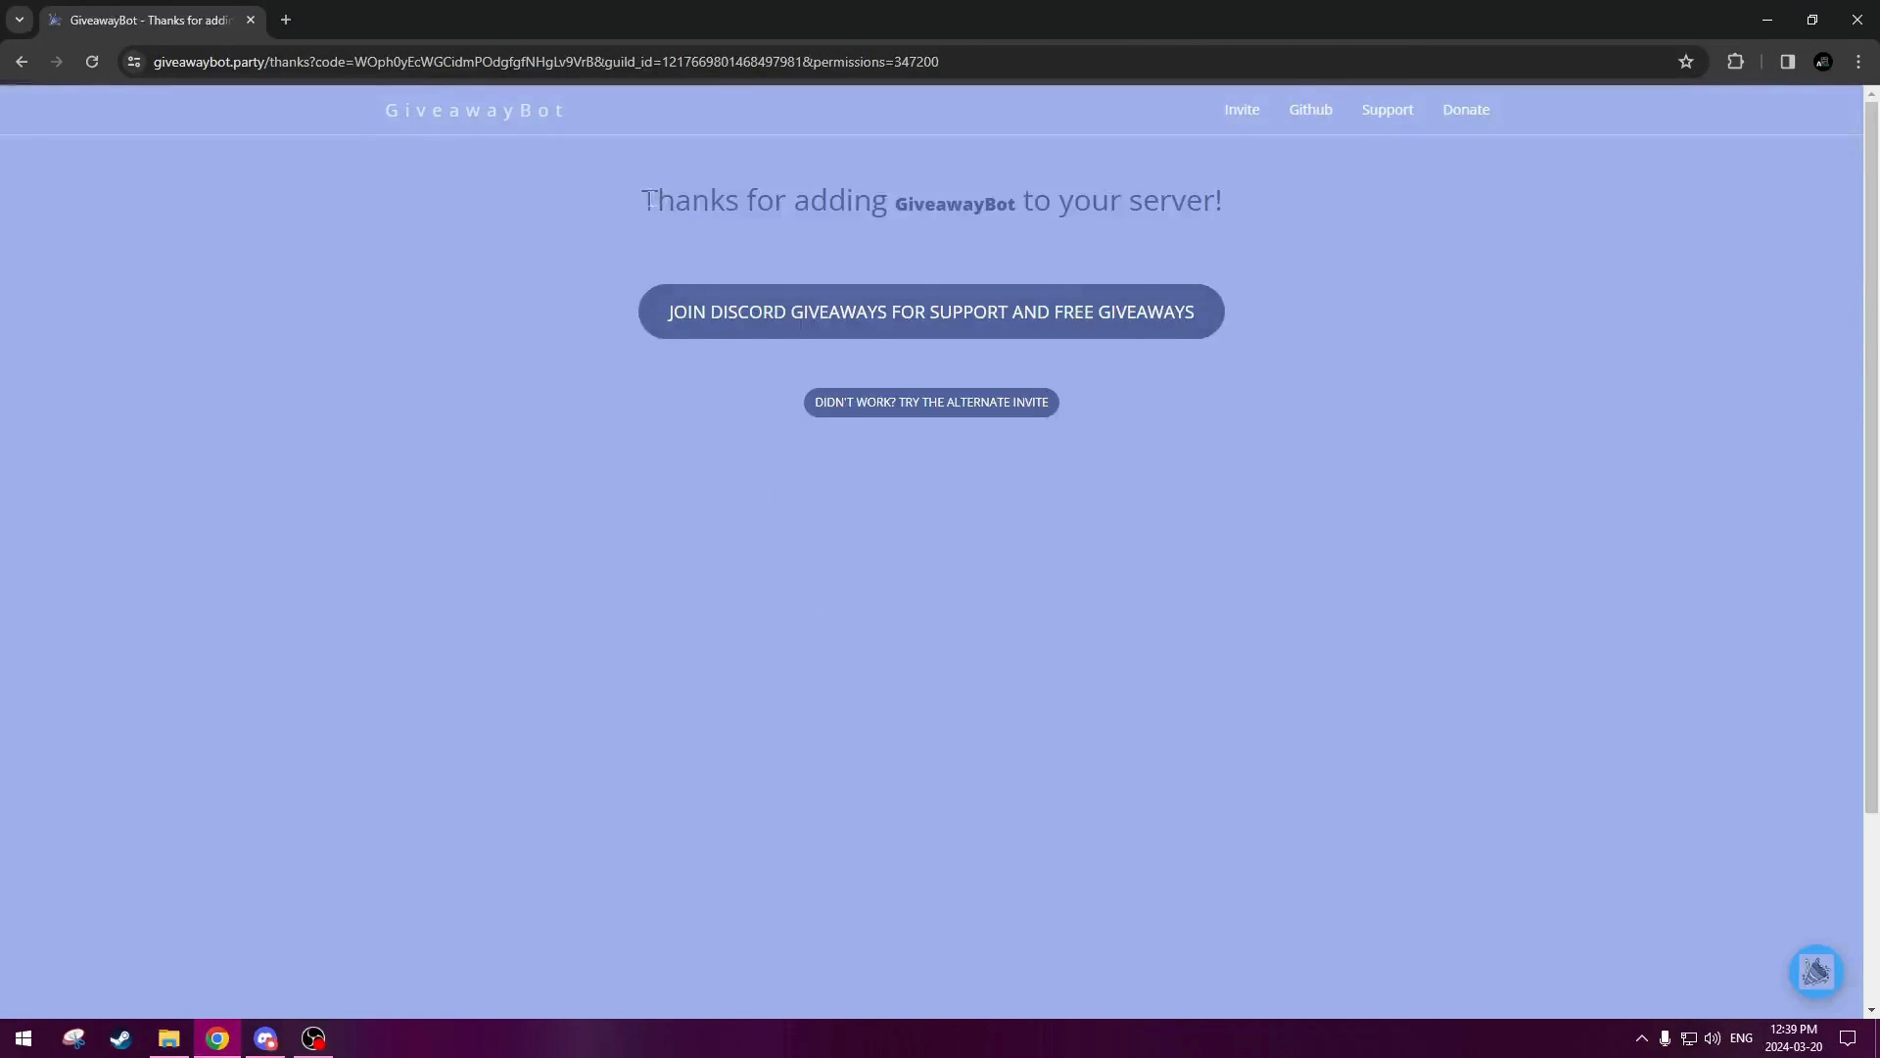
left_click_drag(649, 199, 1237, 183)
left_click(1240, 199)
- Switch to the Discord app, view GiveawayBot's profile and assign it the Bots role
left_click(265, 1037)
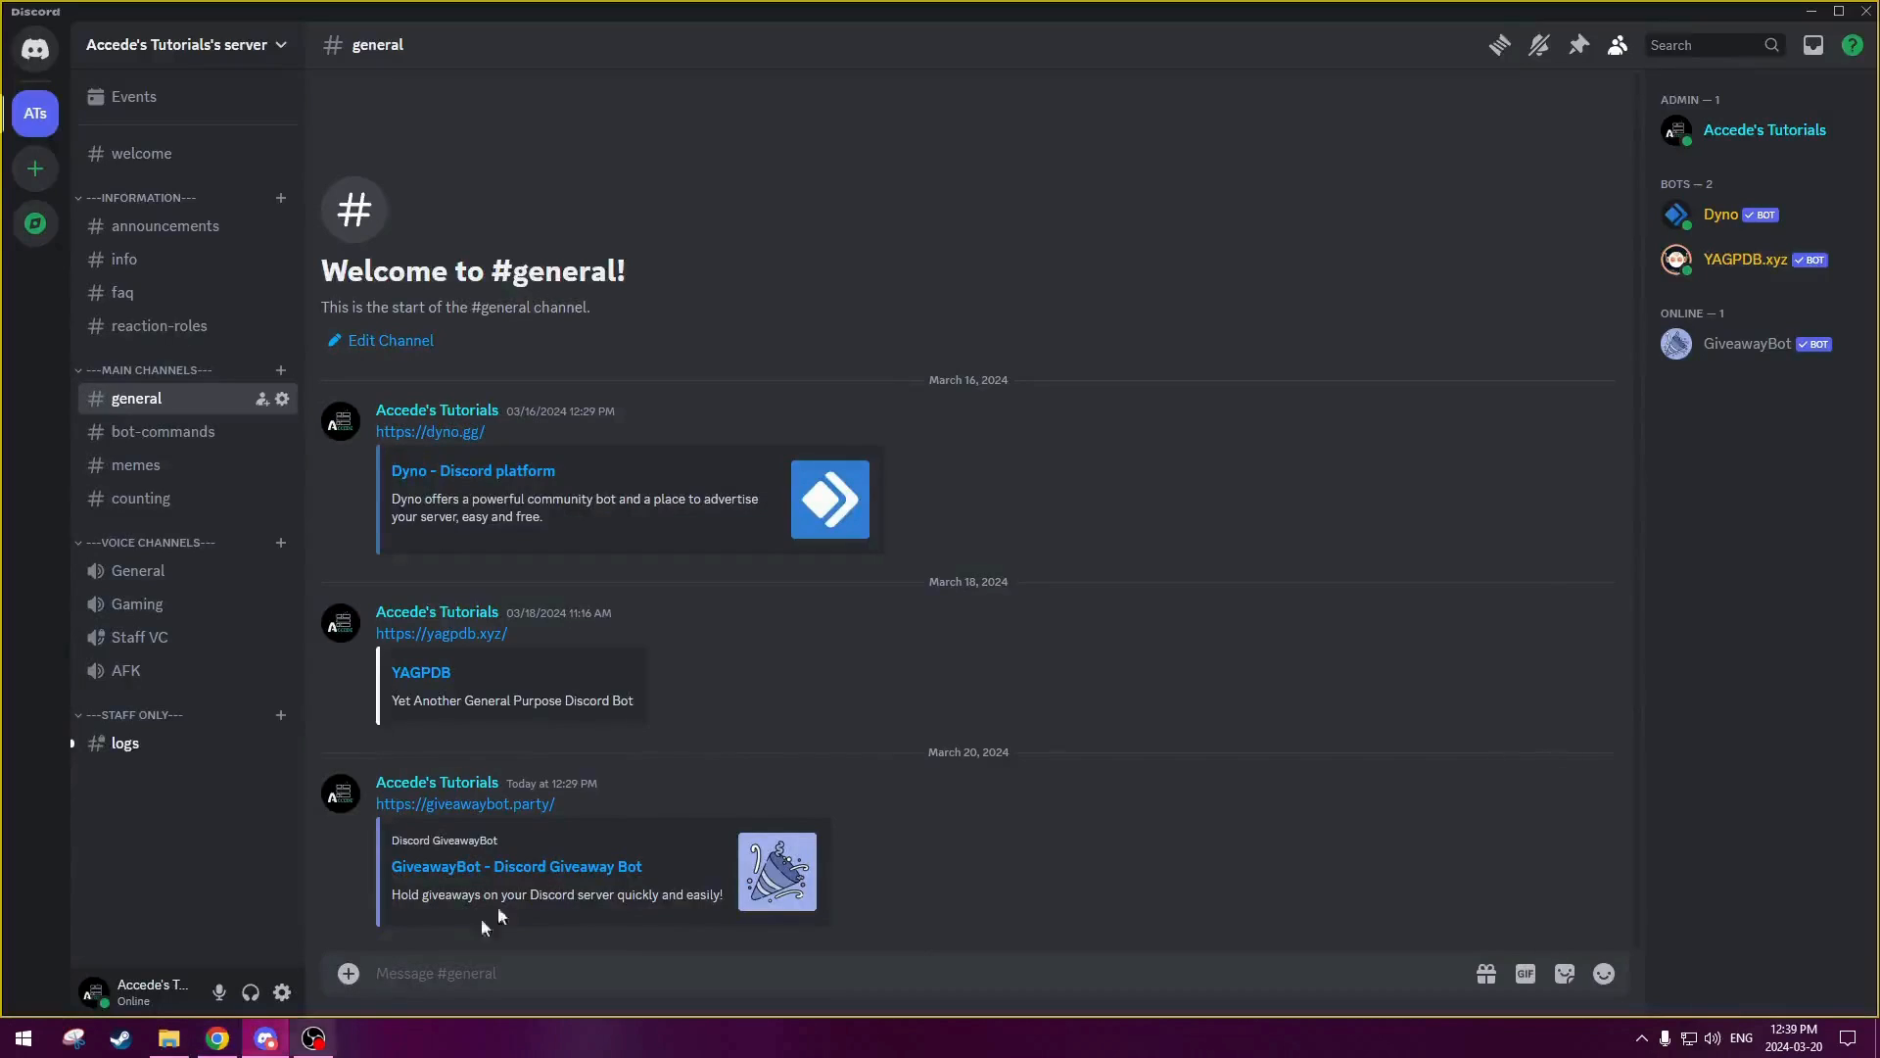
left_click(1735, 359)
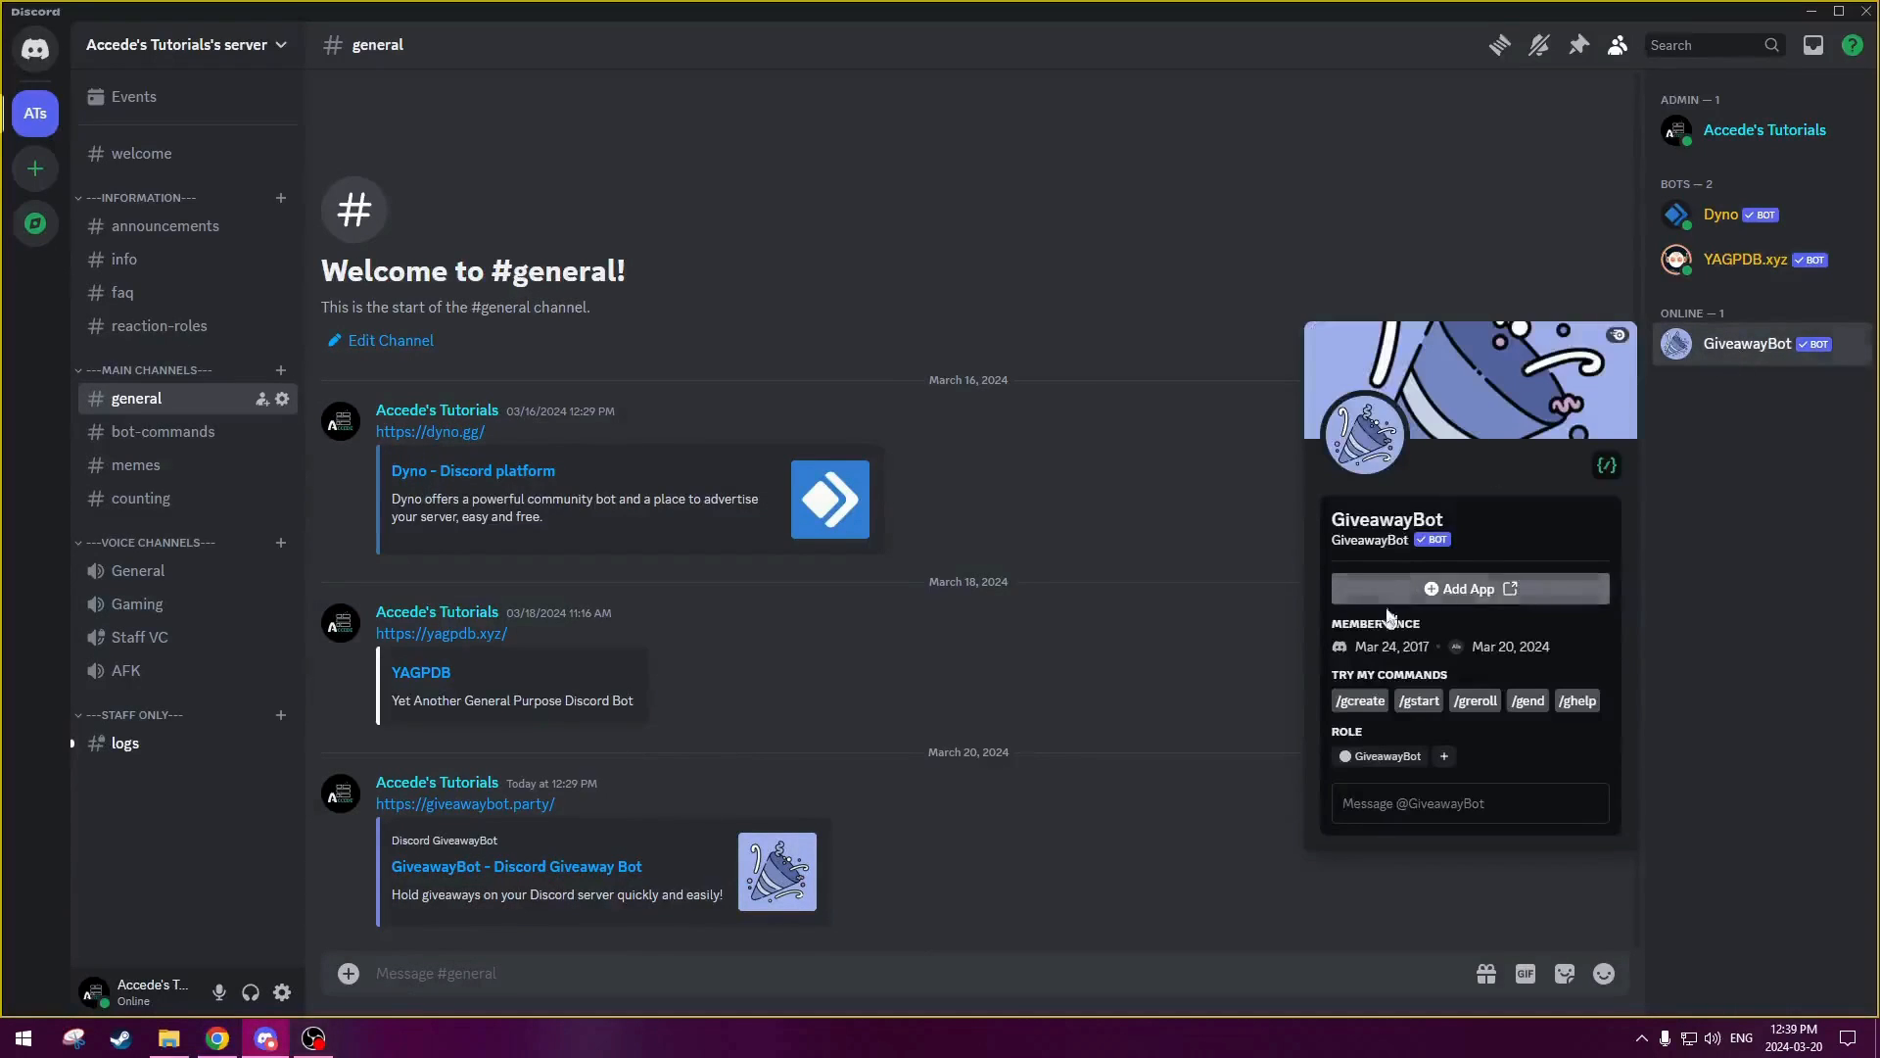
left_click(1238, 381)
right_click(1768, 354)
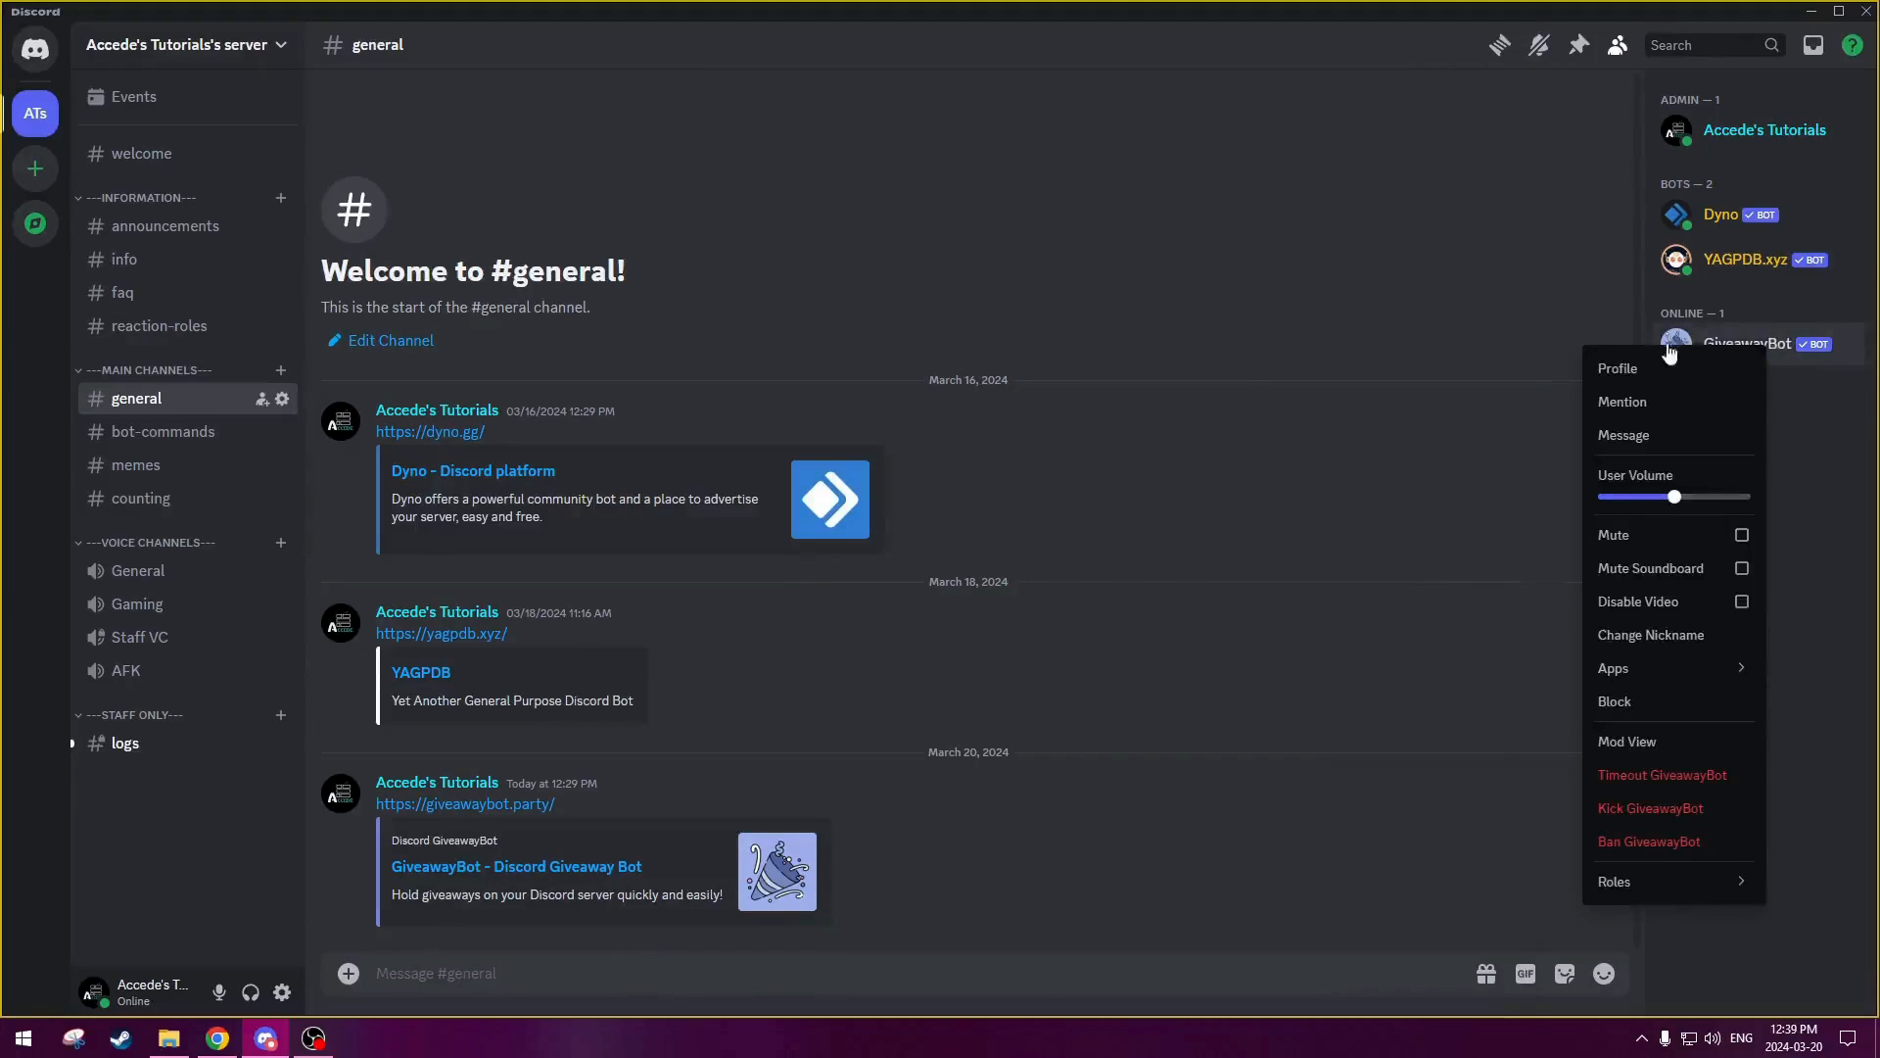
mouse_move(1651, 887)
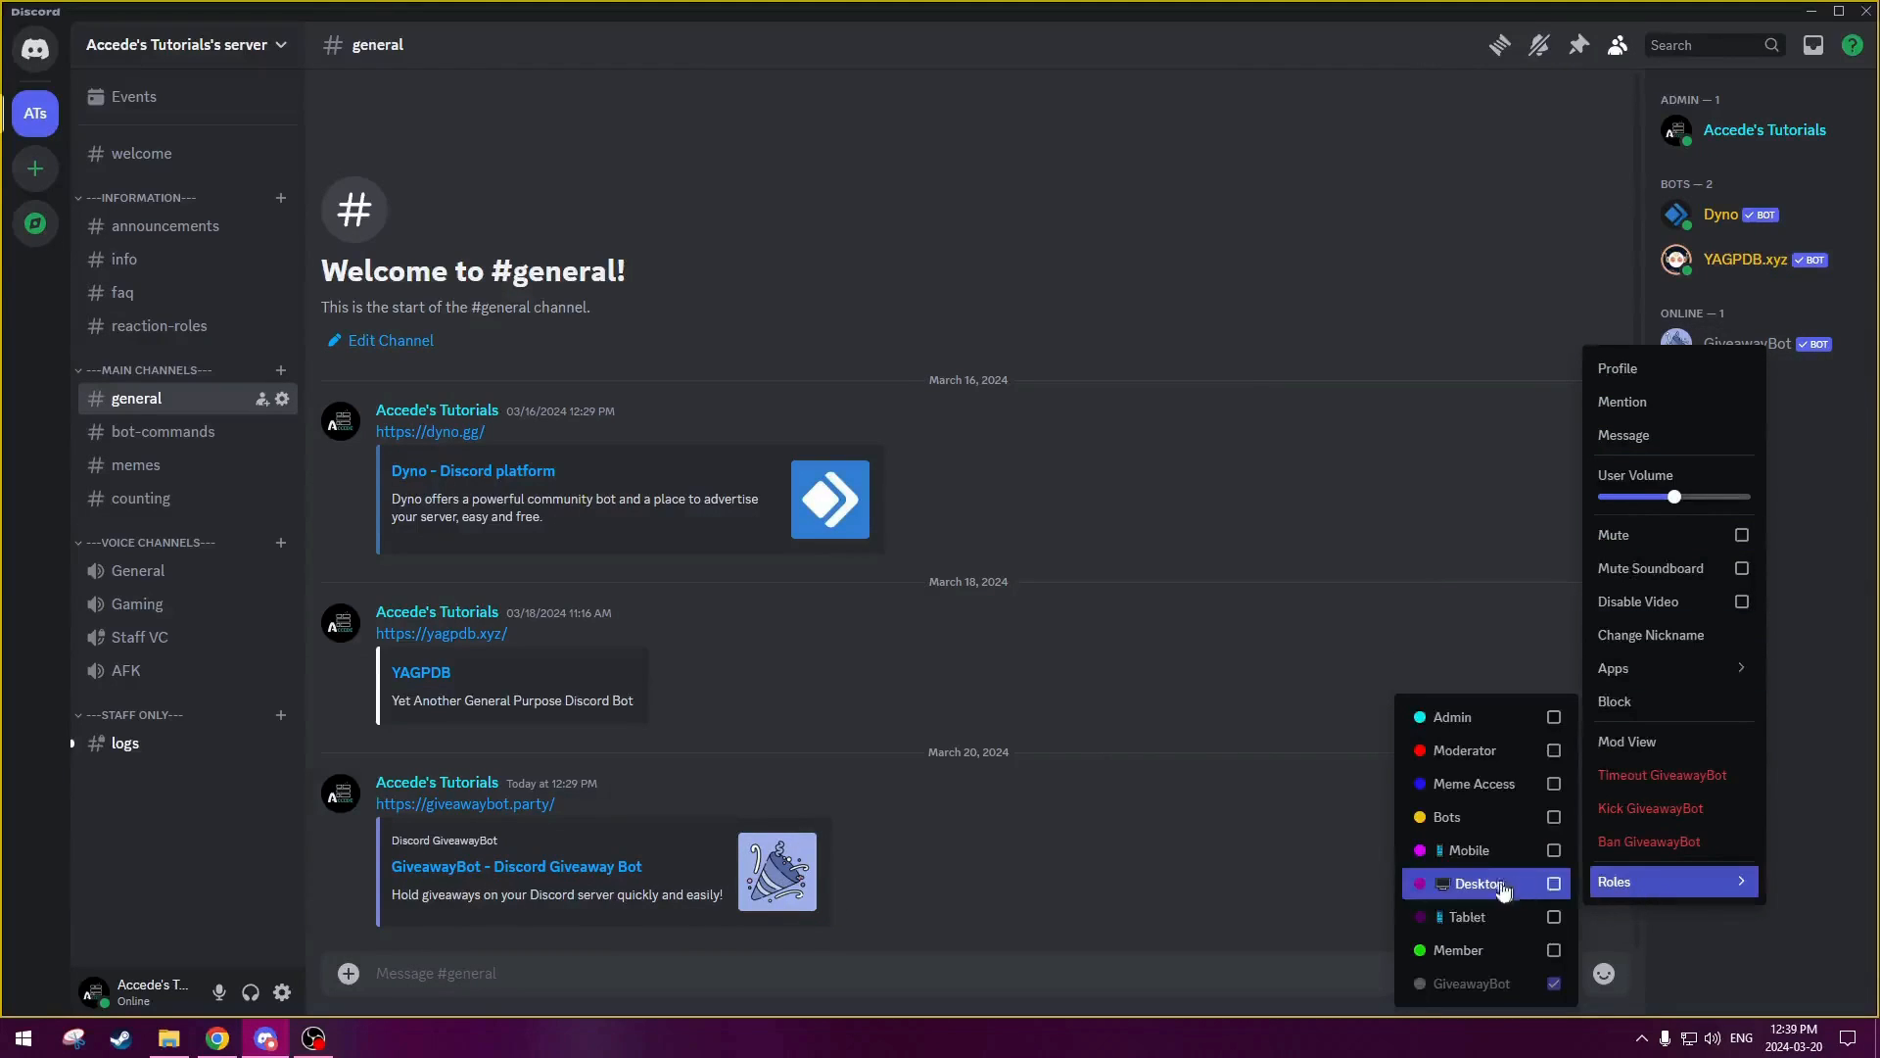
left_click(1499, 818)
left_click(1413, 535)
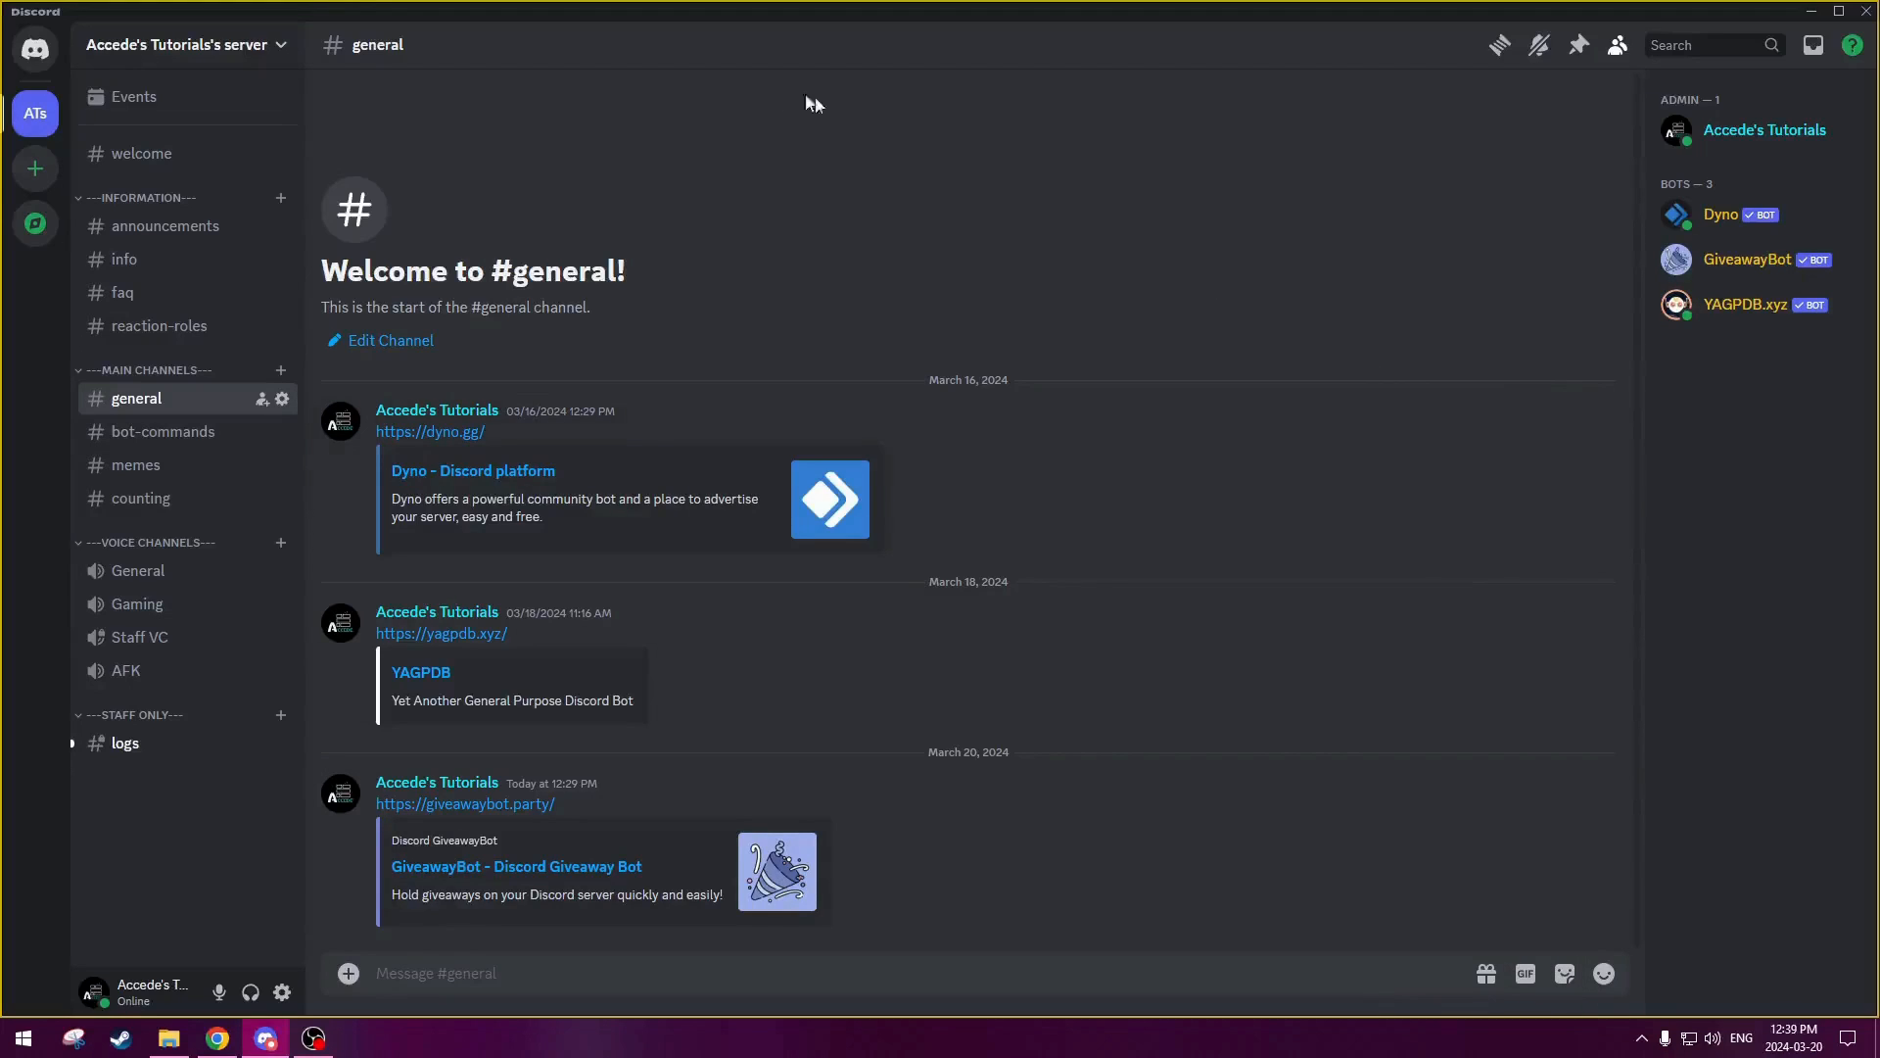
- Move the GiveawayBot role above Admin in the server's role order and save the change
left_click(223, 53)
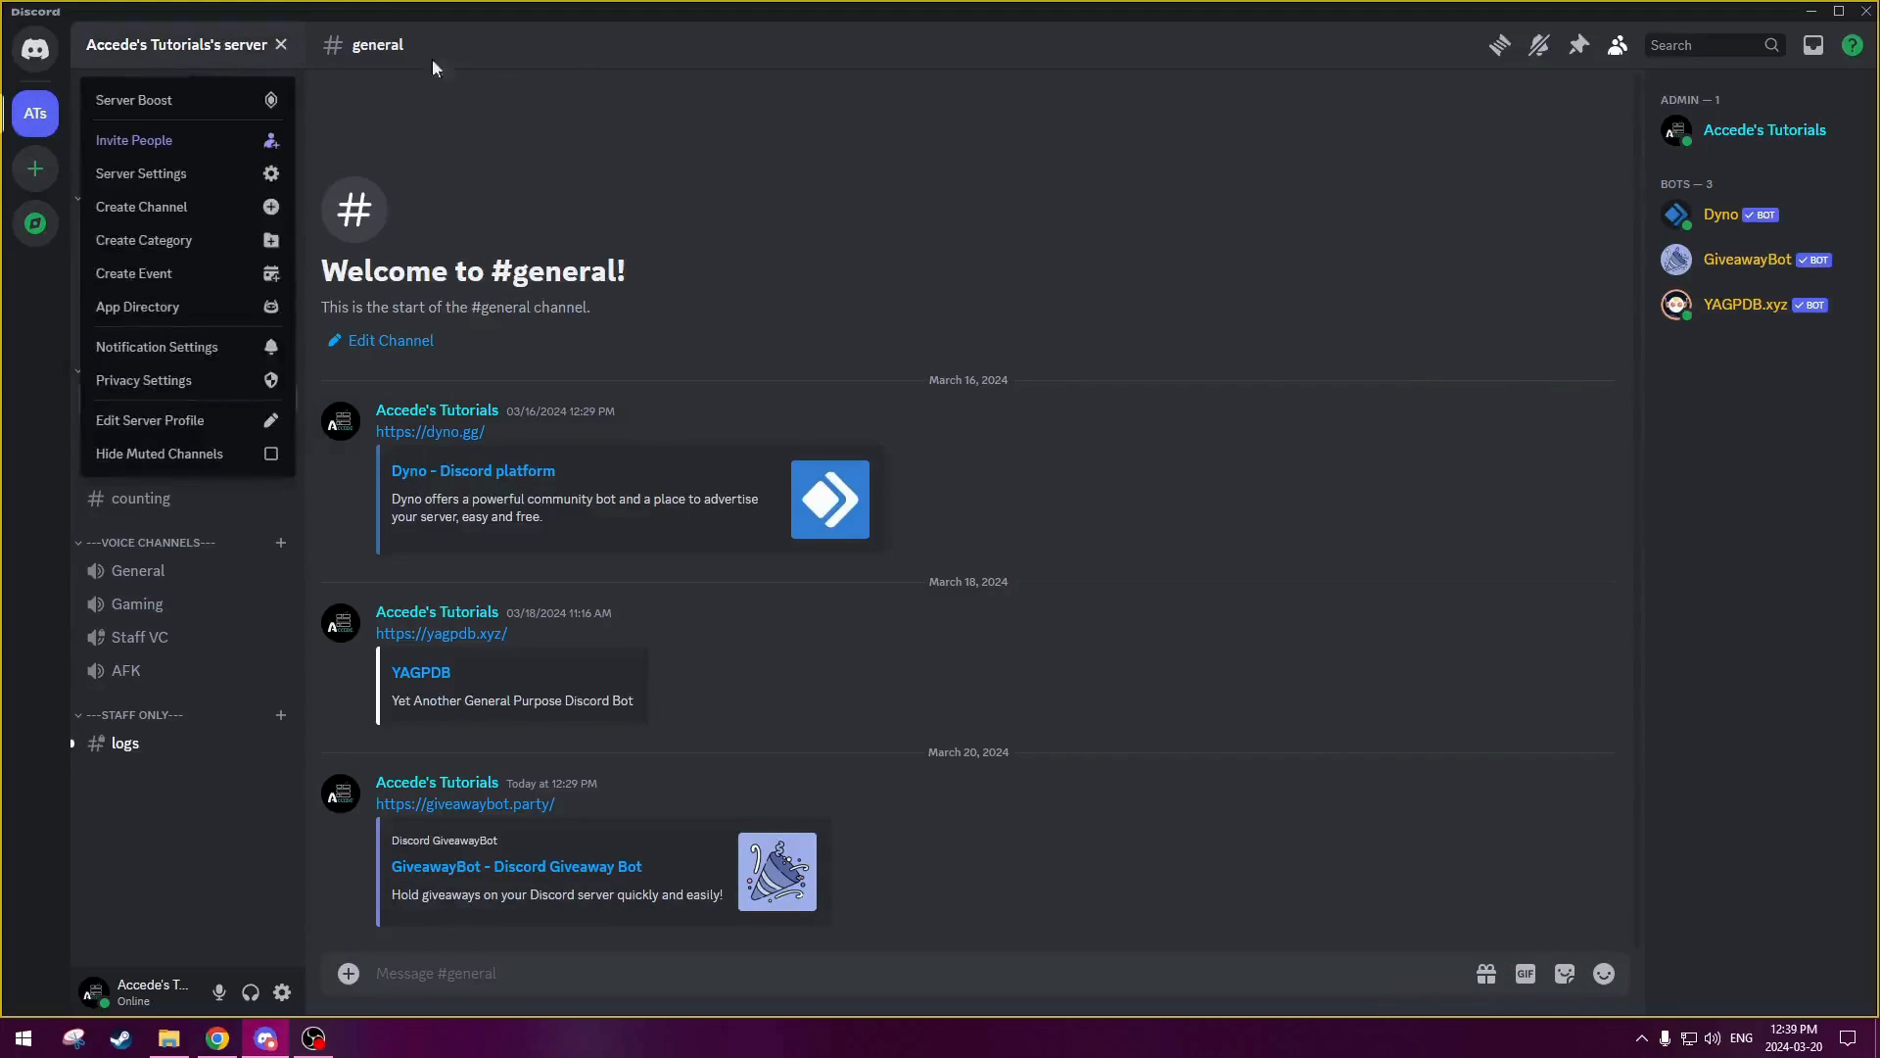
left_click(243, 180)
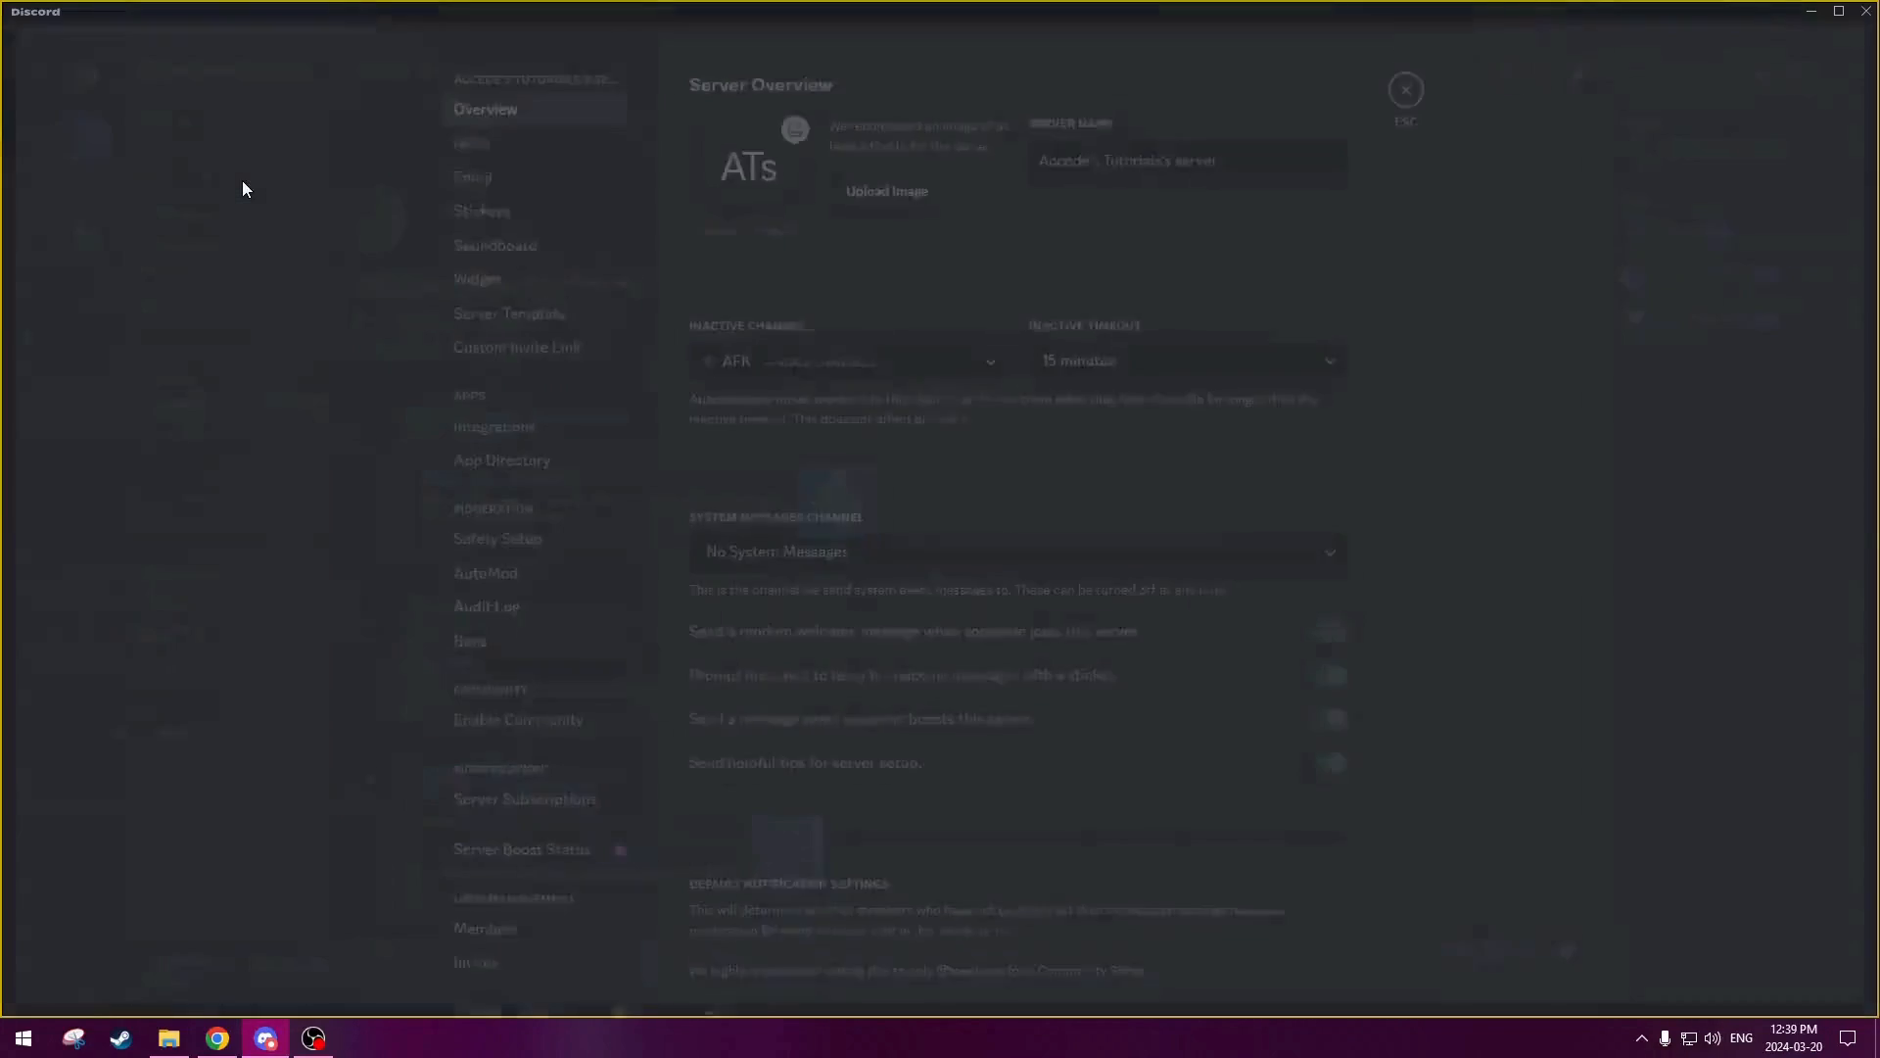
left_click(536, 150)
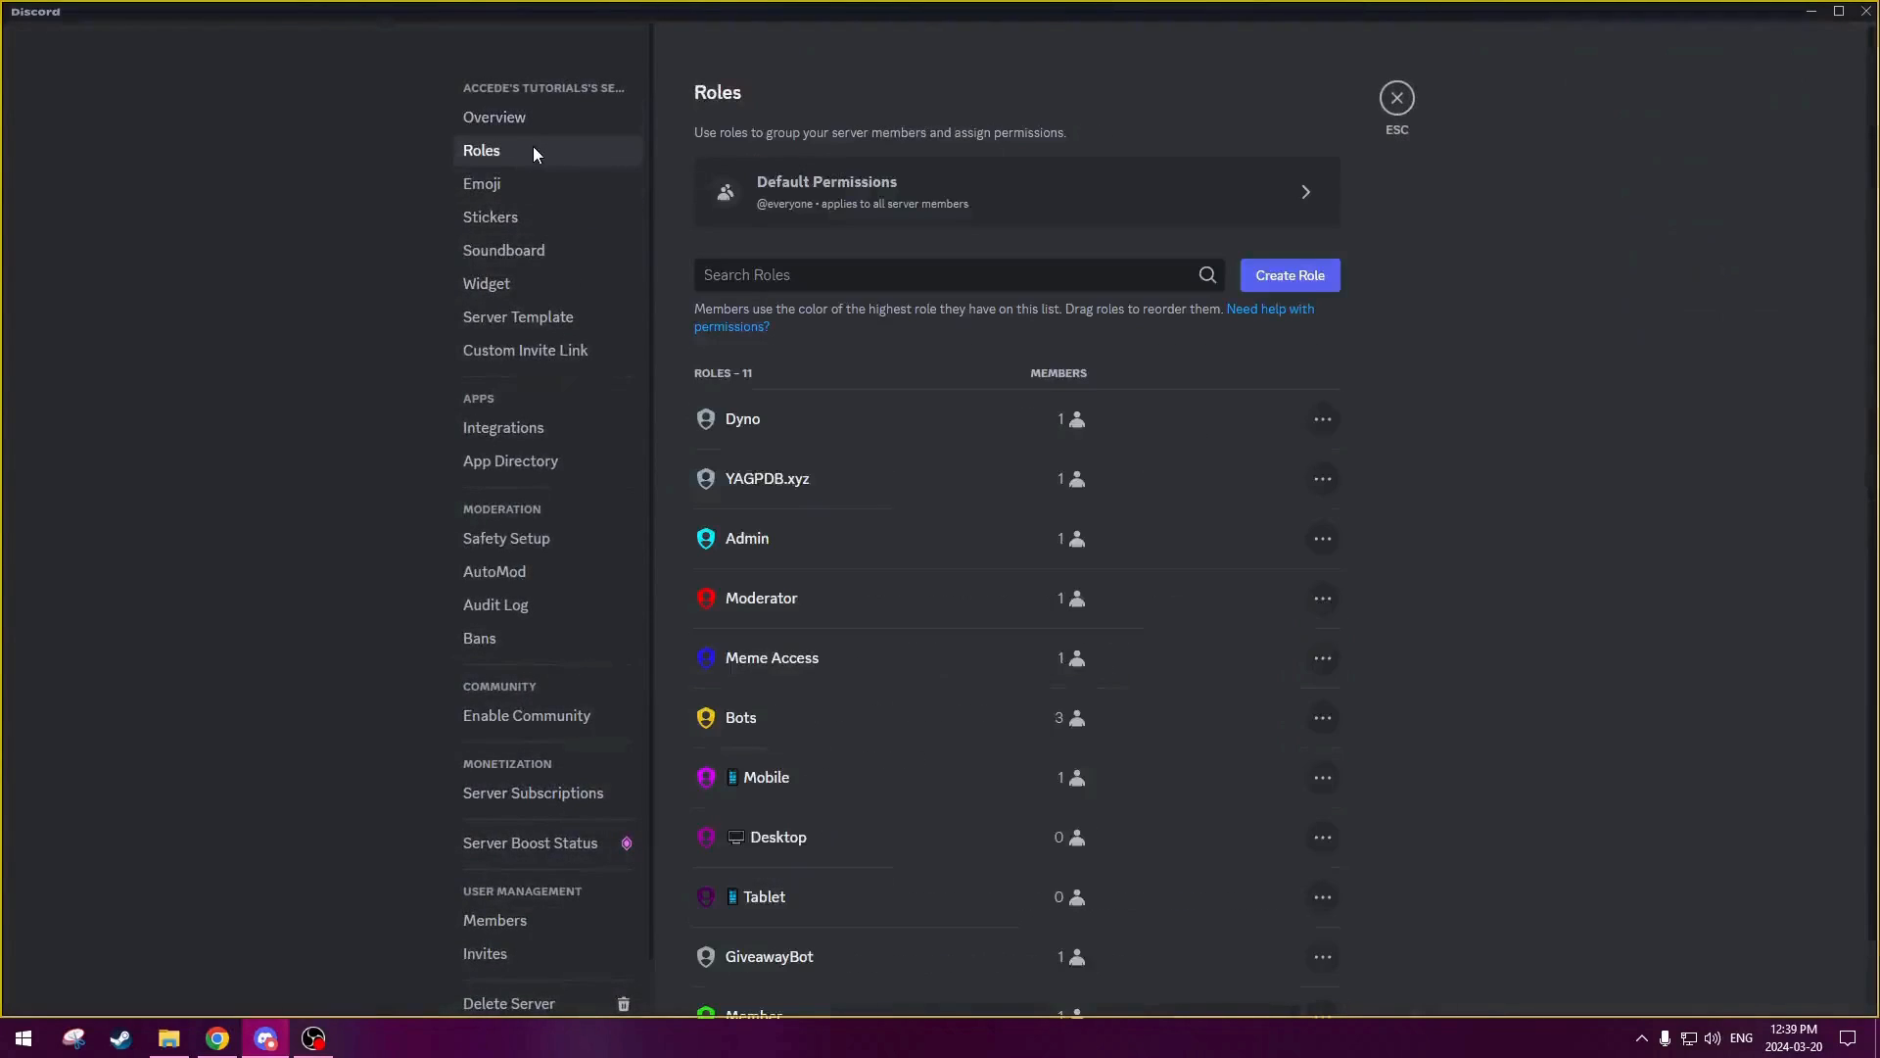
left_click(924, 427)
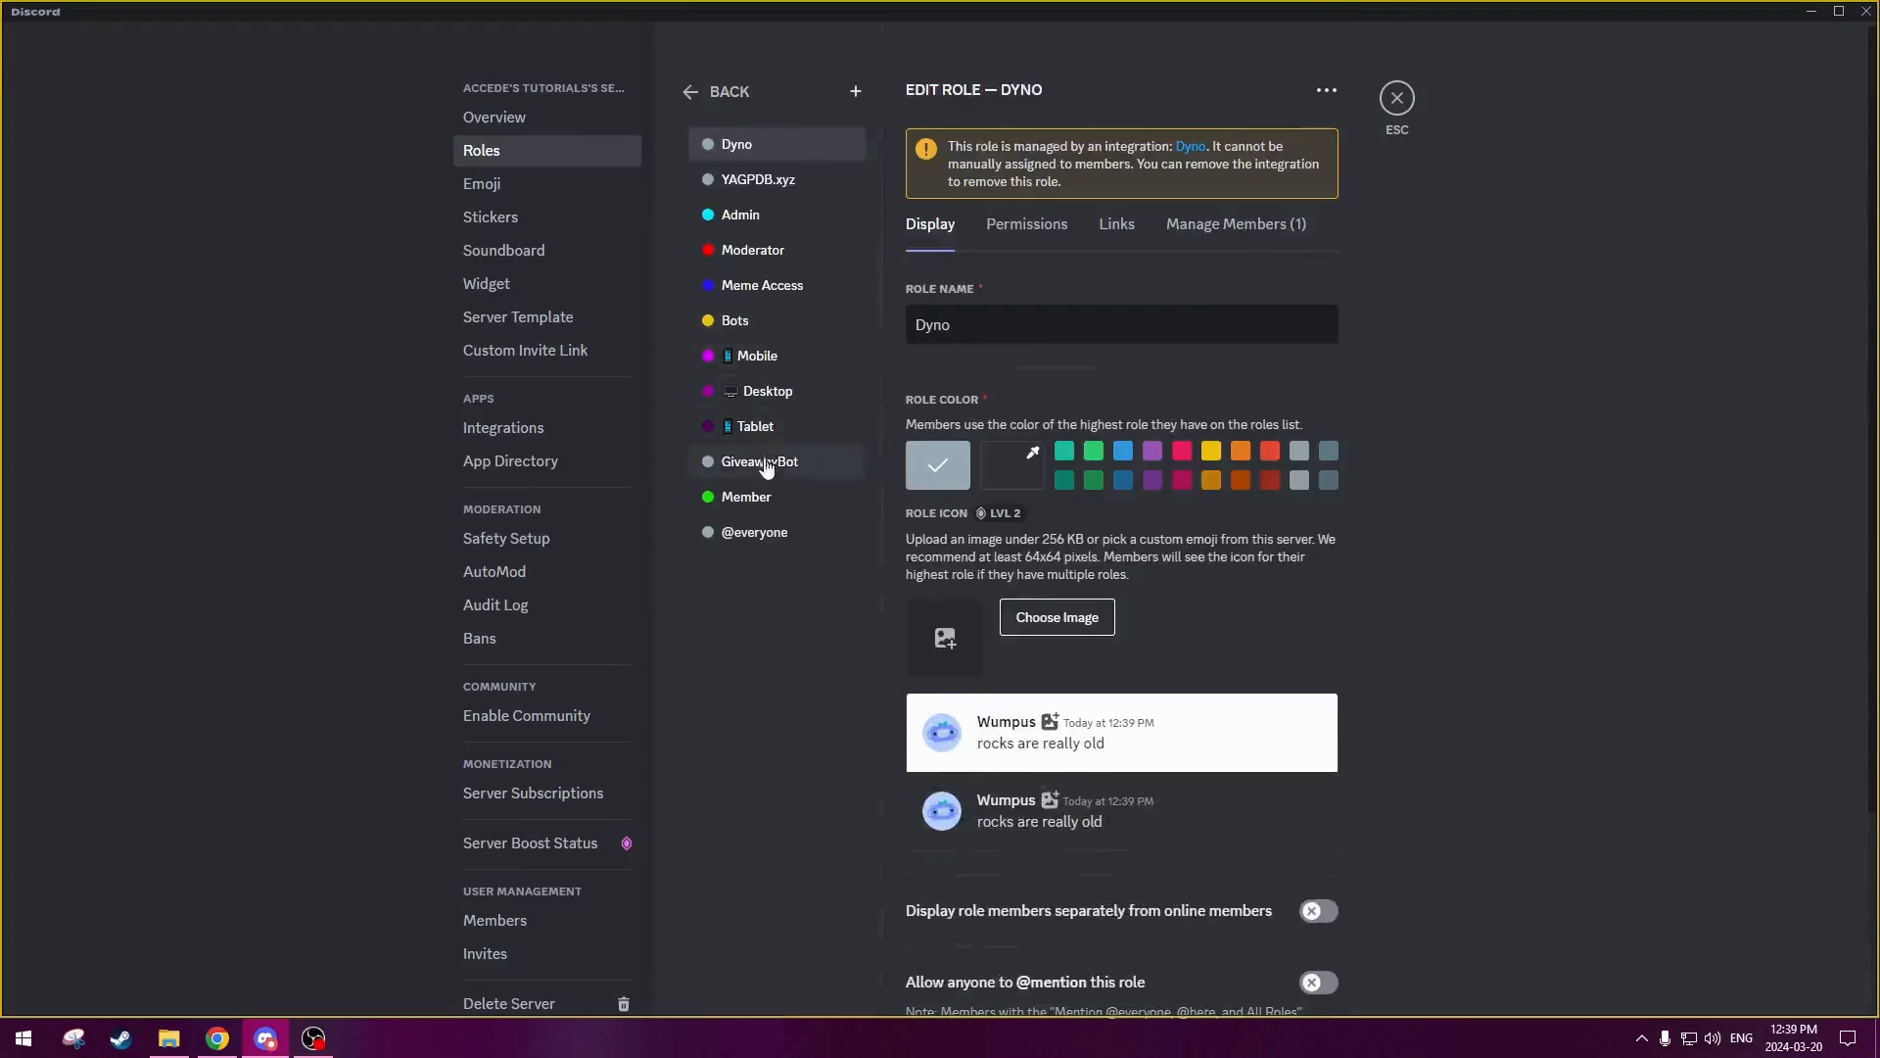
left_click_drag(764, 464, 759, 210)
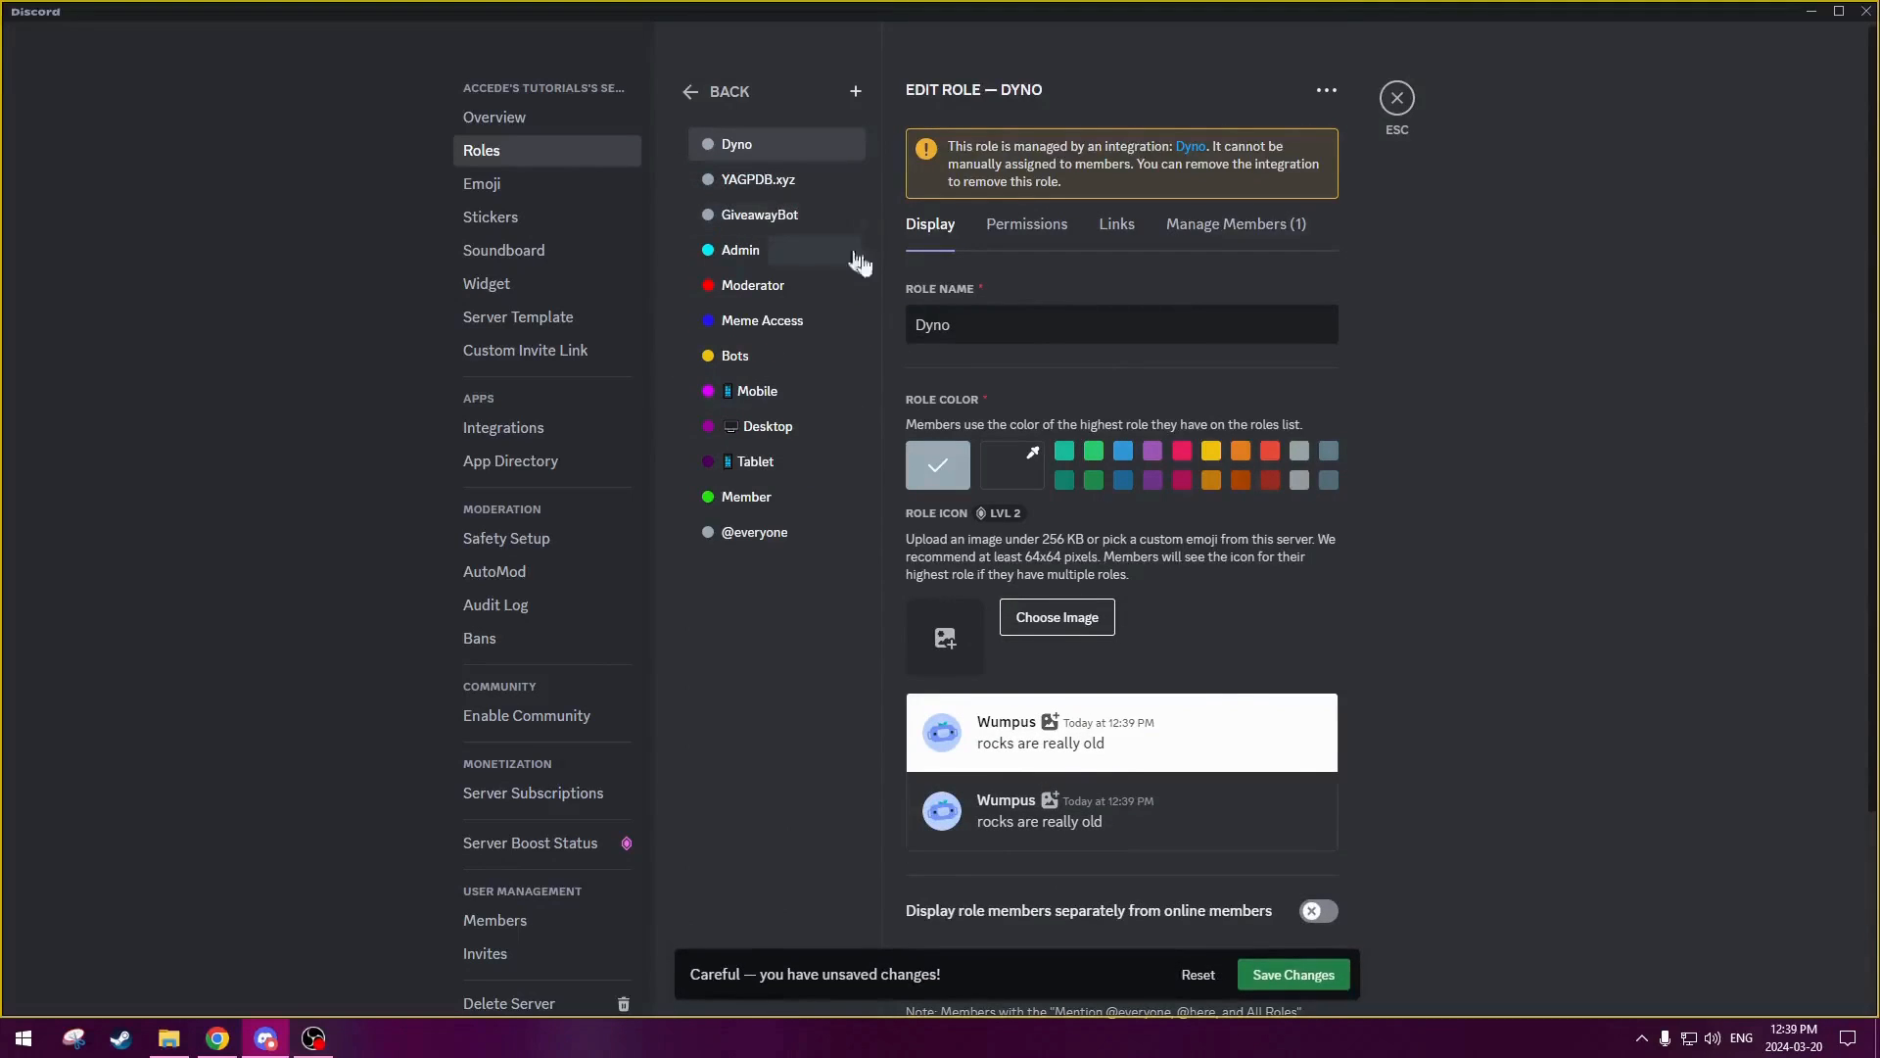
left_click(1317, 975)
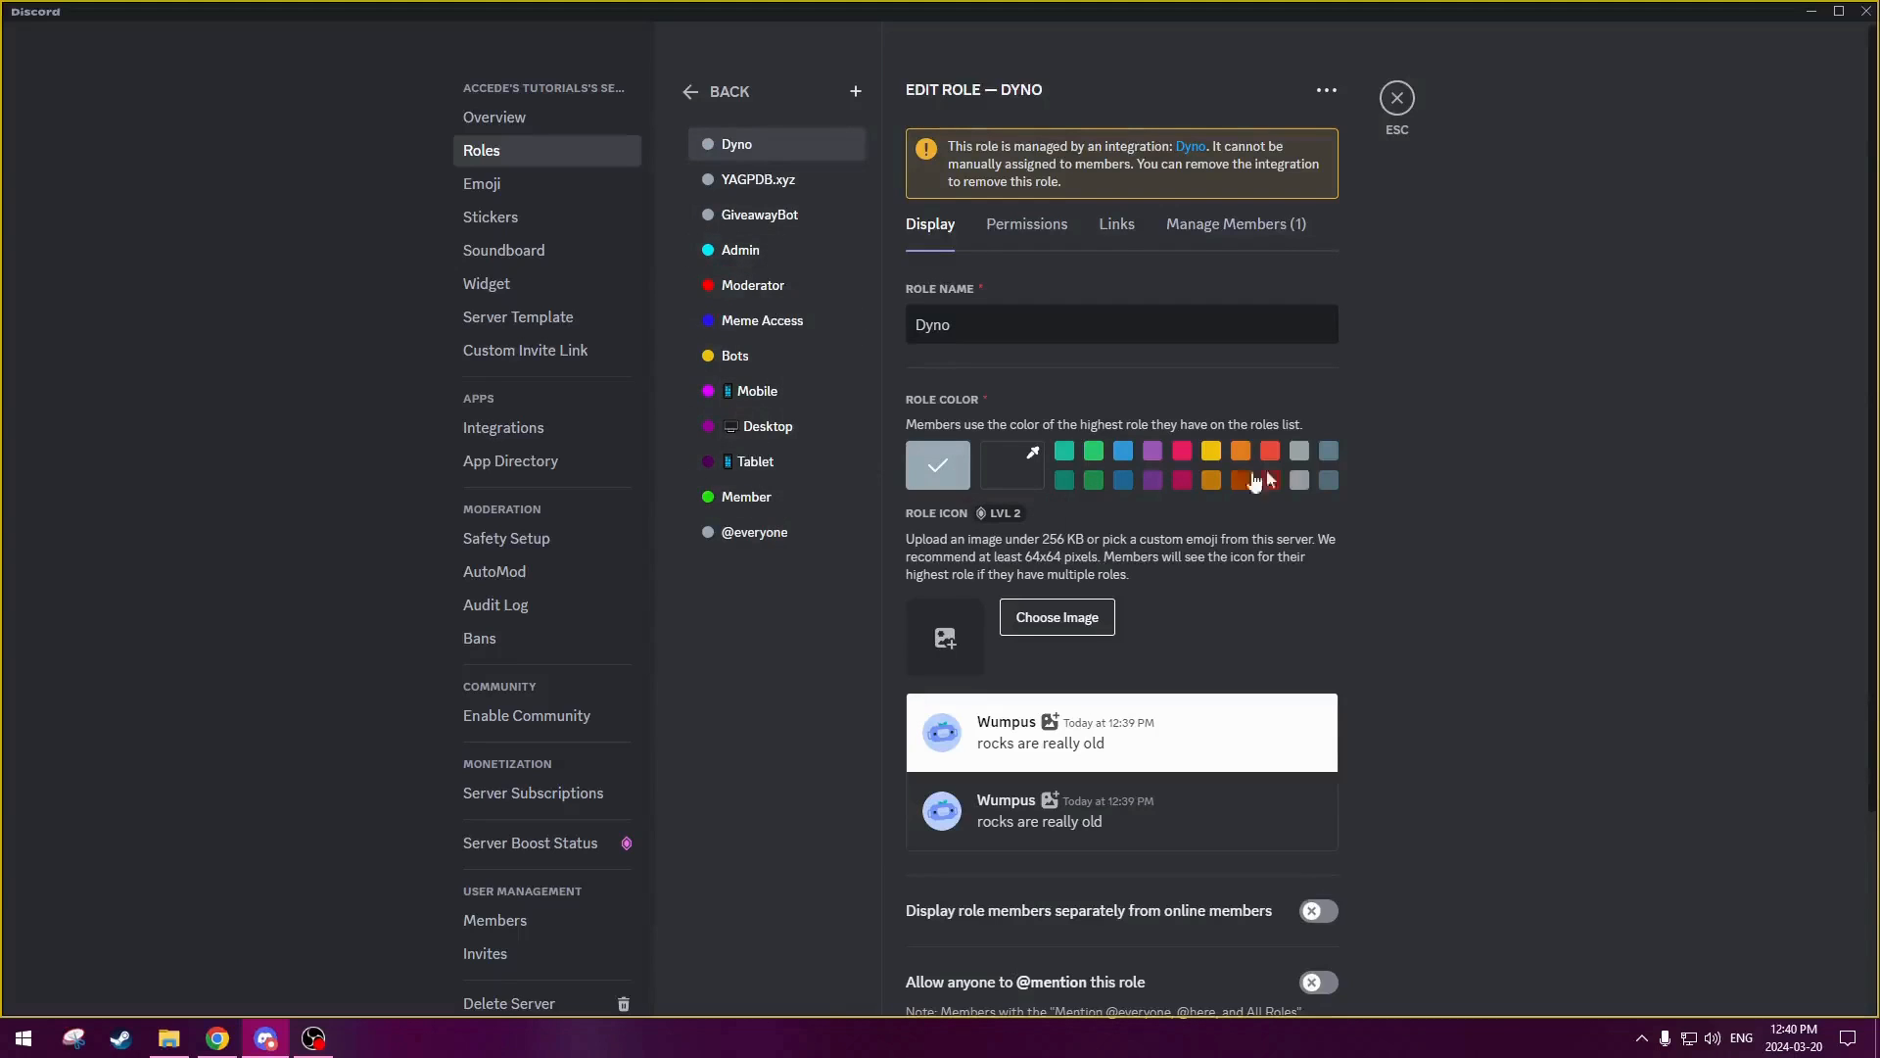
left_click(1397, 97)
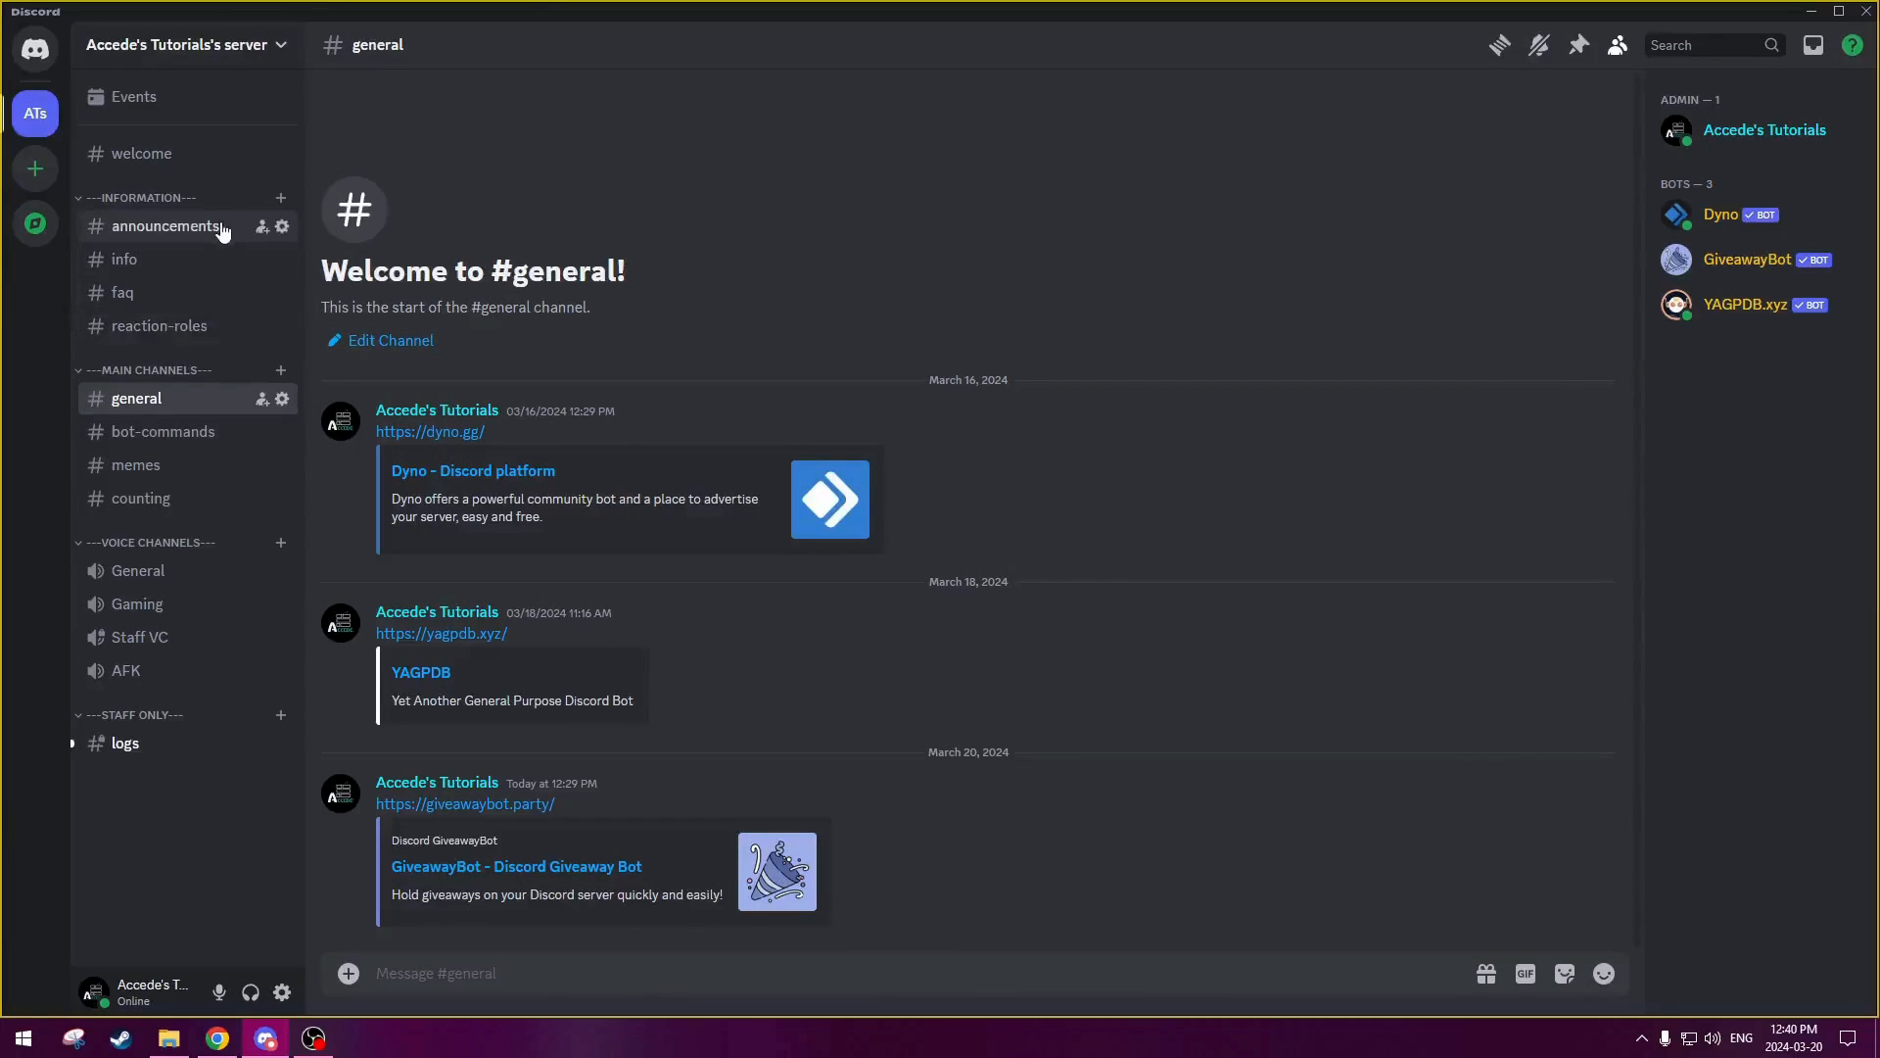
- Create a text channel named giveaways in the Information category and place it above reaction-roles
left_click(282, 200)
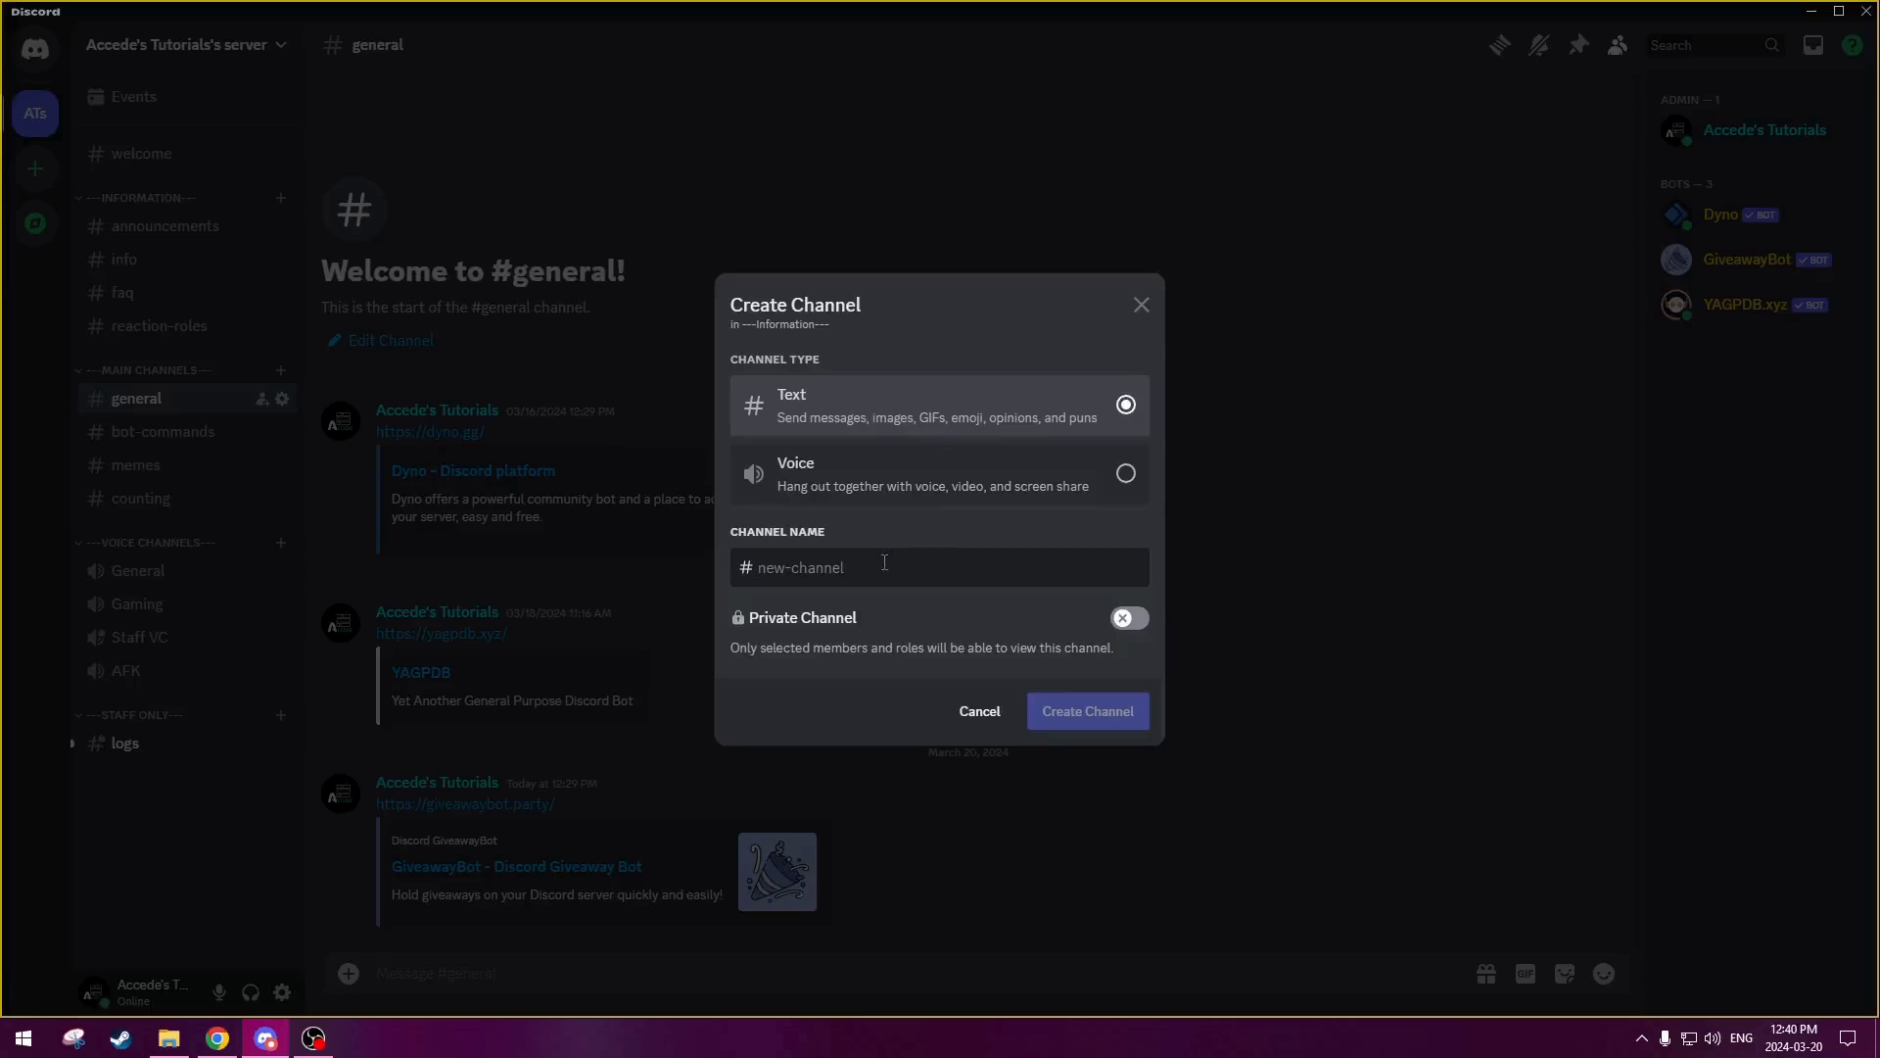
type("giveaways")
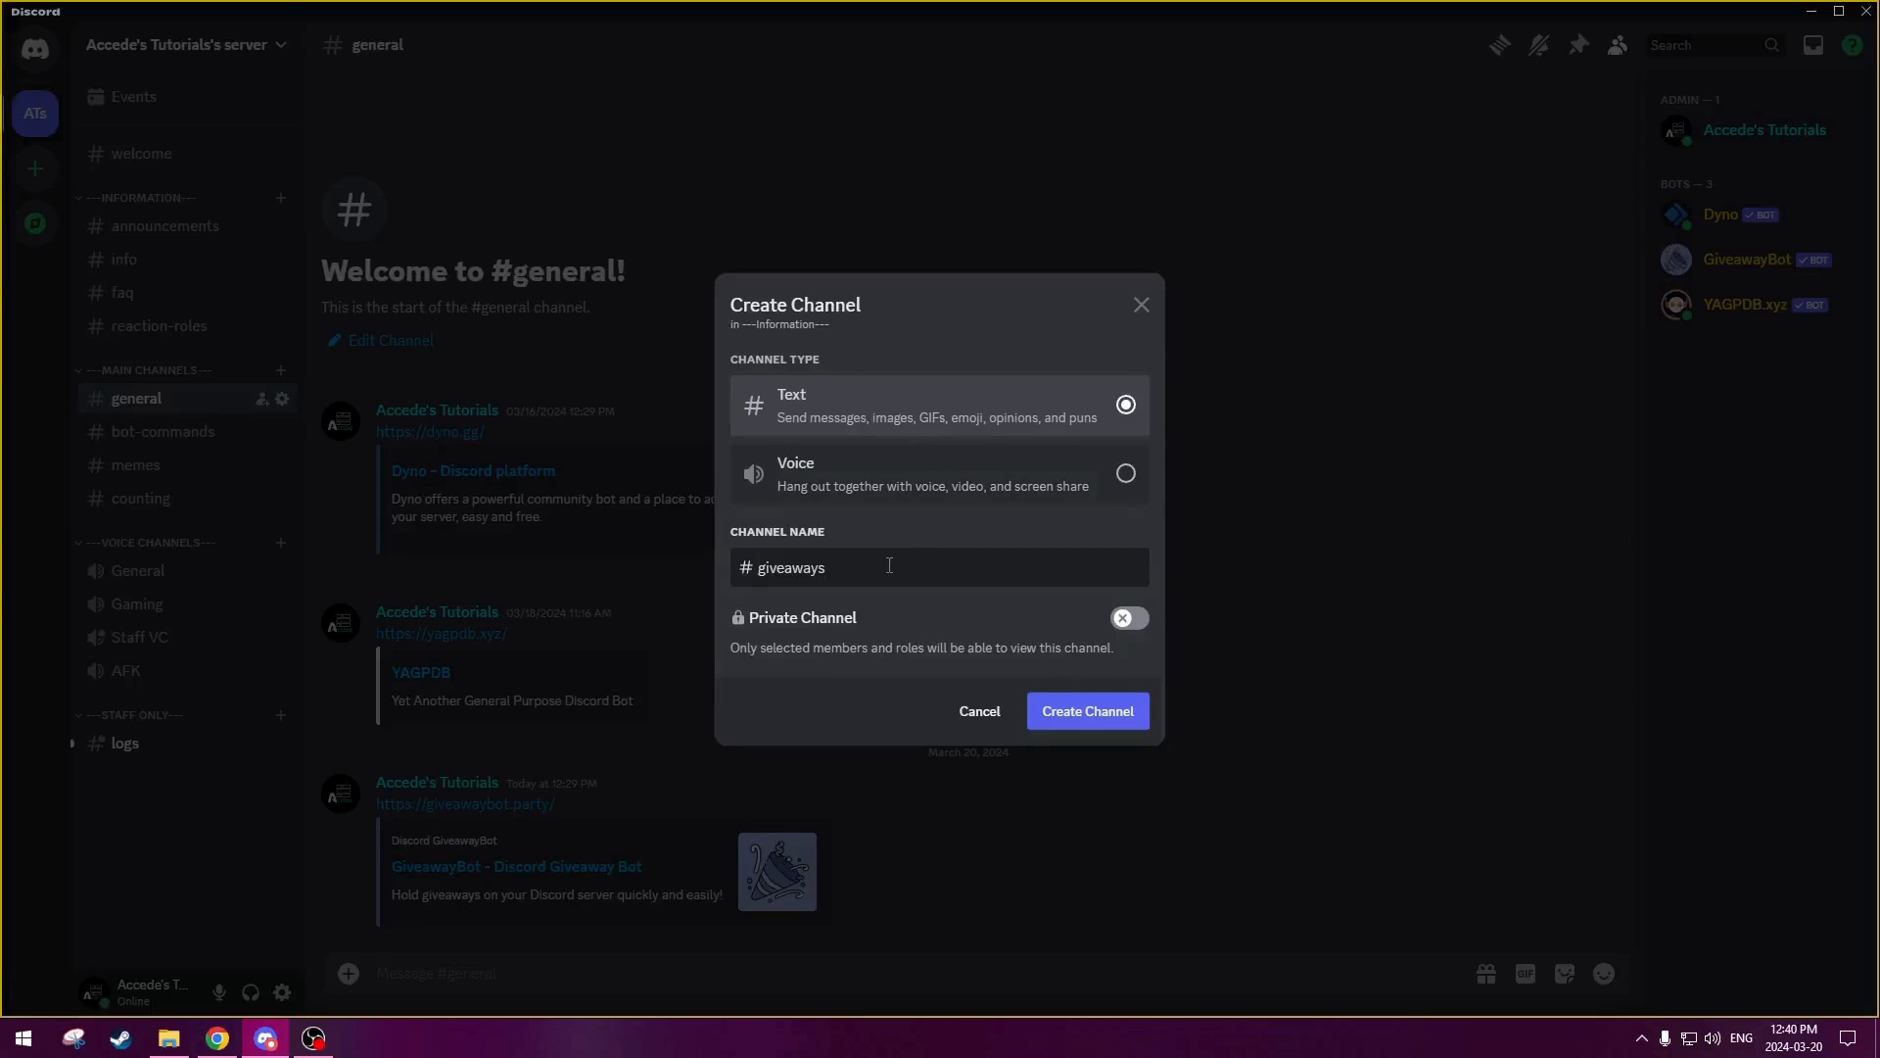
left_click(1098, 713)
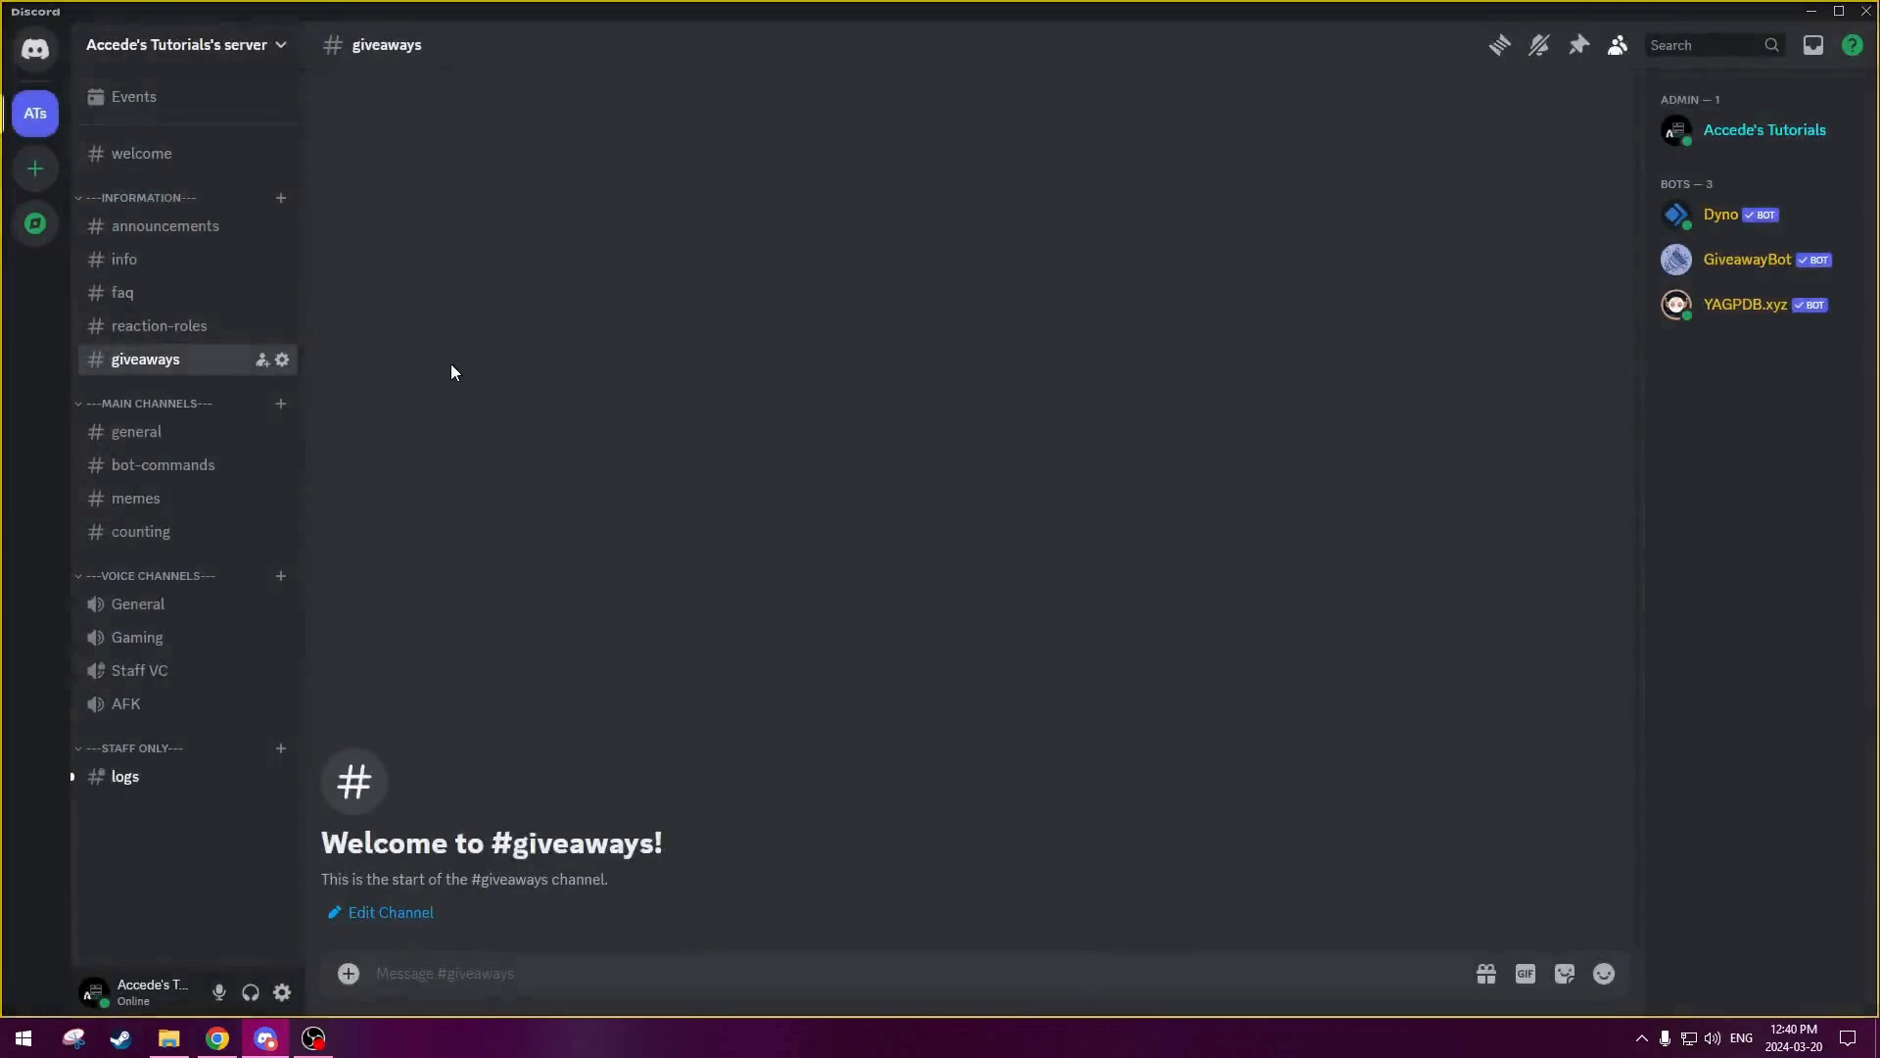
left_click_drag(182, 355, 189, 324)
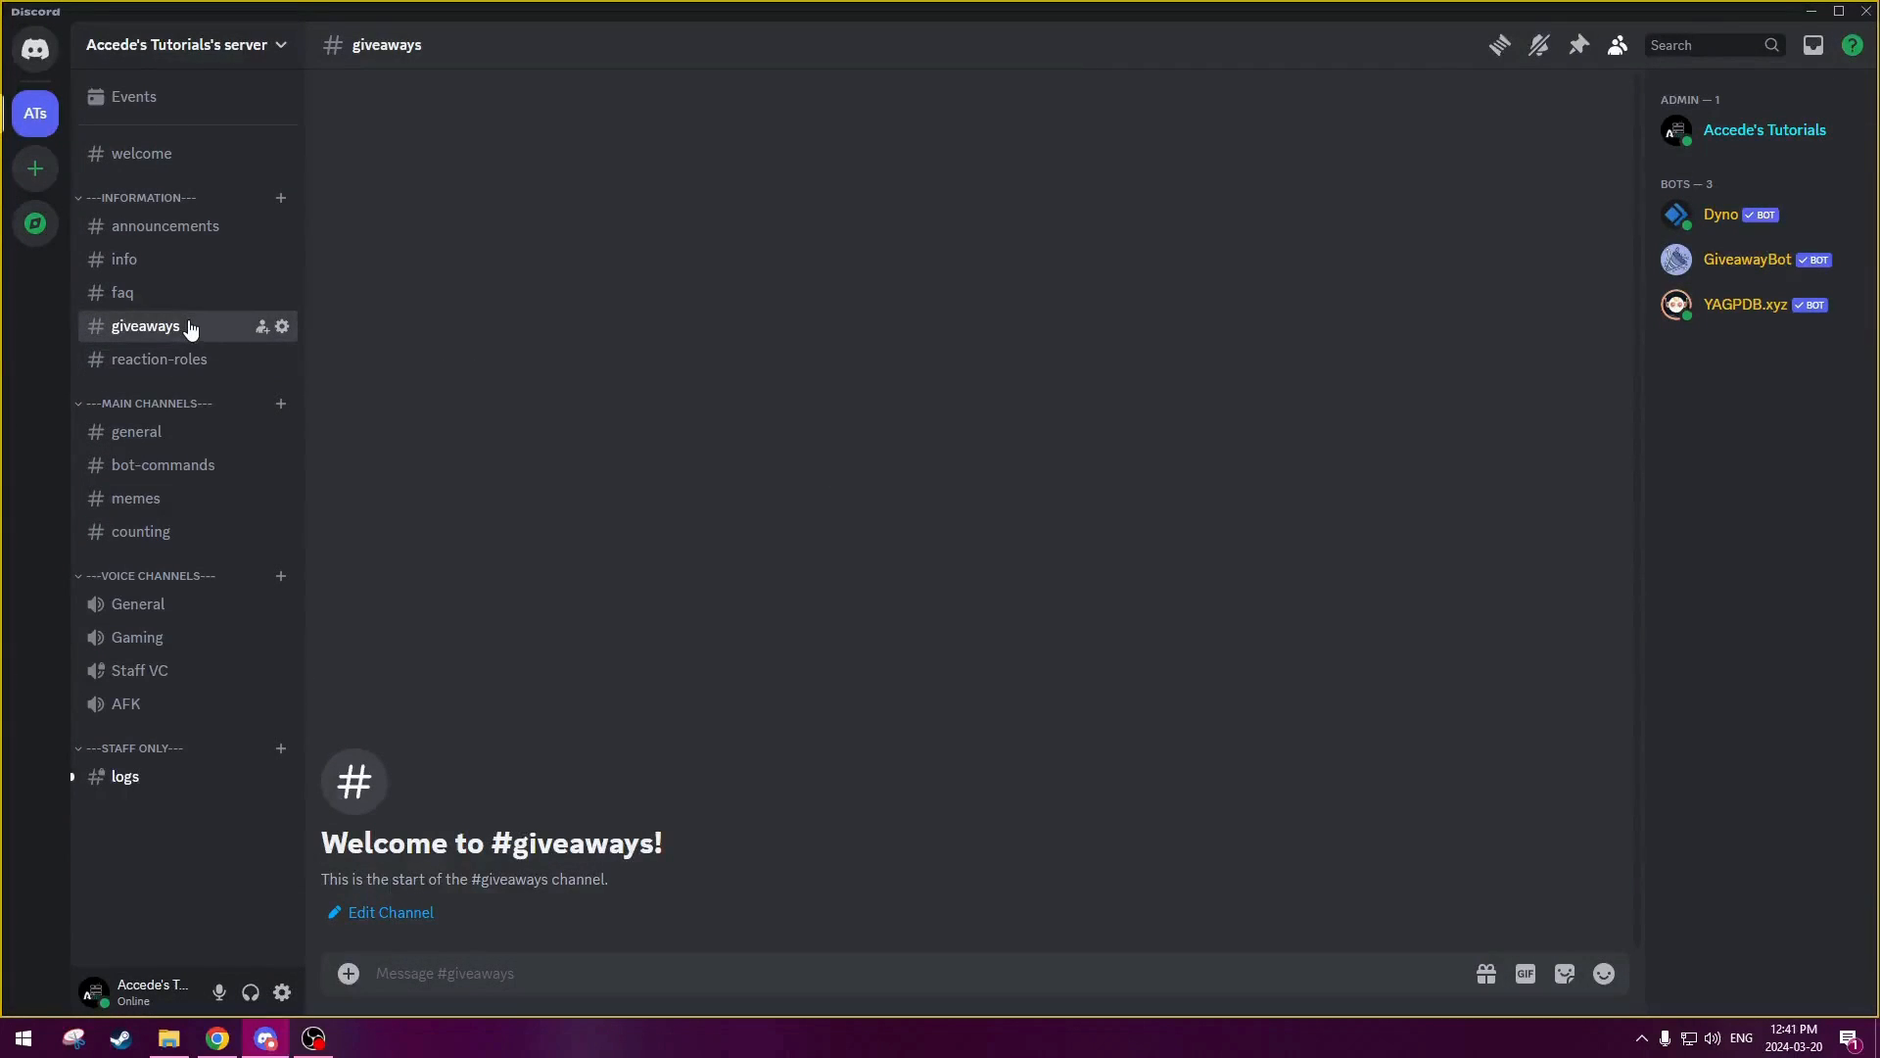
left_click(282, 327)
left_click(525, 150)
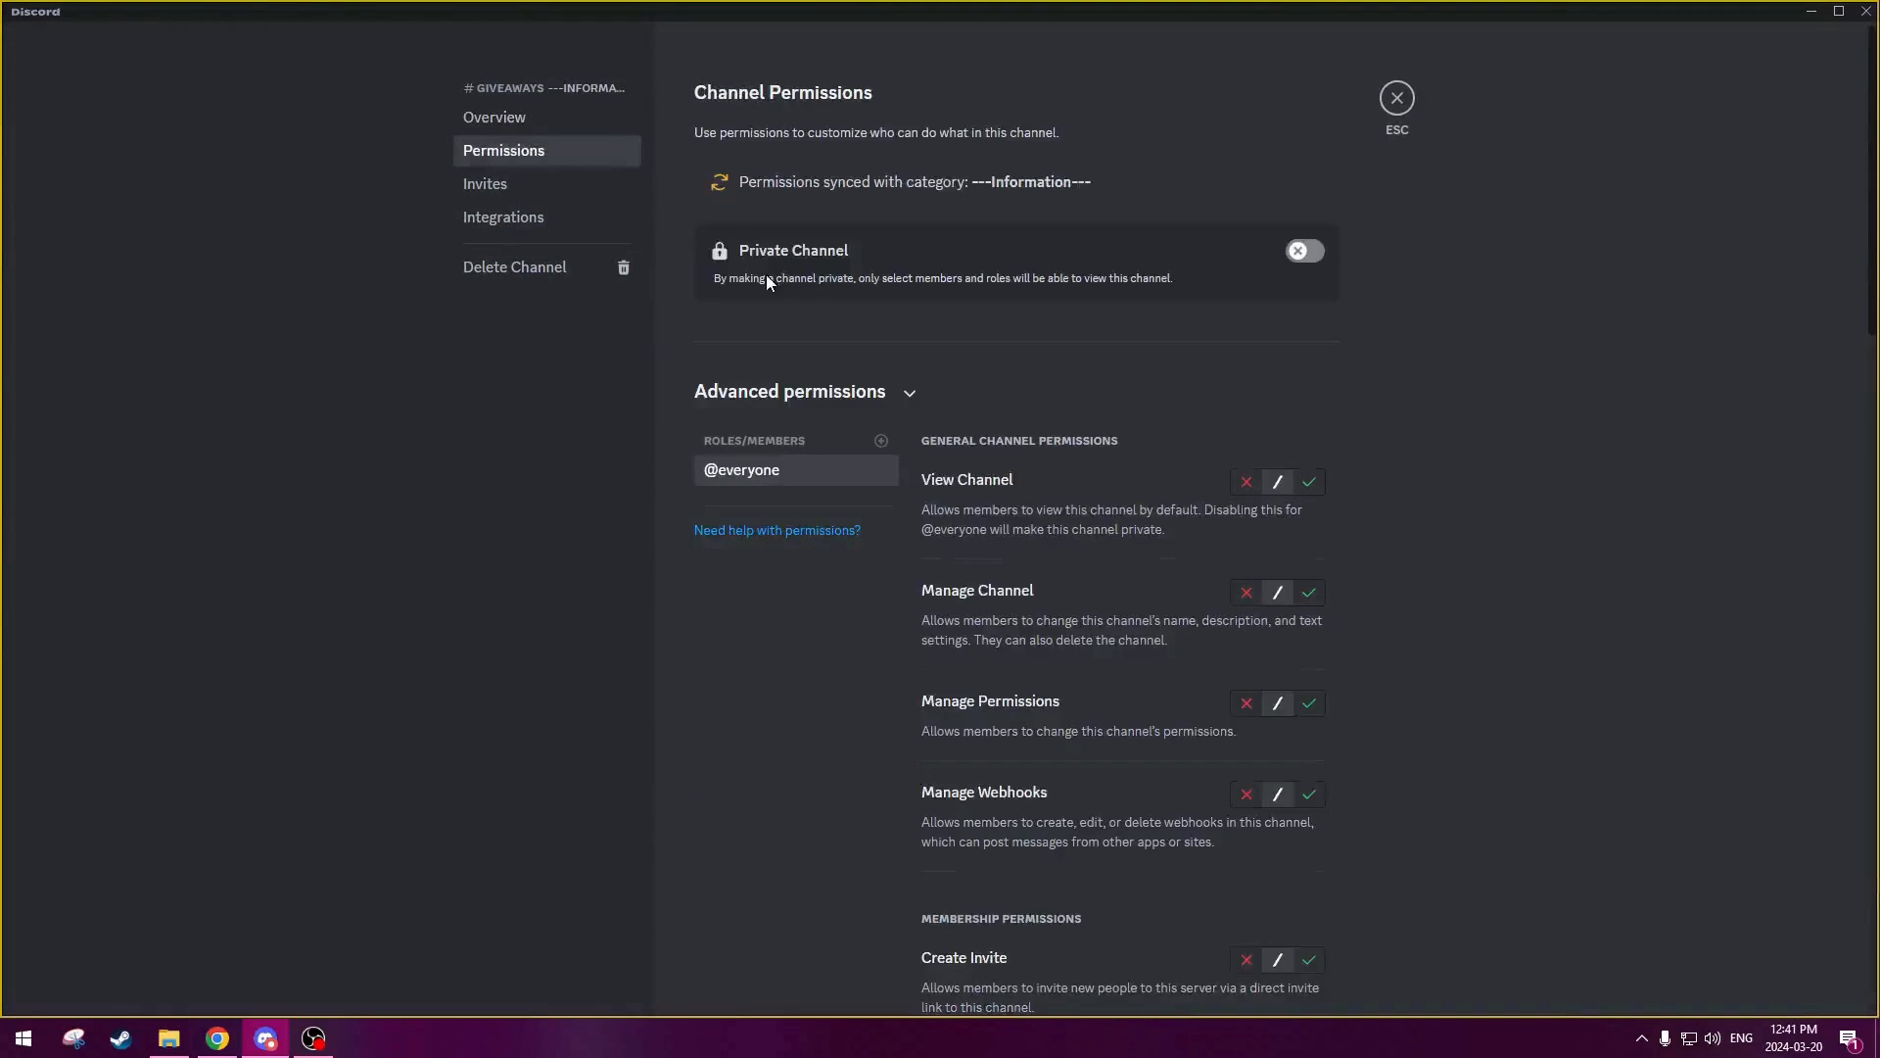
scroll(761, 474, "down", 1)
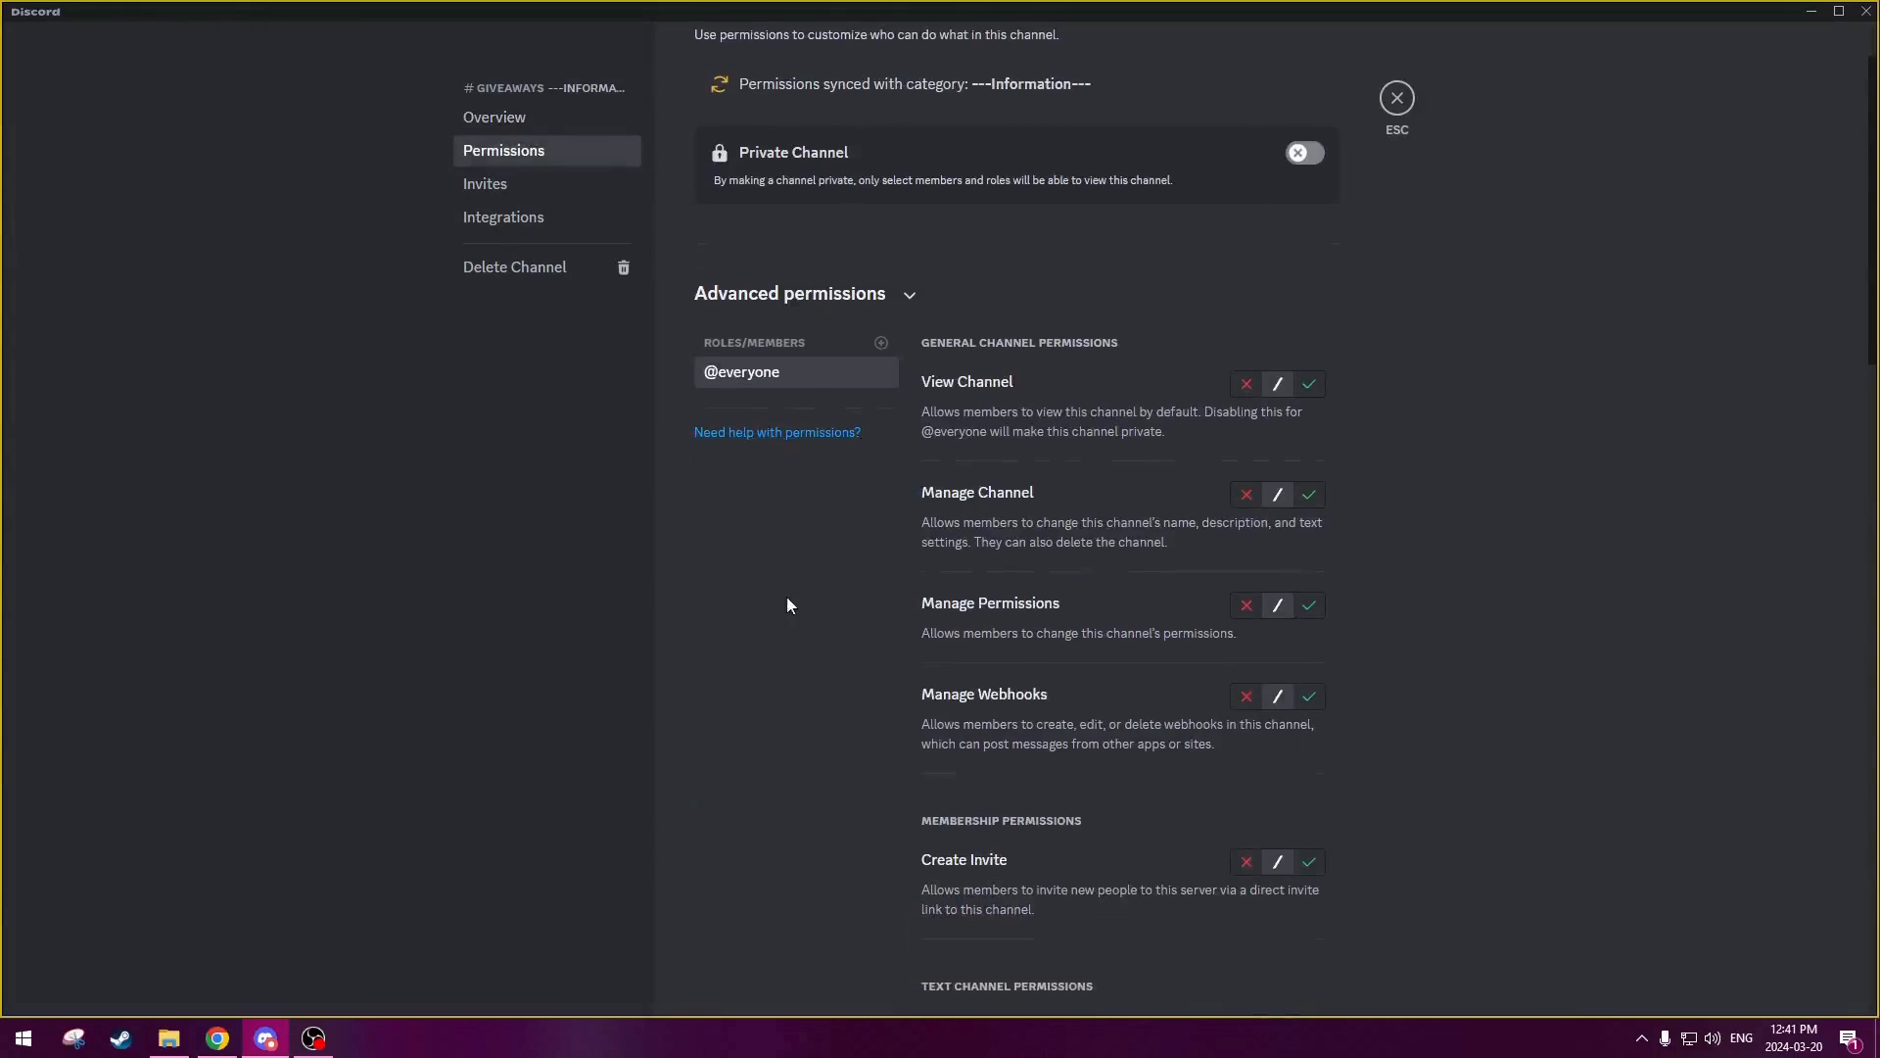
left_click(1308, 383)
scroll(1443, 390, "down", 6)
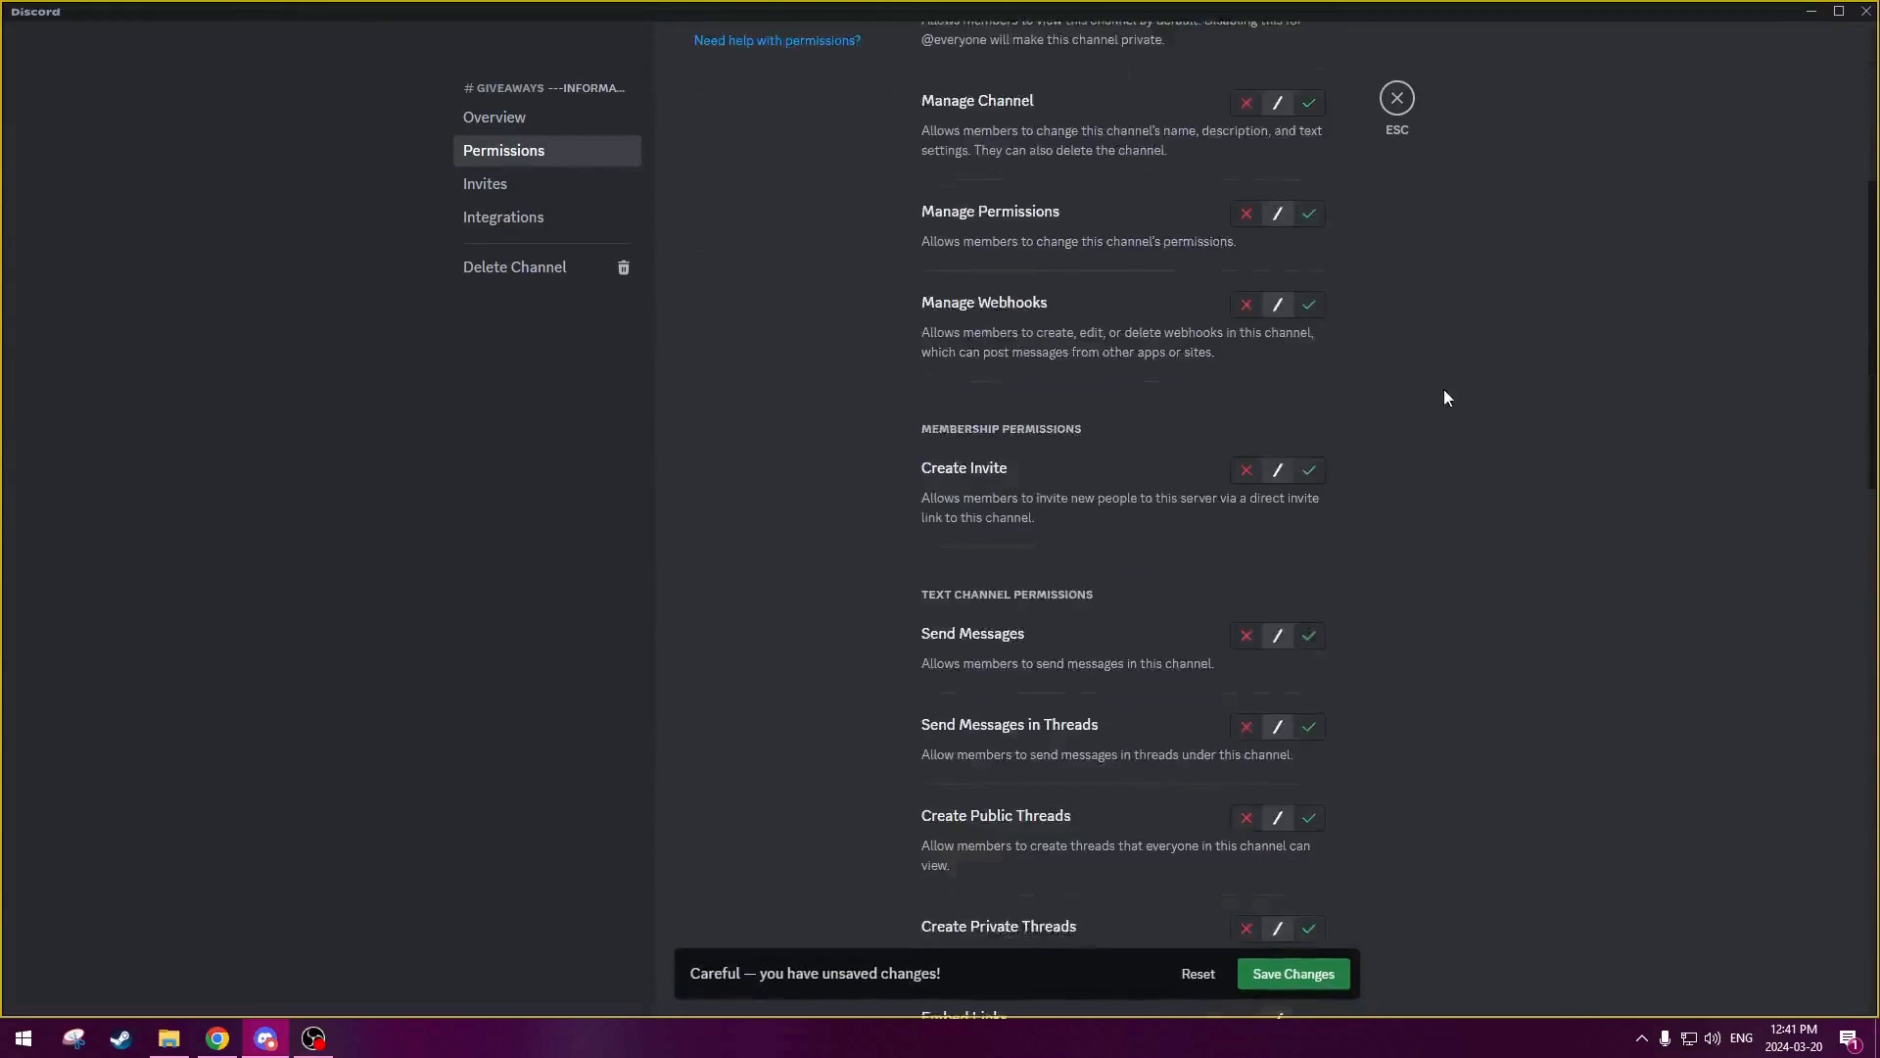
left_click(1246, 440)
scroll(1423, 437, "down", 9)
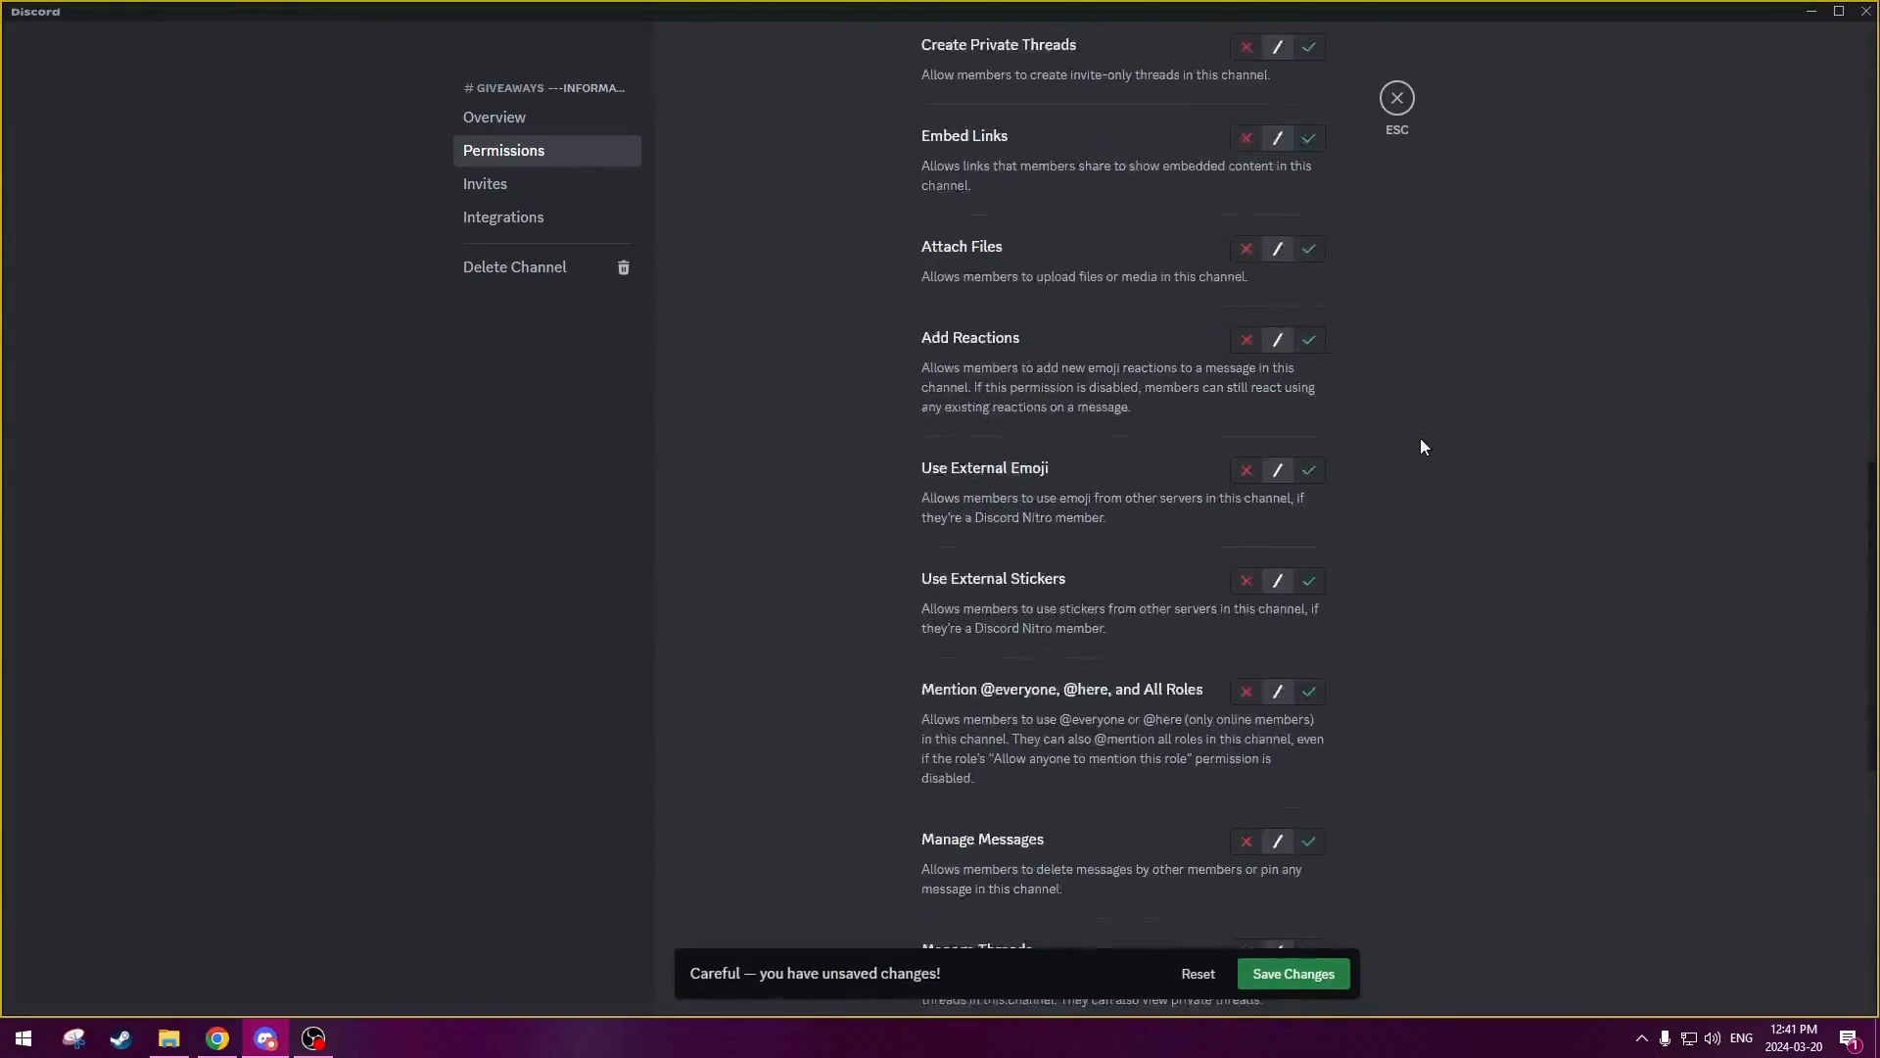
scroll(1353, 719, "down", 1)
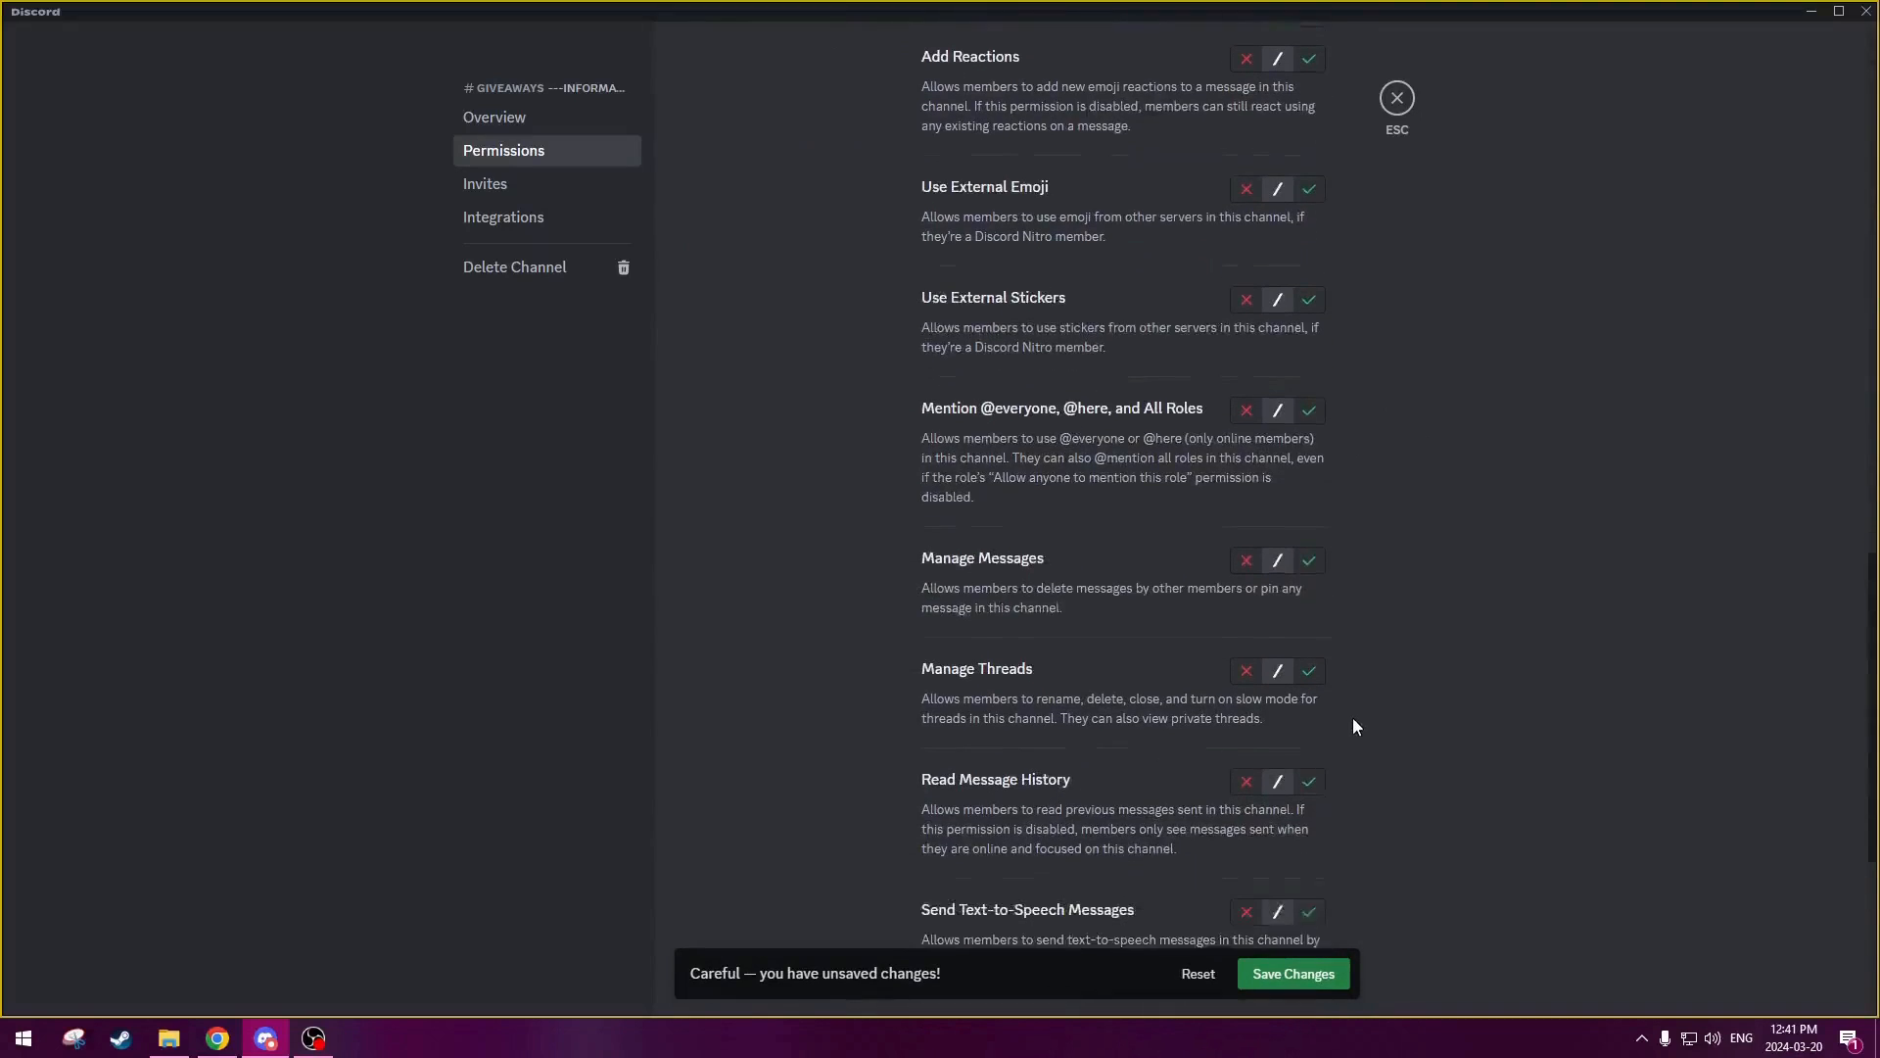
left_click(1308, 769)
left_click(1292, 973)
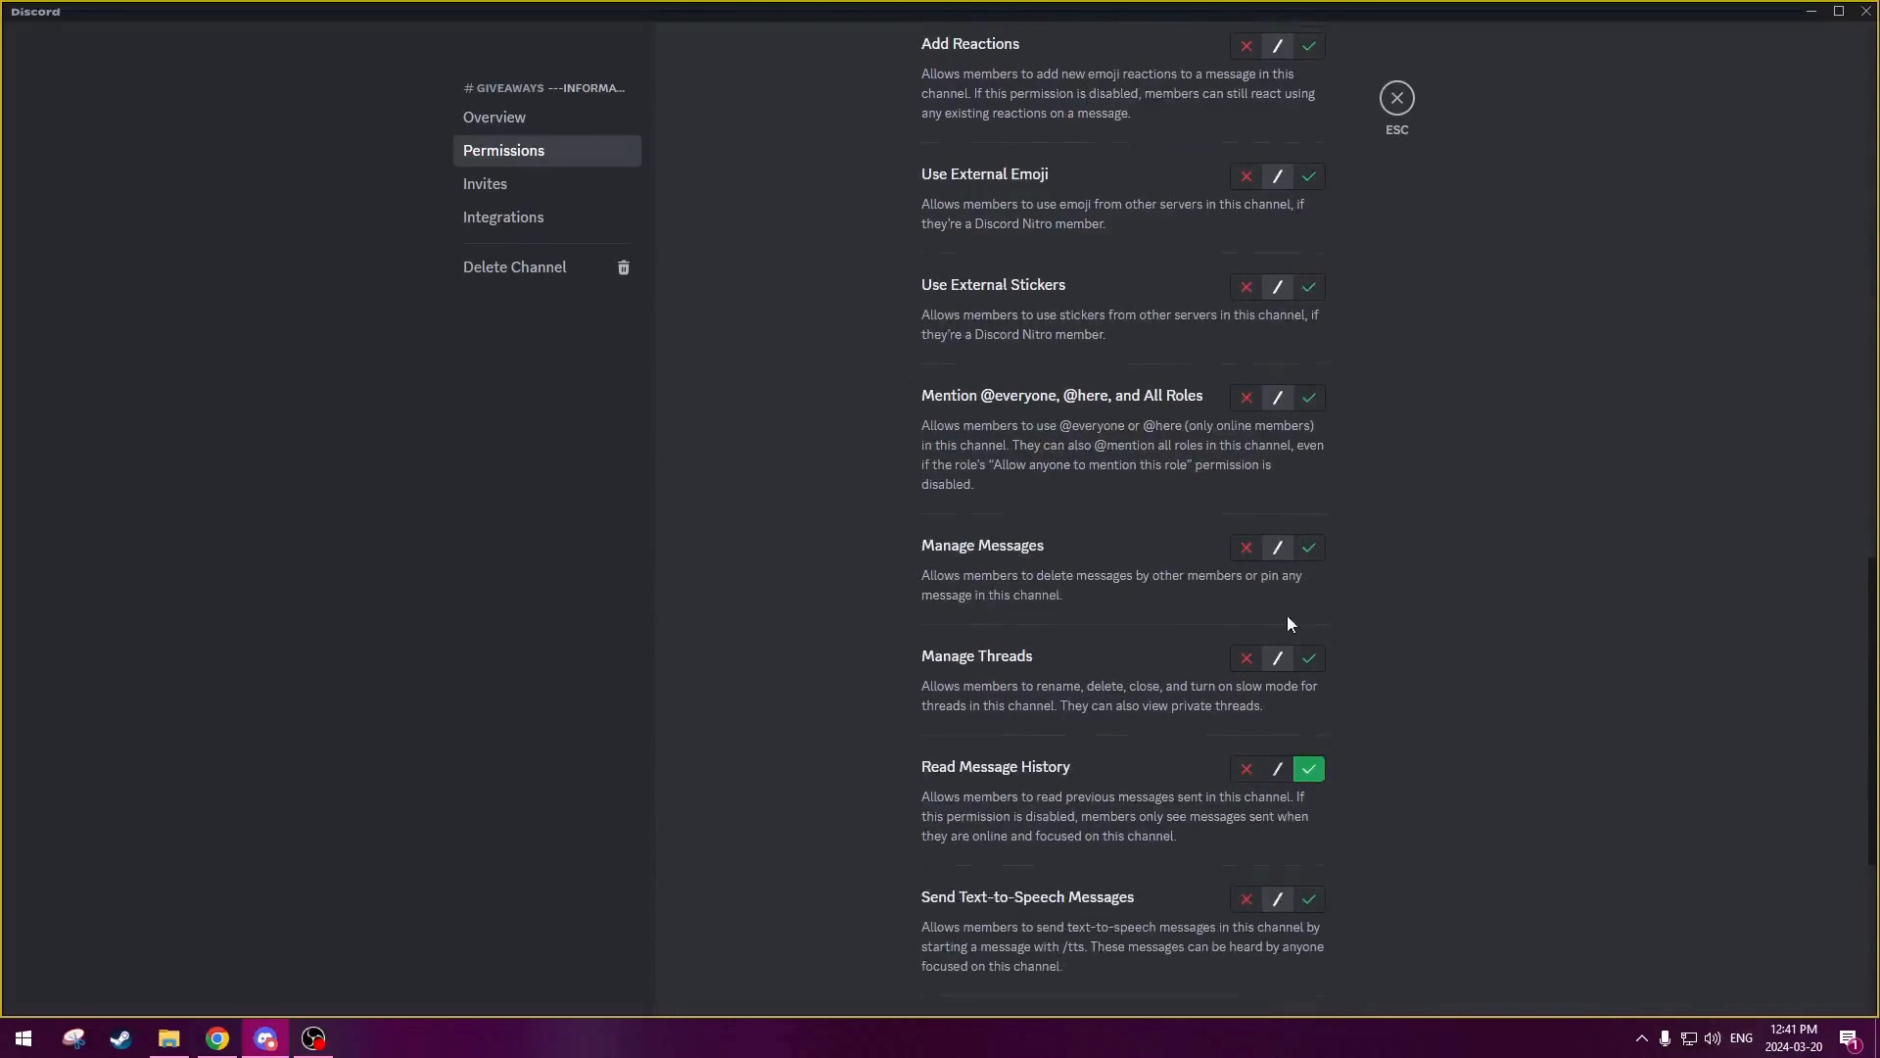
- Add the GiveawayBot role to the giveaways channel's advanced permissions
scroll(1396, 197, "up", 18)
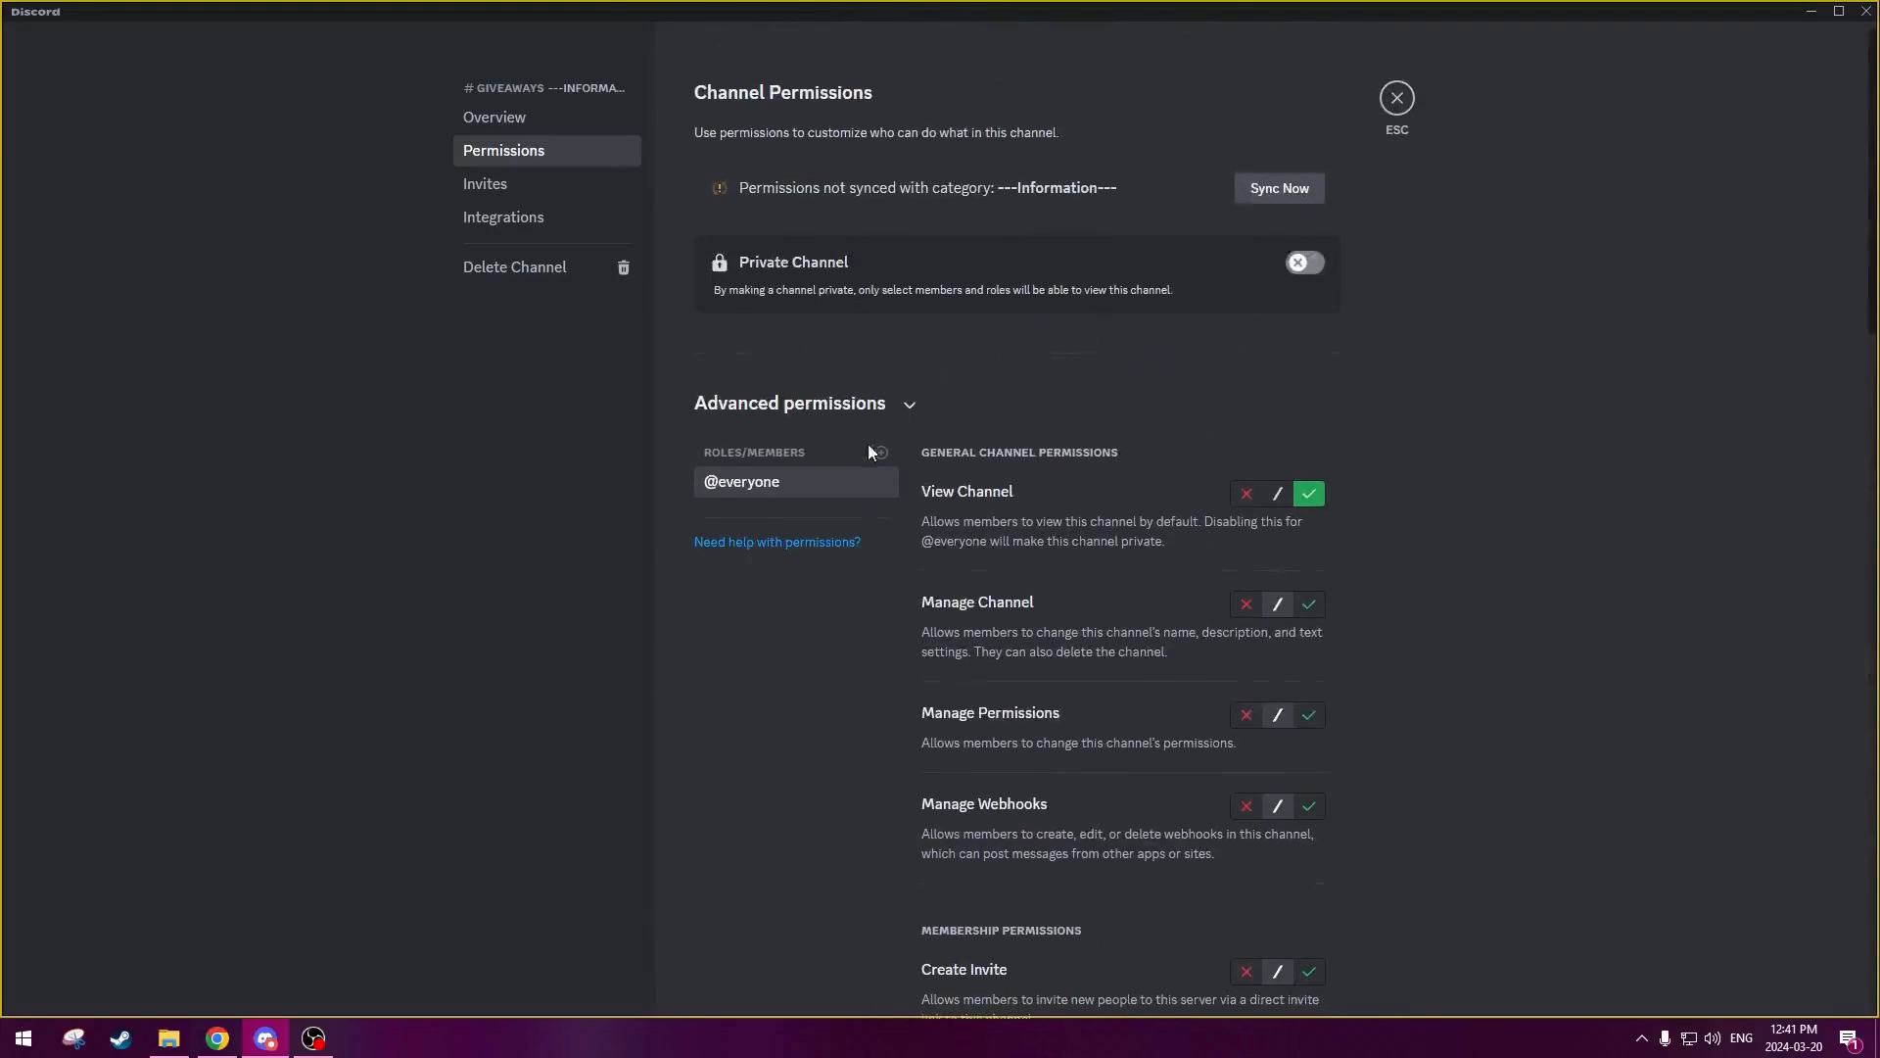
left_click(882, 453)
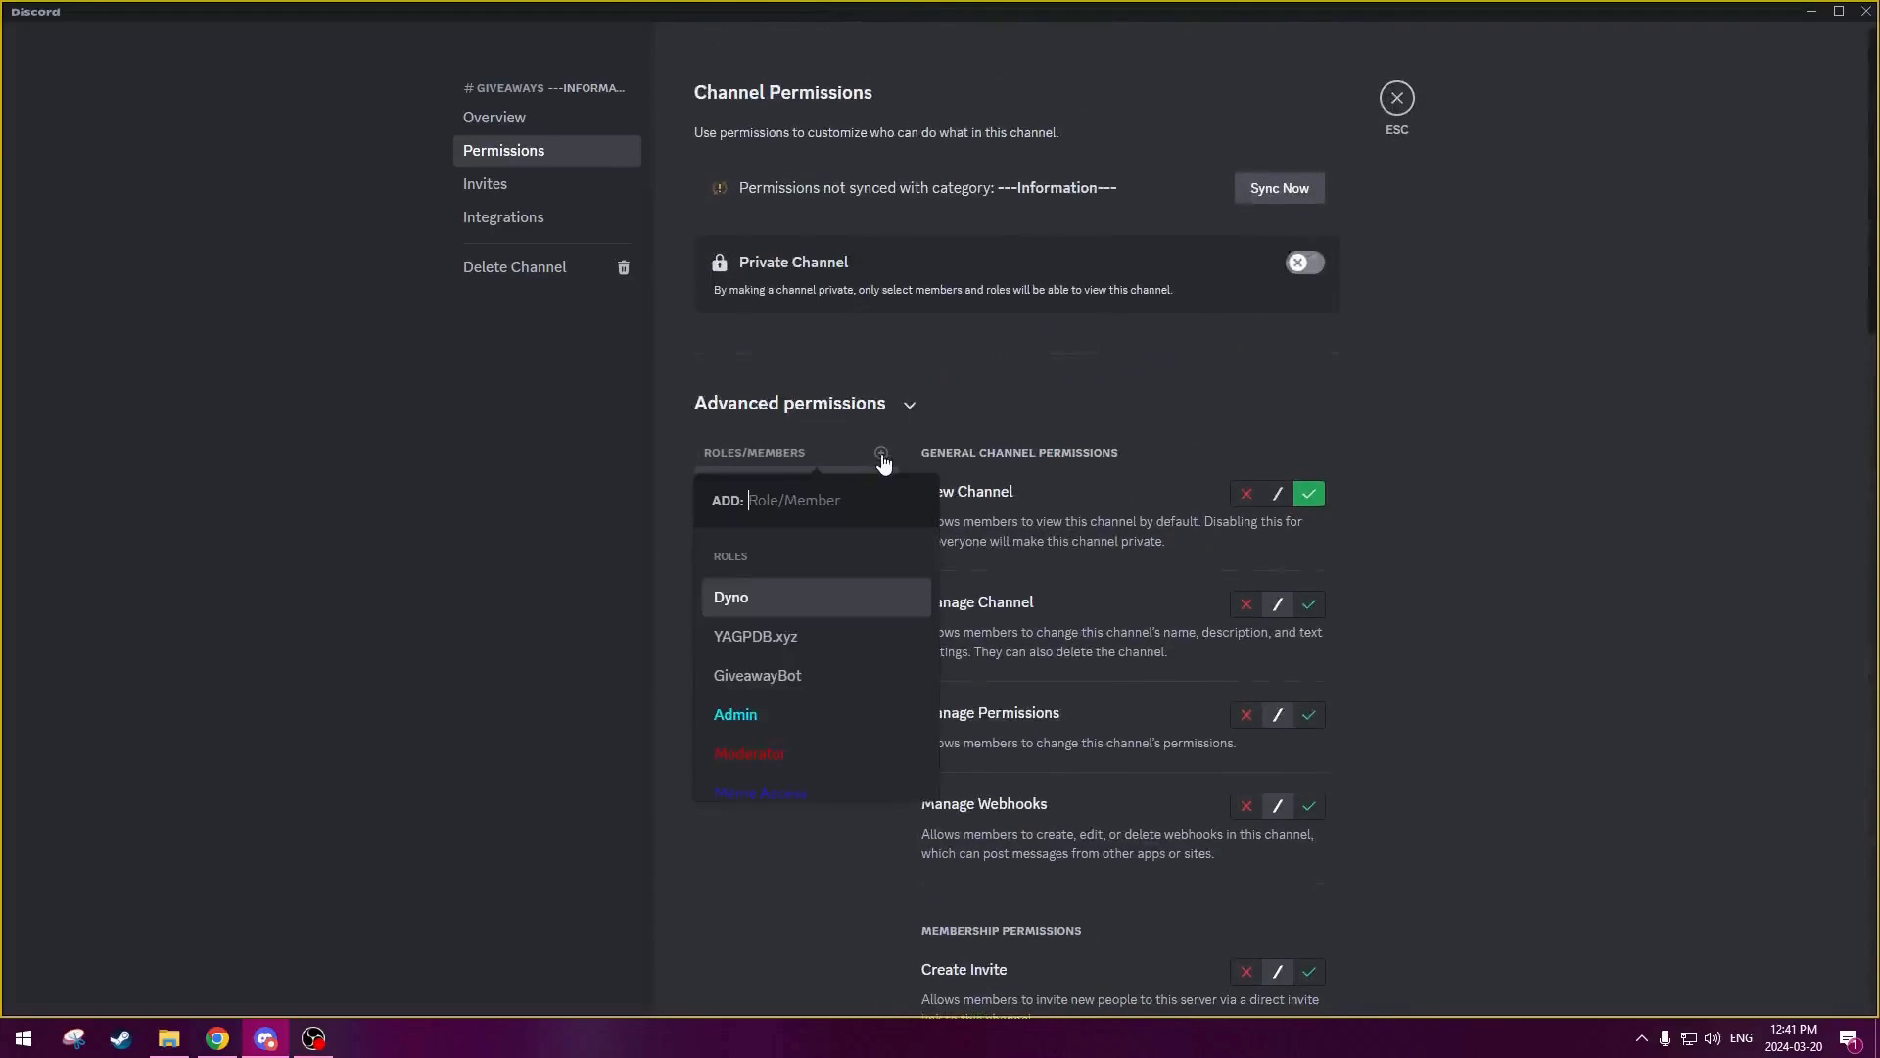
left_click(809, 666)
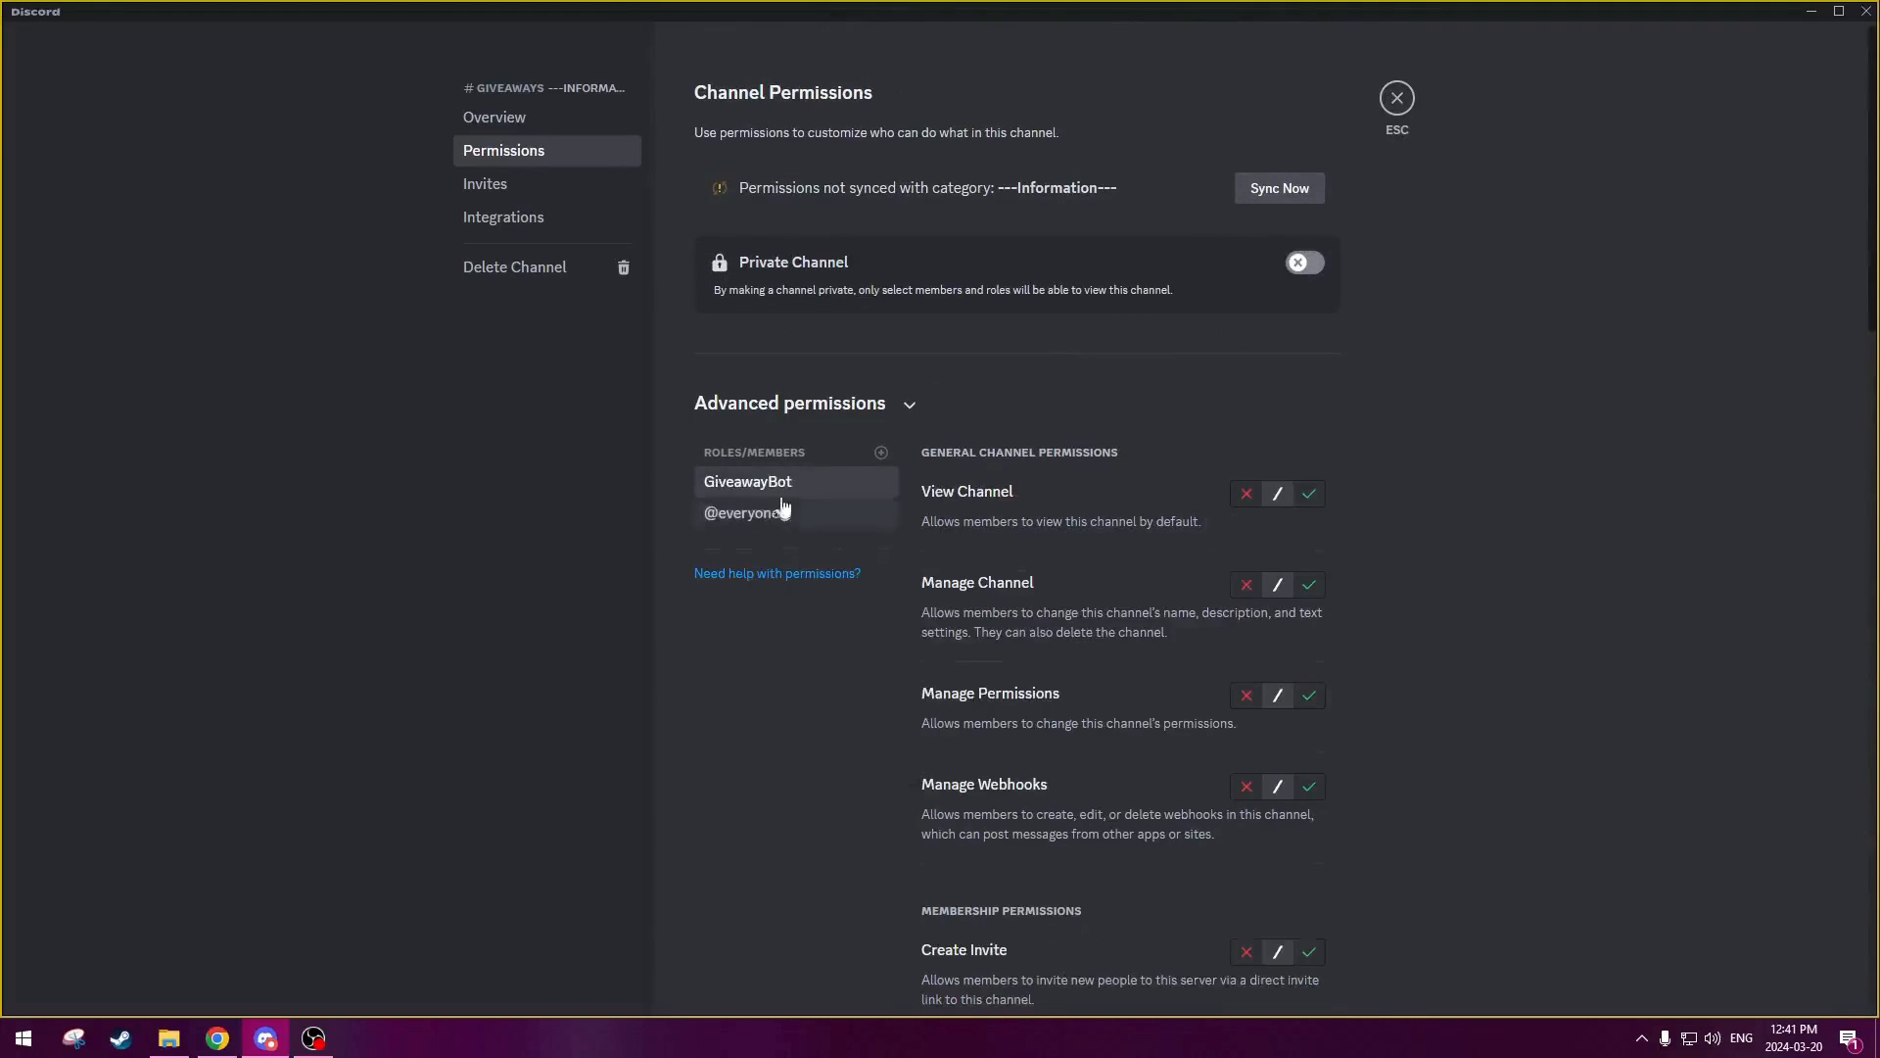
- For GiveawayBot in the giveaways channel, allow View Channel, Send Messages, Embed Links and Attach Files, and save the changes
left_click(1309, 495)
scroll(1332, 519, "down", 8)
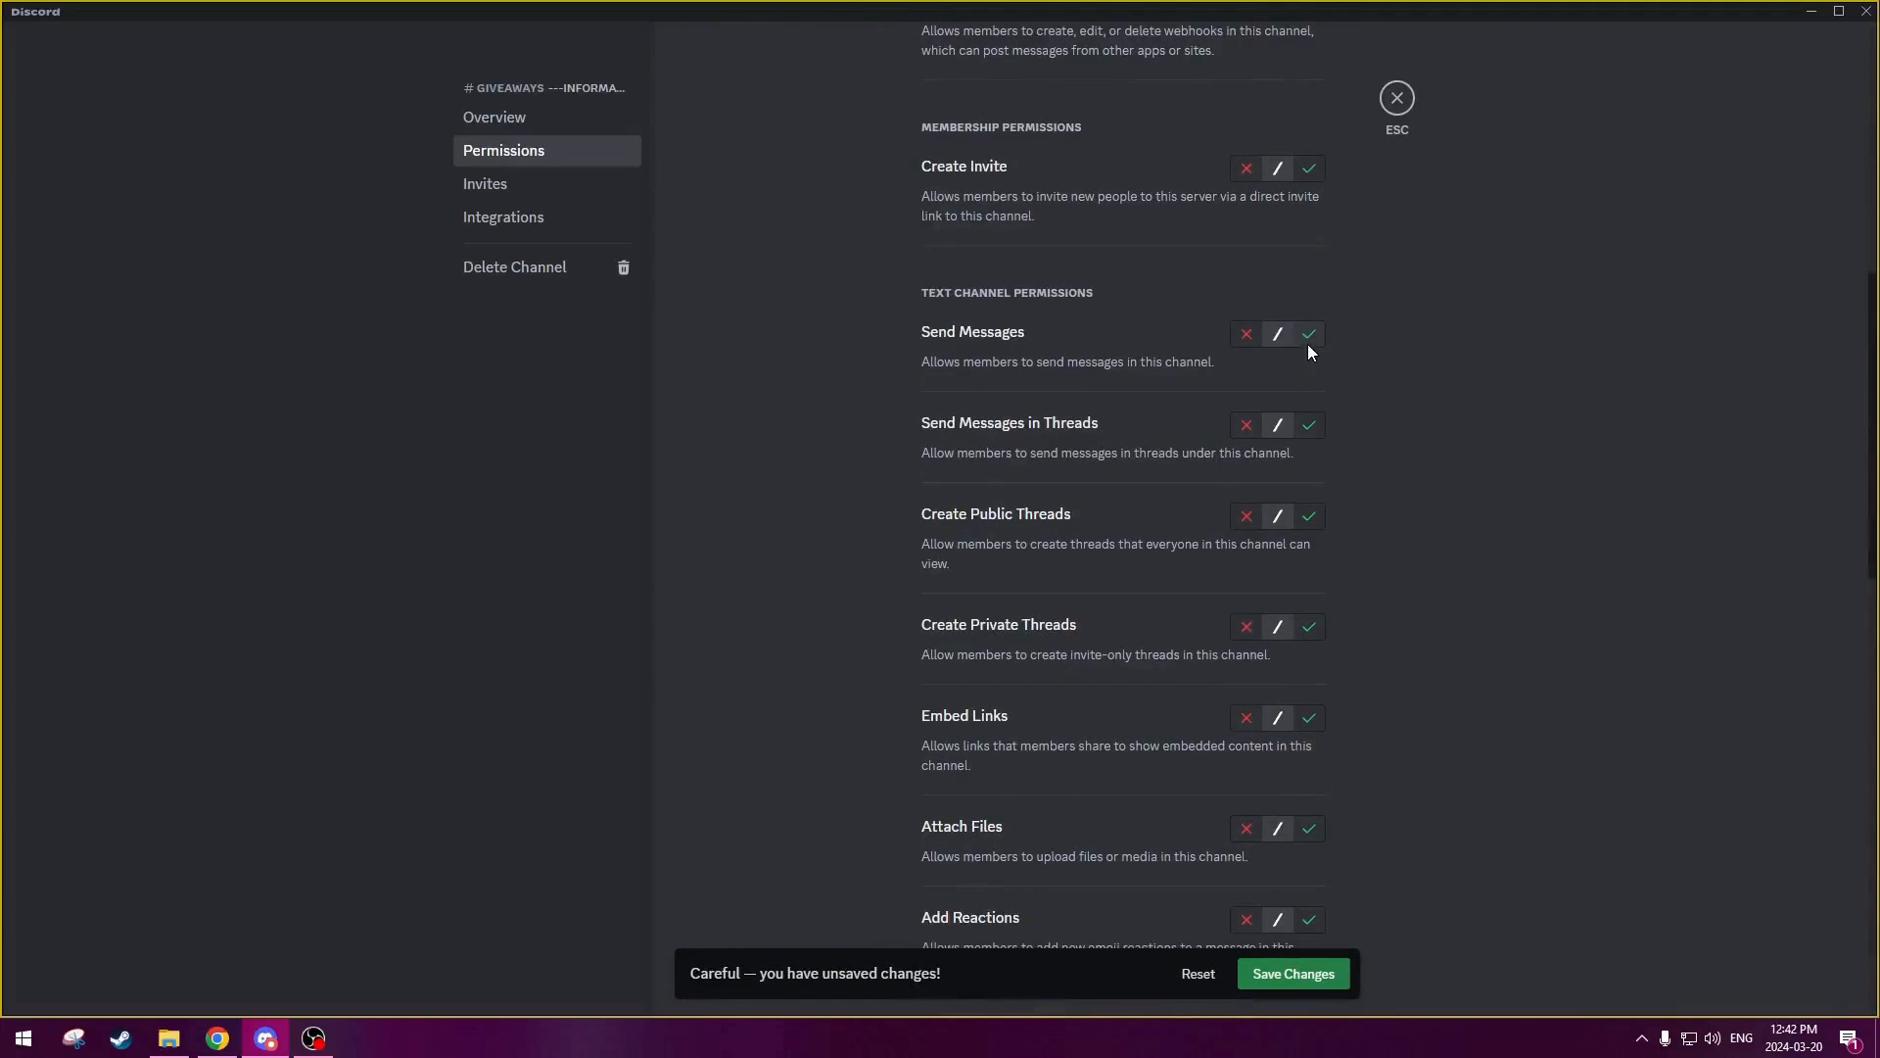
left_click(1308, 340)
scroll(1378, 476, "down", 4)
scroll(1355, 480, "up", 2)
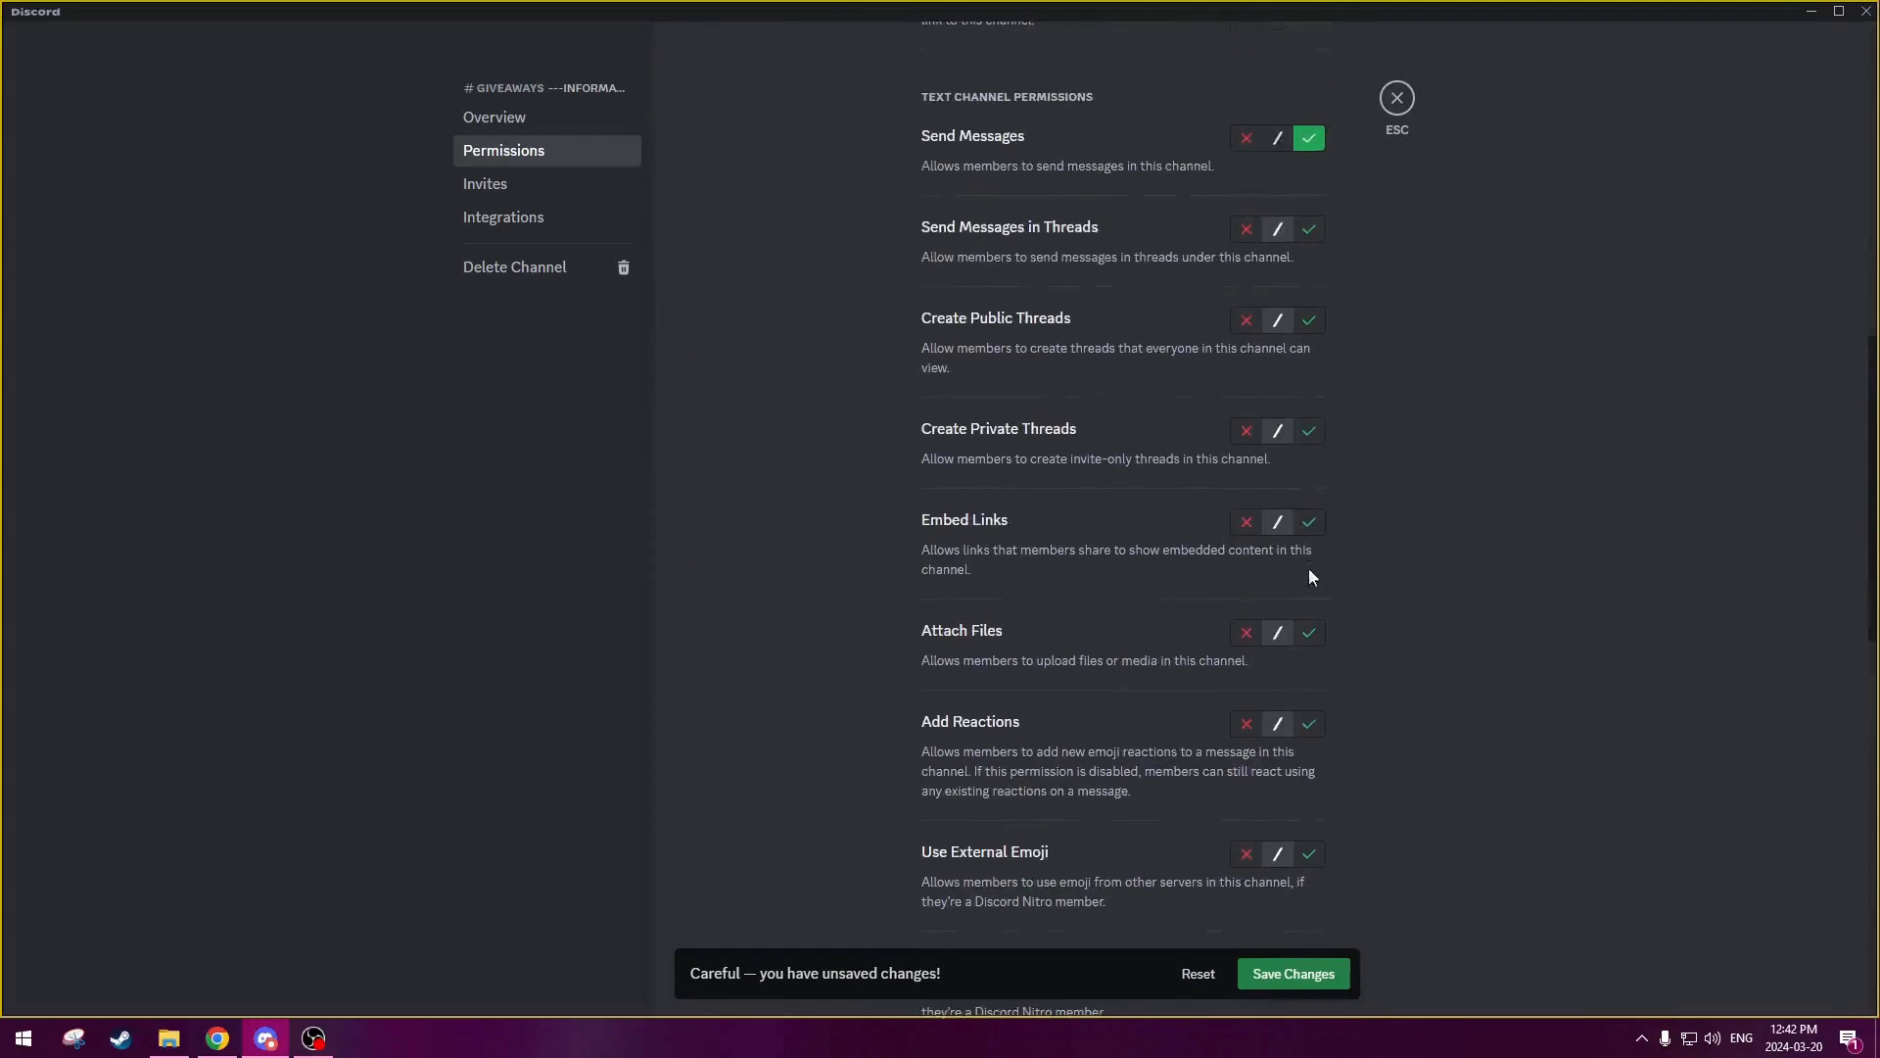
scroll(1418, 592, "down", 7)
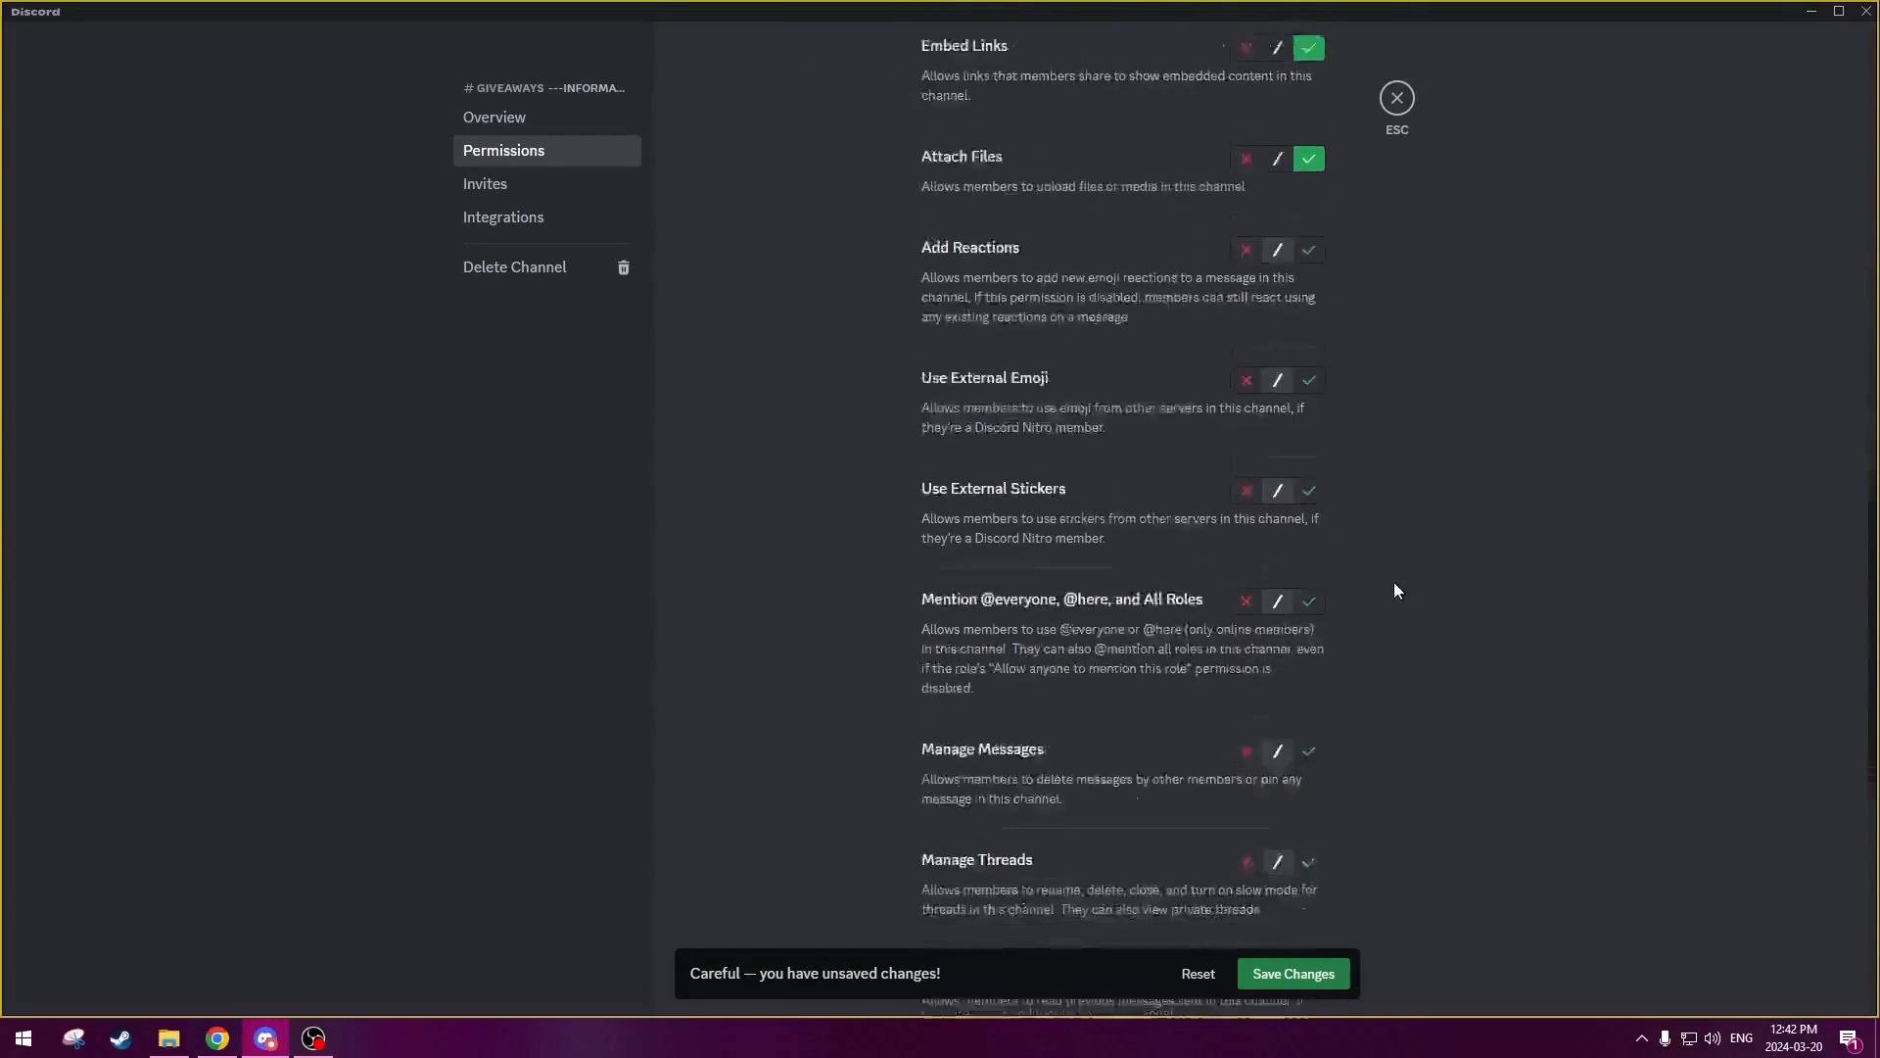
left_click(1293, 973)
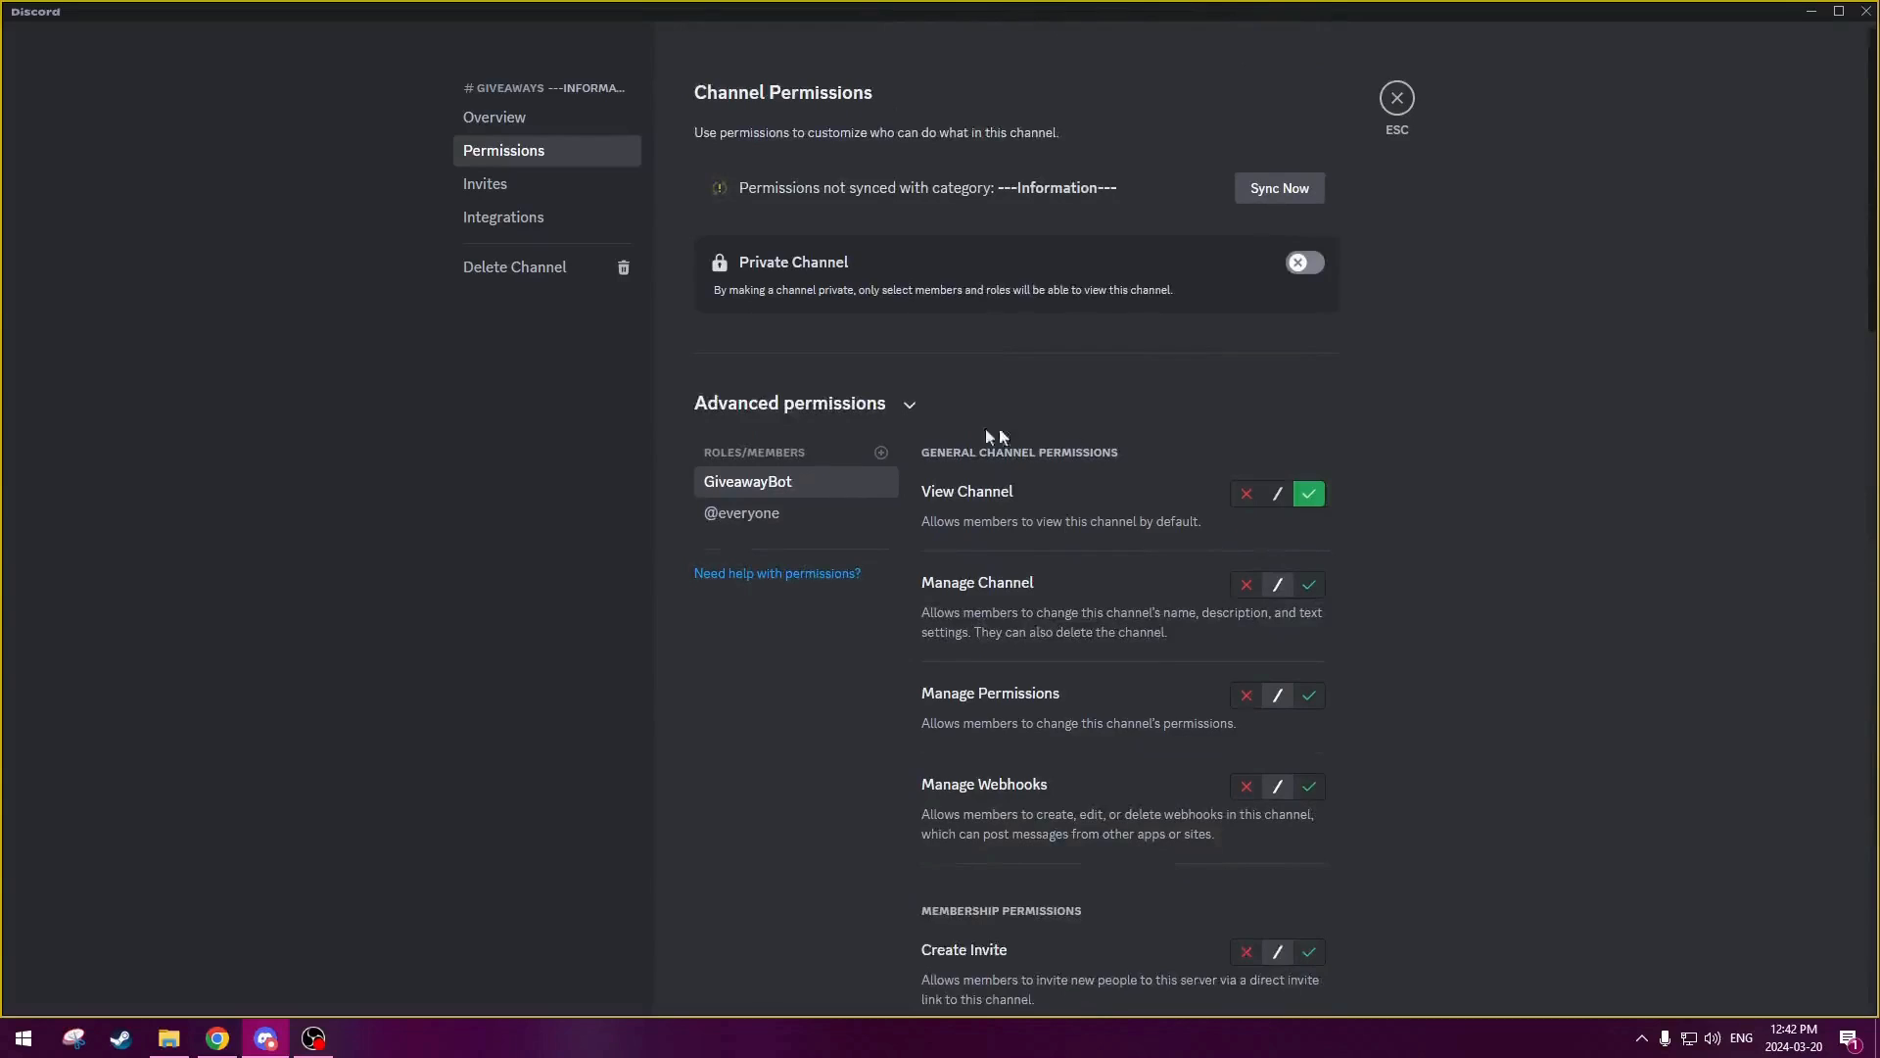
- Add the Admin and Moderator roles to the giveaways channel's advanced permissions
left_click(880, 452)
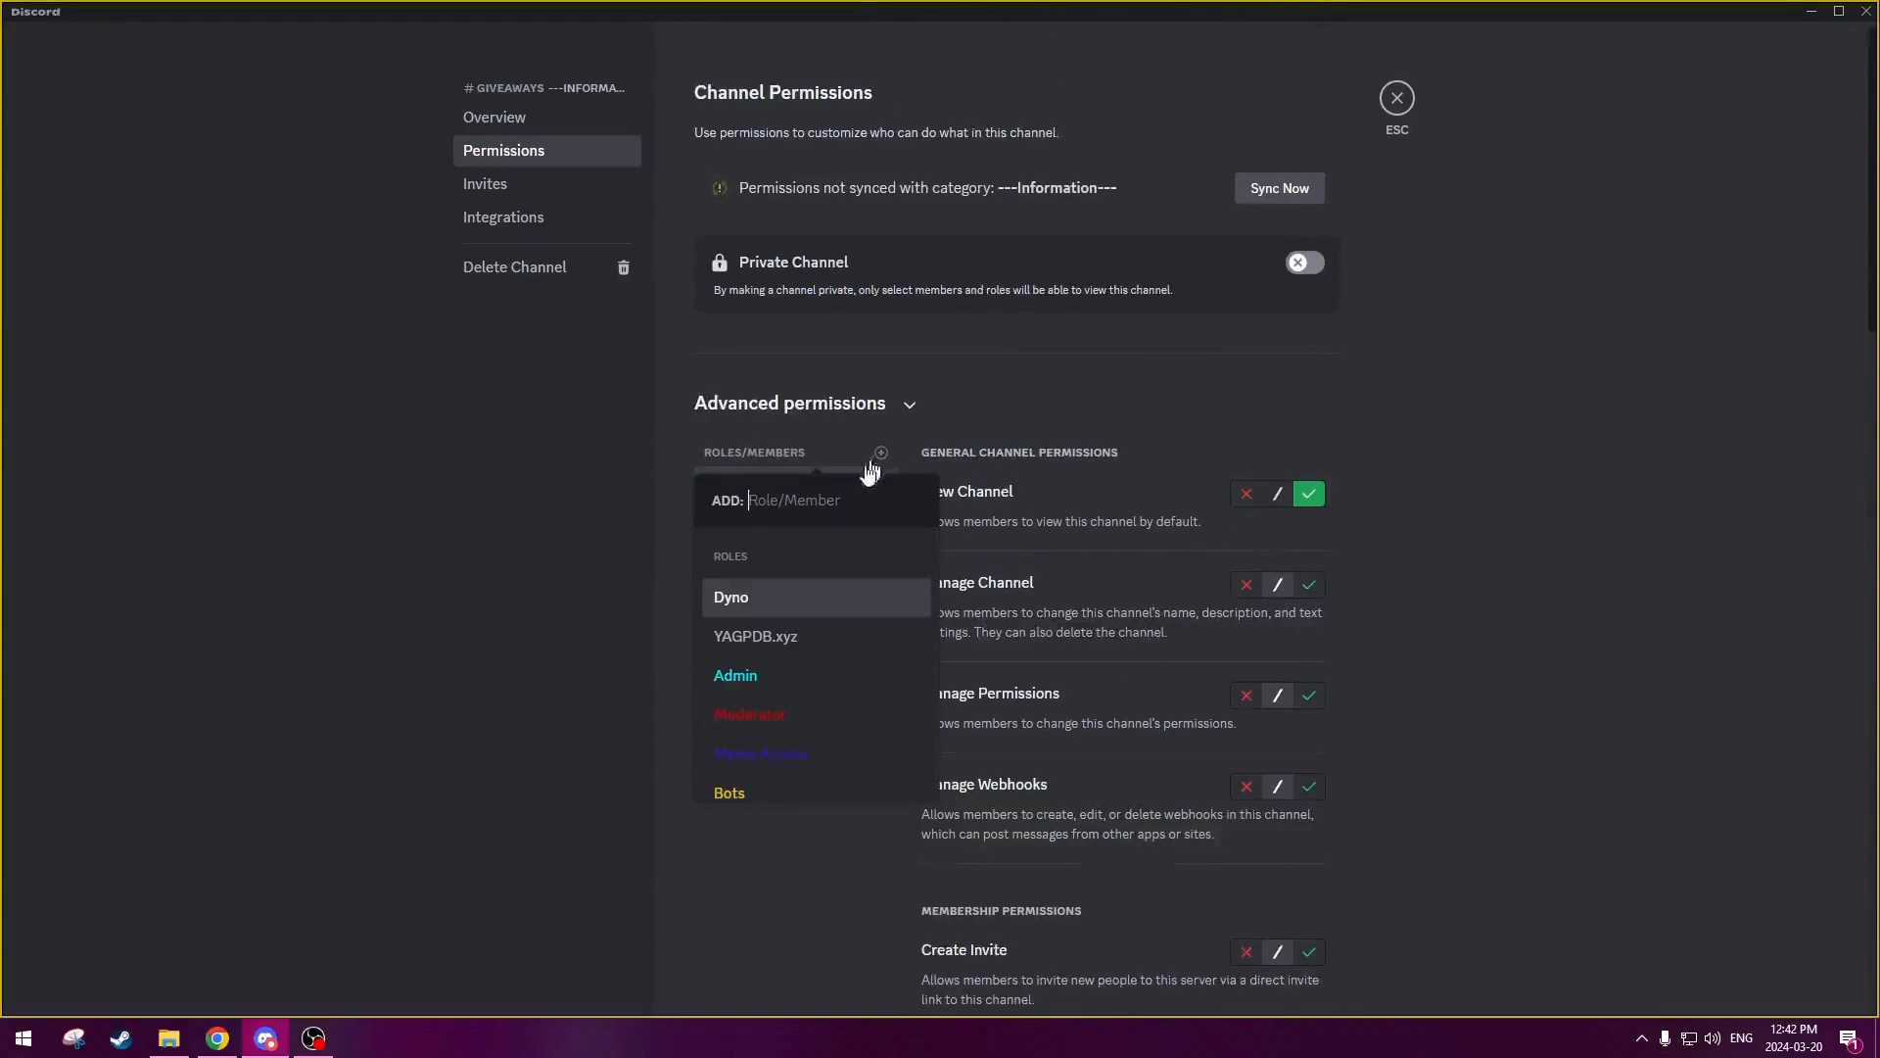
left_click(794, 685)
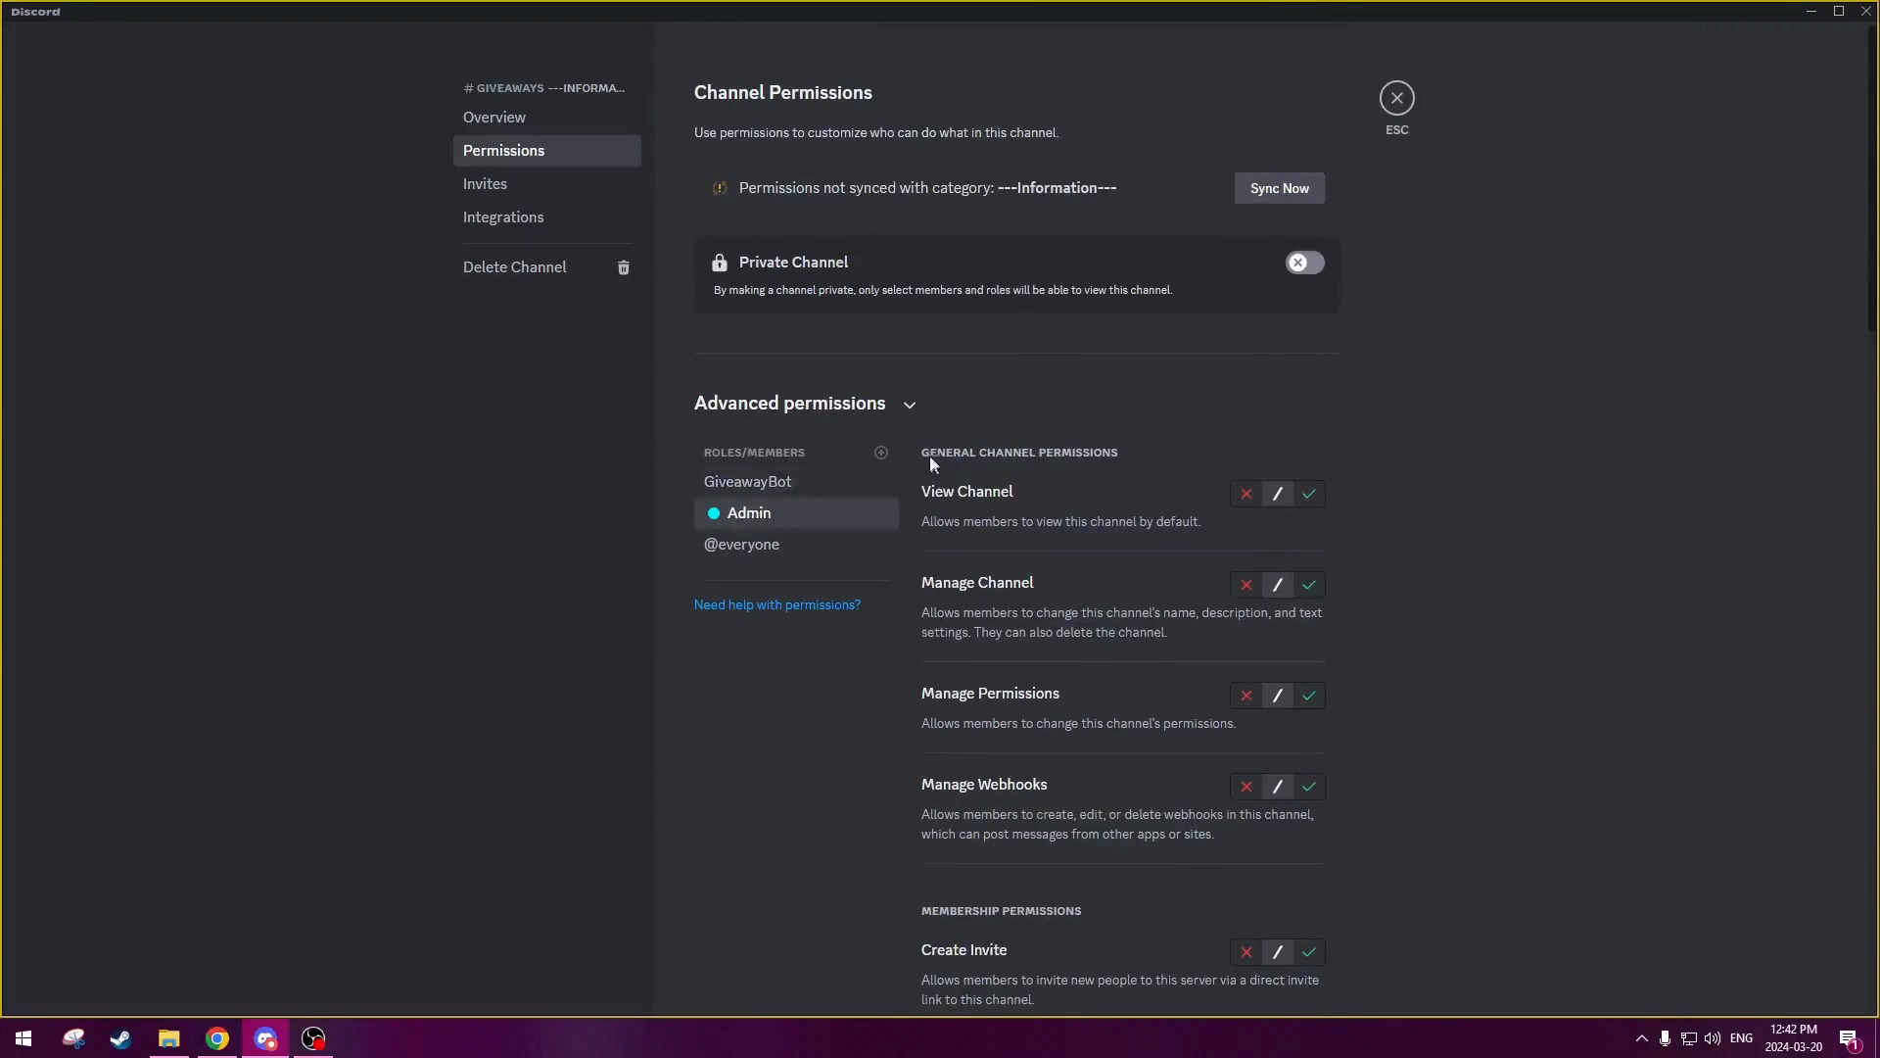
left_click(880, 452)
left_click(801, 681)
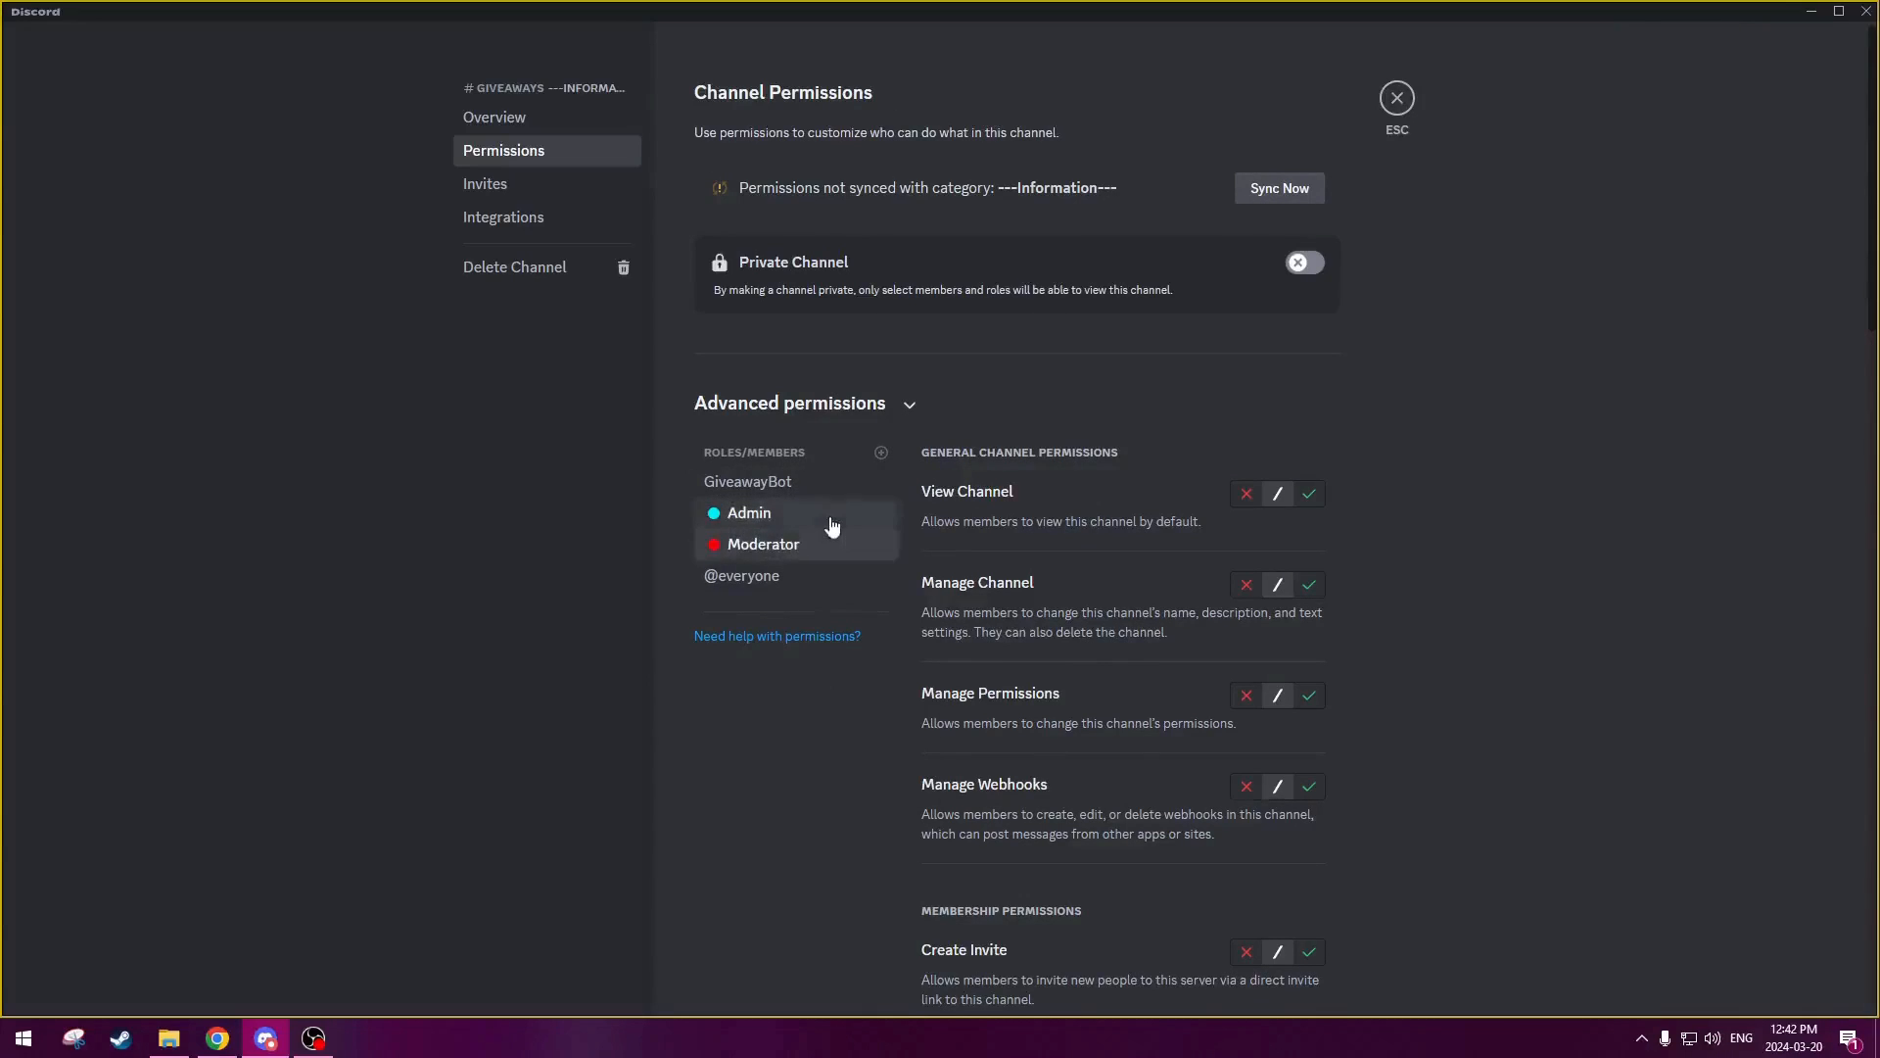
- Allow the Admin role to send messages in the giveaways channel, save the change, and close the channel settings
scroll(1249, 529, "down", 9)
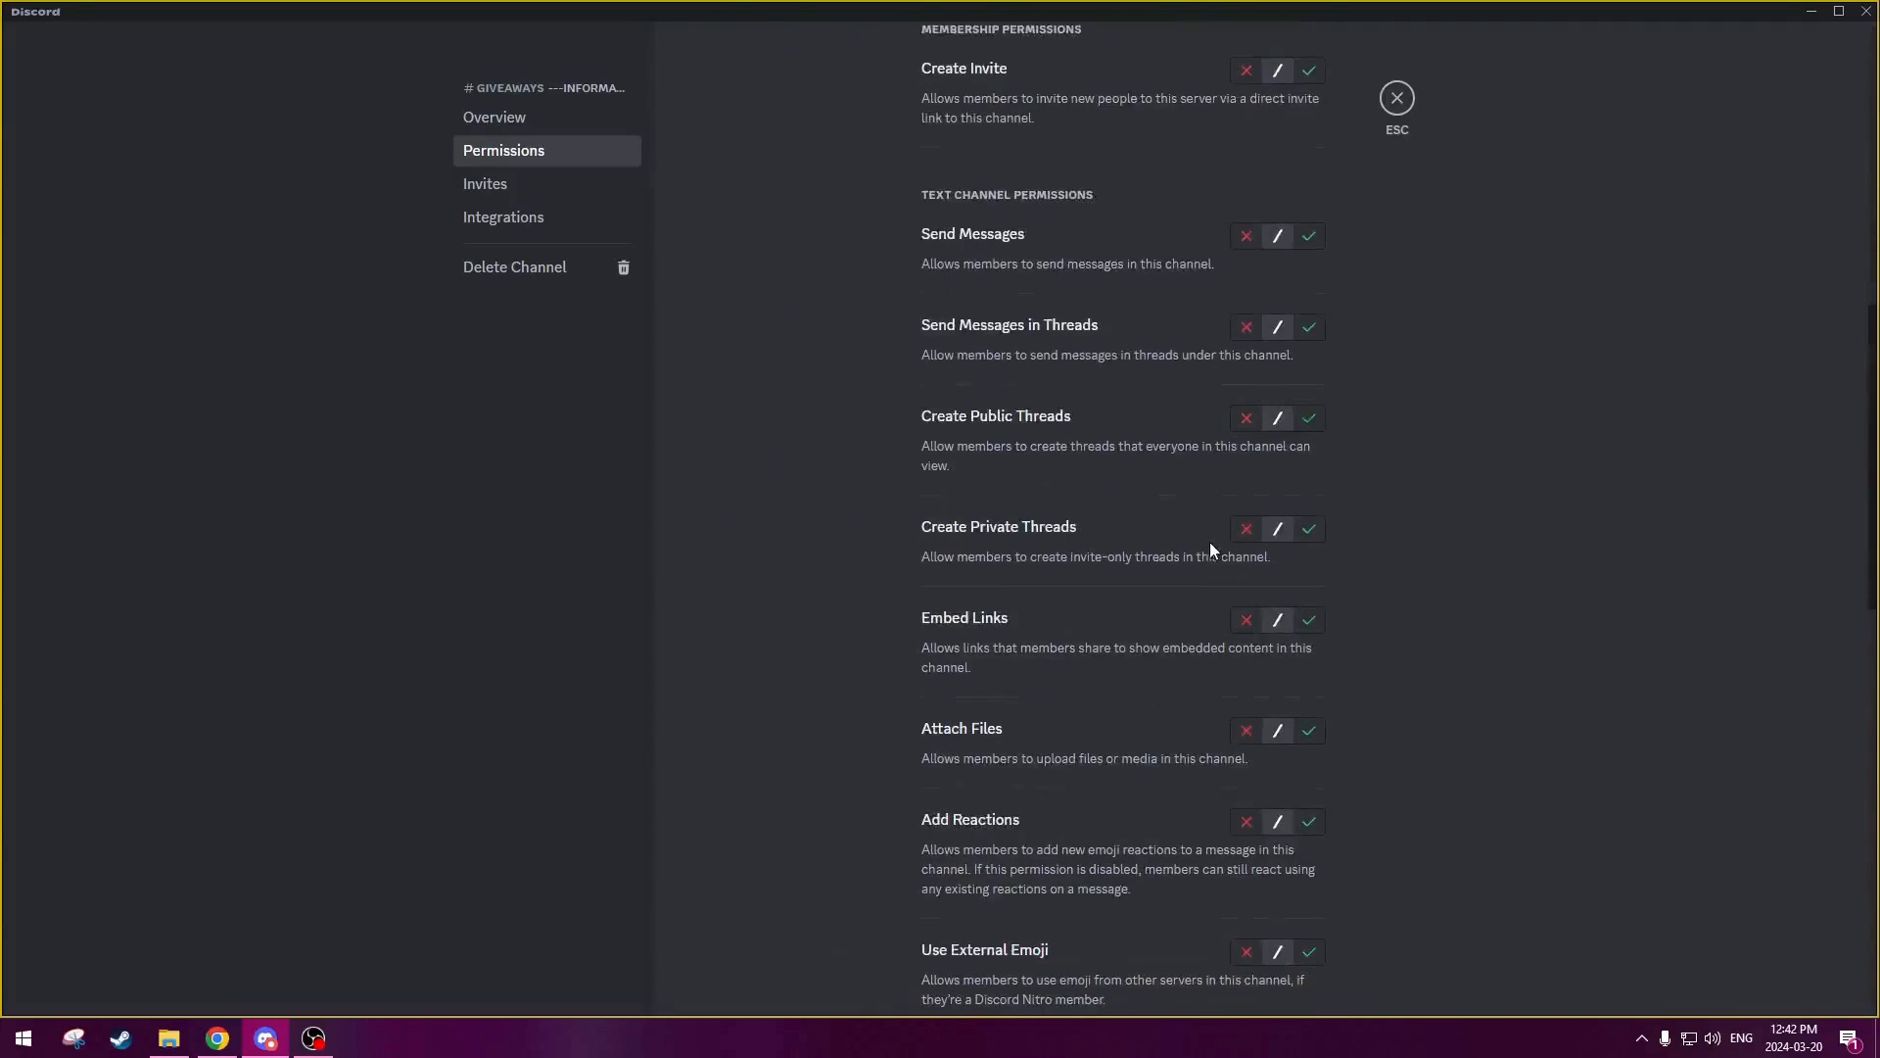
left_click(1309, 236)
scroll(1309, 236, "up", 6)
left_click(784, 256)
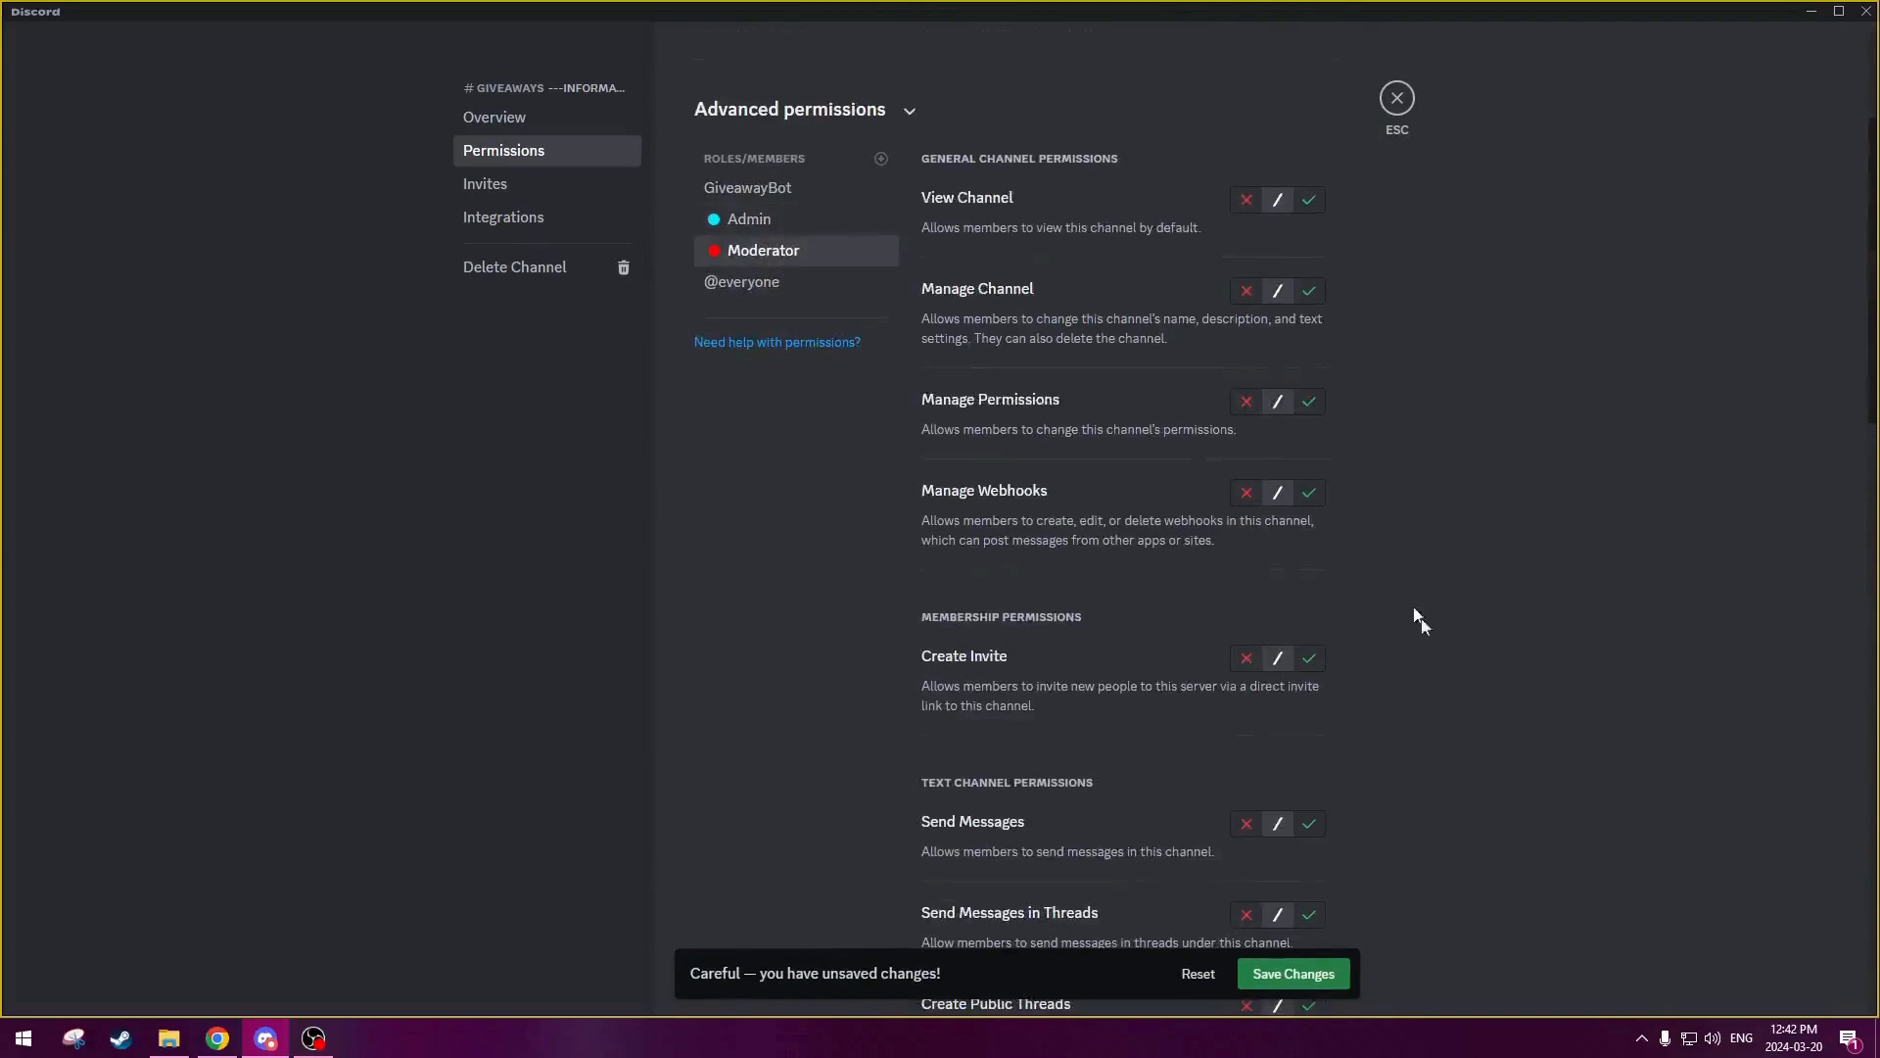
left_click(1292, 973)
scroll(1377, 783, "up", 1)
scroll(1379, 789, "up", 3)
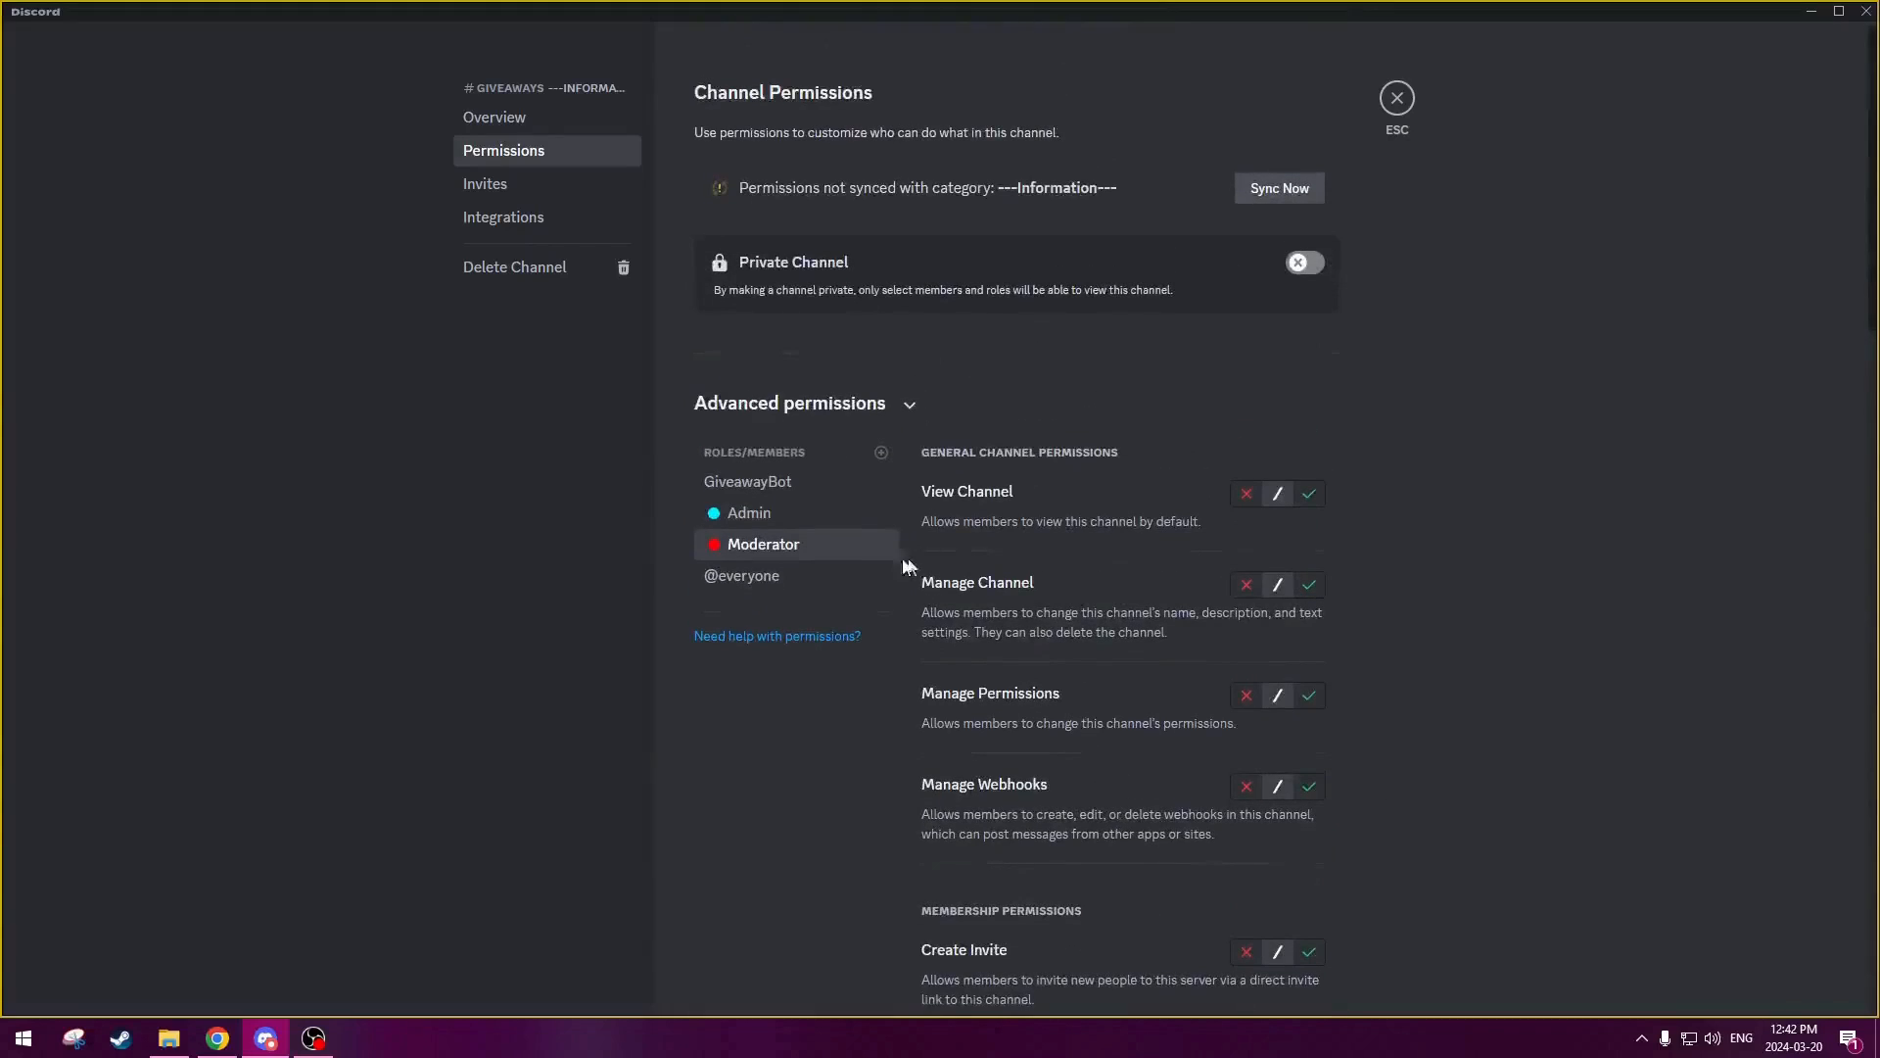
left_click(1398, 99)
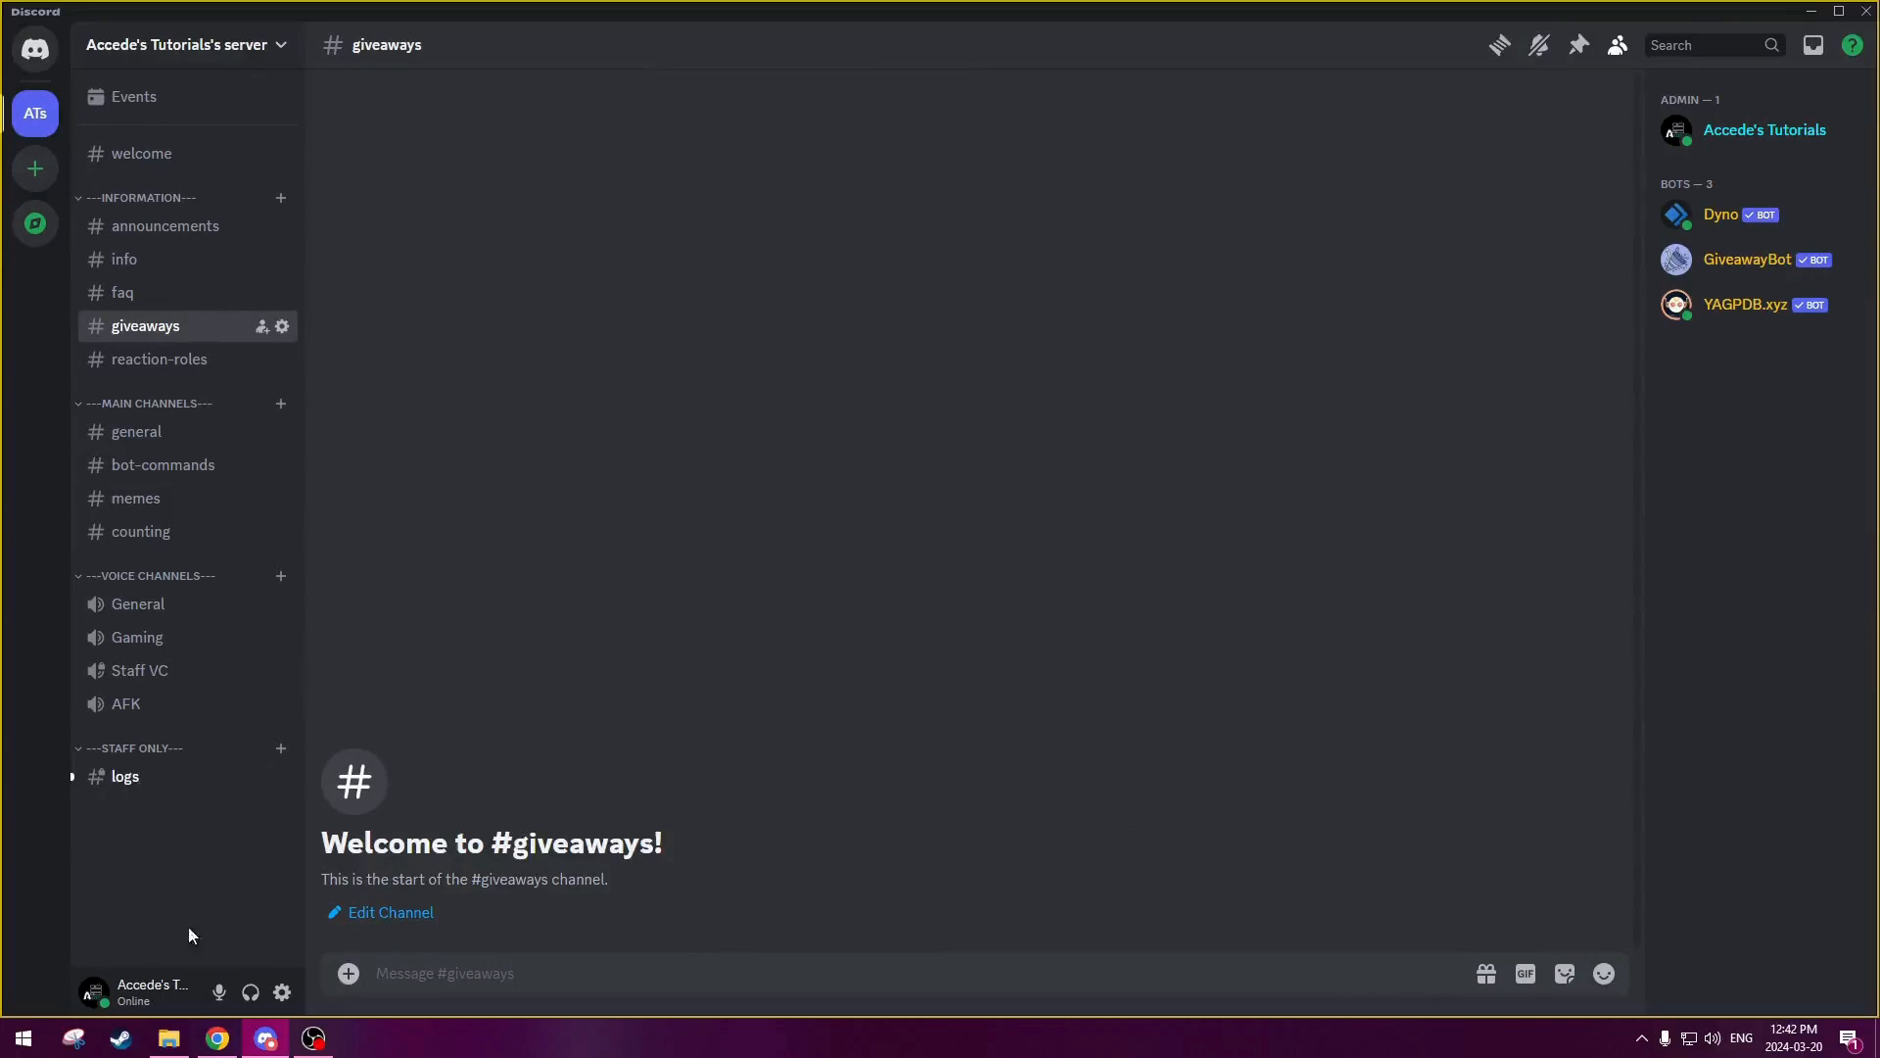
- Switch to Chrome and review the command list on the GiveawayBot homepage, including the /gcreate command
left_click(217, 1038)
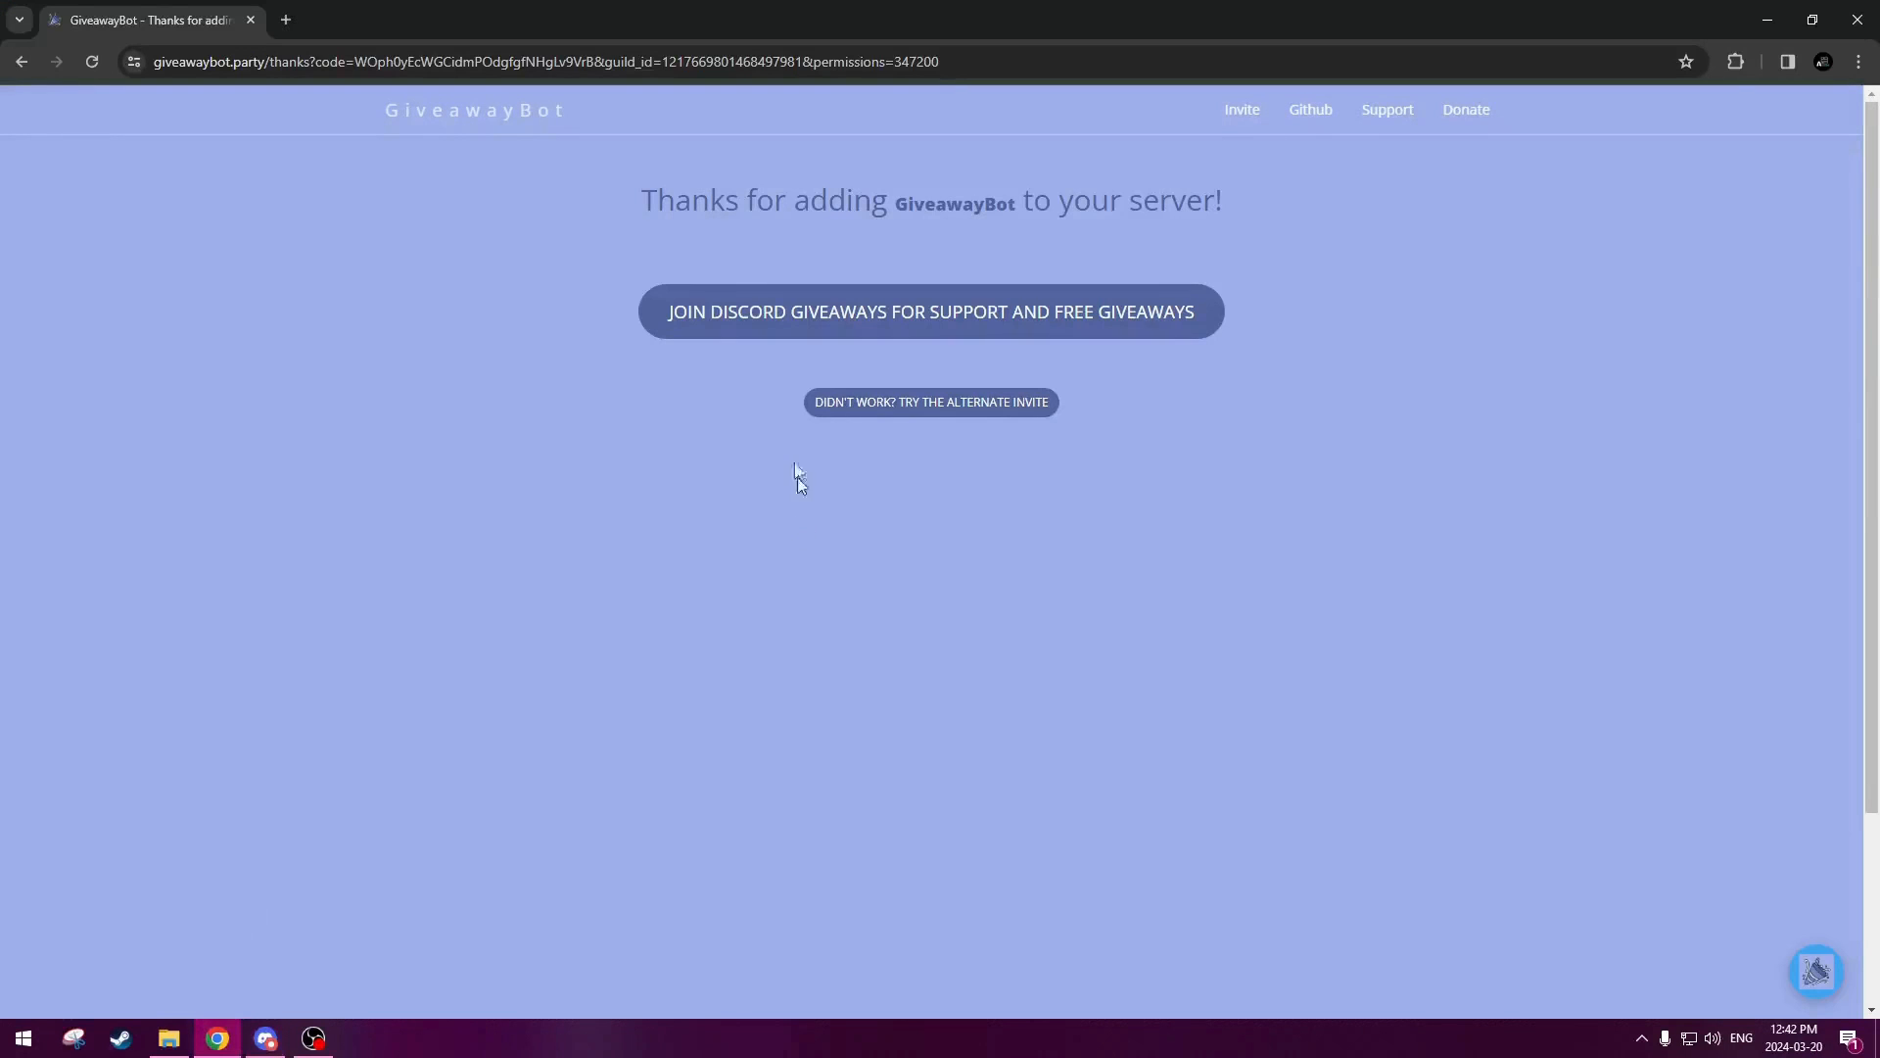
left_click(438, 109)
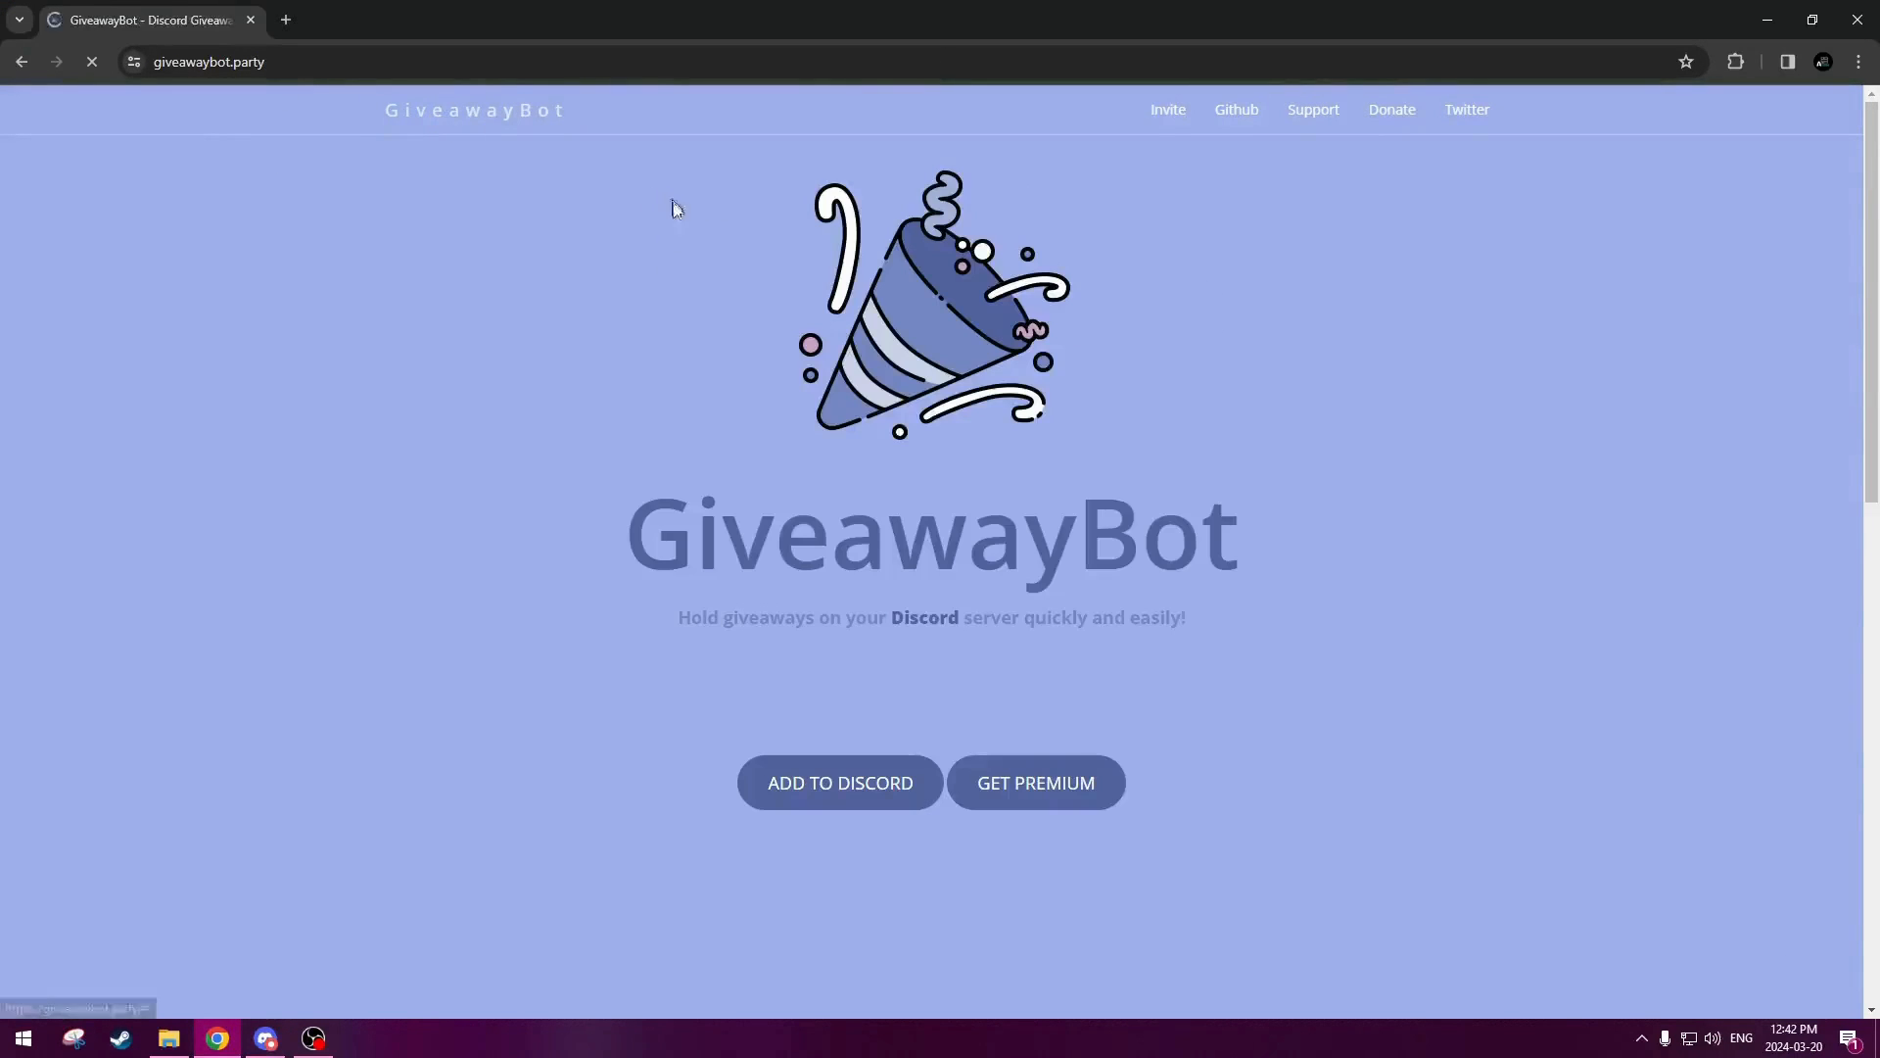
scroll(592, 419, "down", 8)
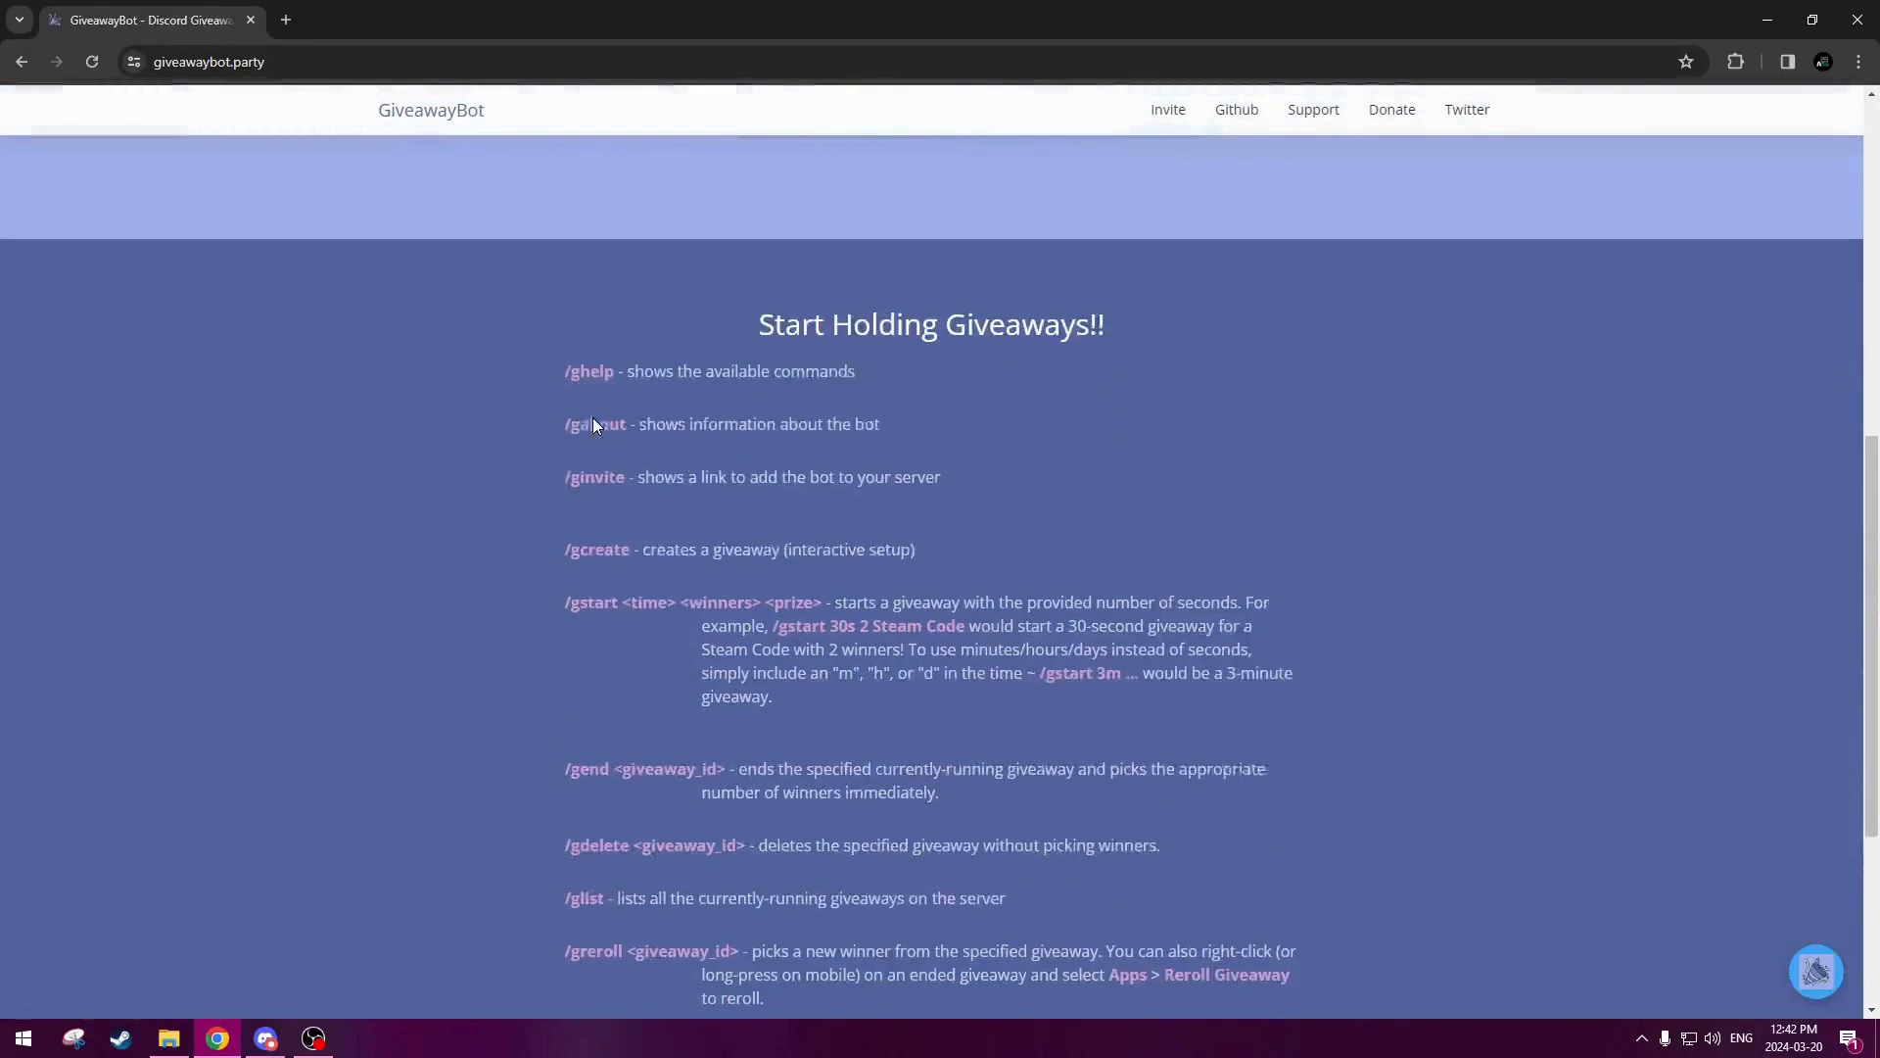
scroll(591, 424, "down", 1)
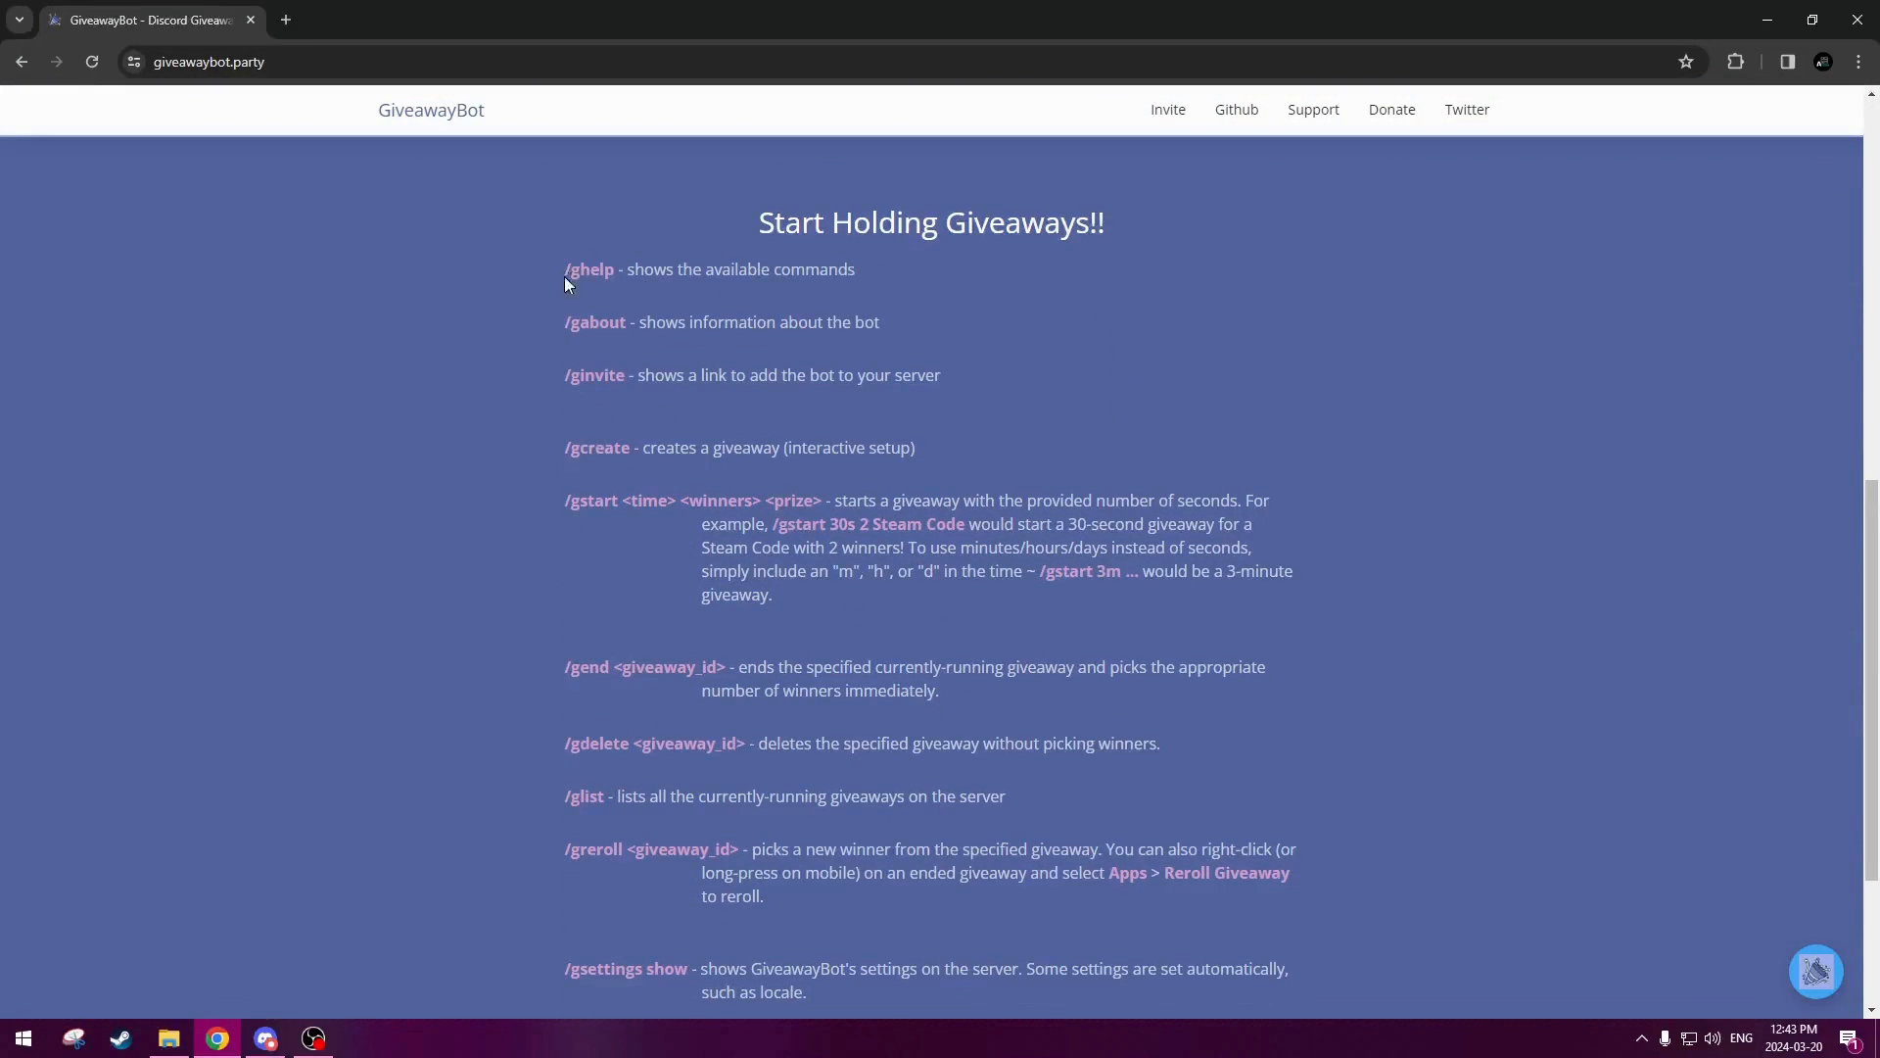
left_click_drag(564, 276, 784, 667)
left_click(948, 683)
scroll(1071, 672, "down", 3)
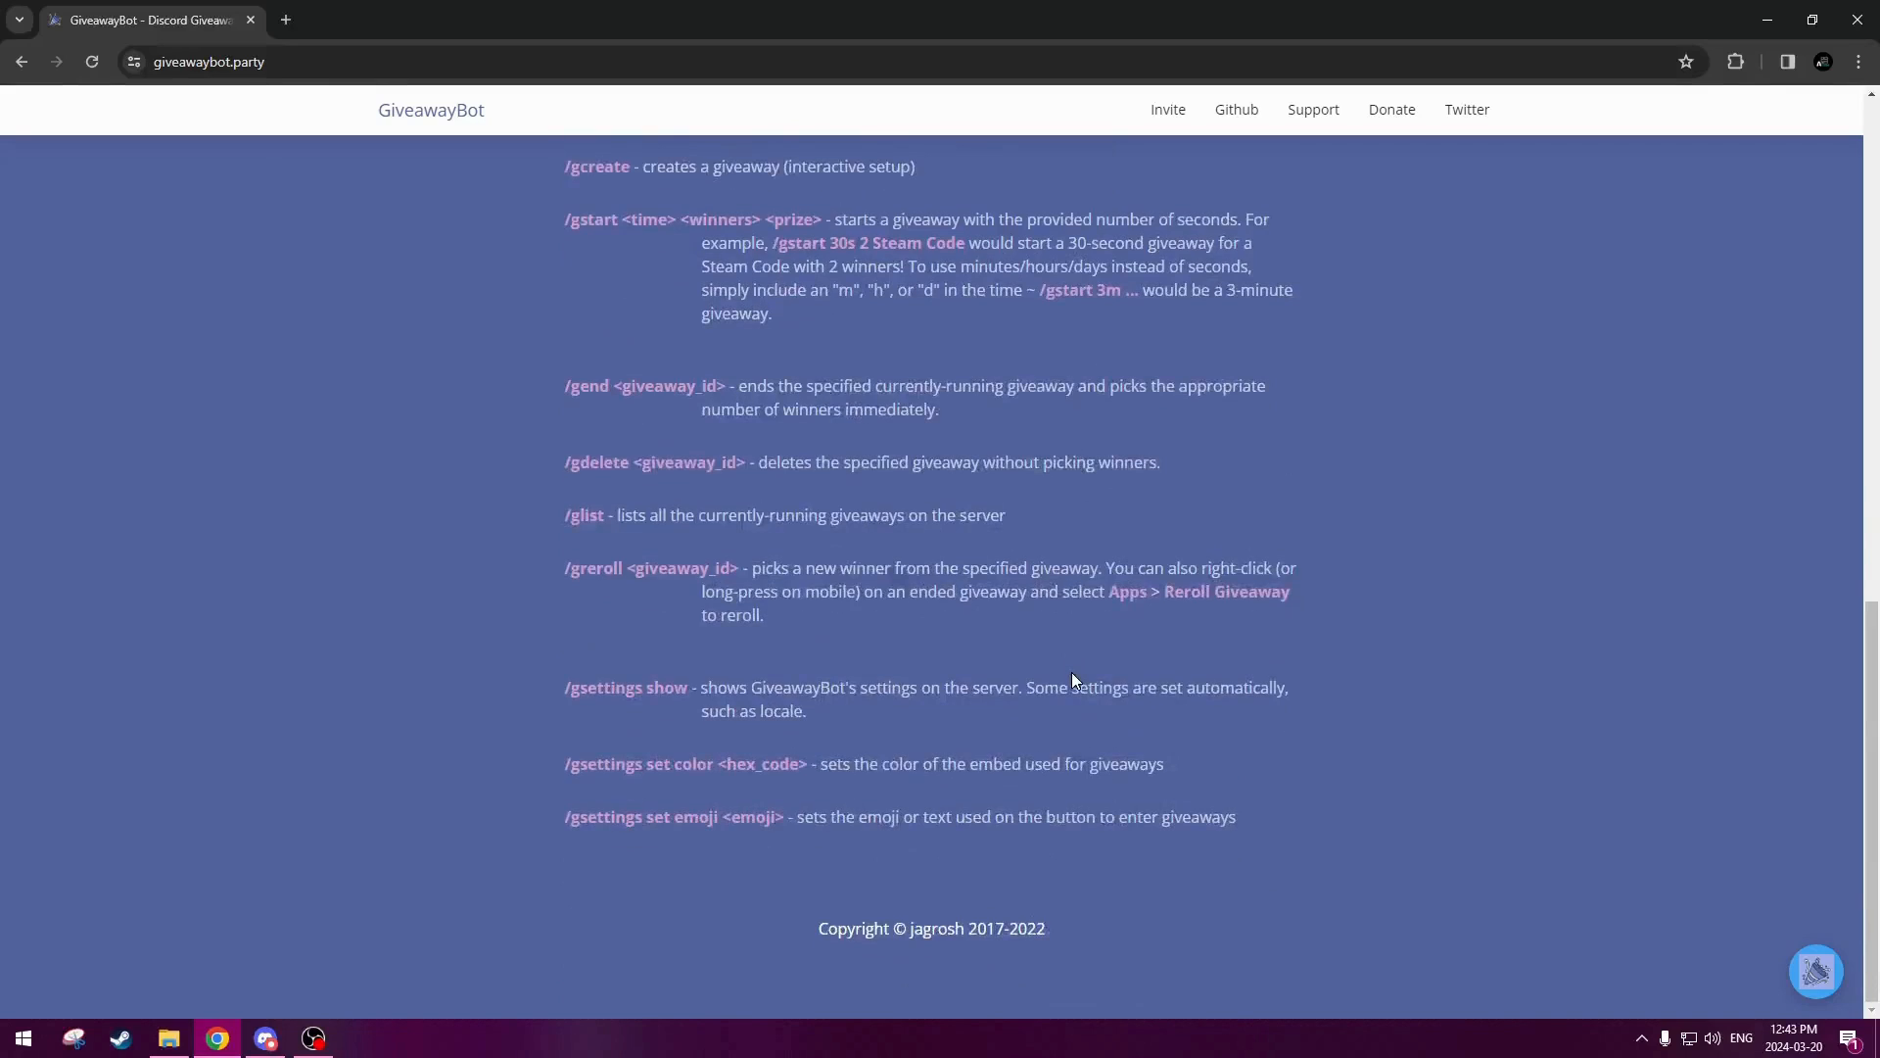
scroll(1072, 672, "up", 4)
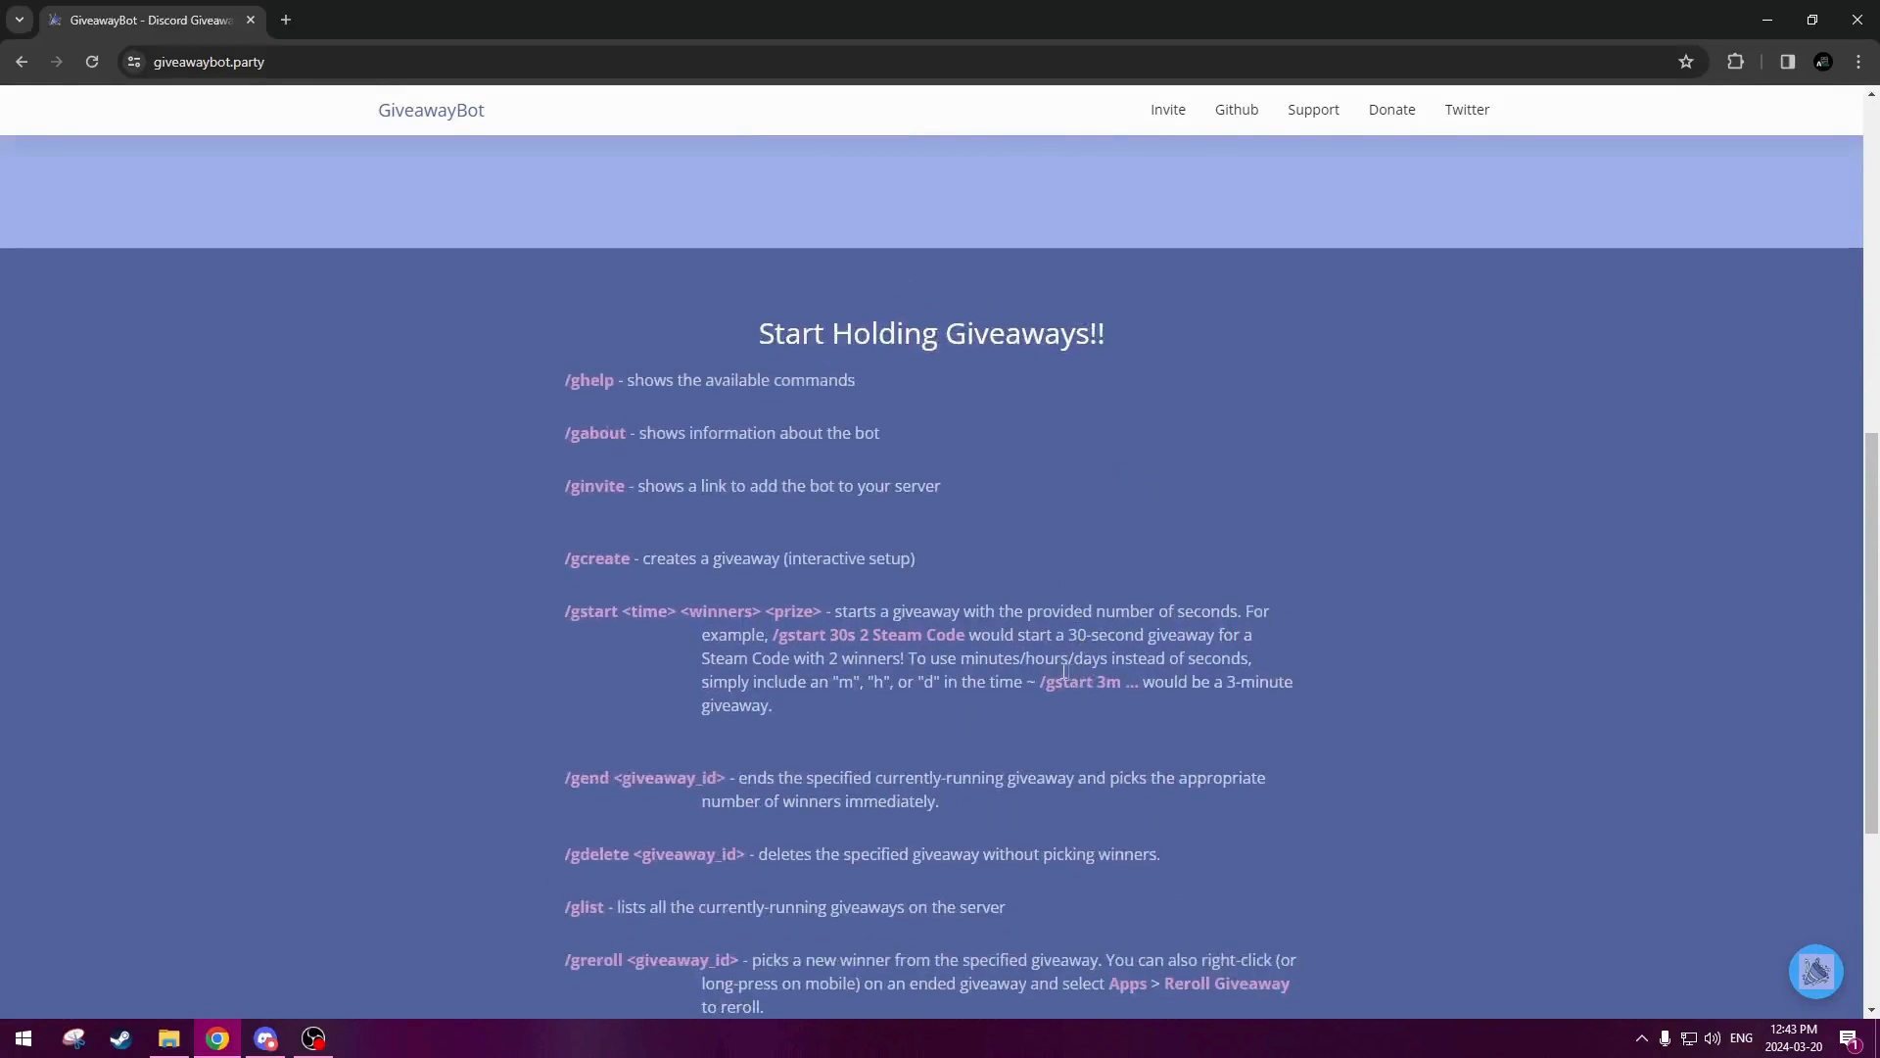
left_click_drag(566, 557, 922, 558)
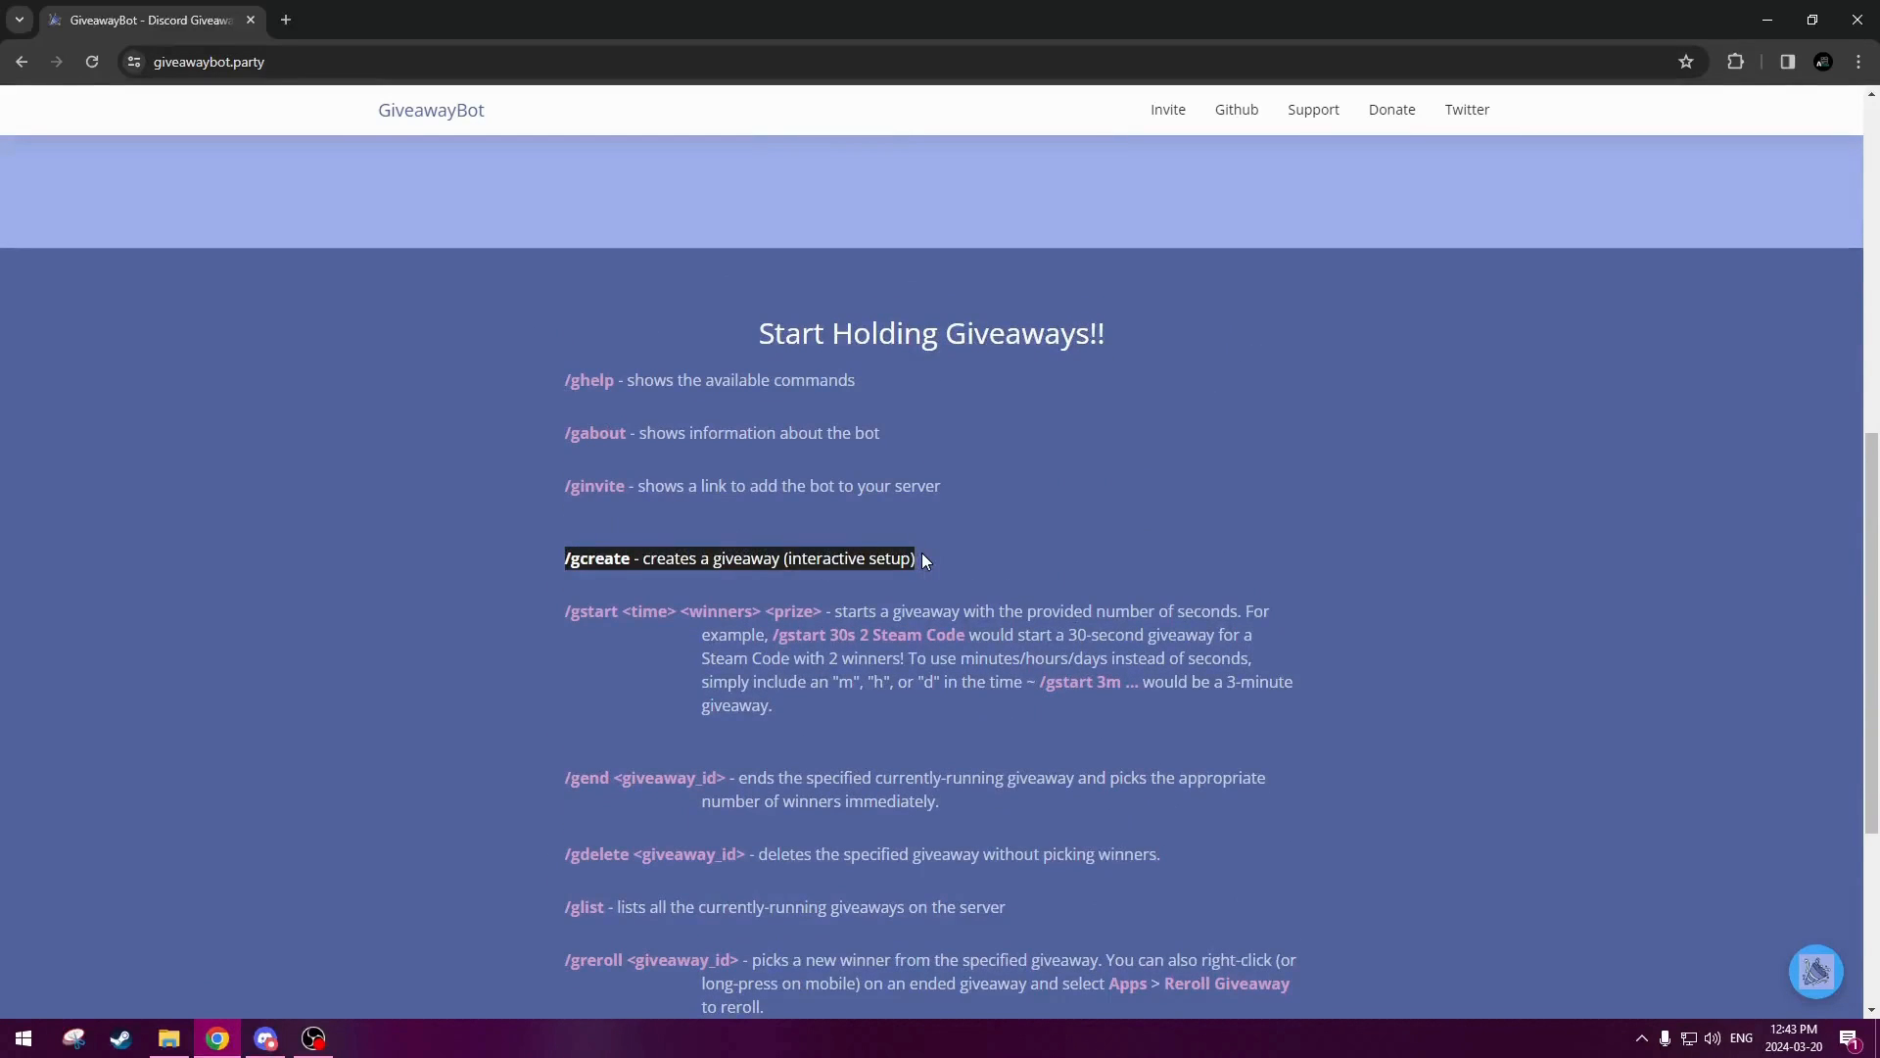
left_click(922, 558)
scroll(922, 558, "up", 7)
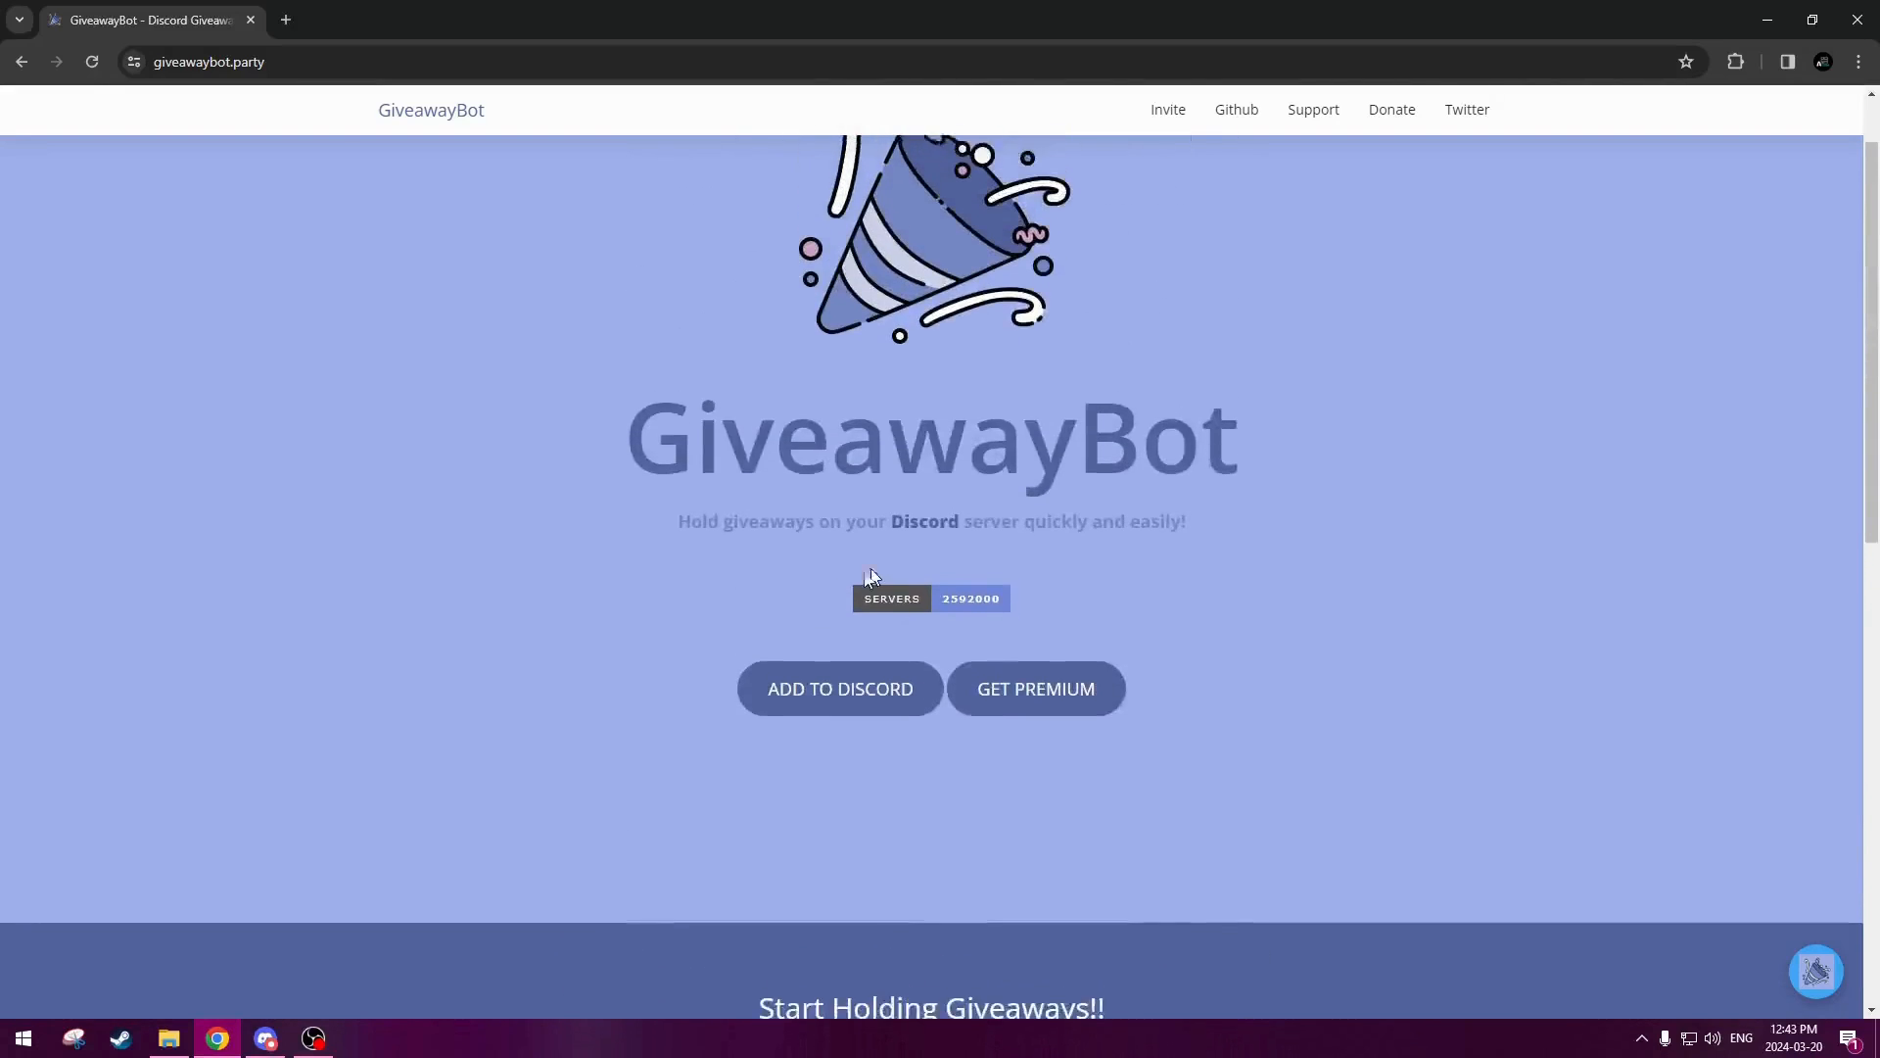
- Switch back to Discord and run GiveawayBot's /gcreate command in the giveaways channel
left_click(266, 1038)
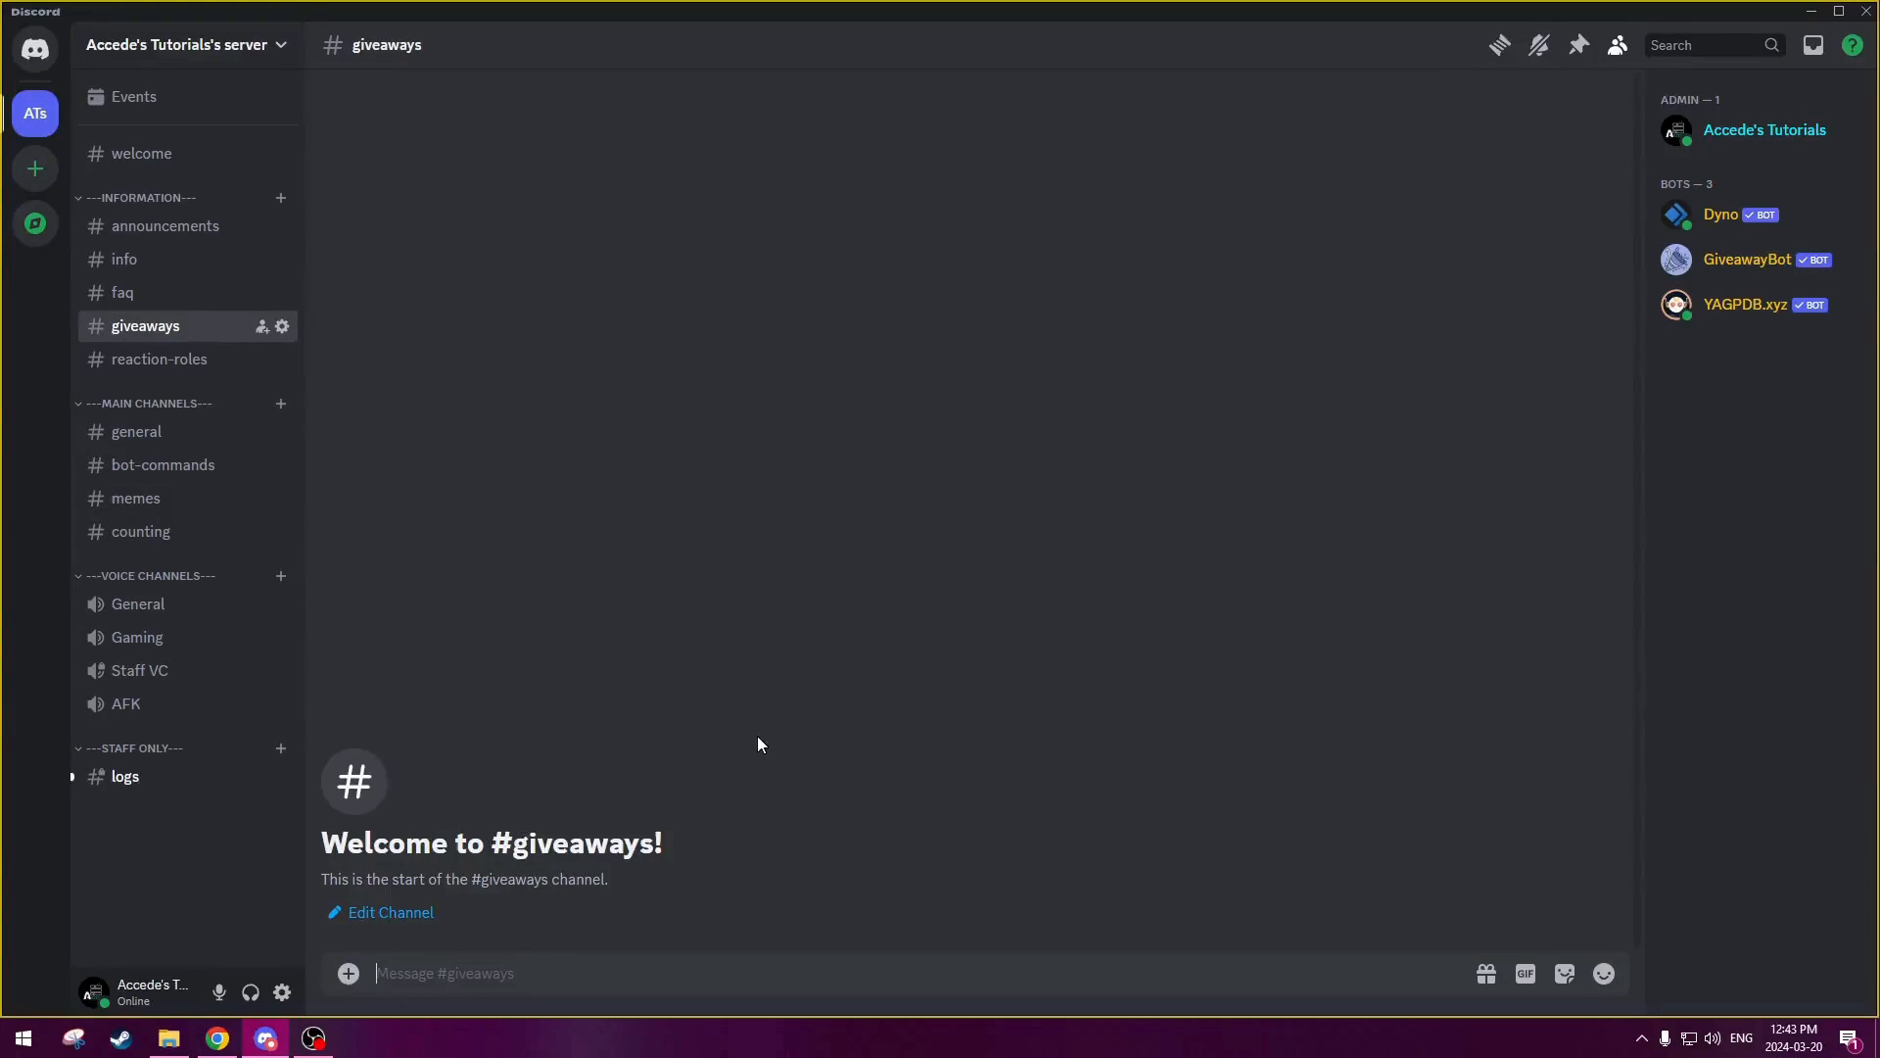
type("/")
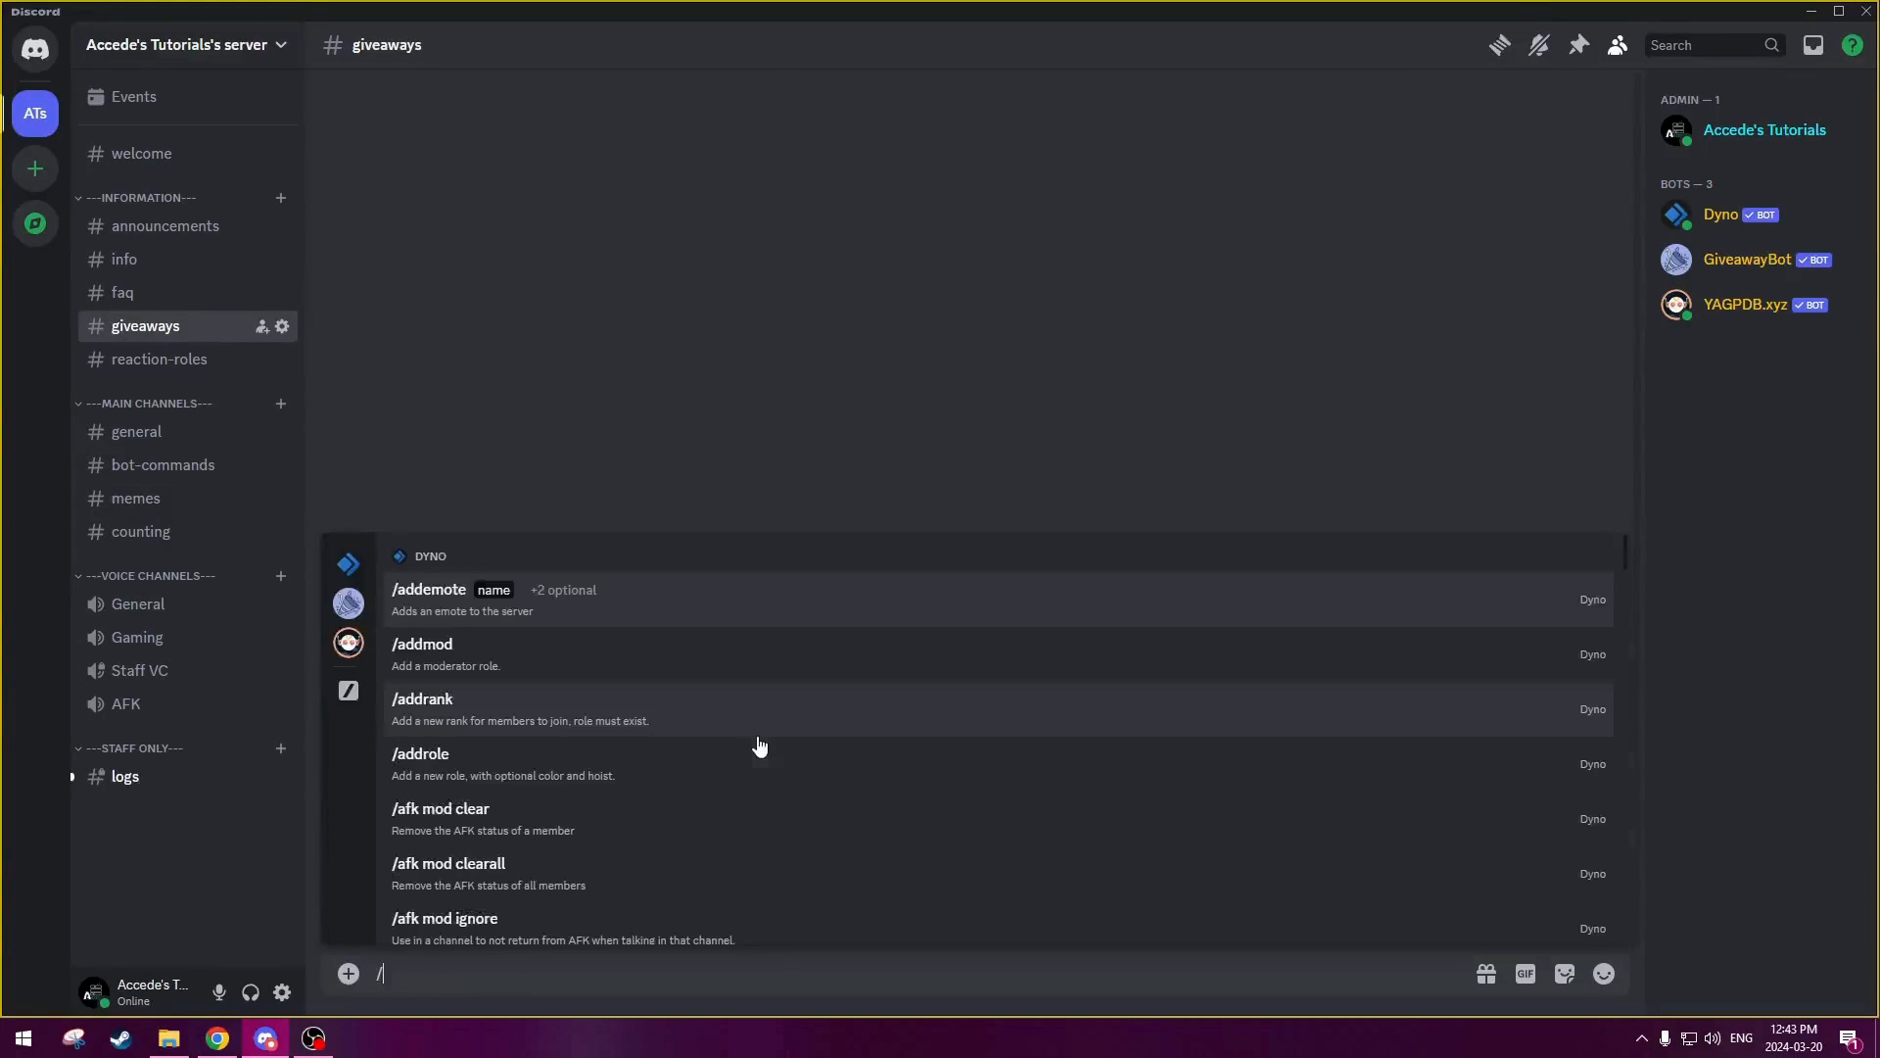
left_click(348, 603)
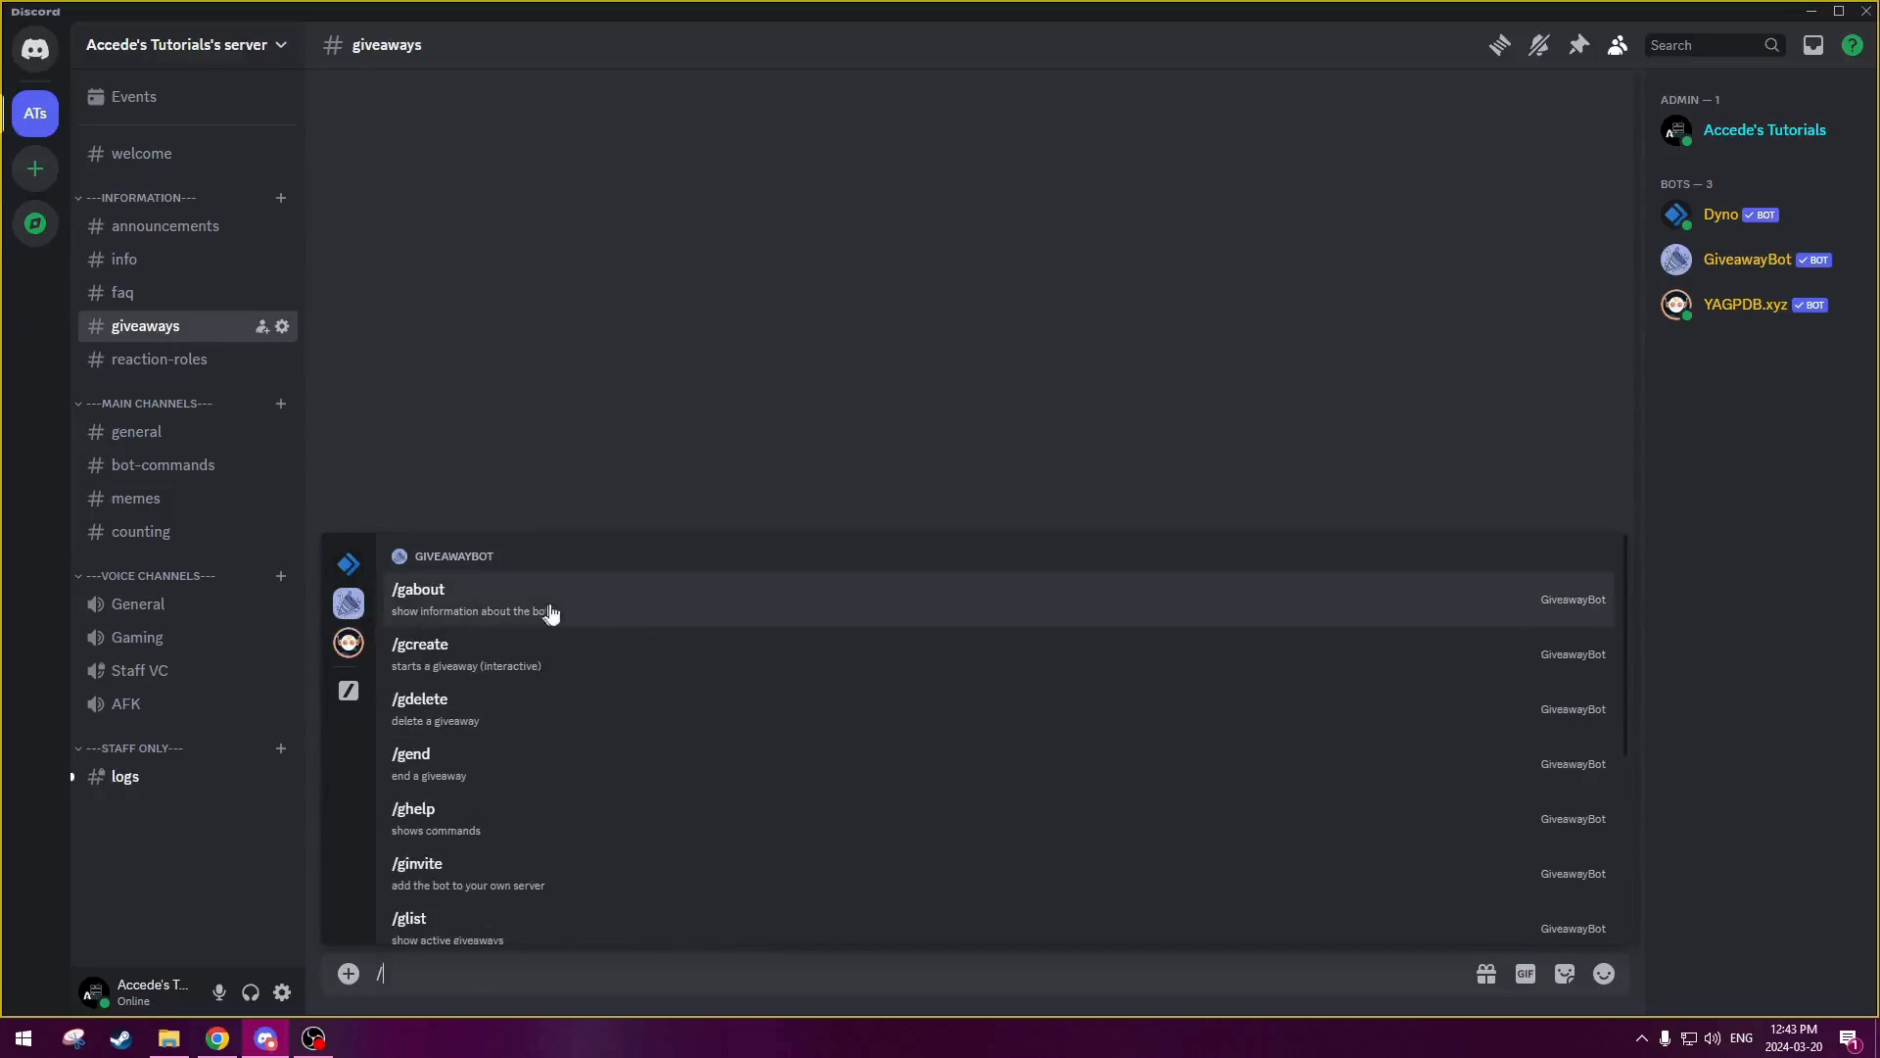
scroll(567, 744, "down", 4)
scroll(576, 759, "up", 1)
scroll(575, 759, "up", 3)
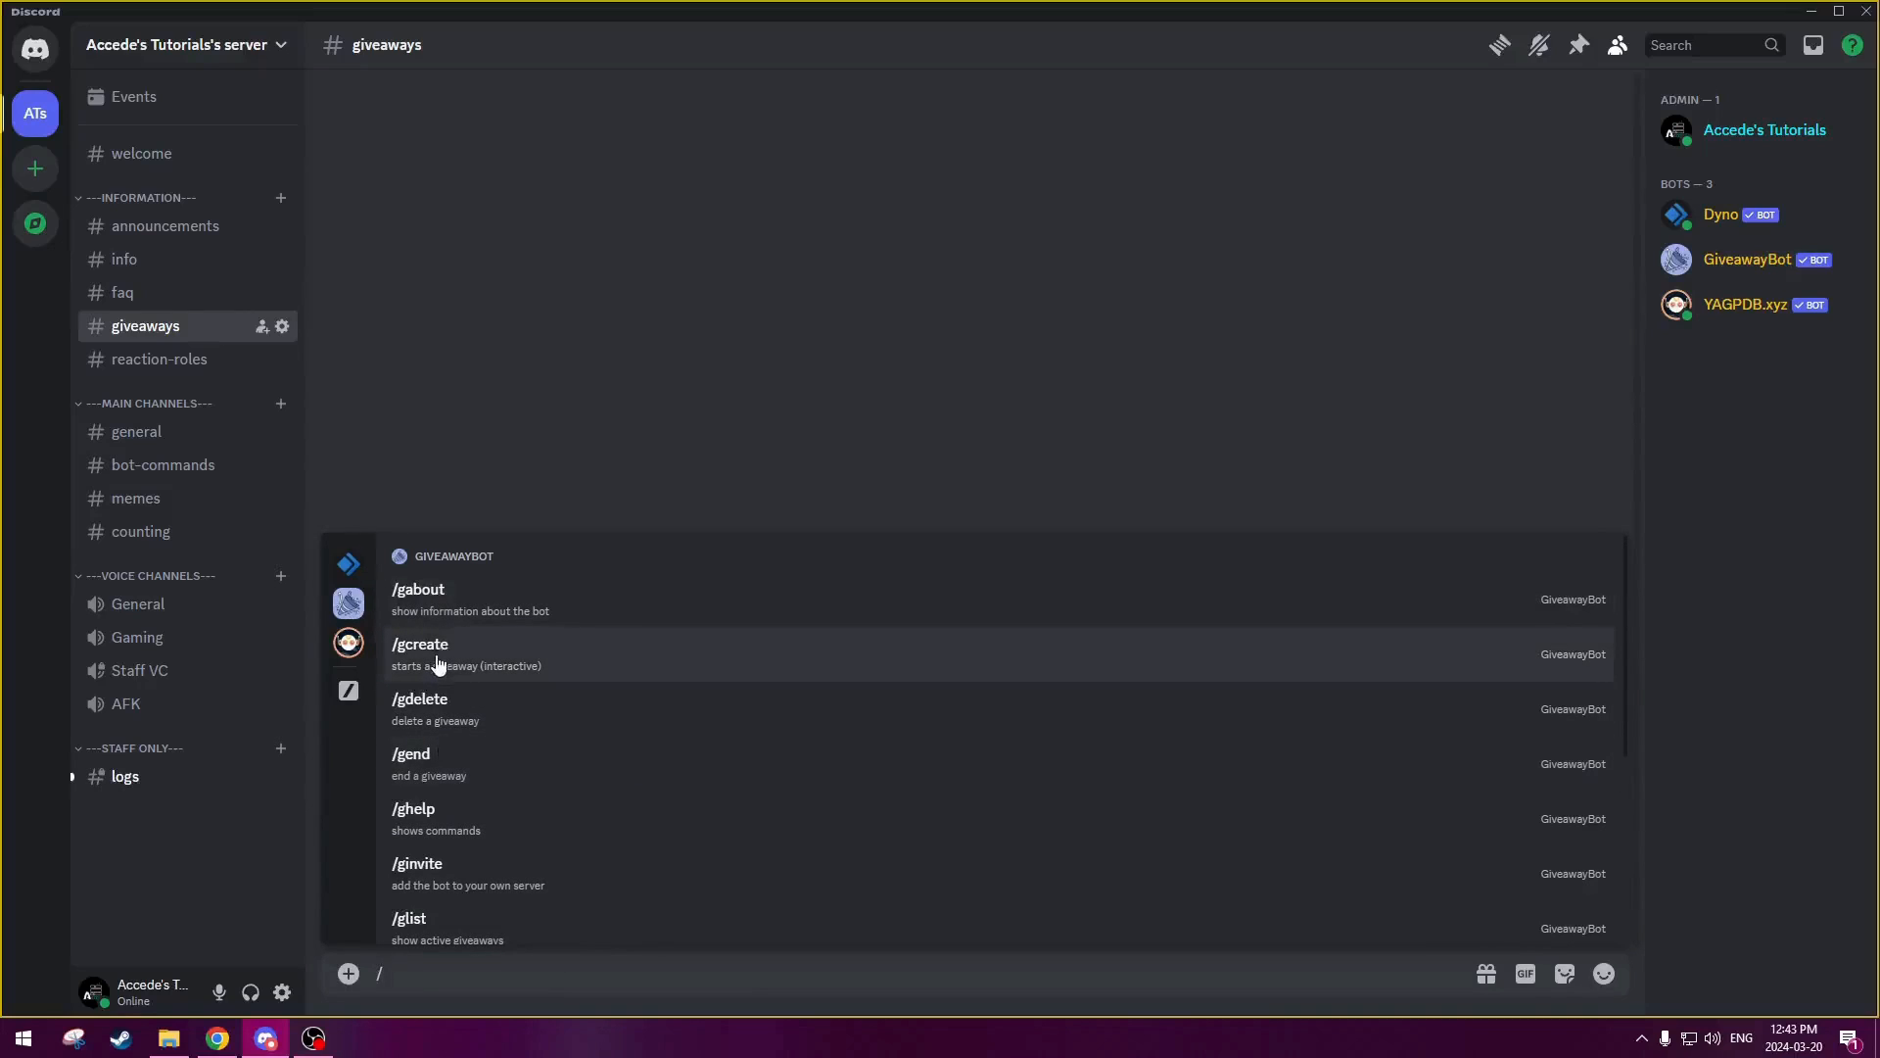
type("gcr")
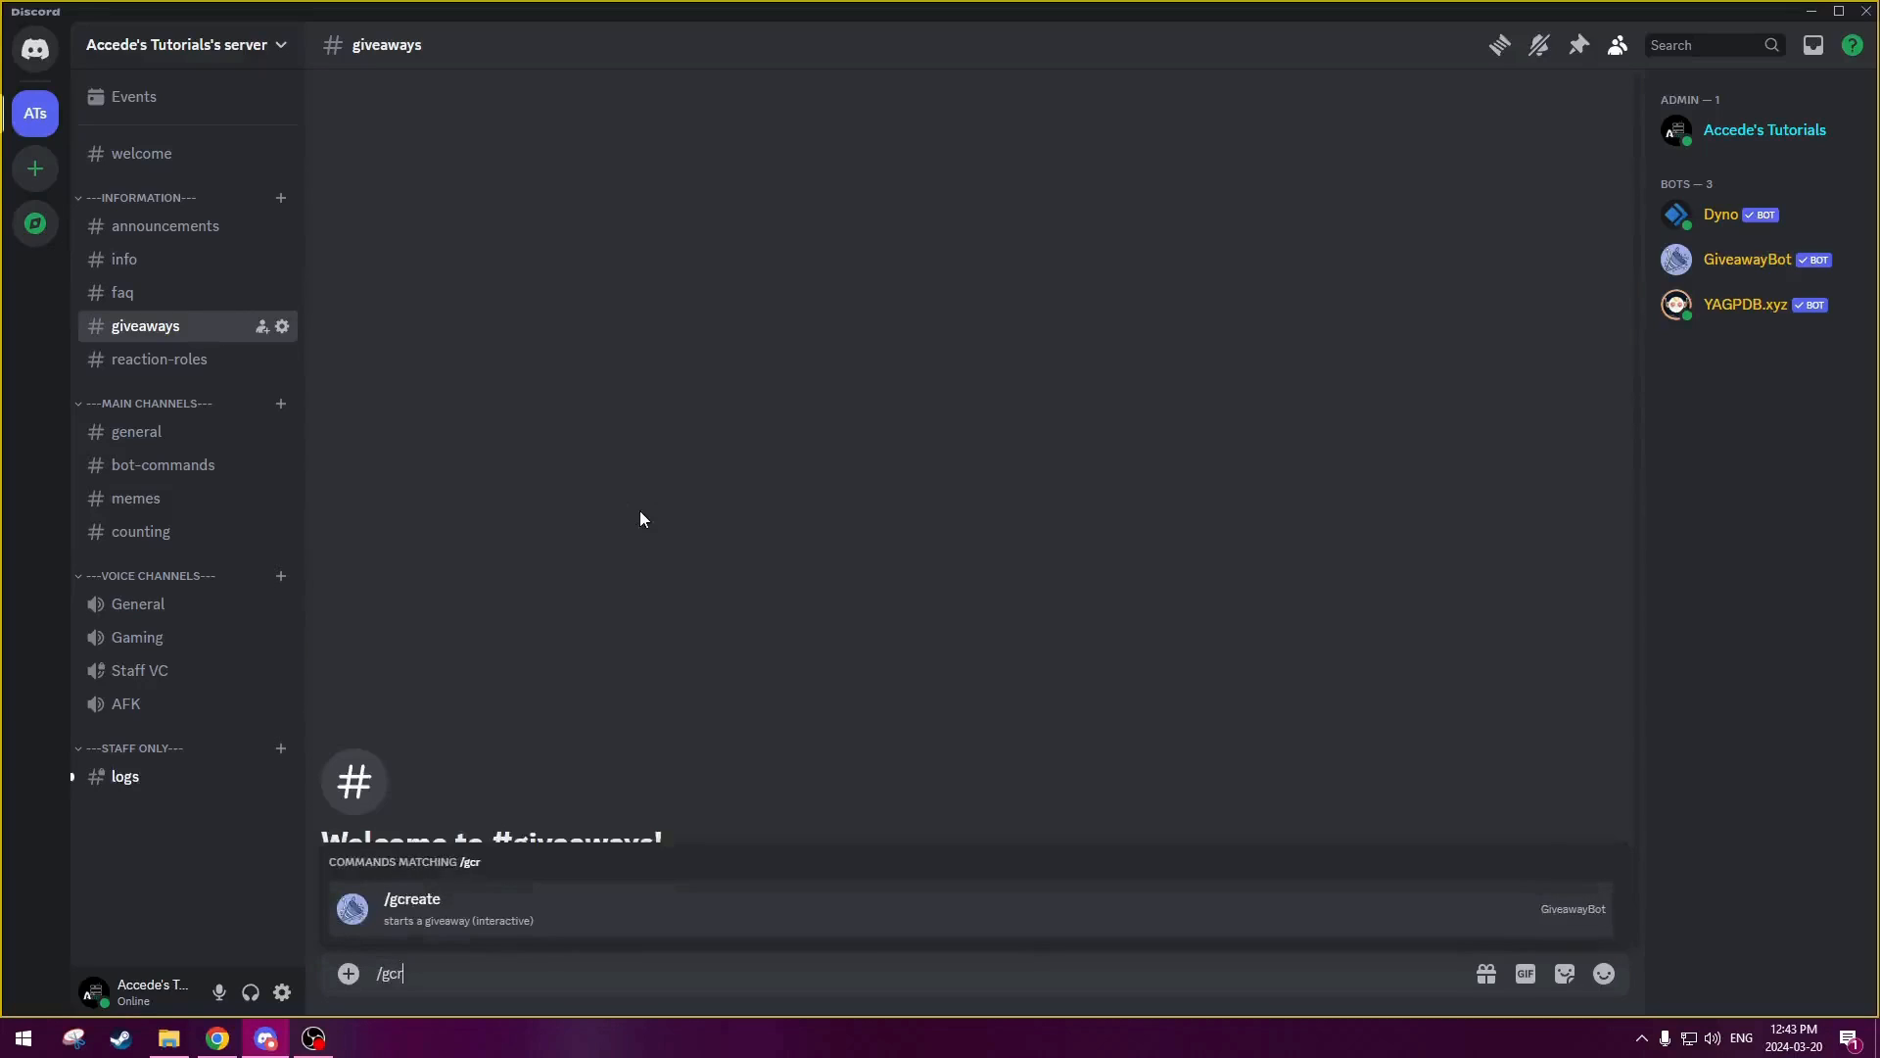
type("eate")
left_click(455, 902)
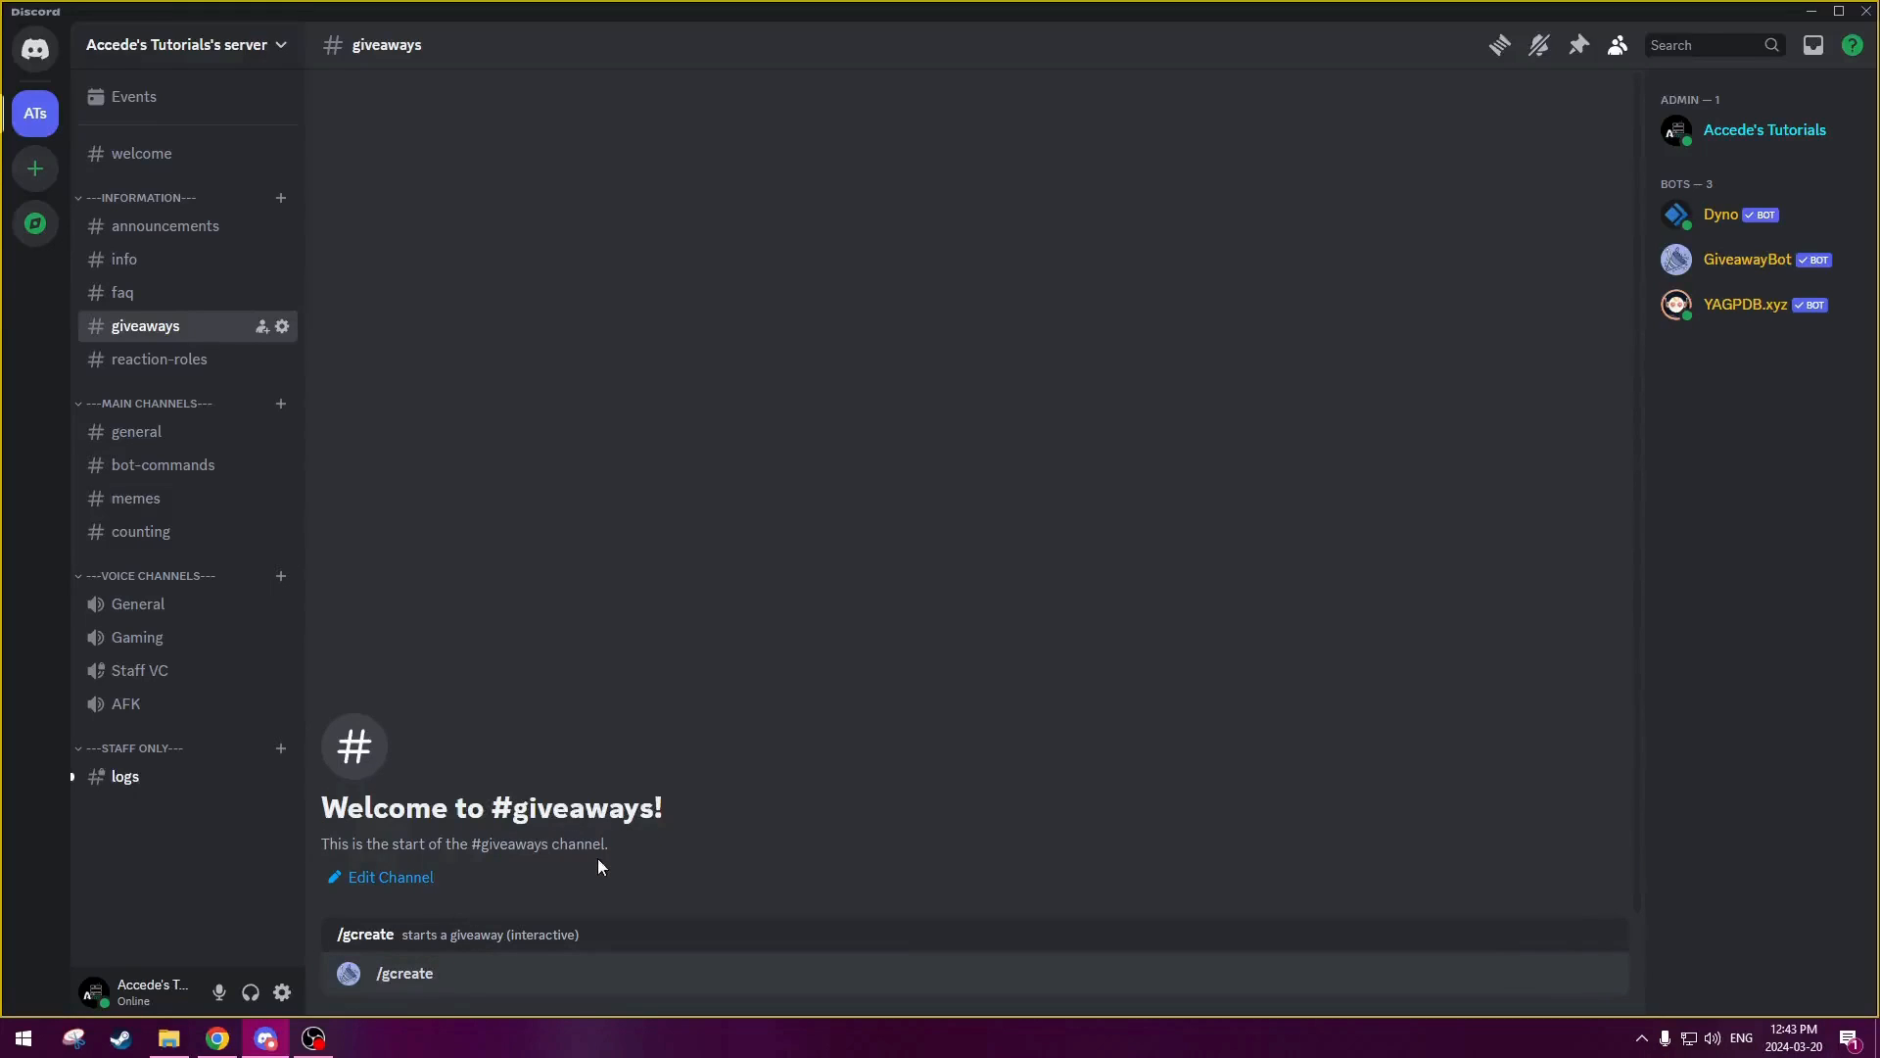
key("Return")
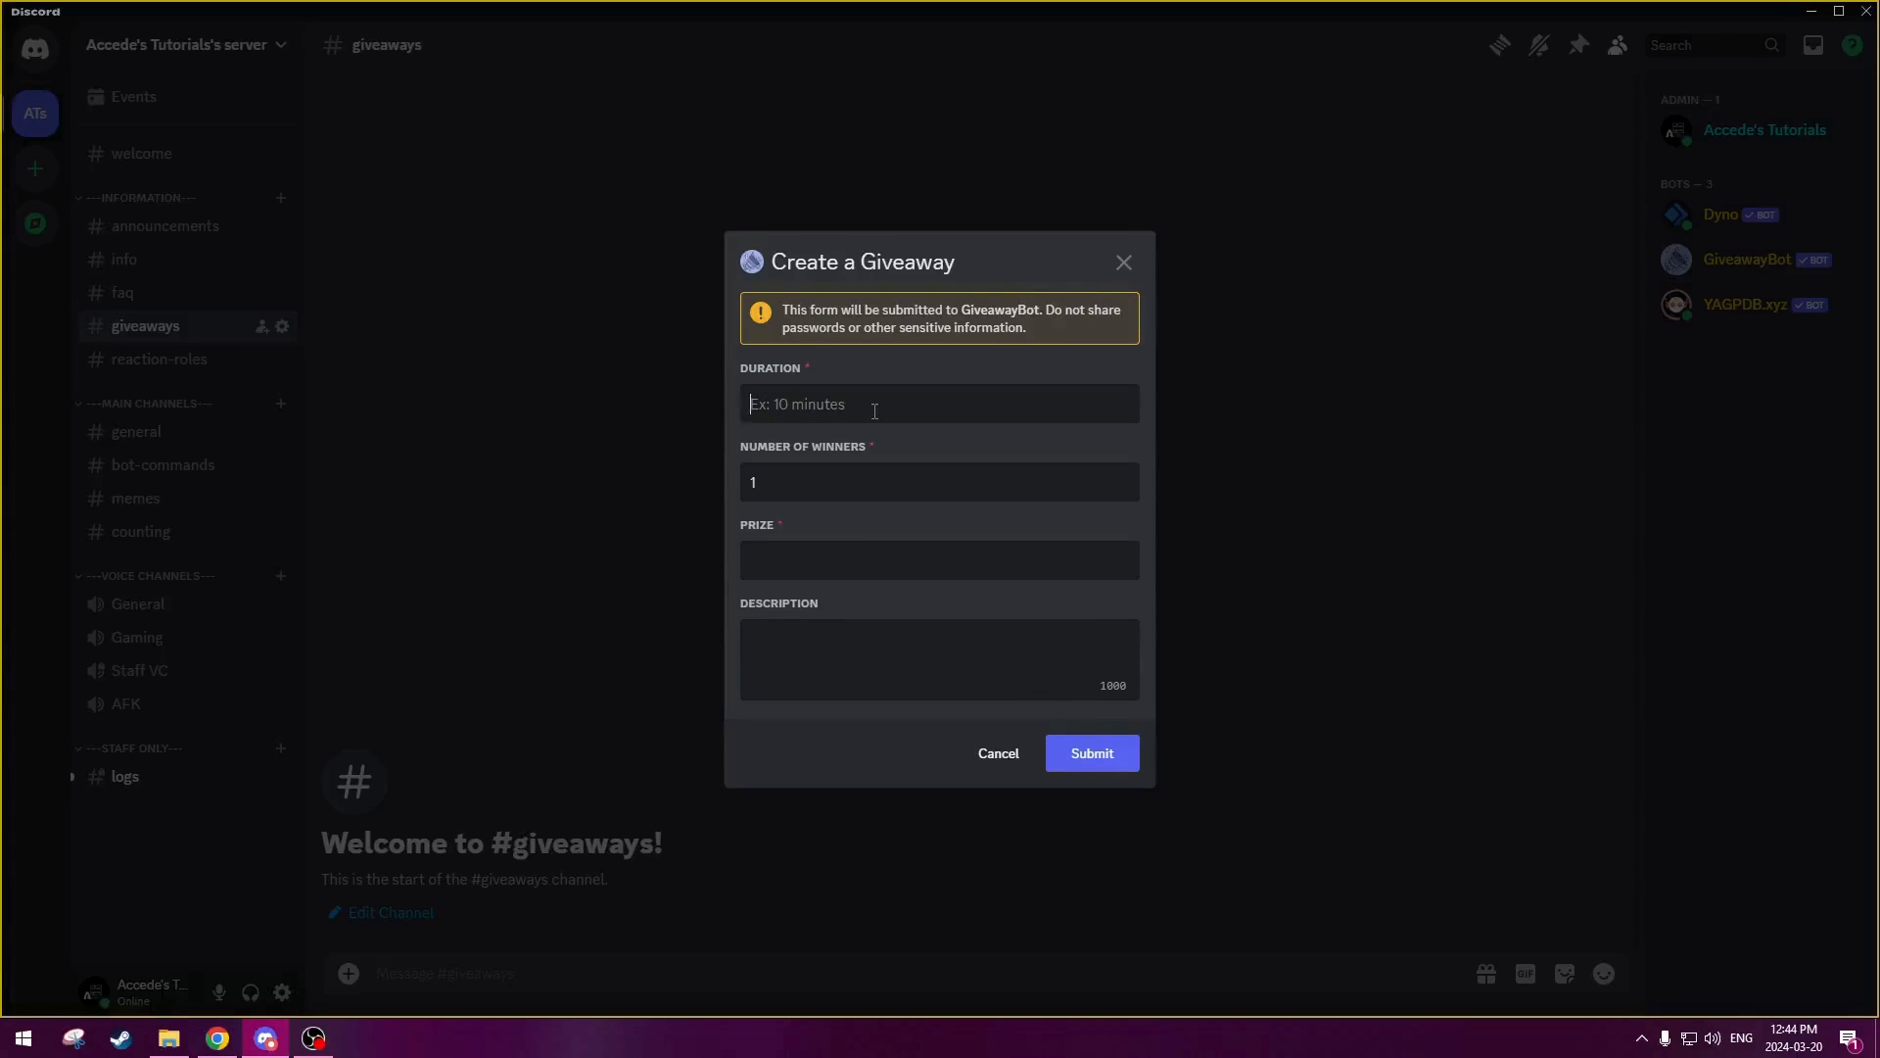
type("1d")
key("BackSpace")
type("d")
key("BackSpace")
key("BackSpace")
type("30")
key("BackSpace")
key("BackSpace")
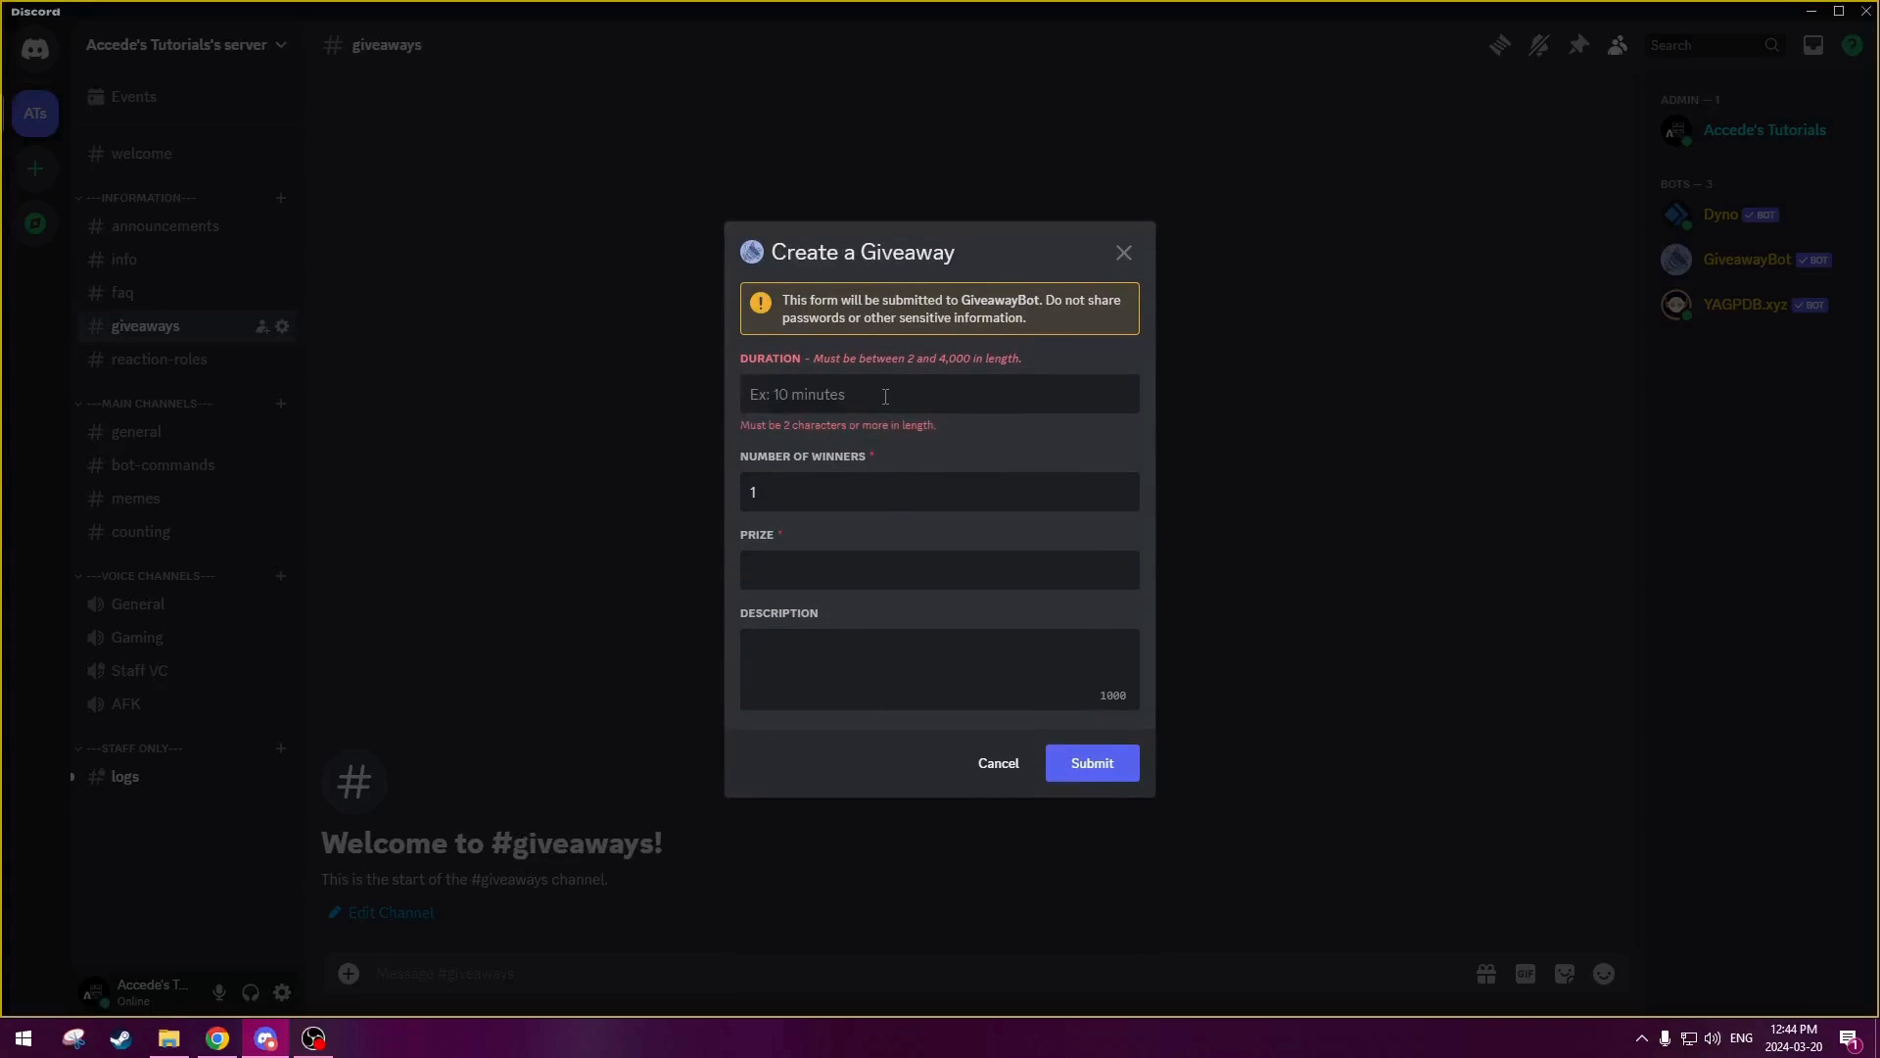
key("BackSpace")
- Set the giveaway's duration to 15s and the number of winners to 1
type("15s")
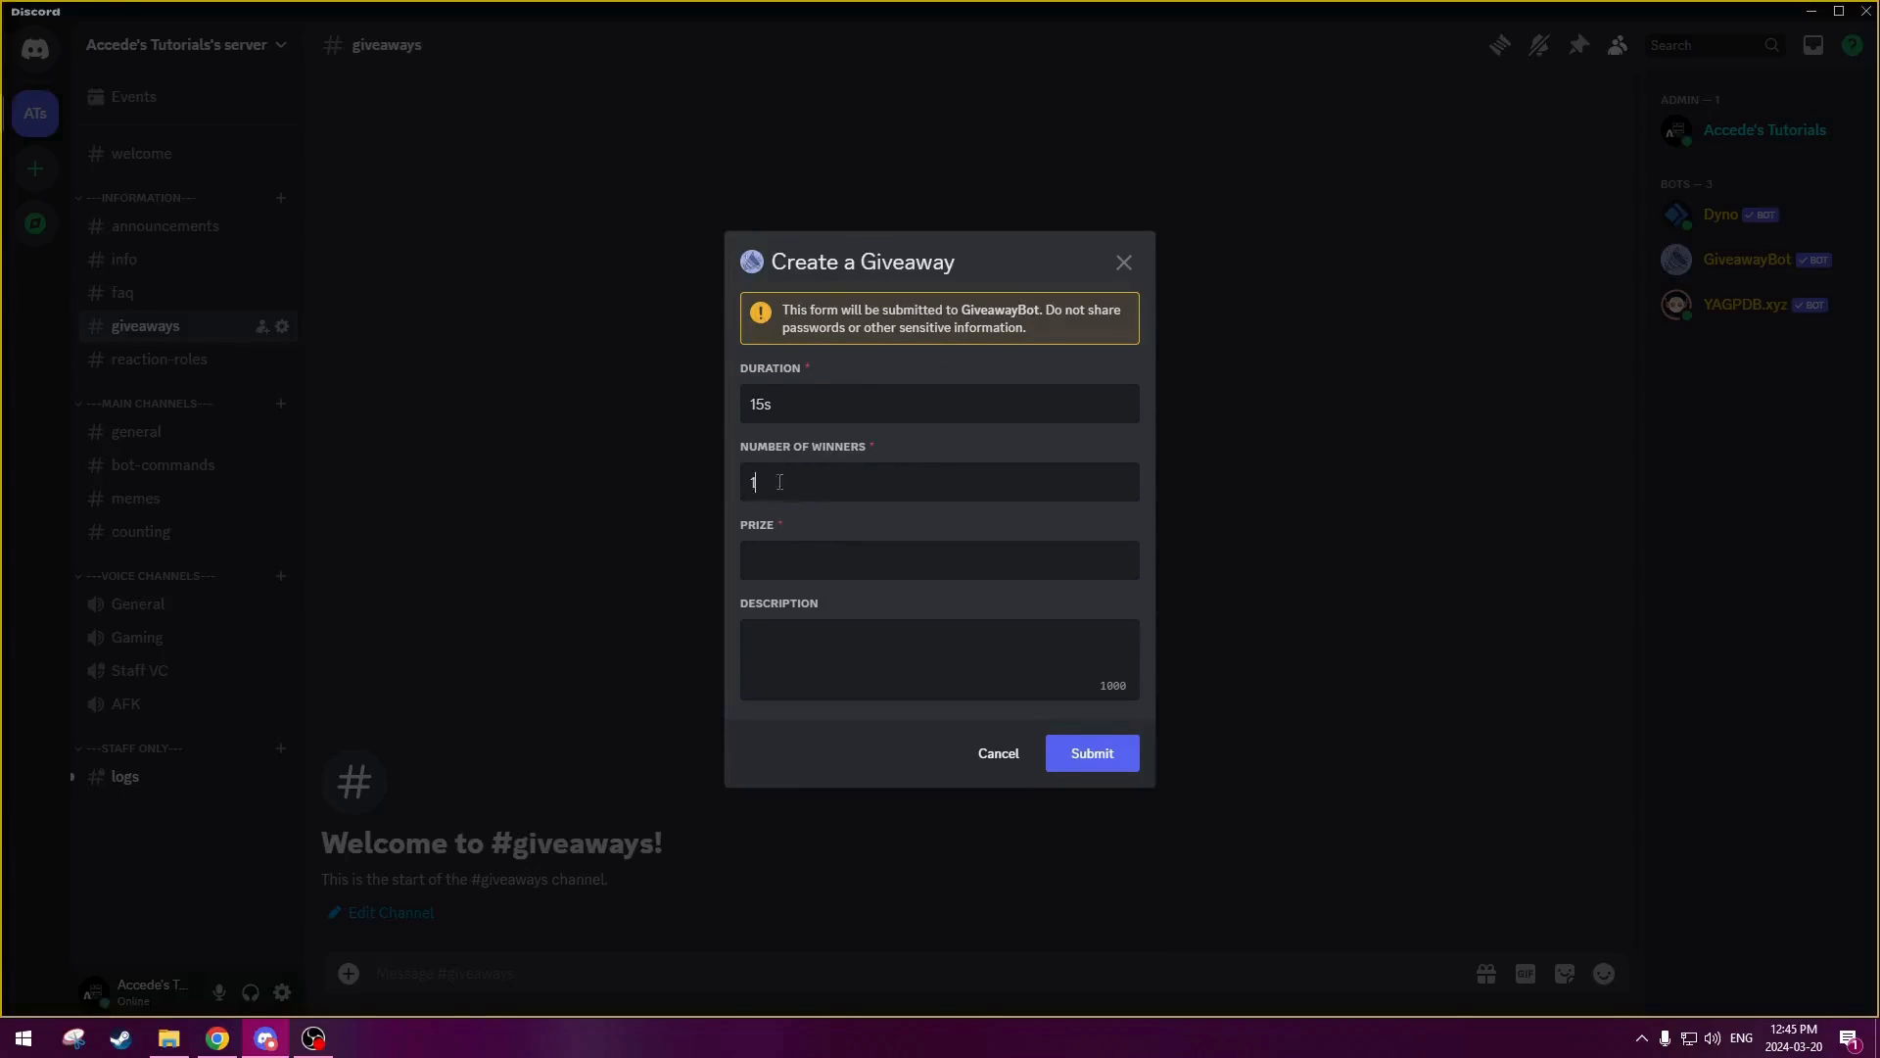
left_click_drag(739, 487, 795, 486)
type("3")
type("1")
mouse_move(768, 490)
left_mouse_down()
mouse_move(748, 504)
mouse_move(843, 509)
mouse_move(743, 478)
left_mouse_up()
left_click(844, 510)
left_click(831, 507)
- Enter Discord Nitro as the prize and "Giveaway of Discord Nitro Premium" as the description, and submit the giveaway
left_click(813, 565)
type("Discord Nitro")
left_click(815, 639)
type("Giveaway of Discord Nitro P")
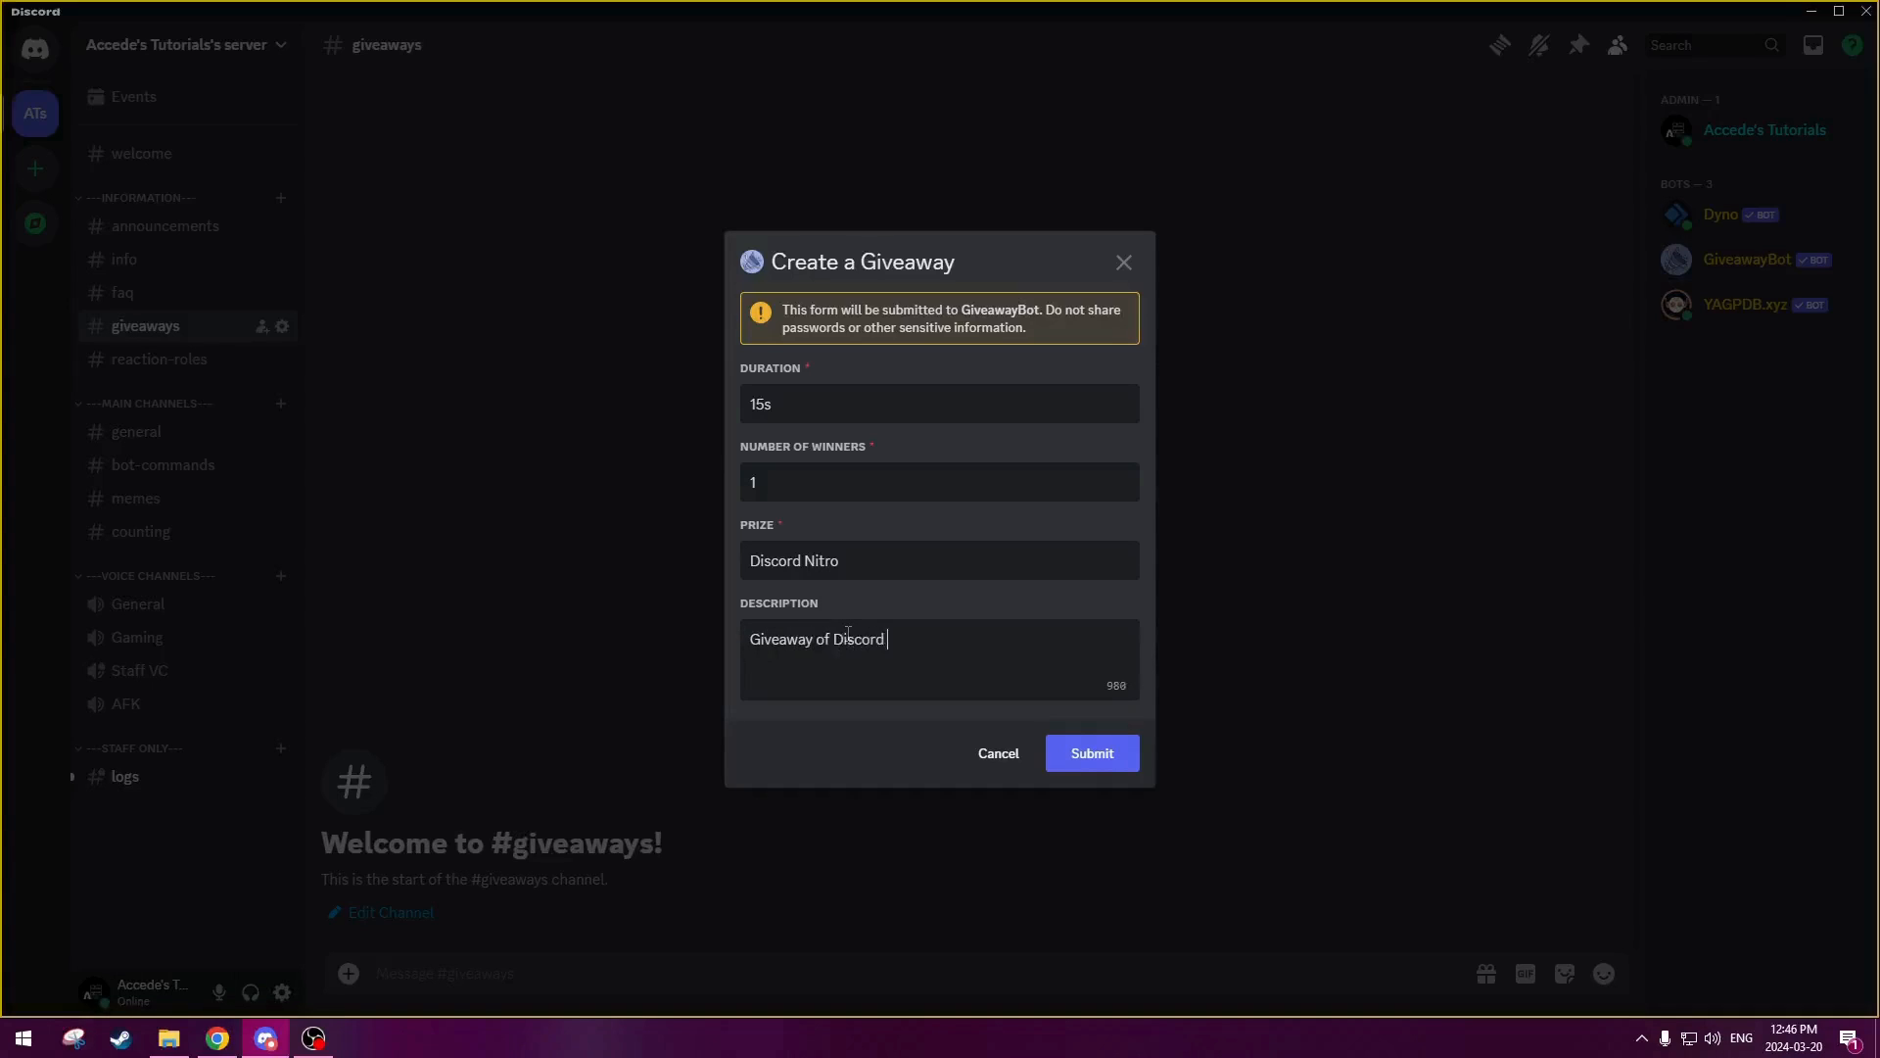
type("remium")
left_click_drag(999, 645, 927, 651)
left_click(1008, 642)
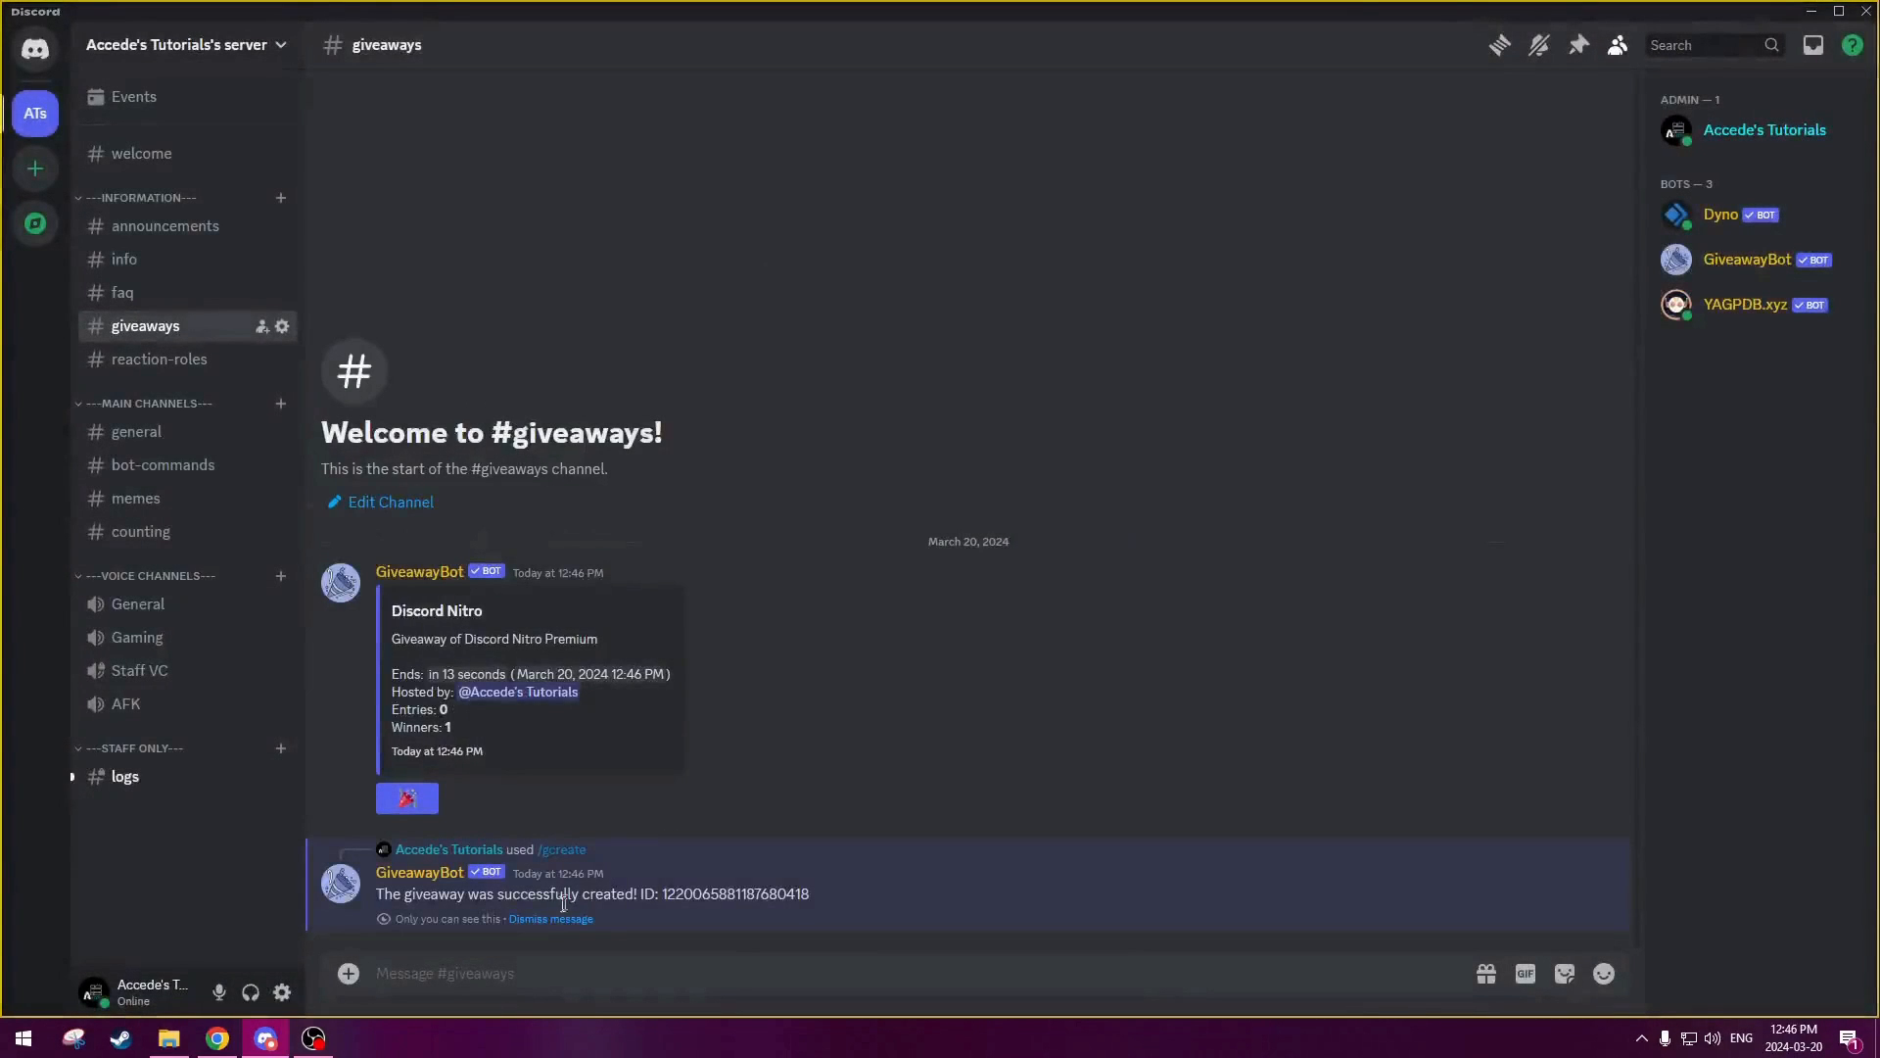
- Dismiss the giveaway creation message and enter the Discord Nitro giveaway
left_click(537, 918)
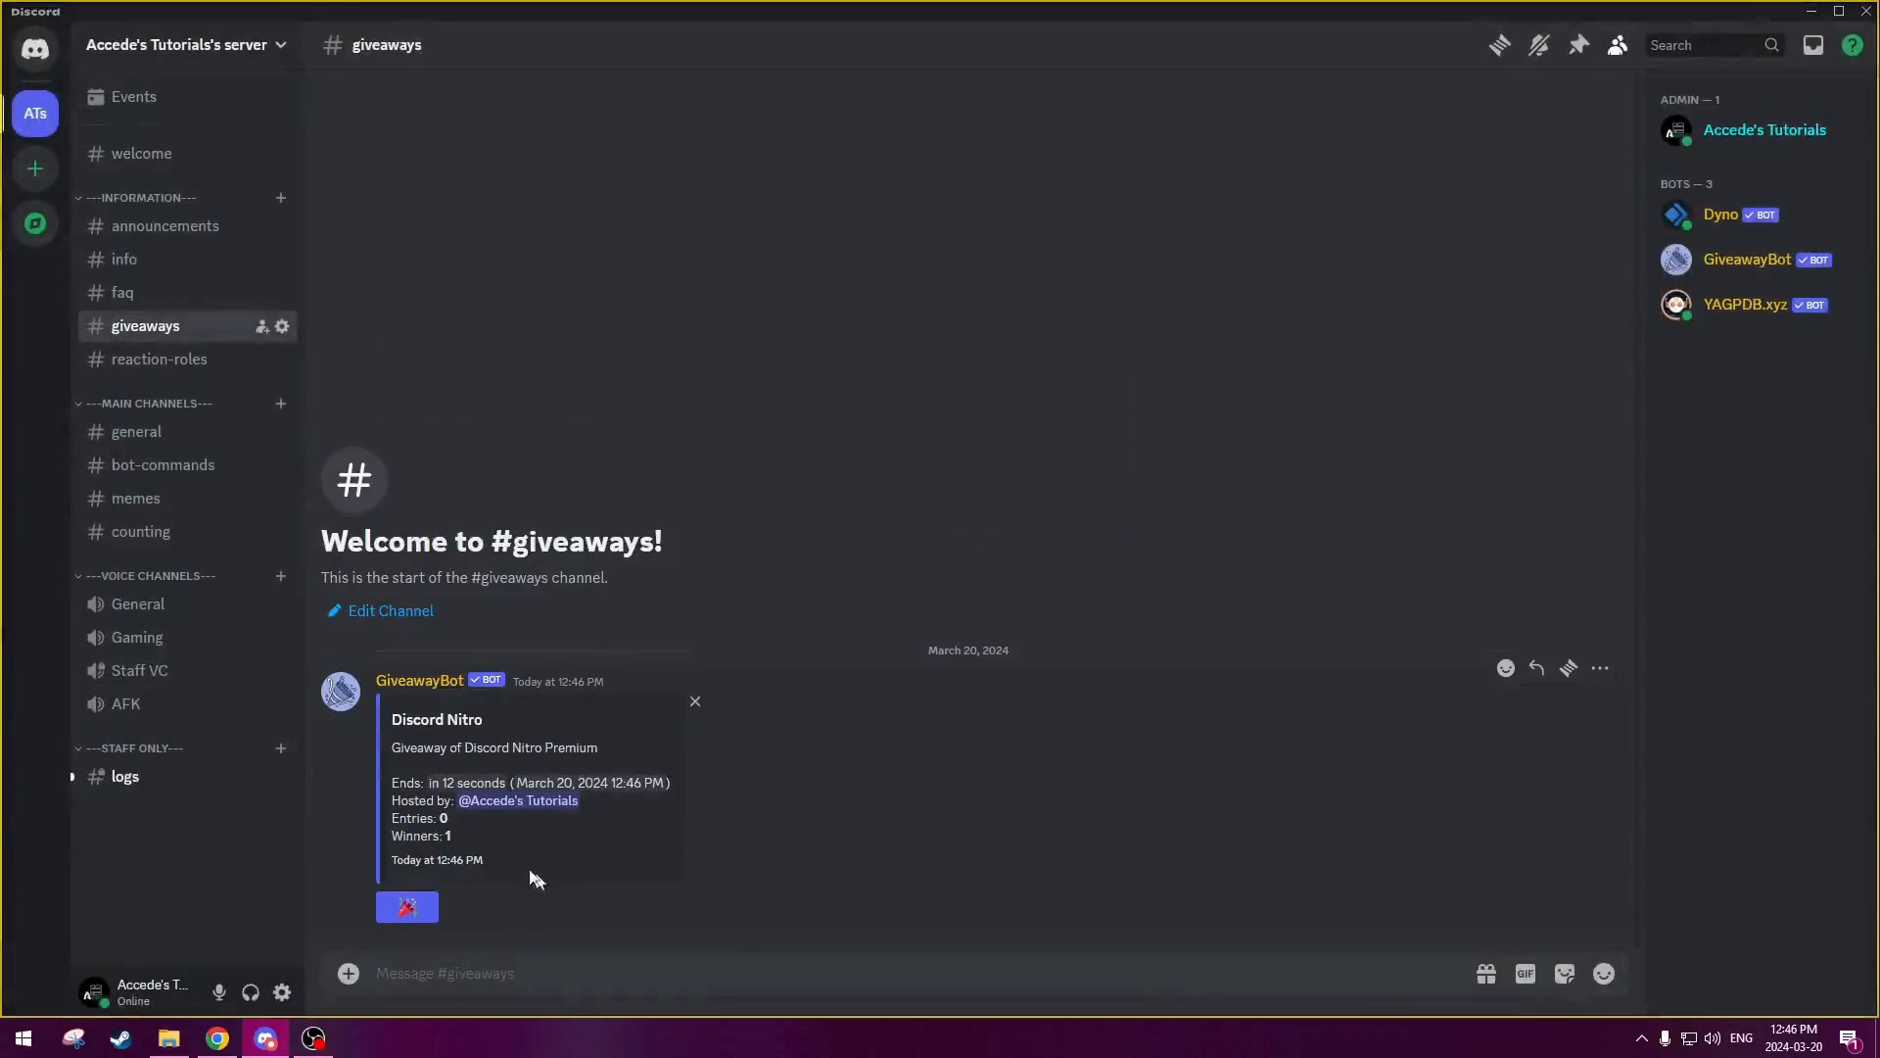
left_click(408, 916)
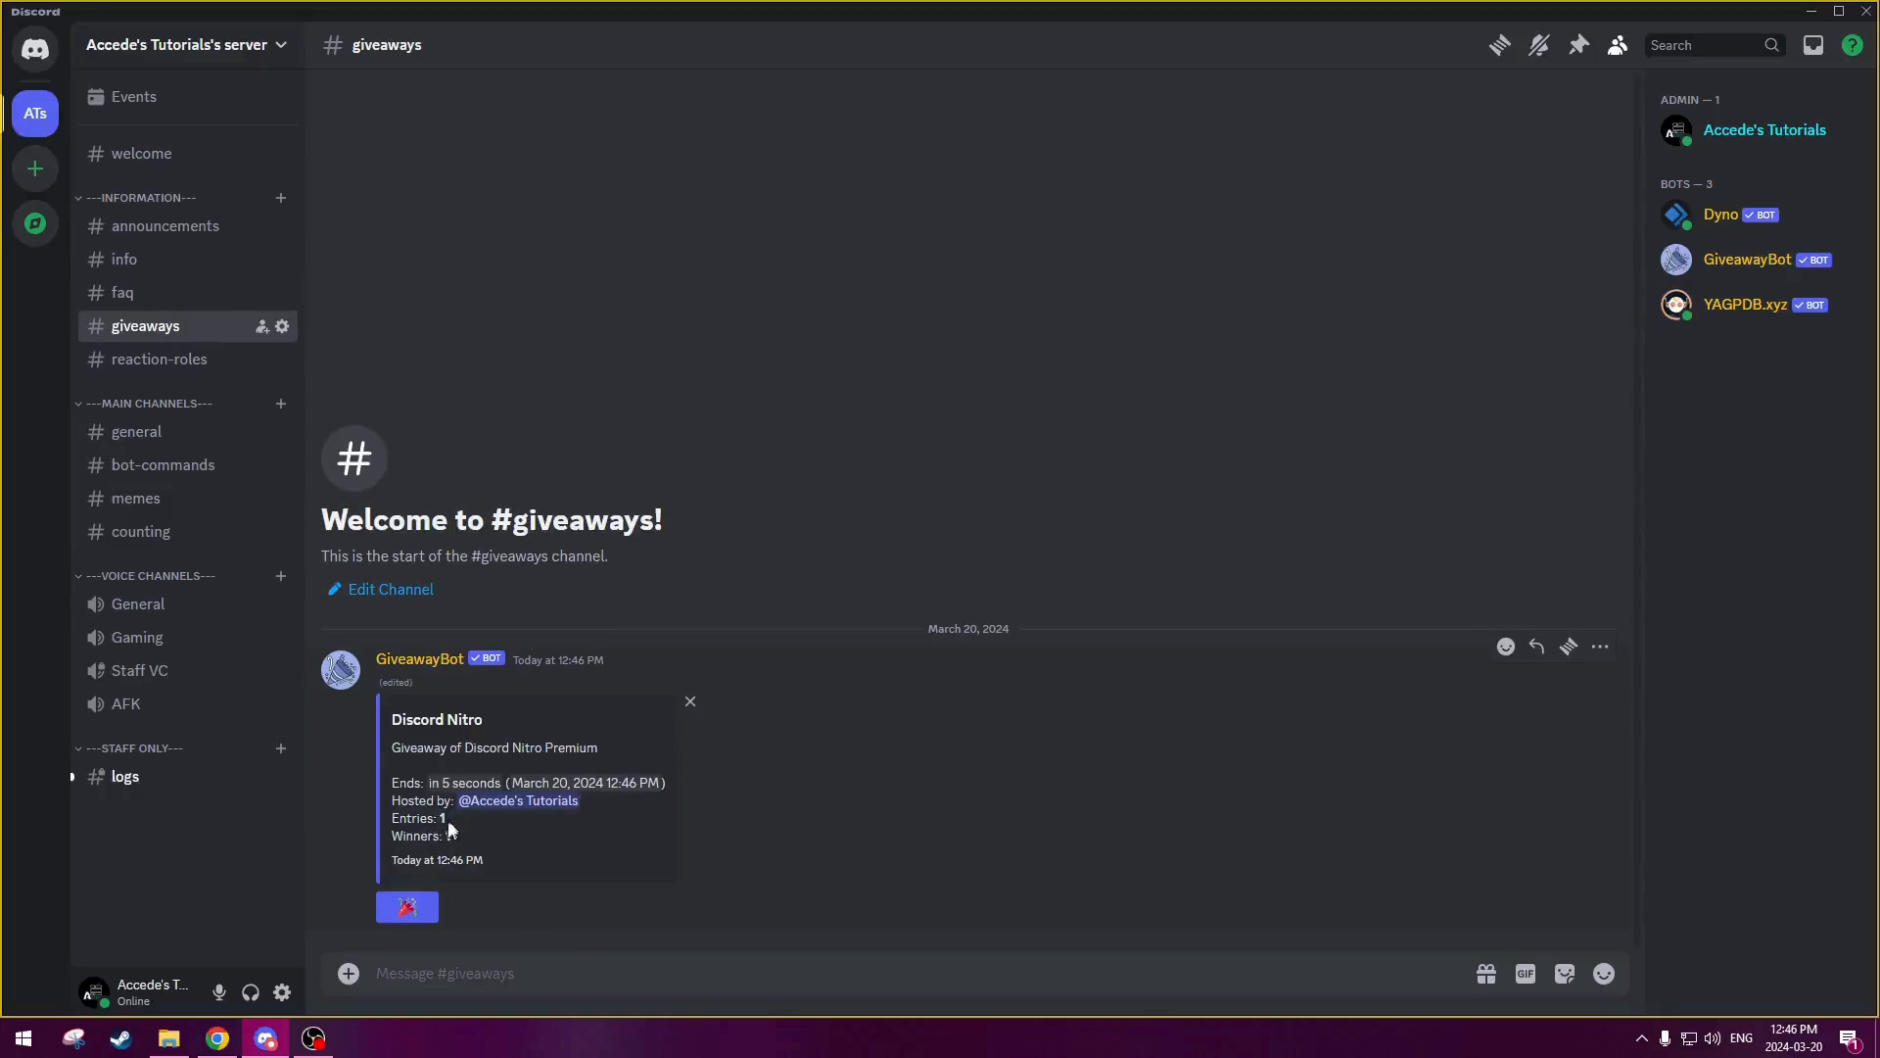
left_click_drag(391, 835, 463, 840)
left_click(460, 833)
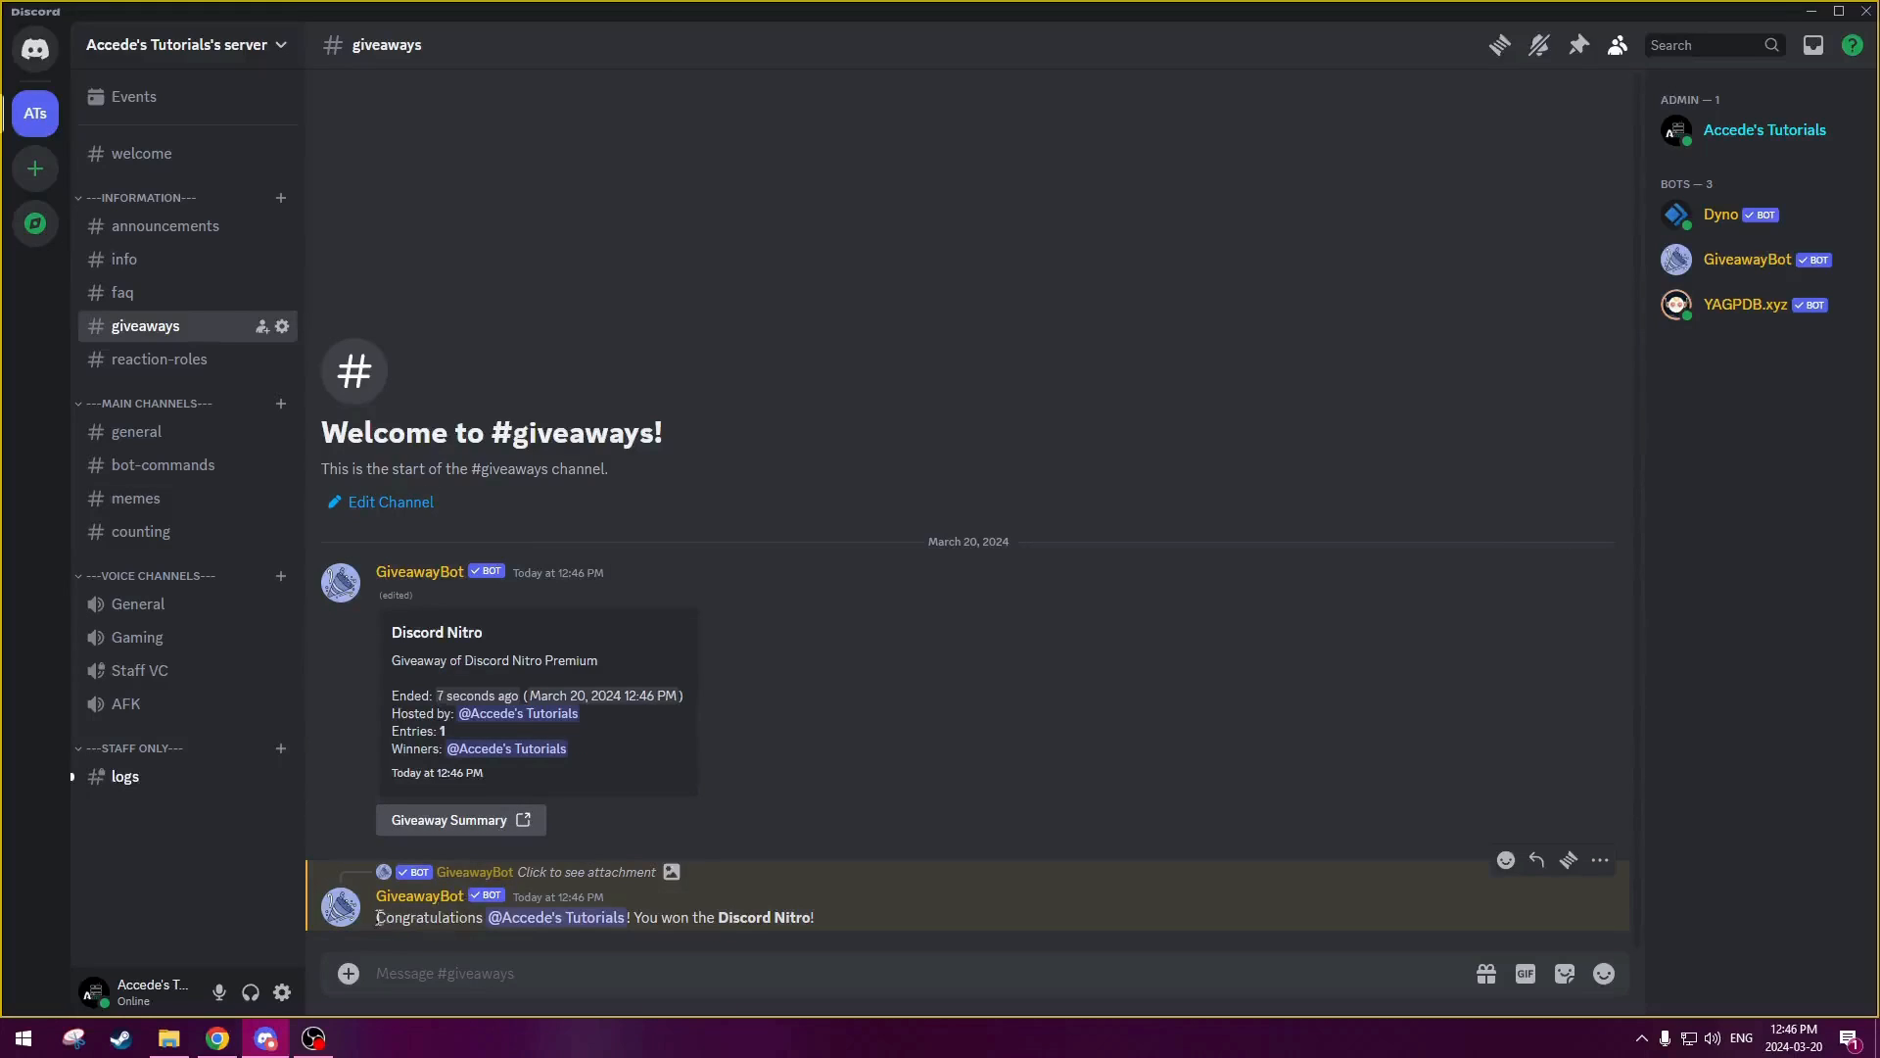
- Read GiveawayBot's winner announcement in the giveaways channel, including the mentioned winner and the prize
left_click_drag(377, 917, 480, 915)
left_click(480, 915)
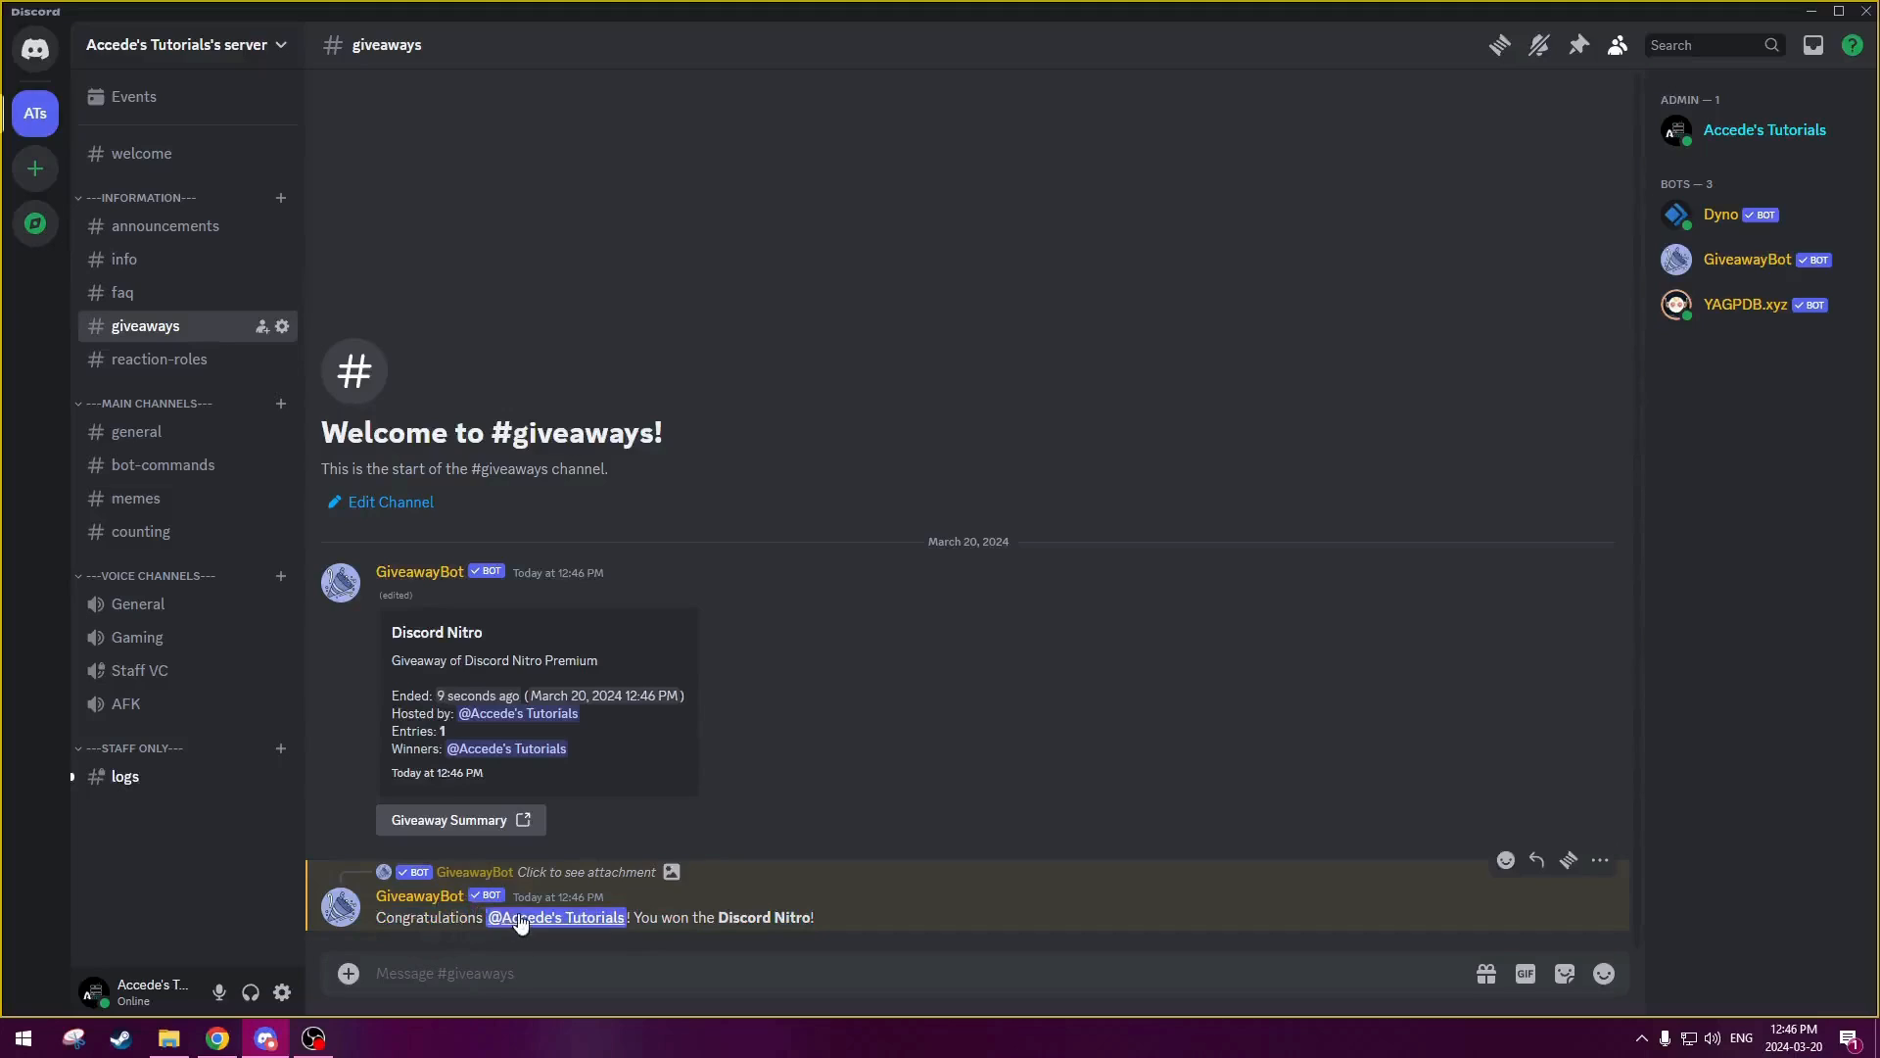
left_click_drag(632, 917, 811, 914)
left_click(745, 925)
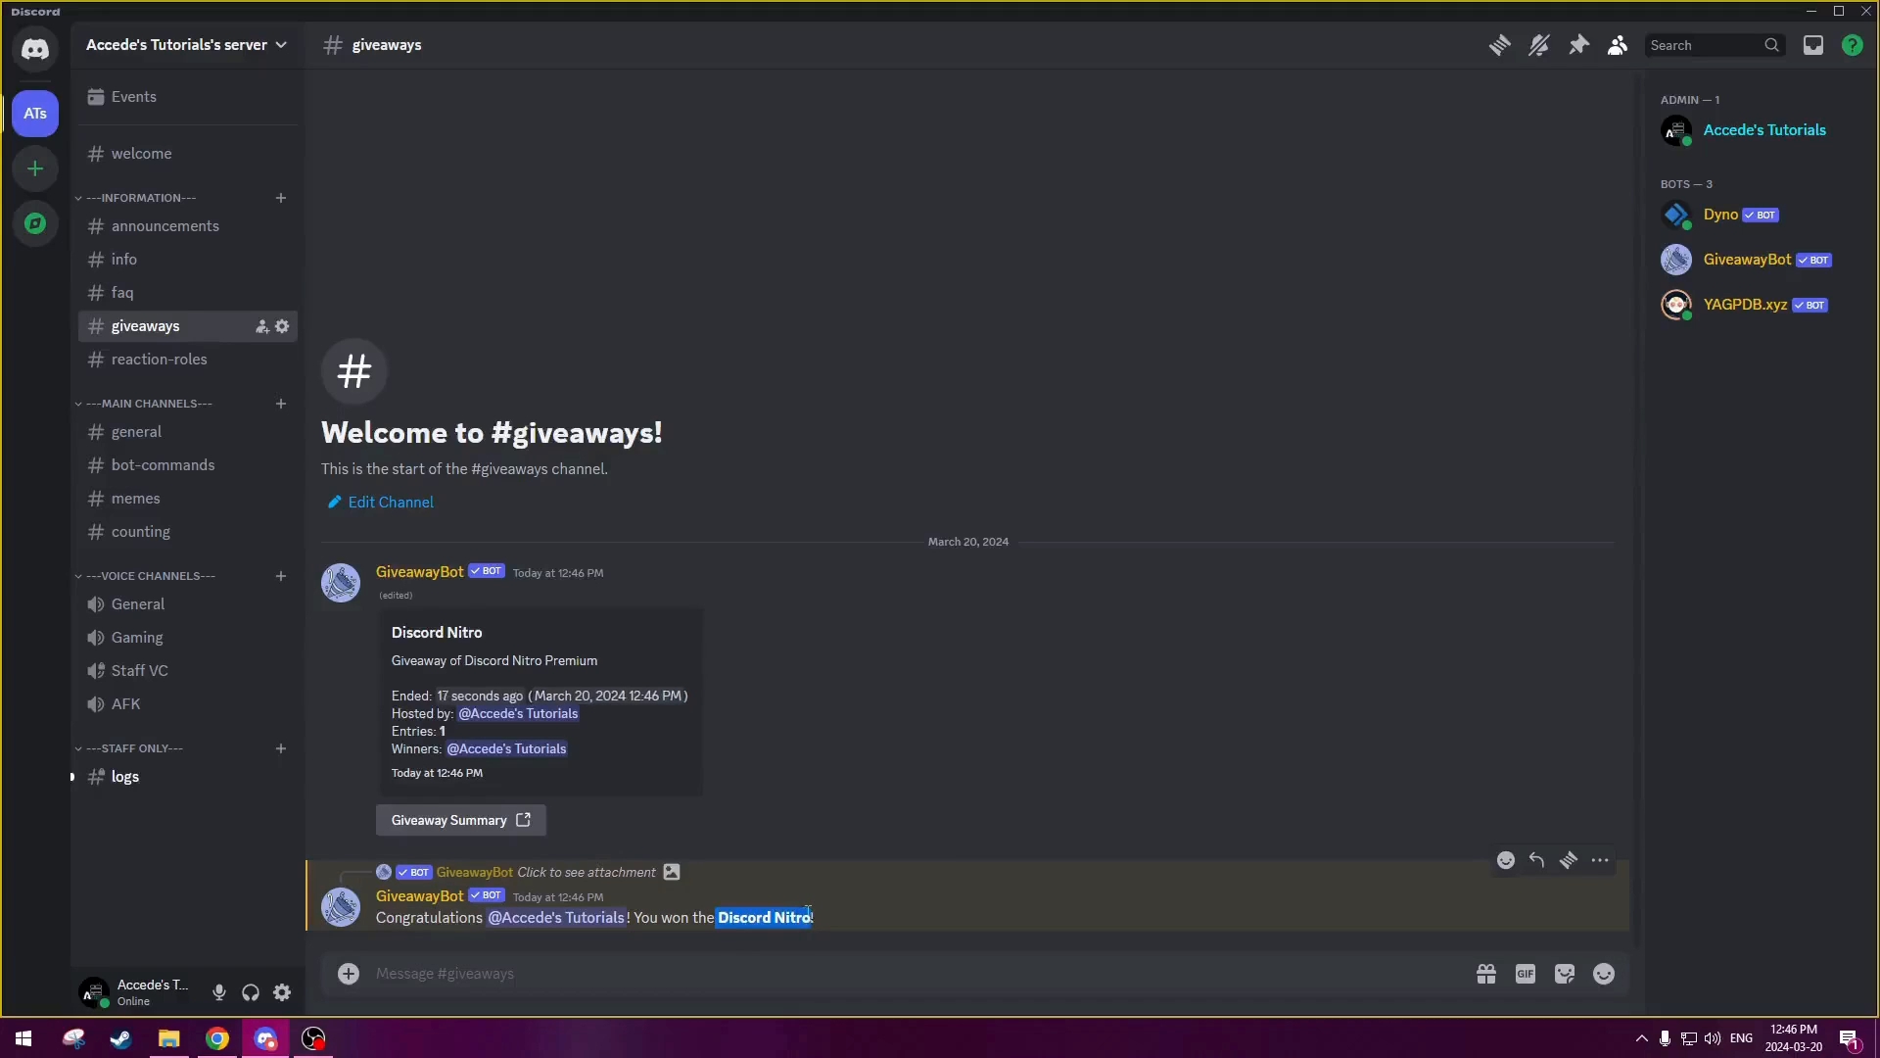
- Review the ended Discord Nitro giveaway's description and end time in the giveaways channel
left_click(814, 932)
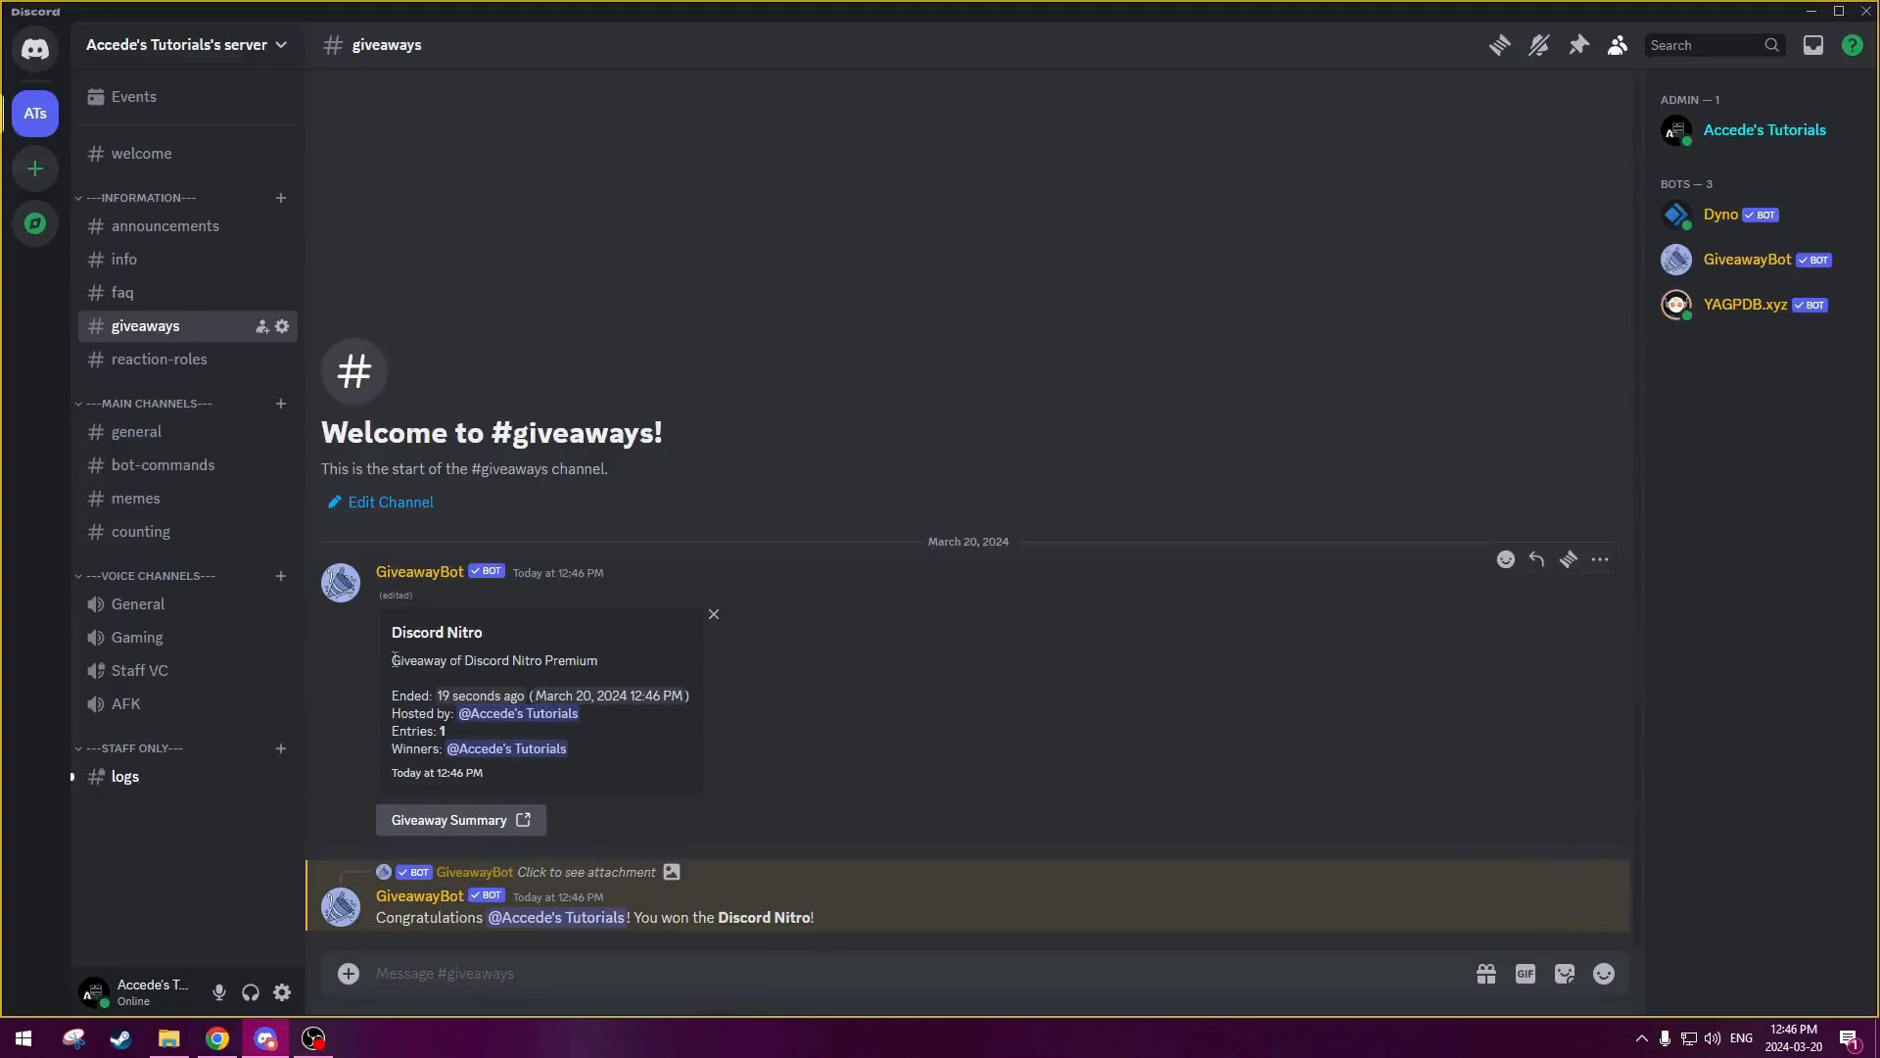
left_click_drag(394, 660, 609, 663)
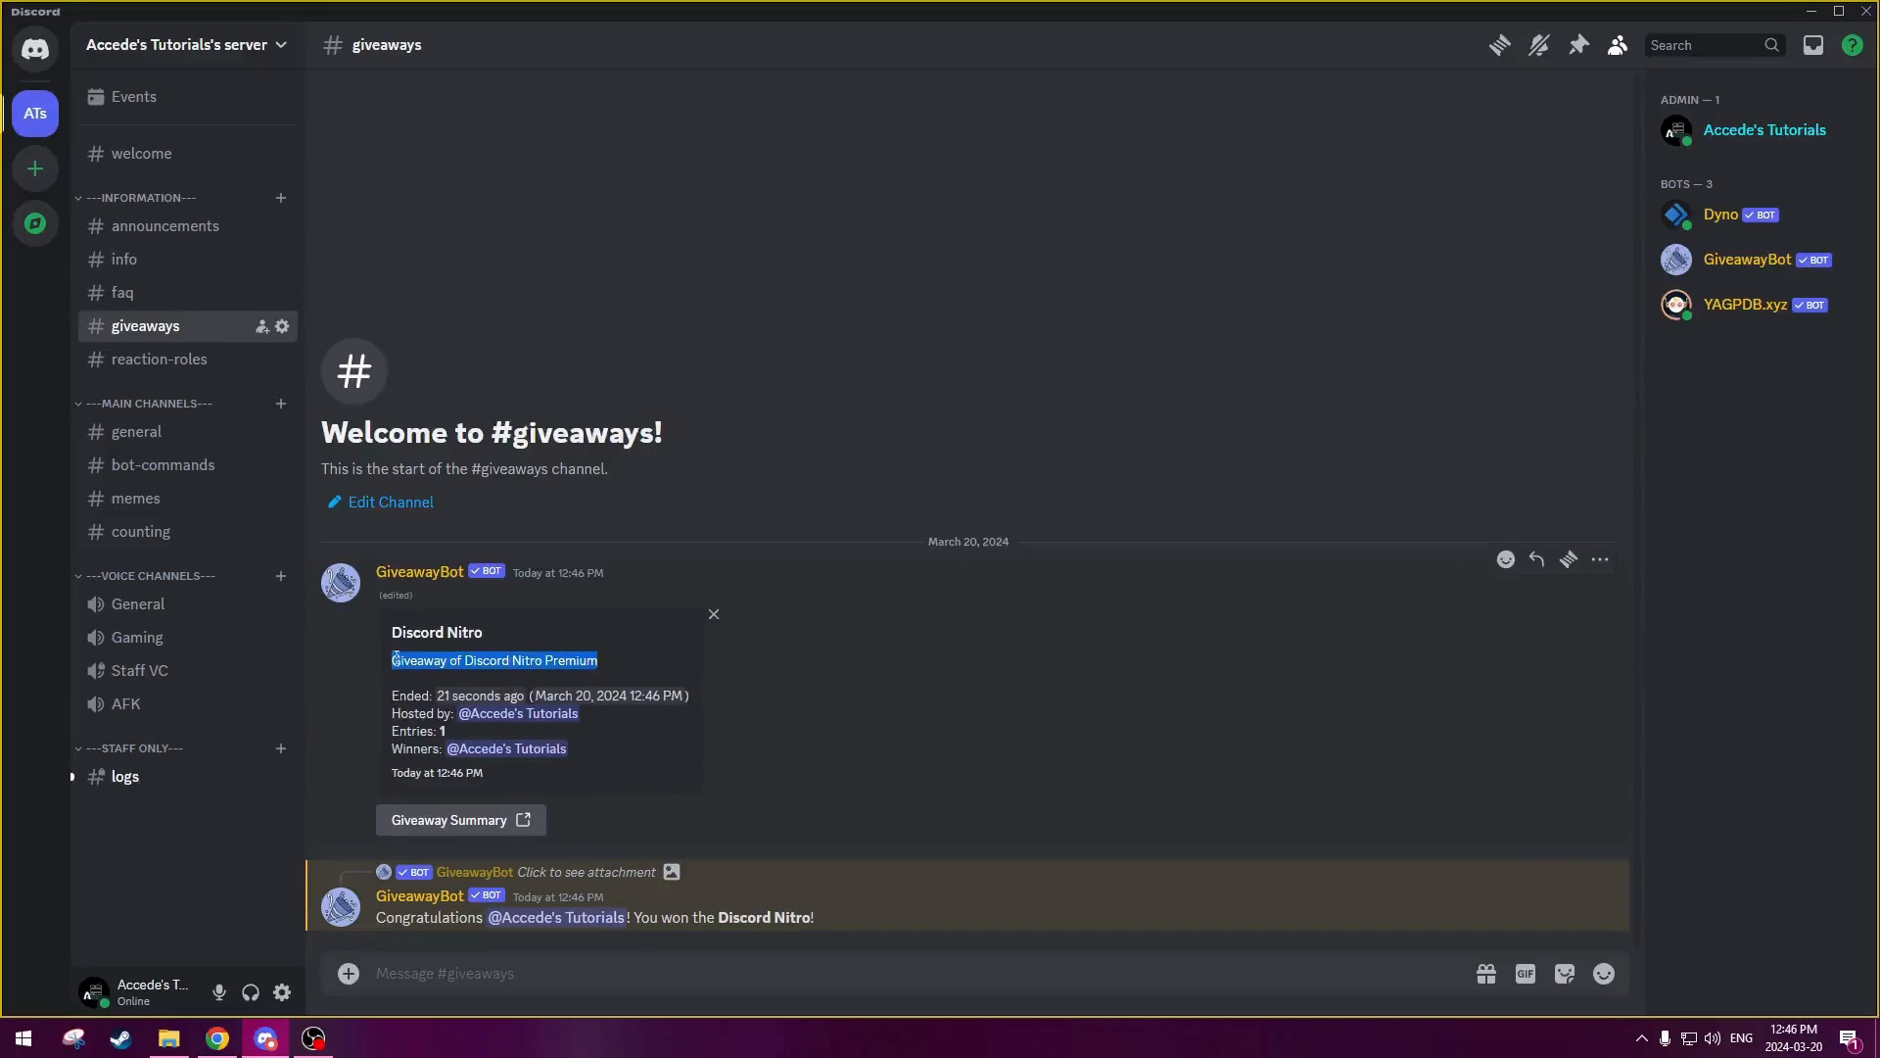
left_click(490, 686)
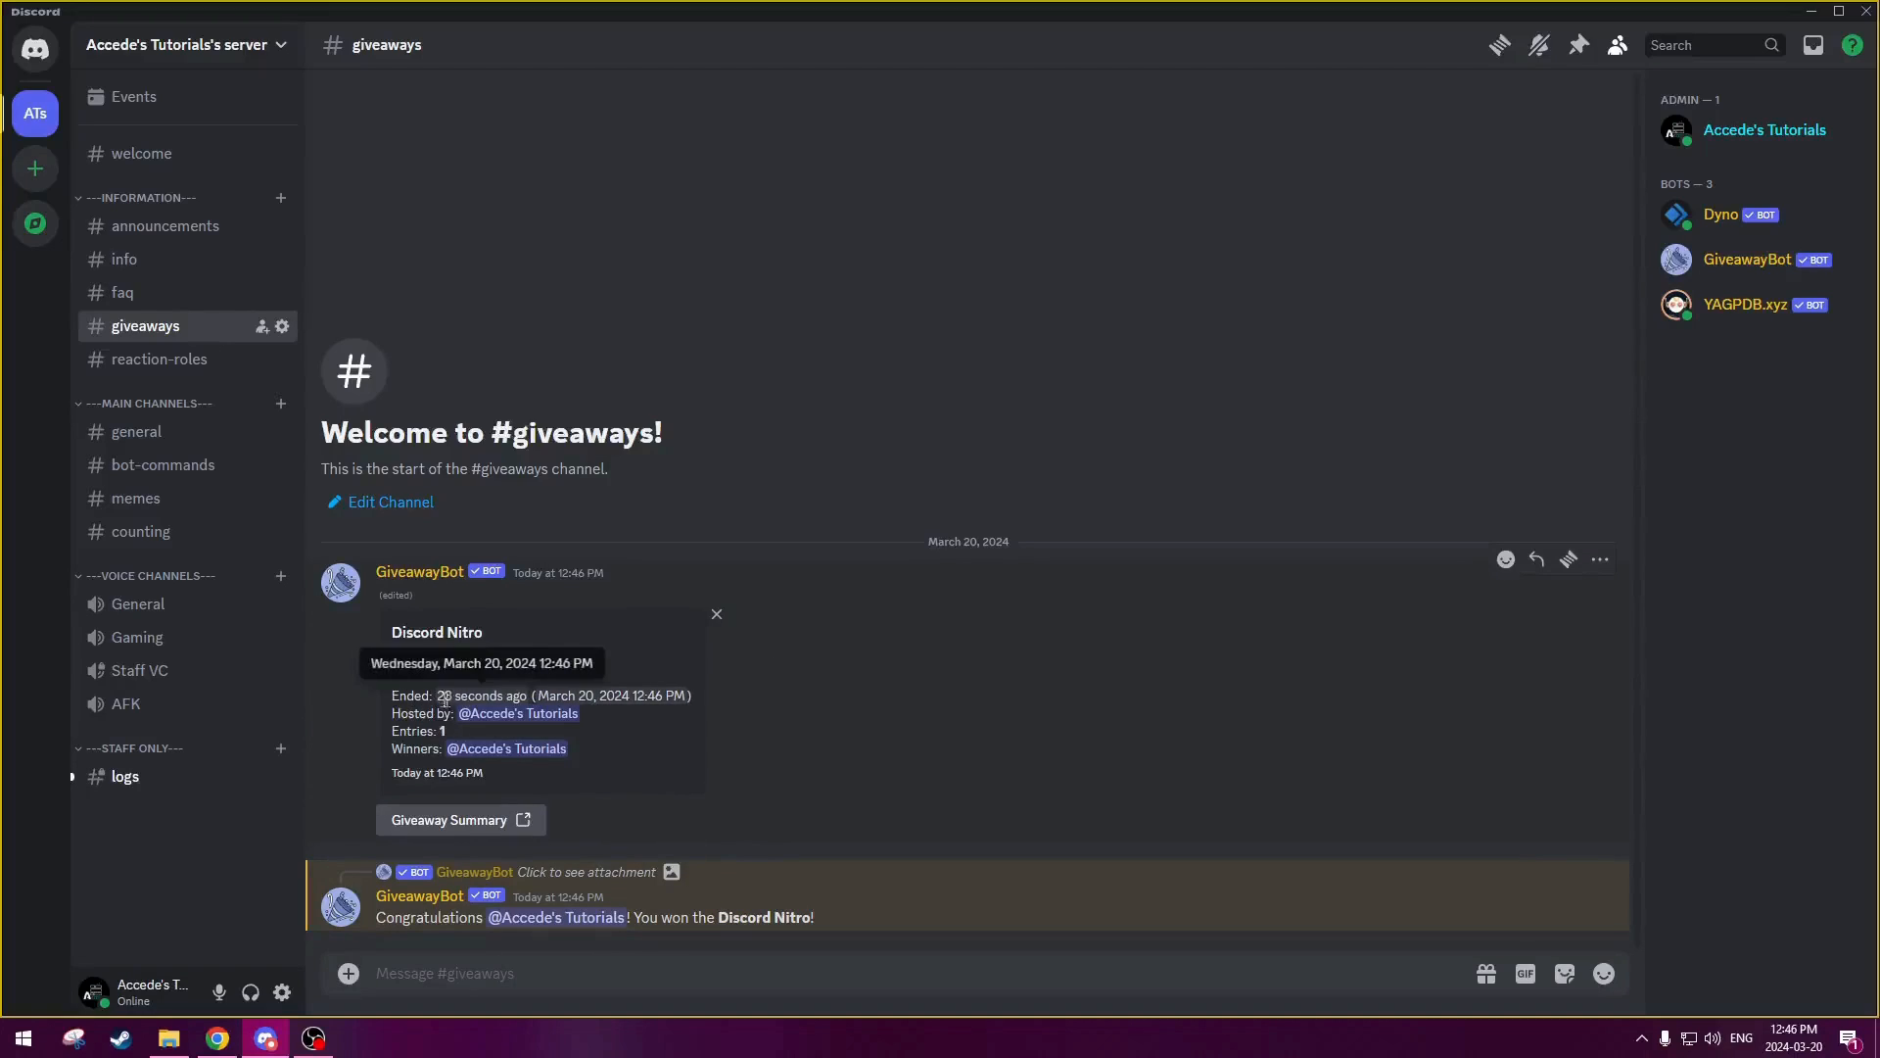
left_click(615, 701)
left_click_drag(550, 701, 644, 698)
left_click(641, 700)
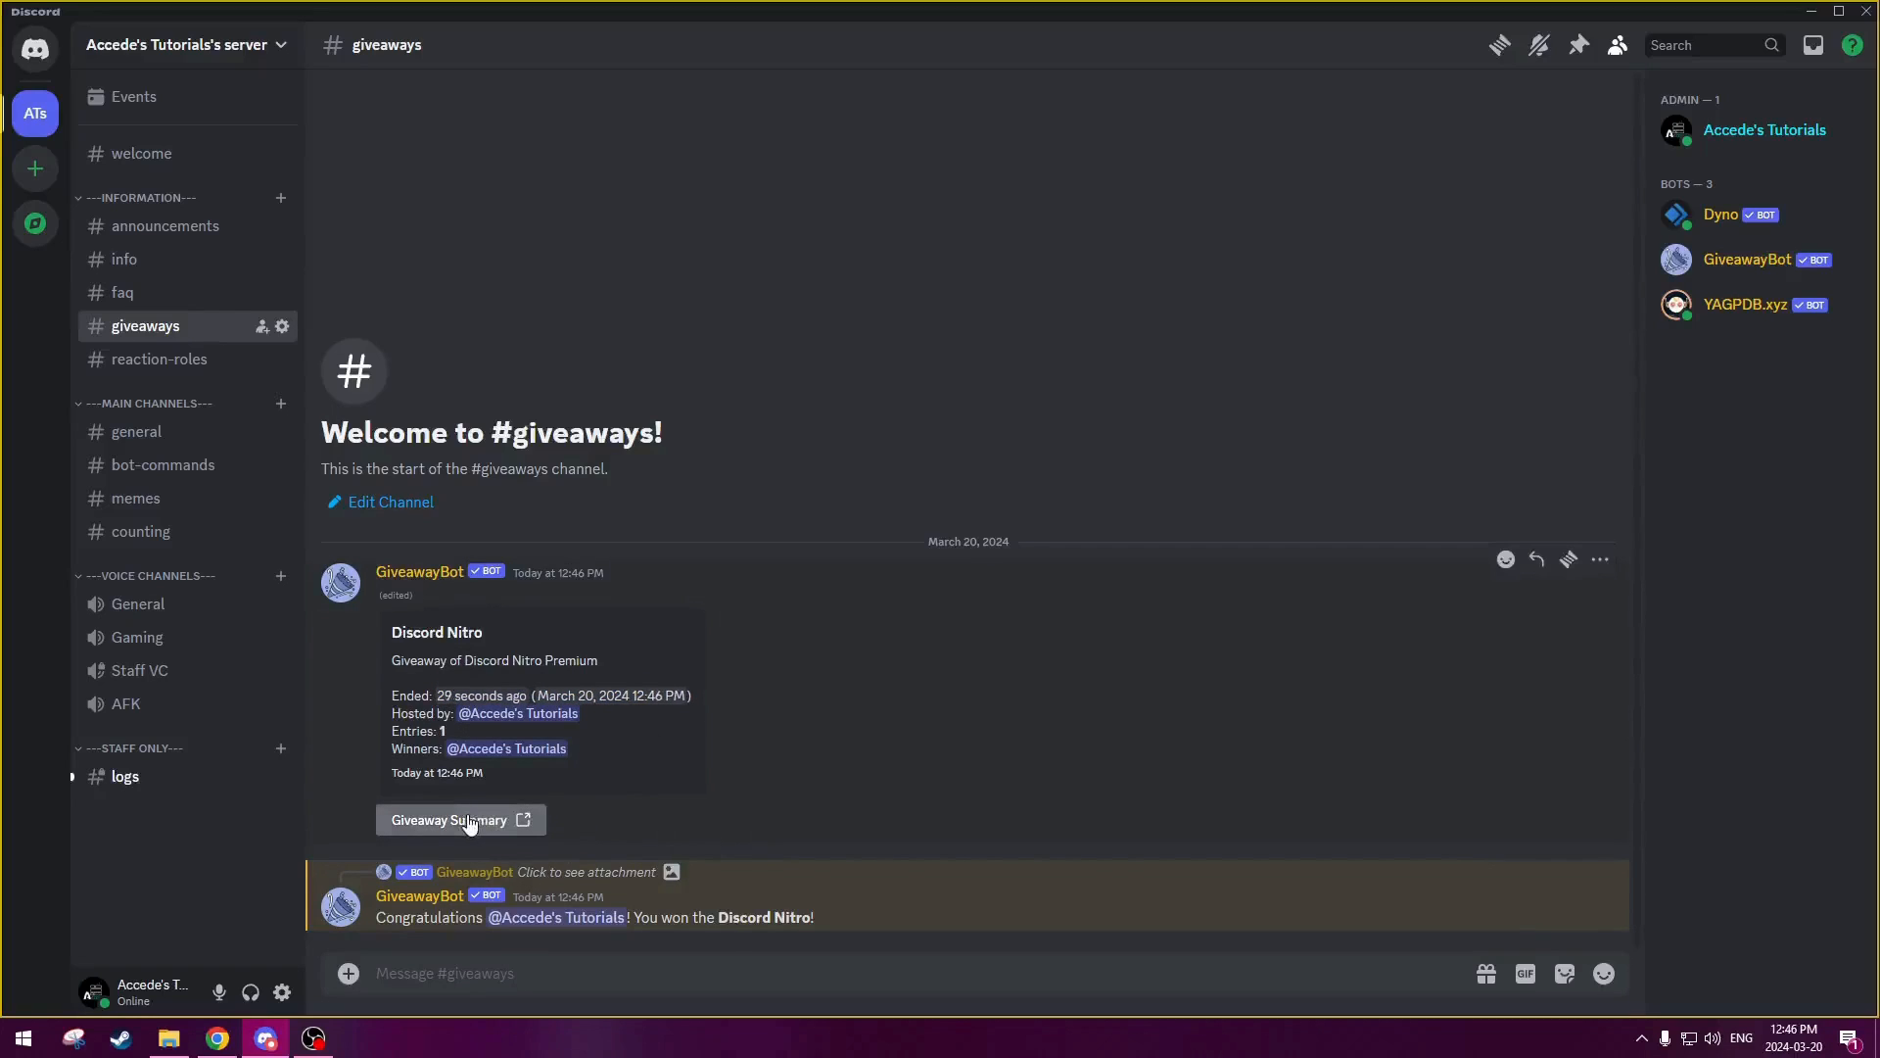
- Open the ended giveaway's summary website, trusting giveawaybot.party links from now on
left_click(525, 821)
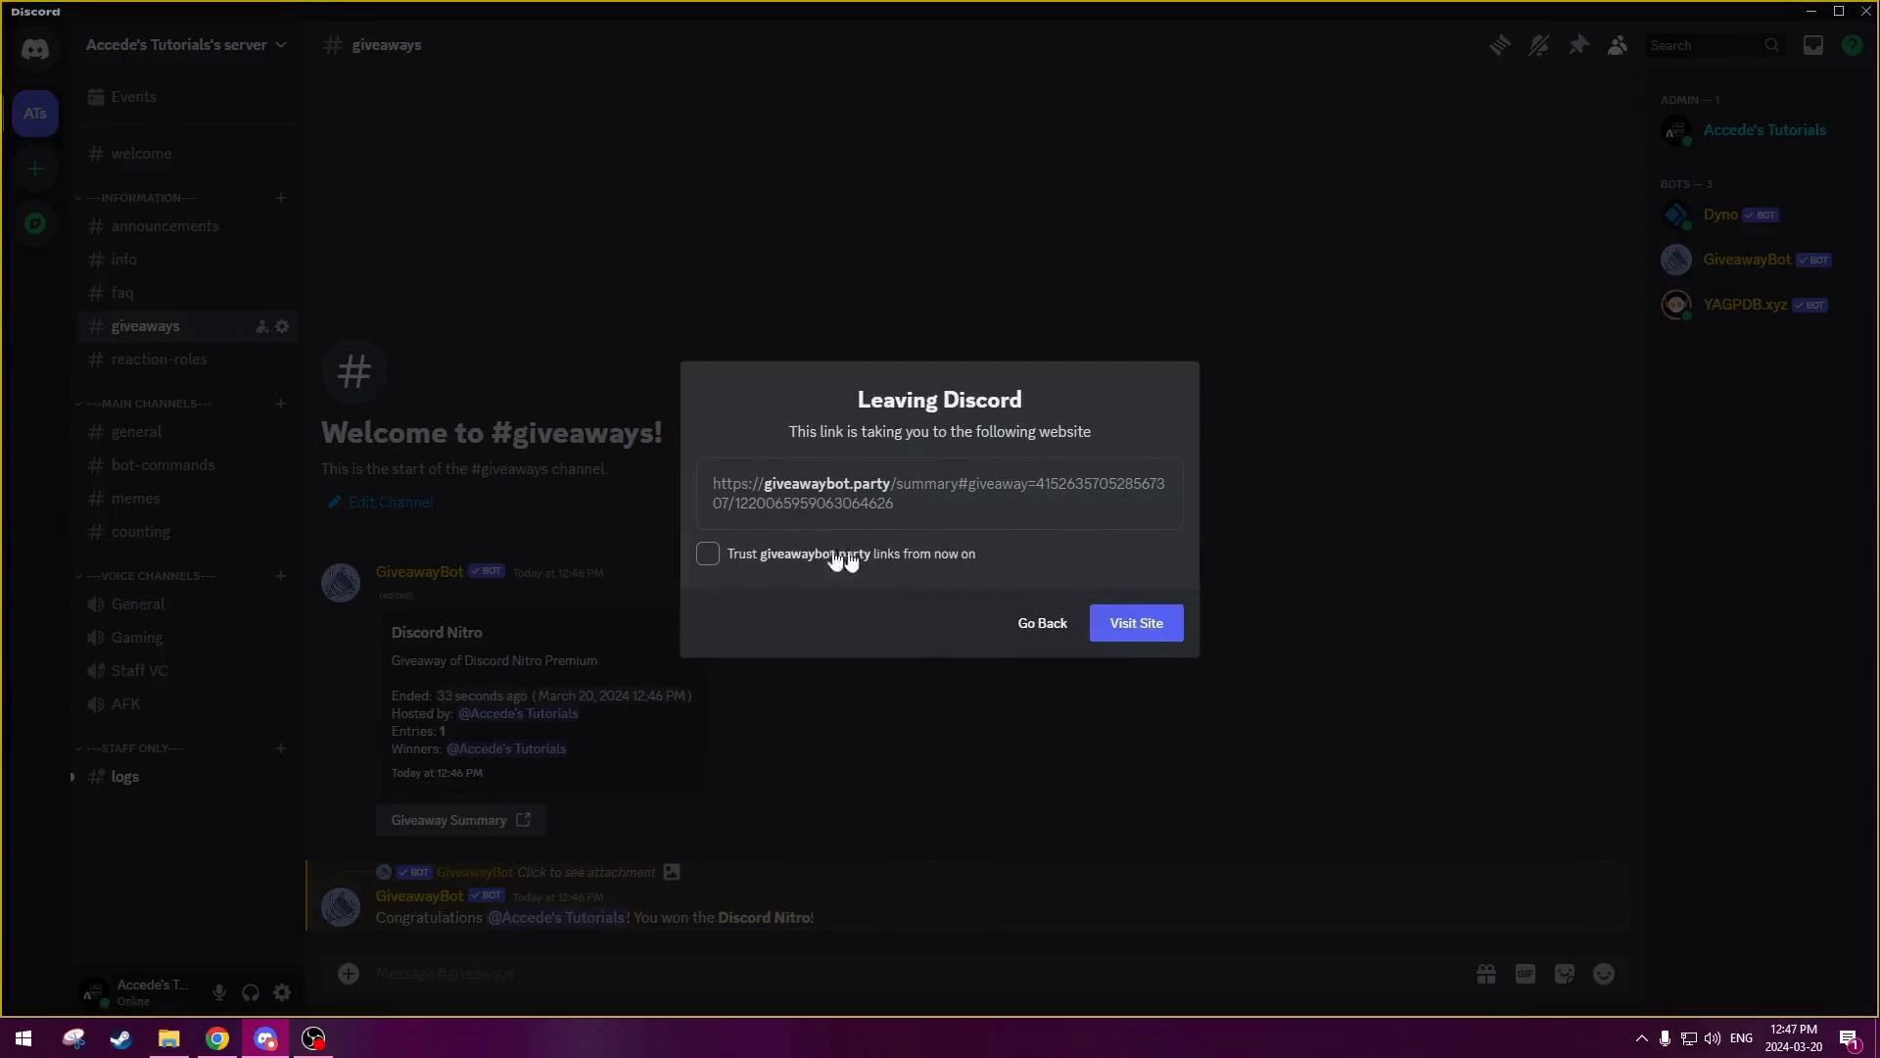
left_click(715, 560)
left_click(1138, 625)
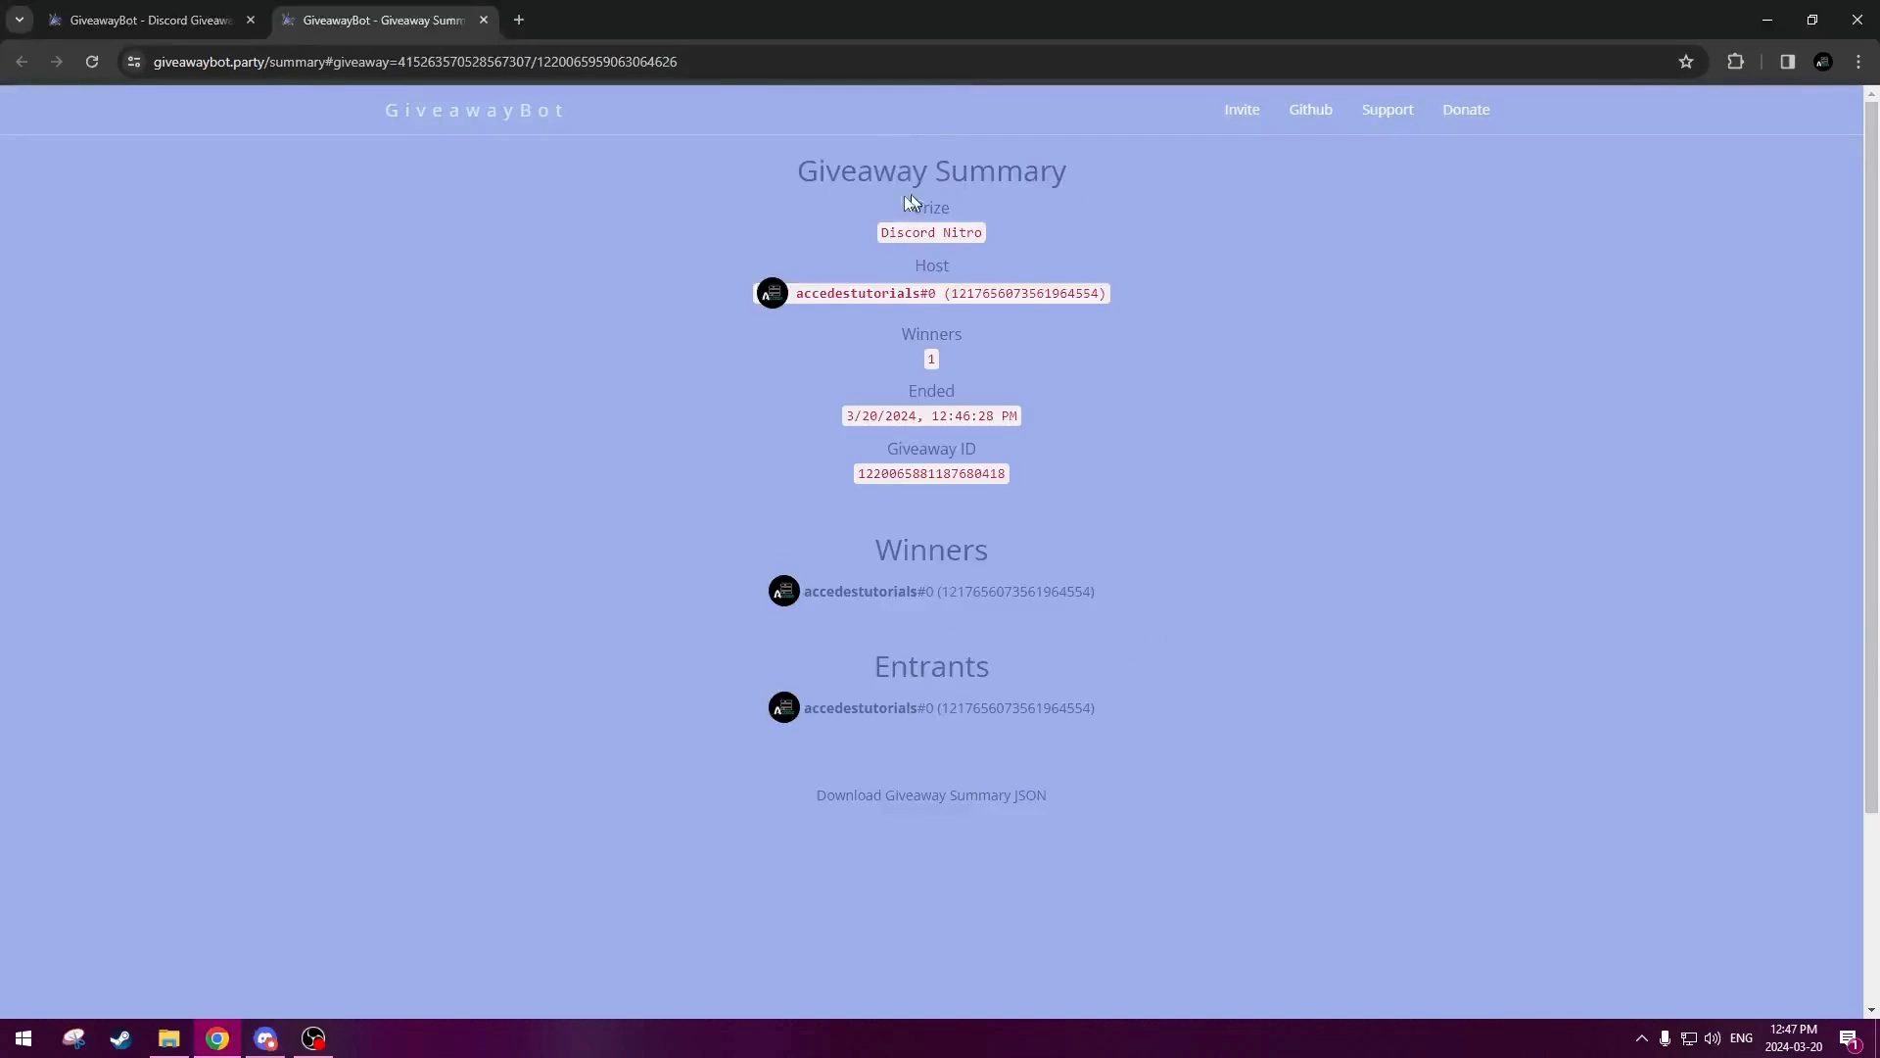
- Examine the summary page's winners, entrants, giveaway ID, end time, host and prize, and close the page
left_click_drag(792, 168, 1171, 638)
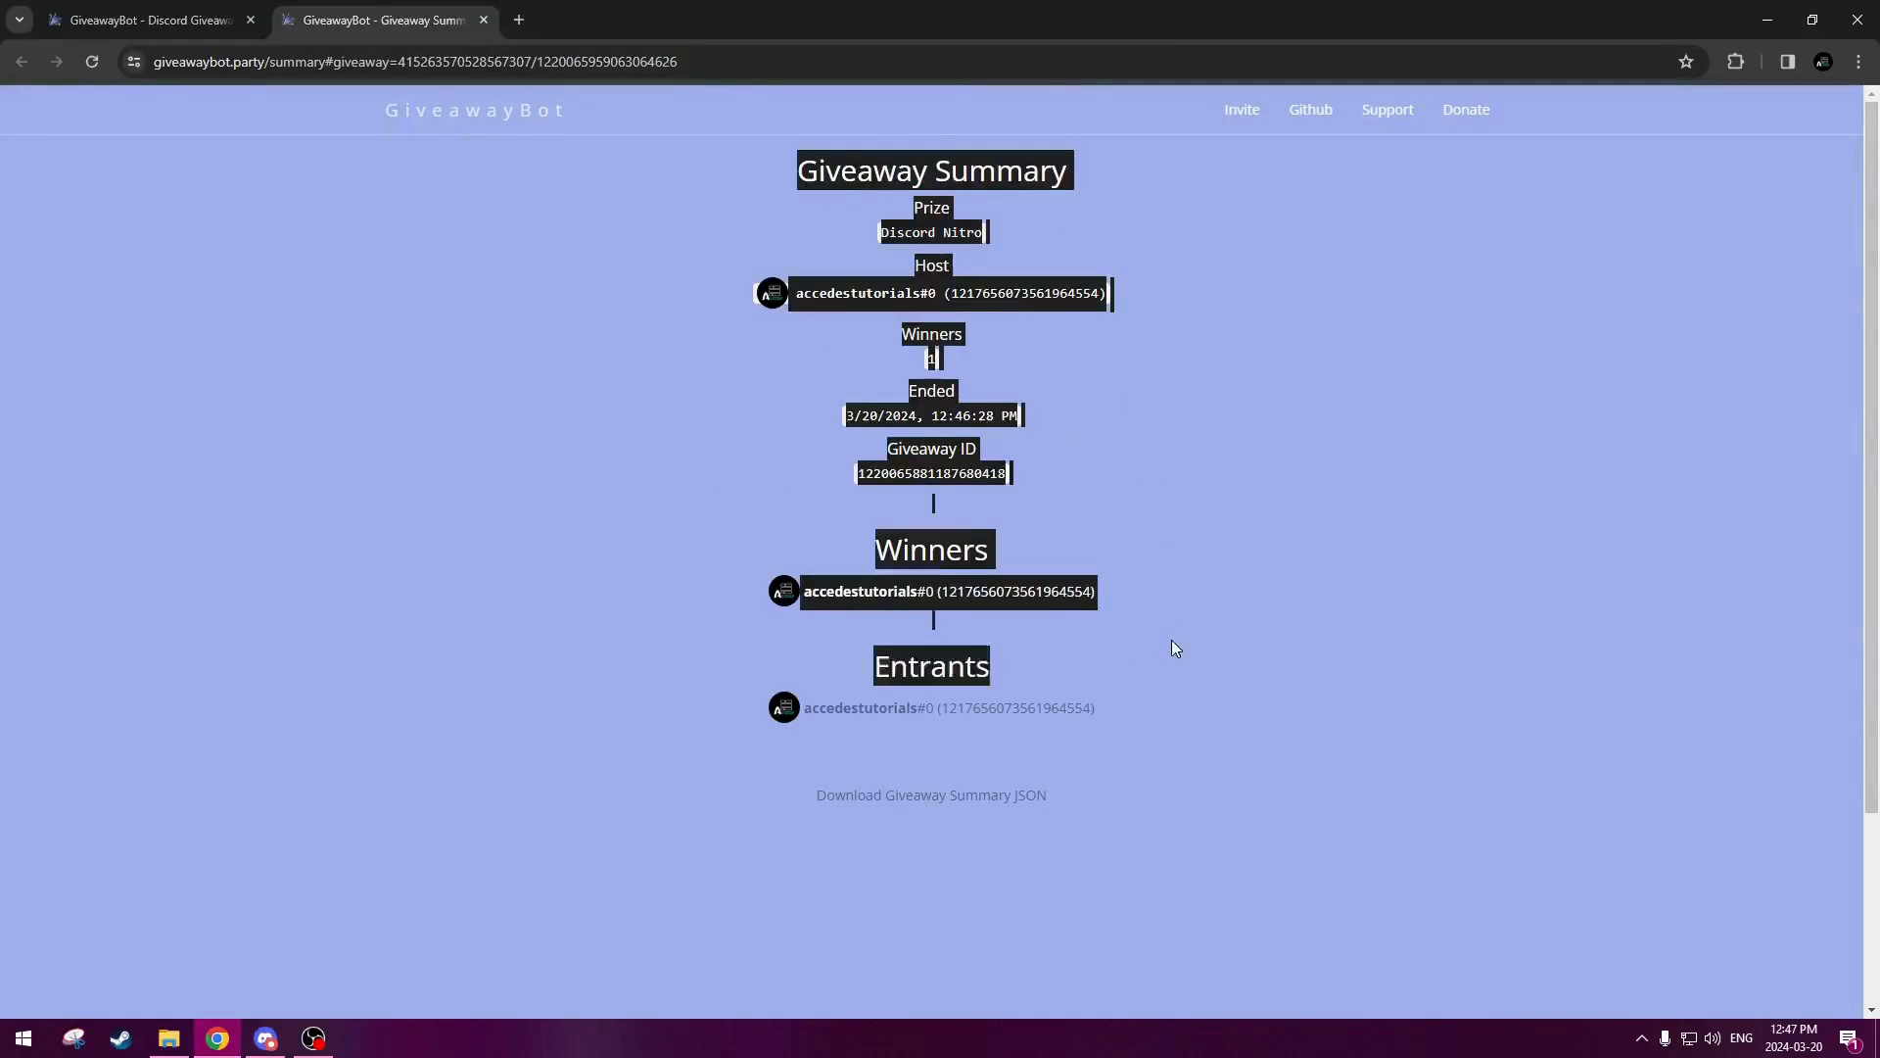
left_click(1085, 507)
double_click(920, 667)
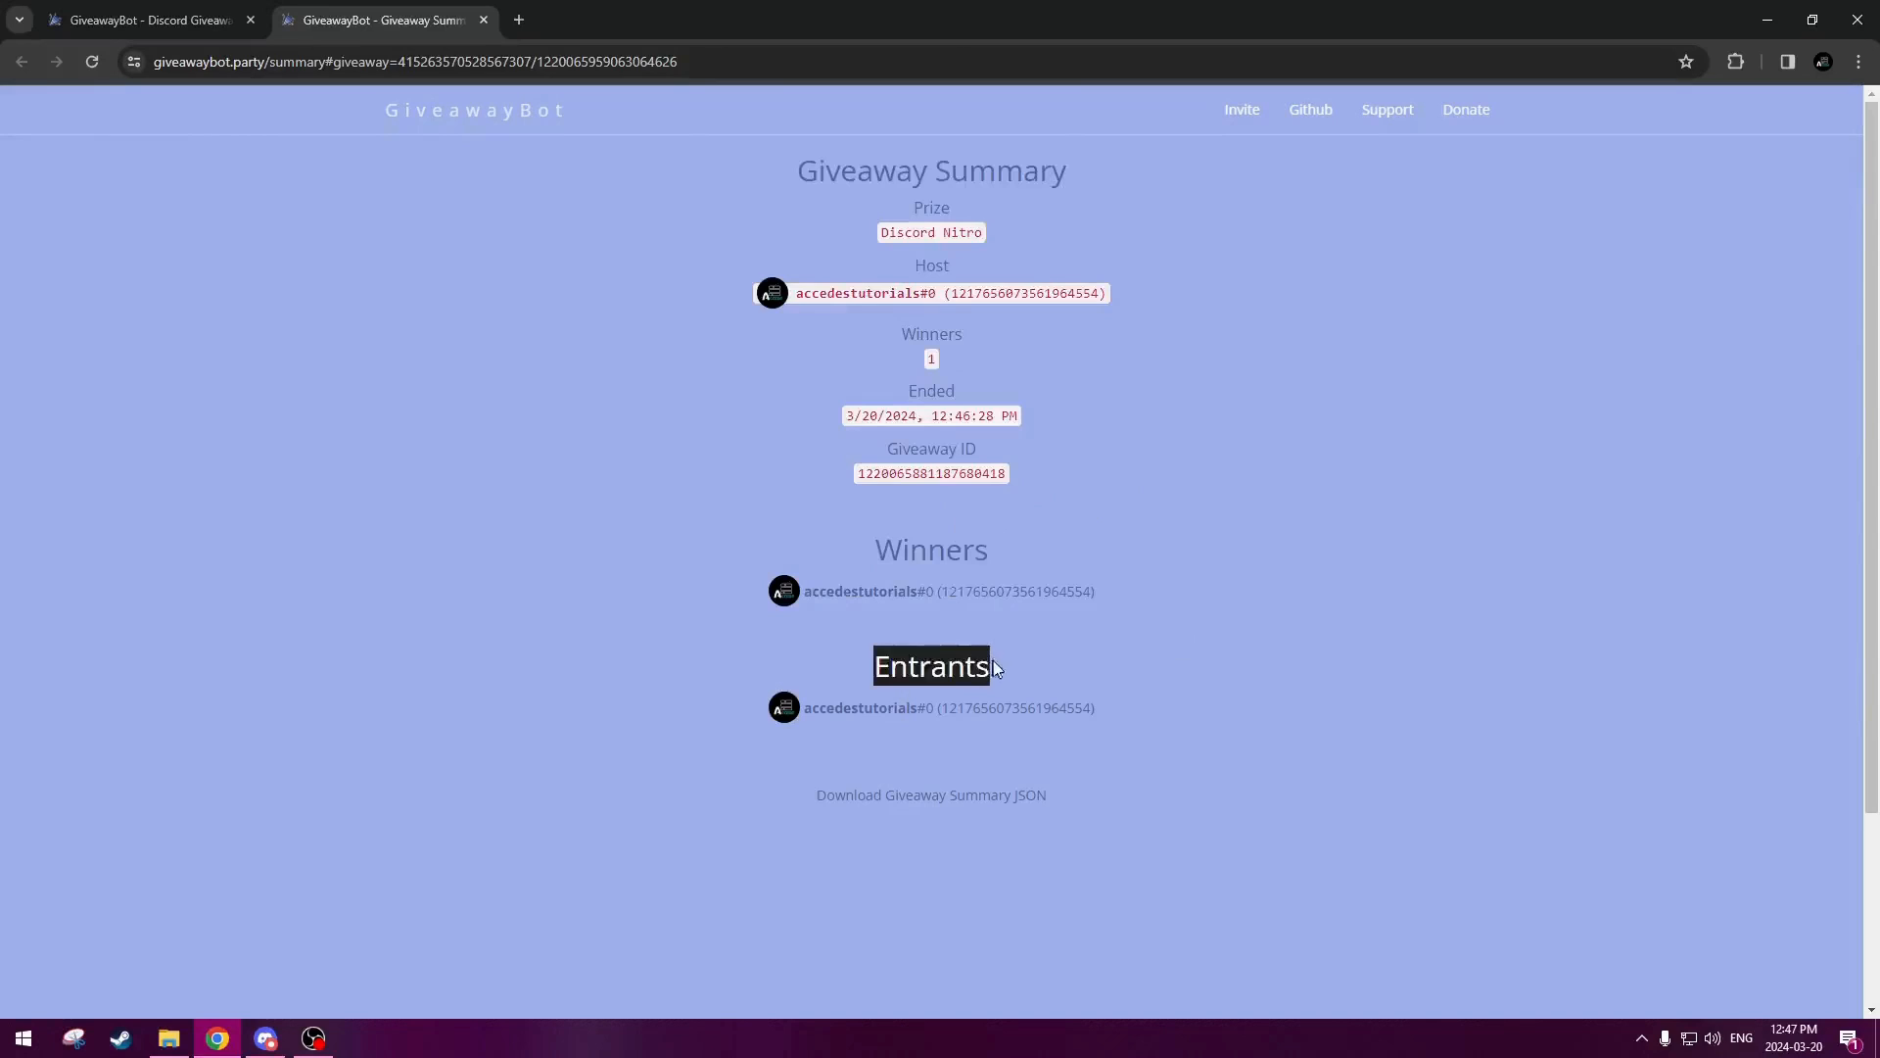
left_click(833, 701)
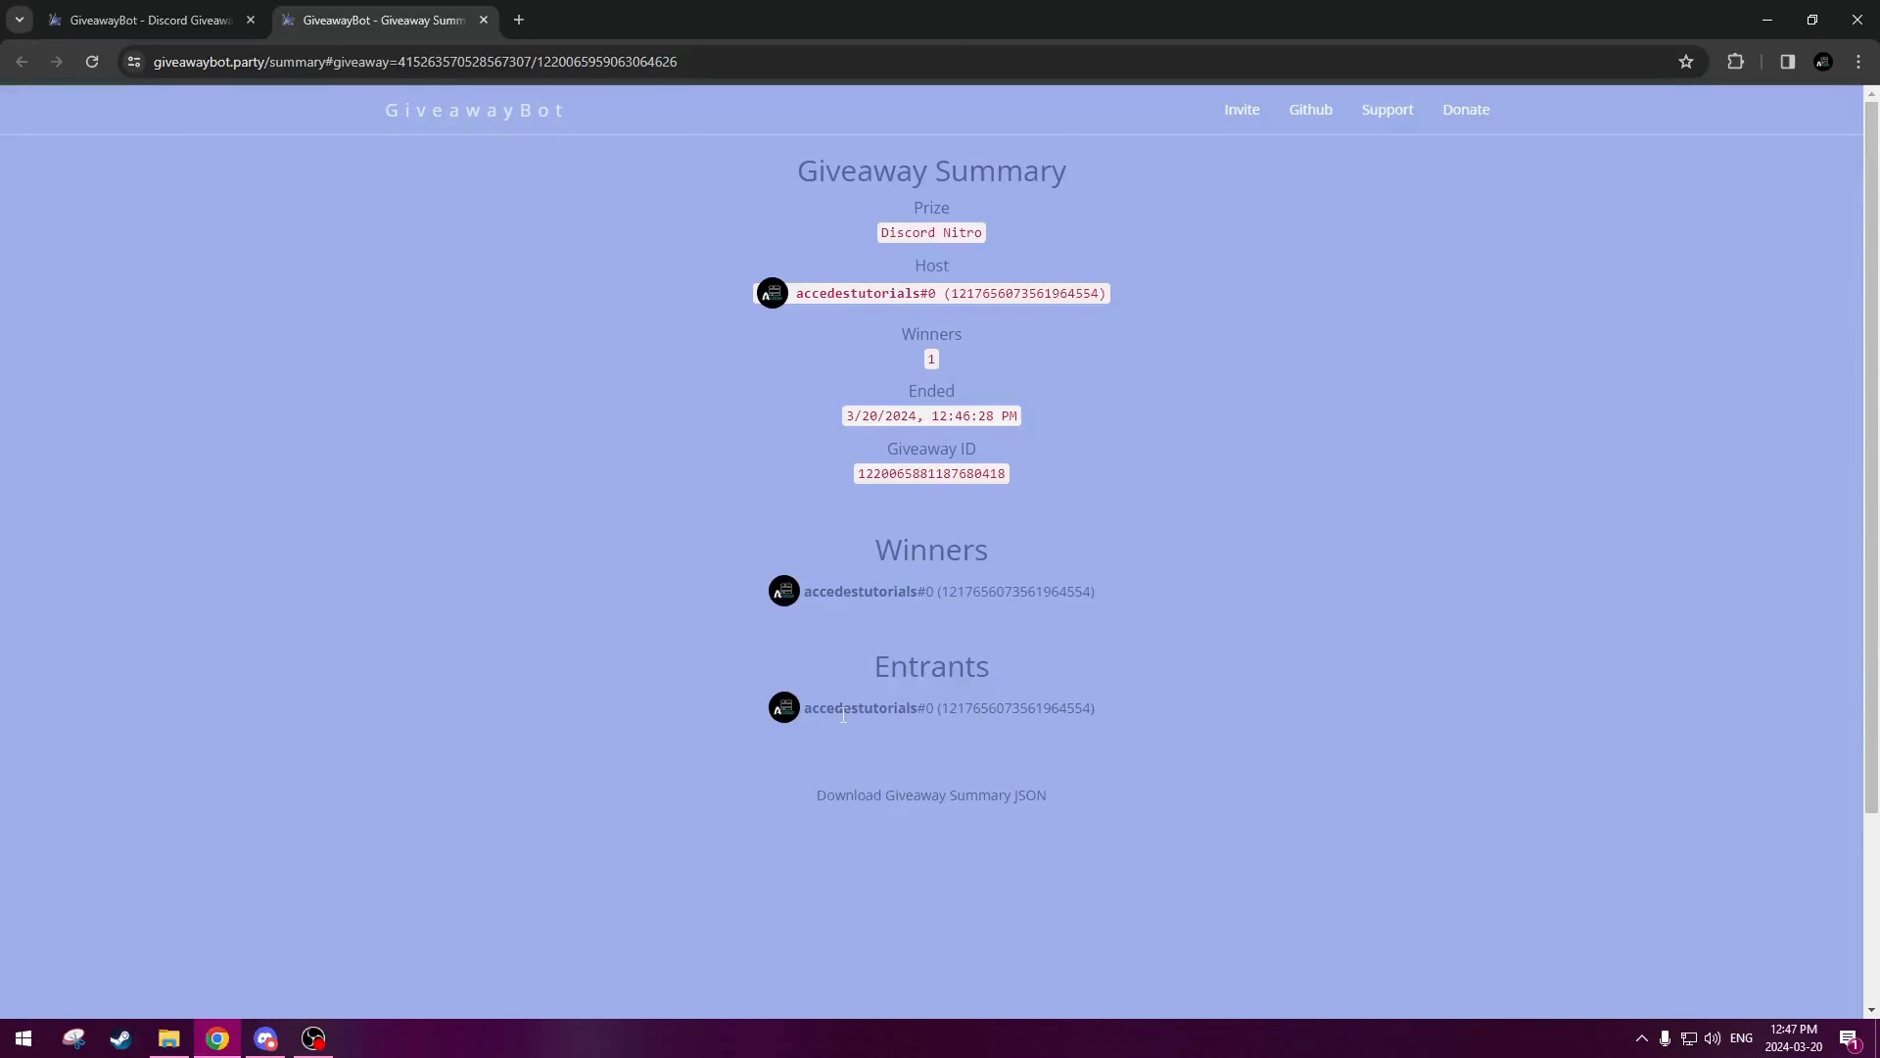
left_click_drag(873, 473, 972, 450)
left_click_drag(846, 416, 994, 416)
left_click(954, 423)
left_click(993, 414)
left_click_drag(819, 293, 1004, 284)
left_click(1004, 284)
left_click_drag(911, 232, 989, 227)
left_click(989, 227)
key("ctrl+w")
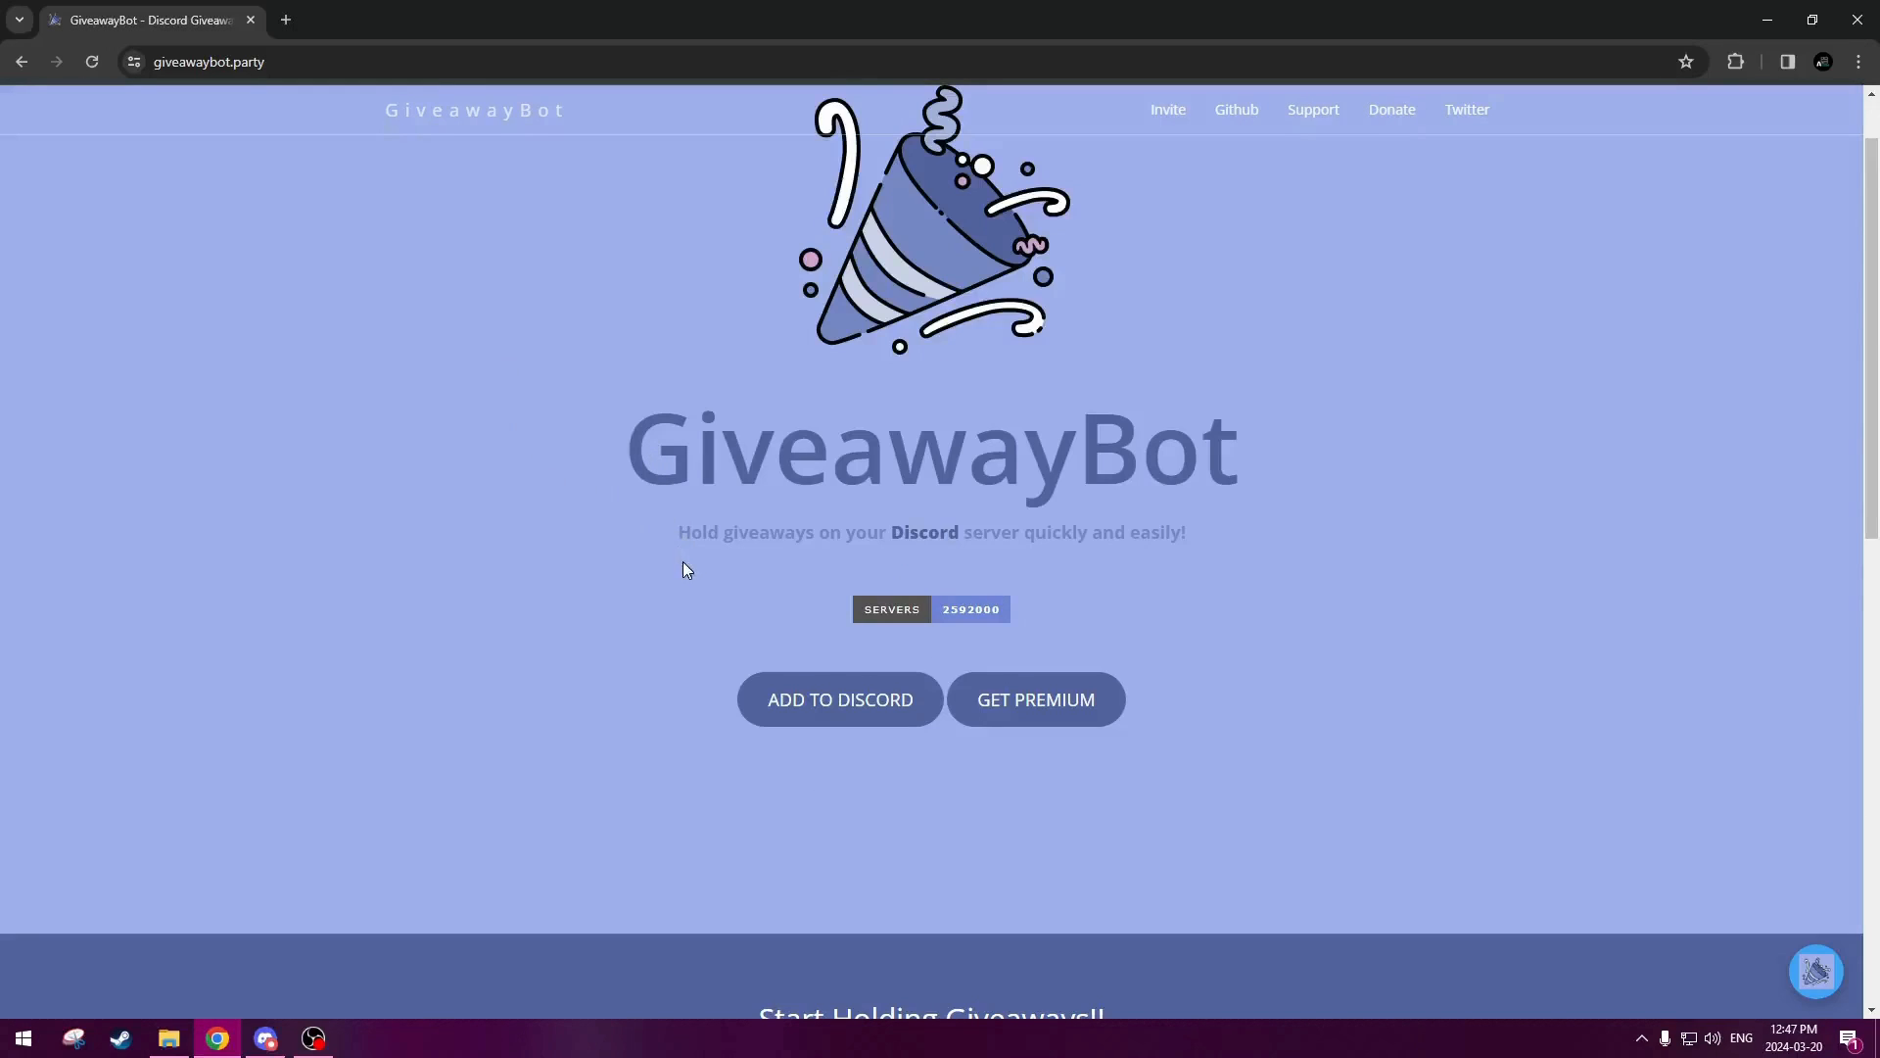
- Switch back to Discord and start GiveawayBot's /greroll command in the giveaways channel
scroll(684, 561, "down", 5)
scroll(690, 555, "up", 5)
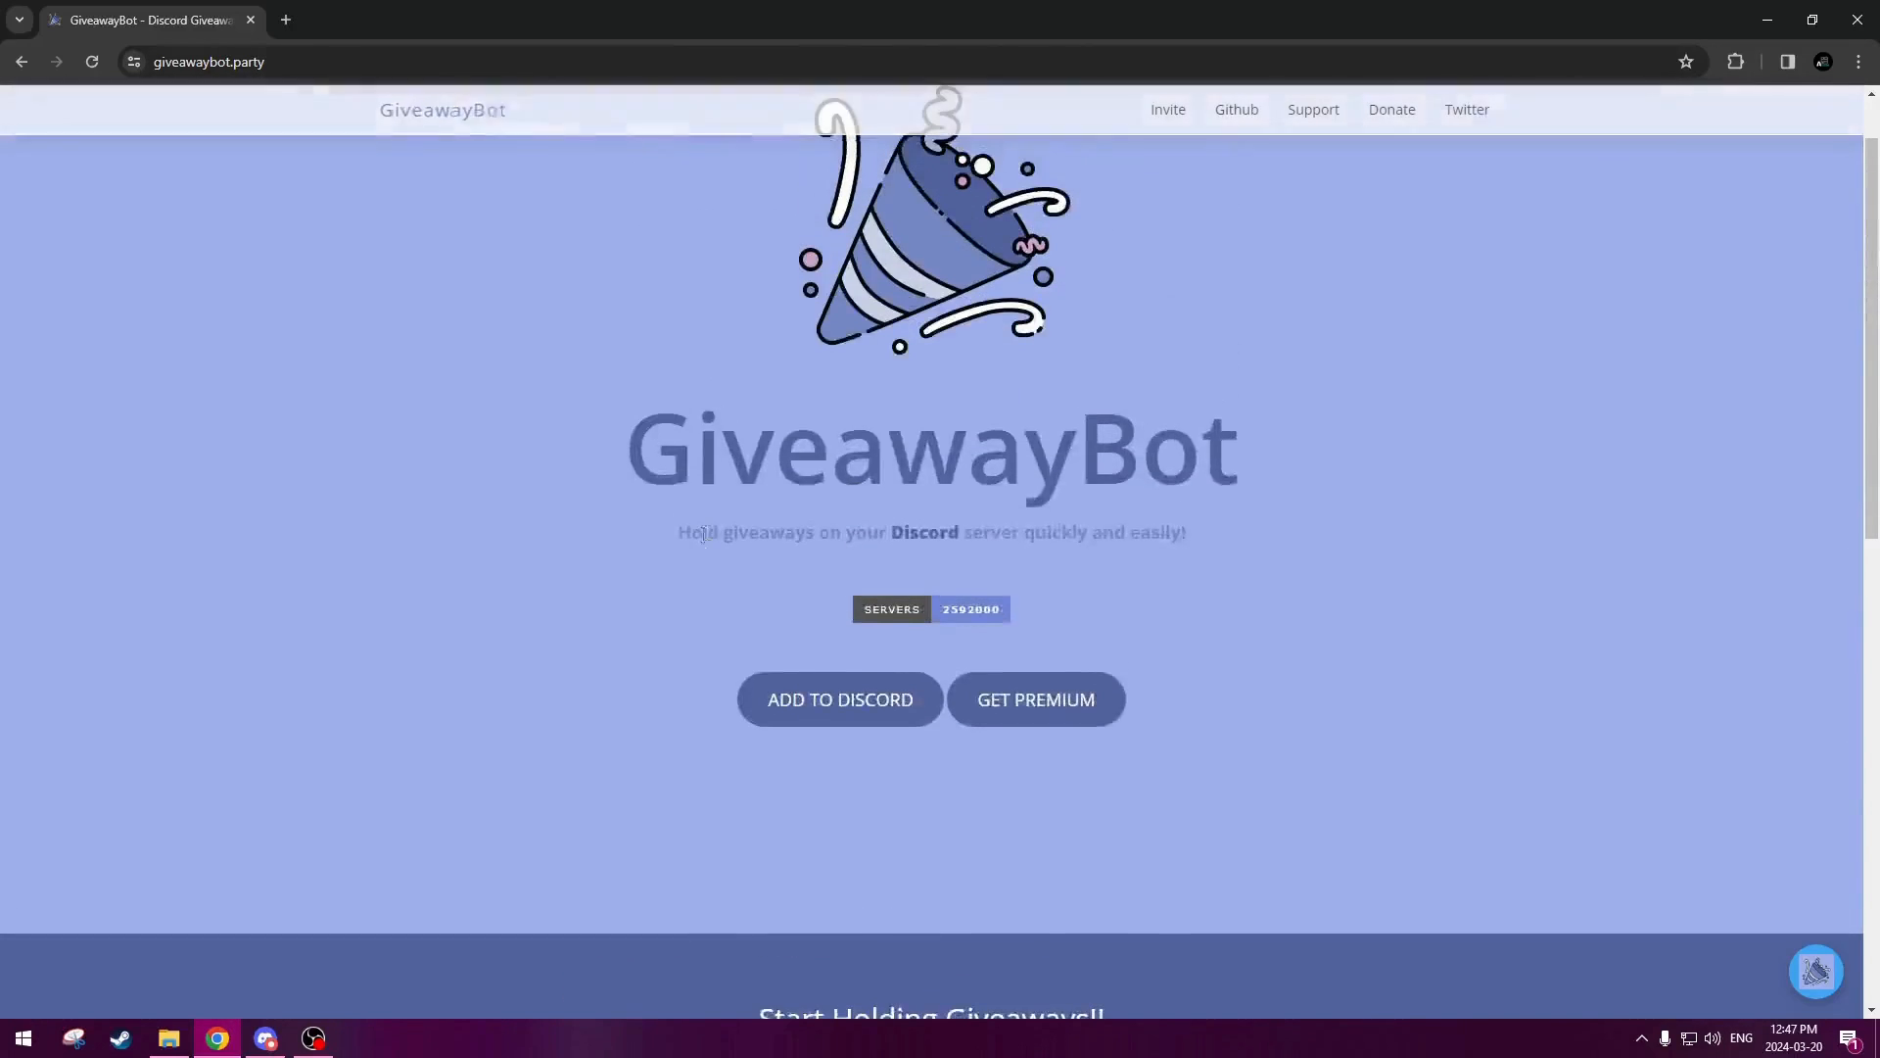
left_click(265, 1038)
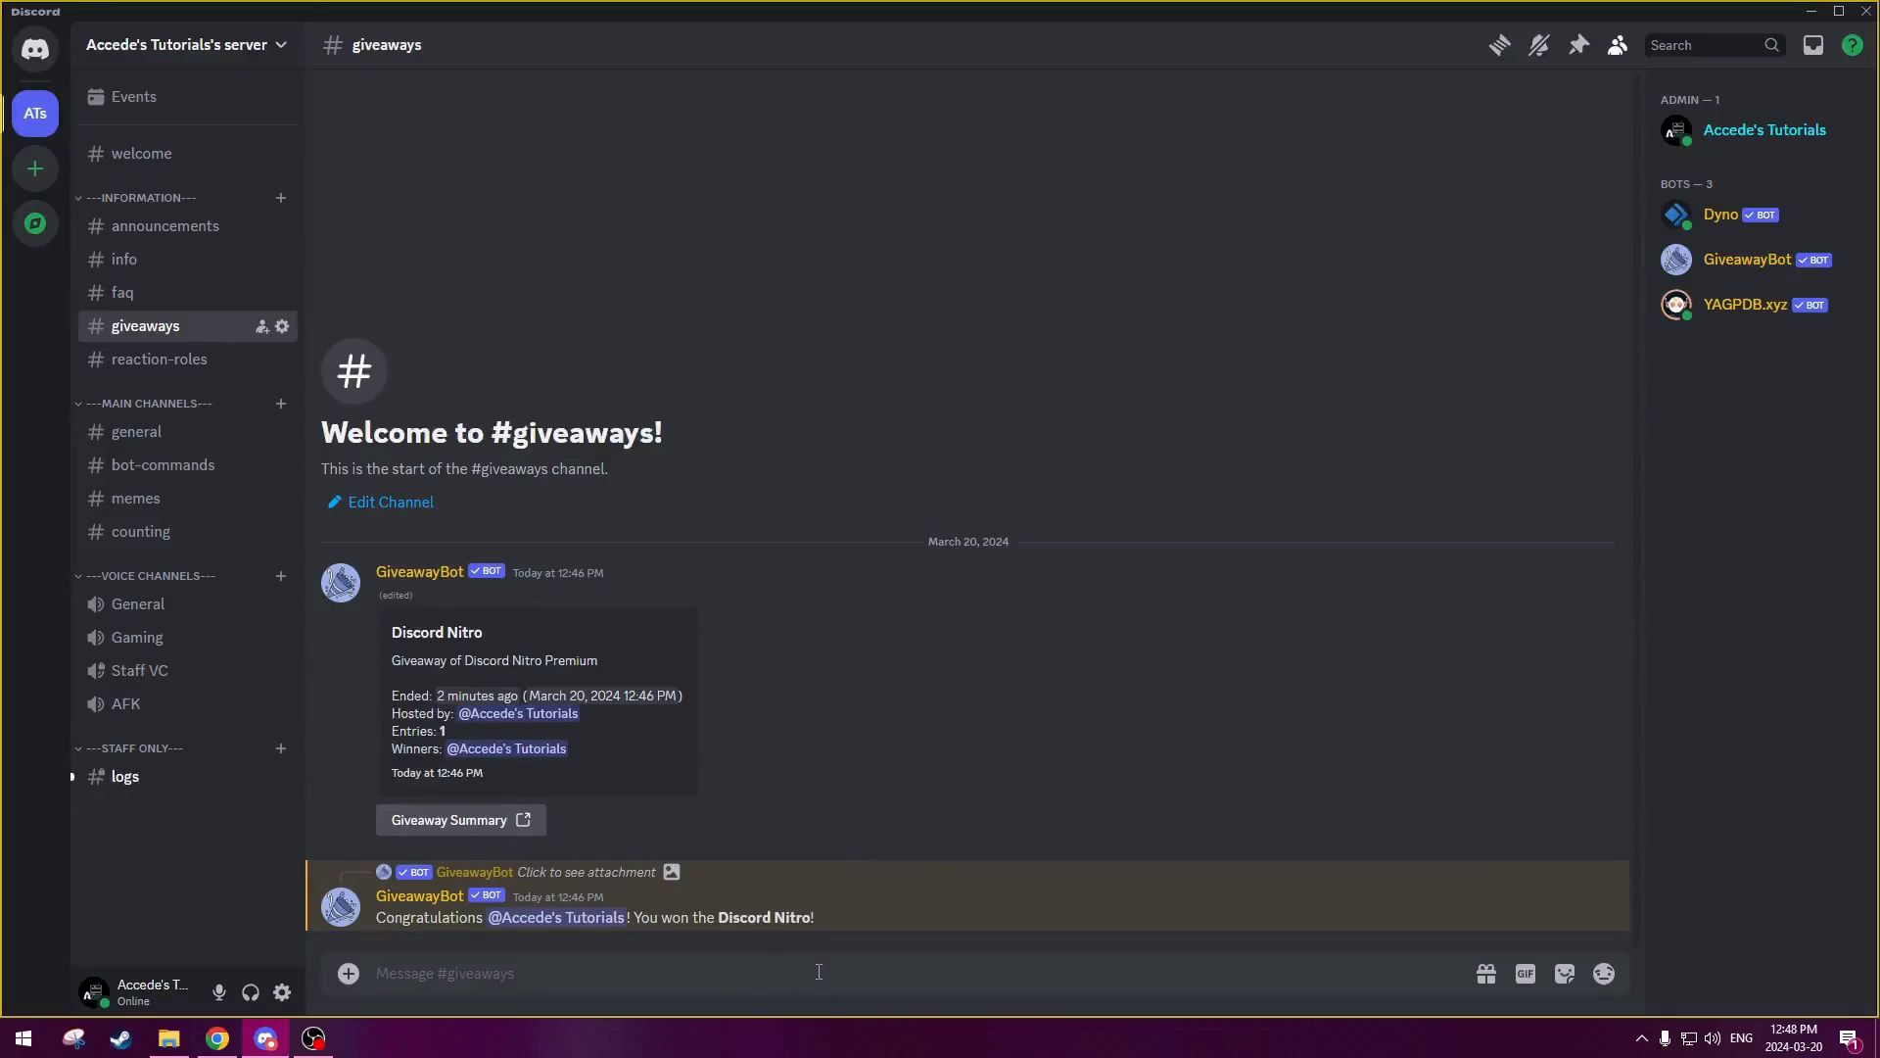
type("/greroll")
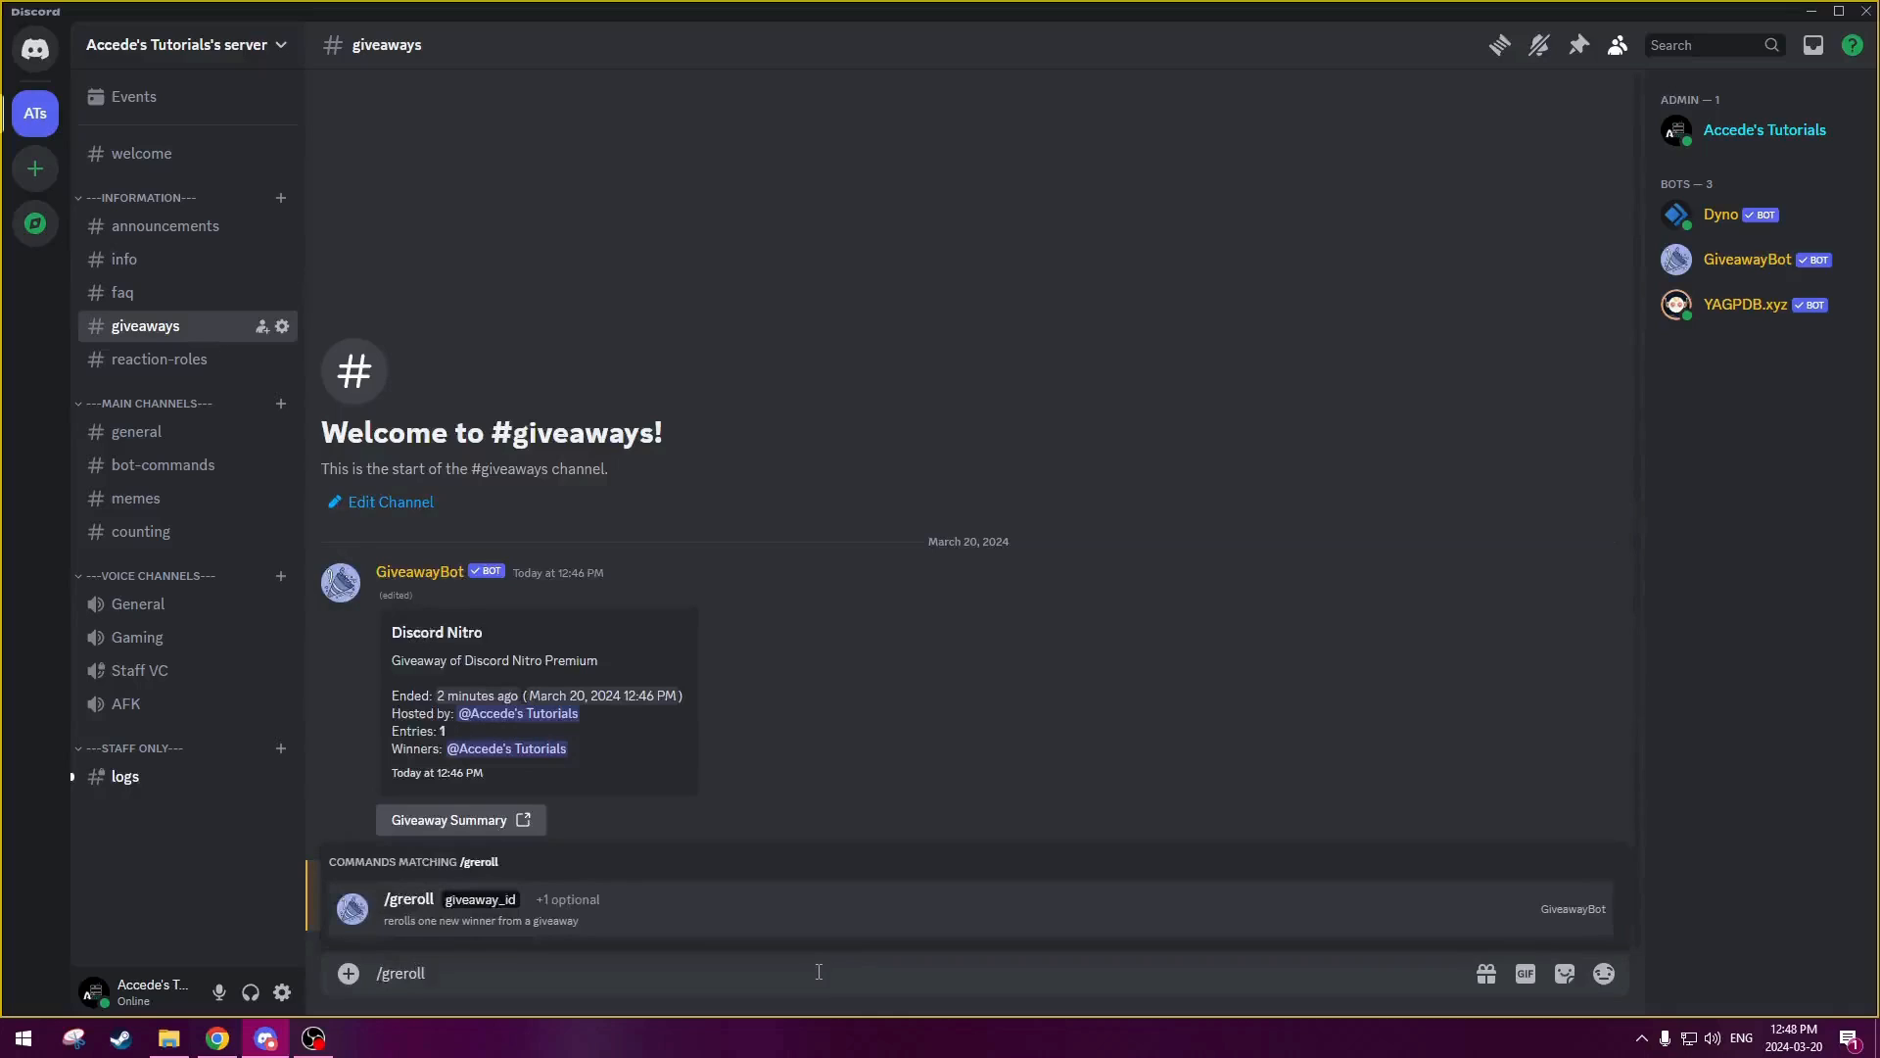
key("Return")
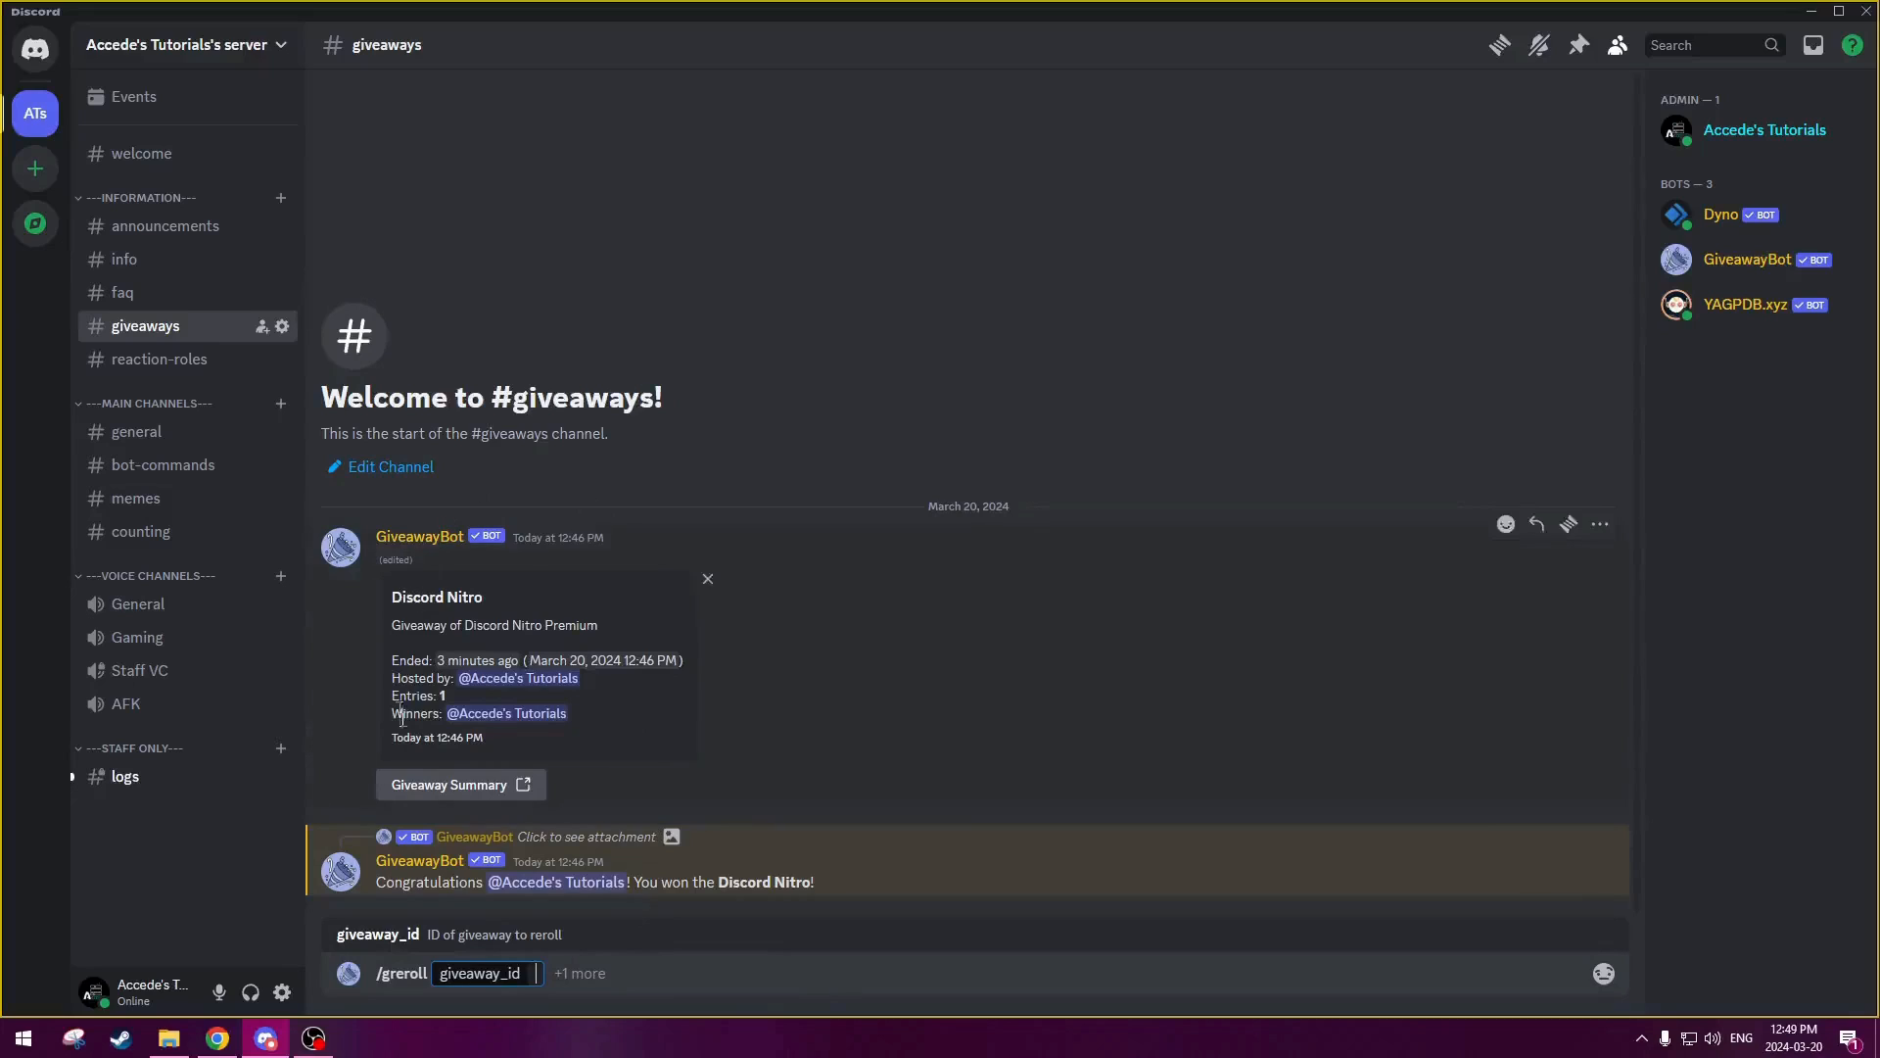
- Open the Discord Nitro giveaway's summary page in the browser and copy its giveaway ID
left_click(460, 788)
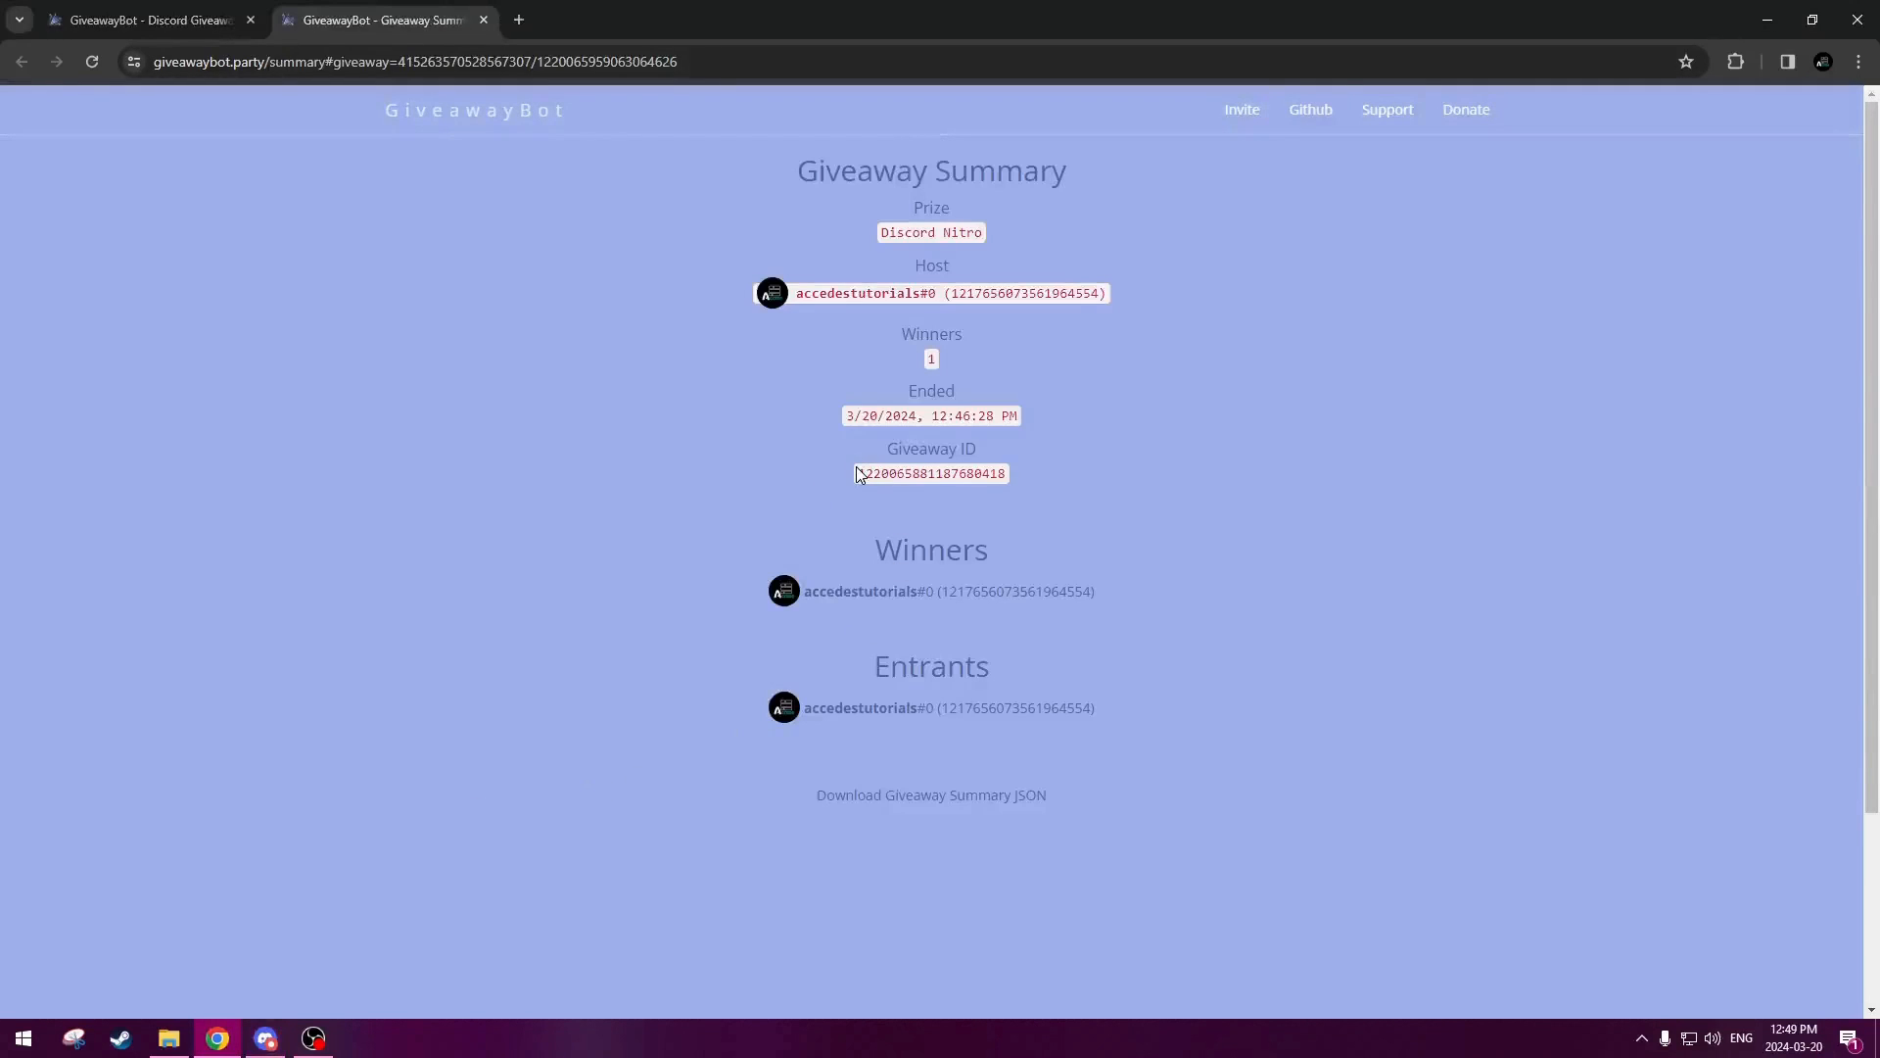
left_click_drag(859, 476, 1019, 494)
key("ctrl+c")
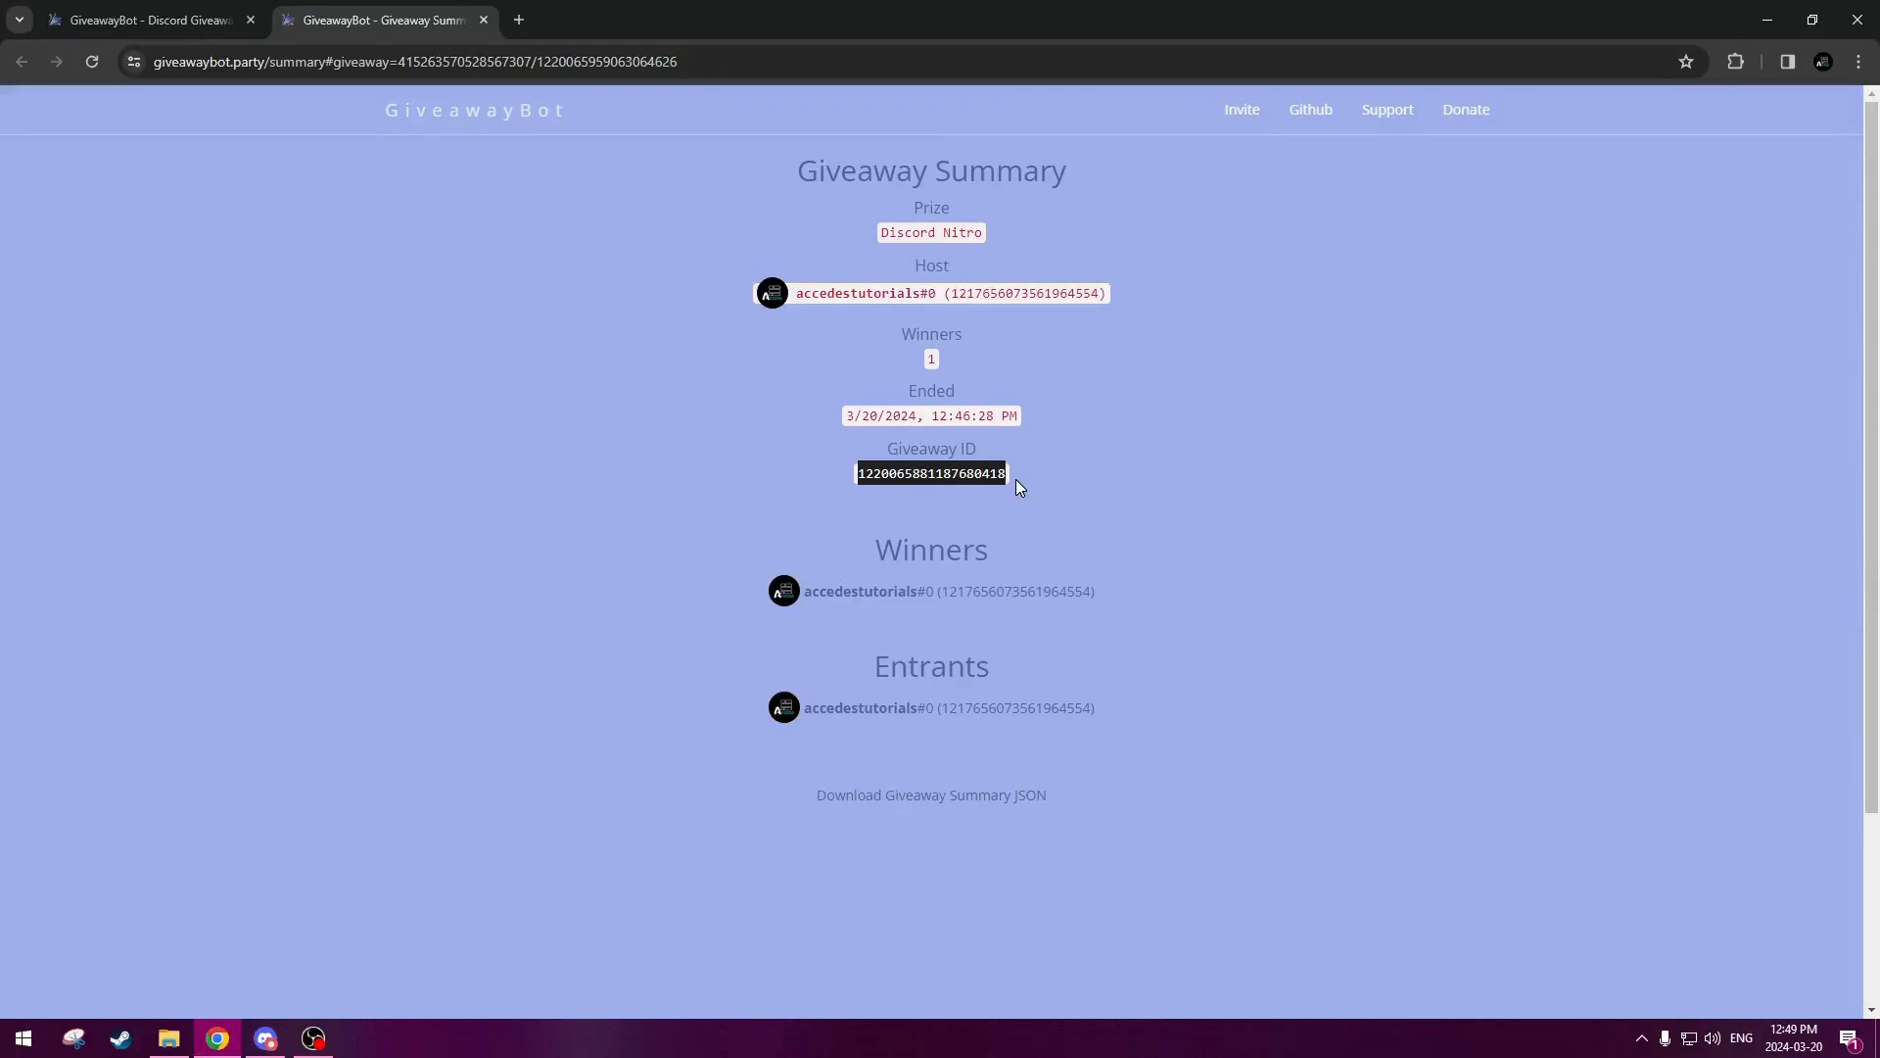
left_click(1017, 479)
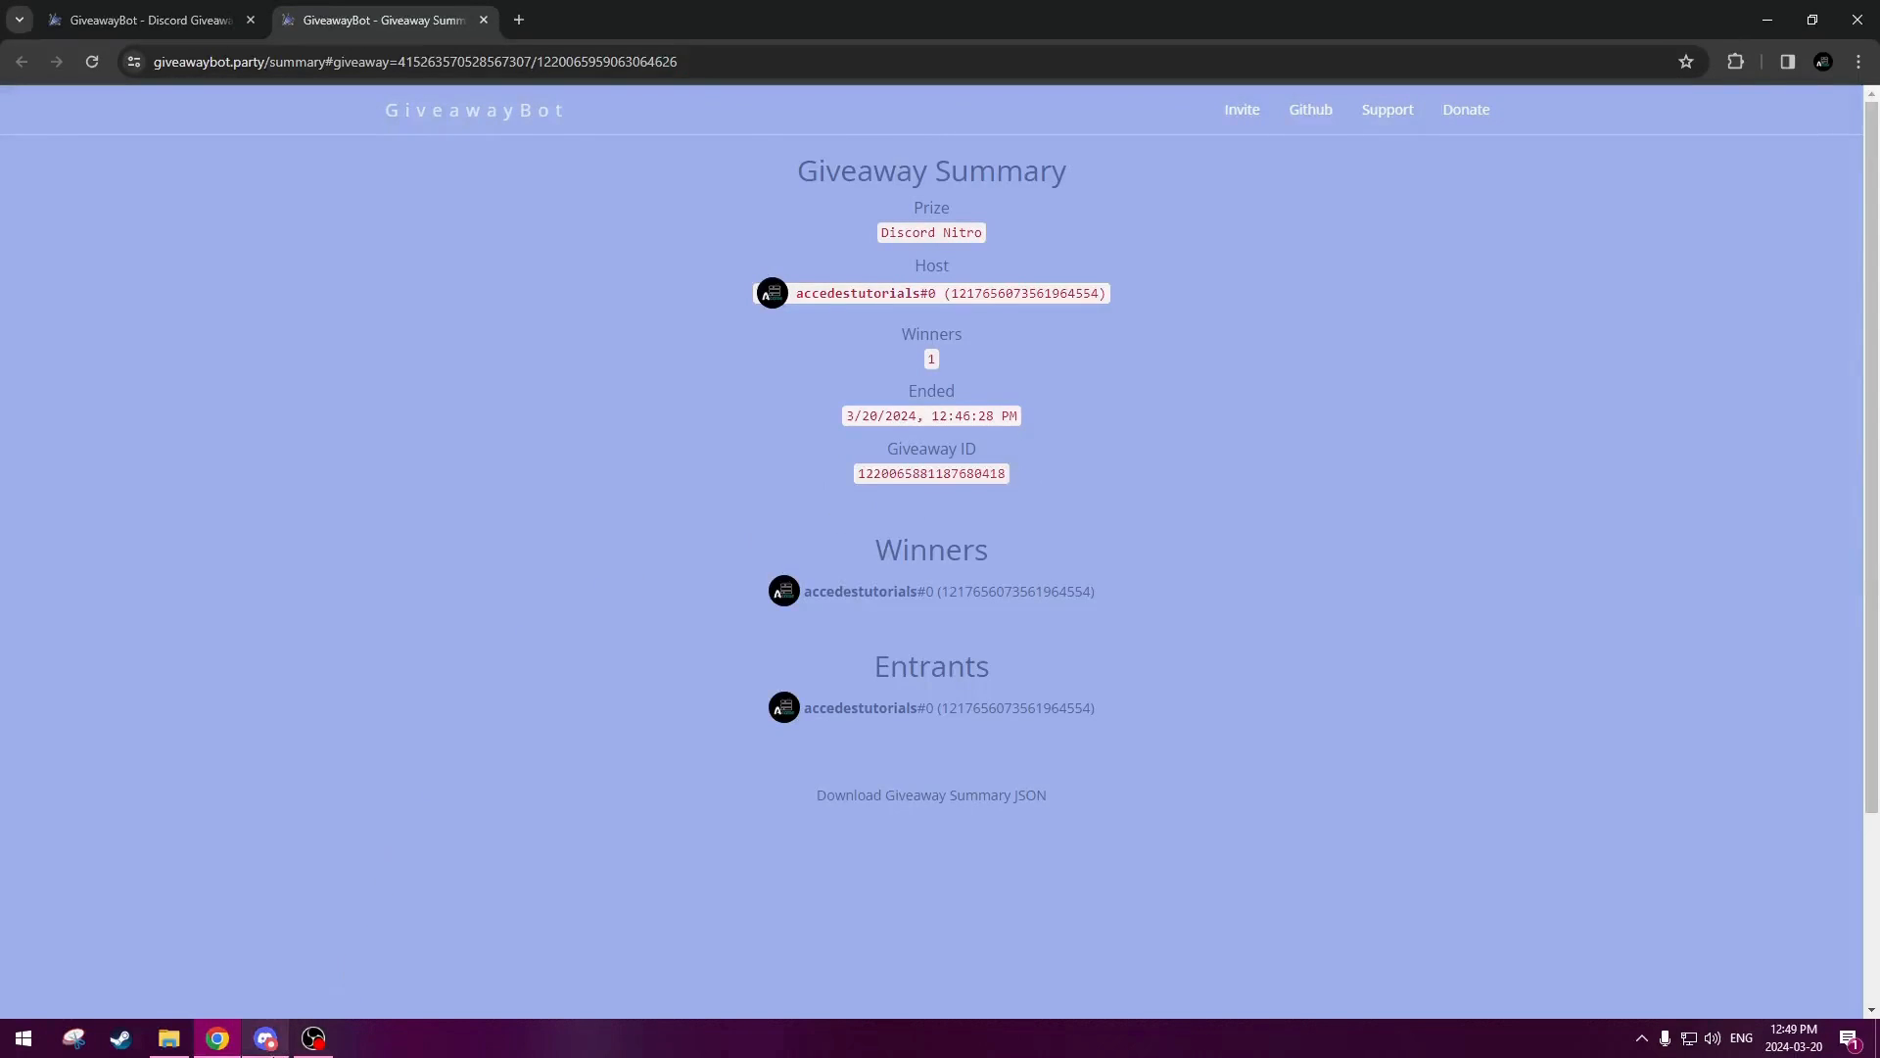
- Return to Discord, paste the copied ID as /greroll's giveaway_id, and reroll the giveaway
left_click(266, 1038)
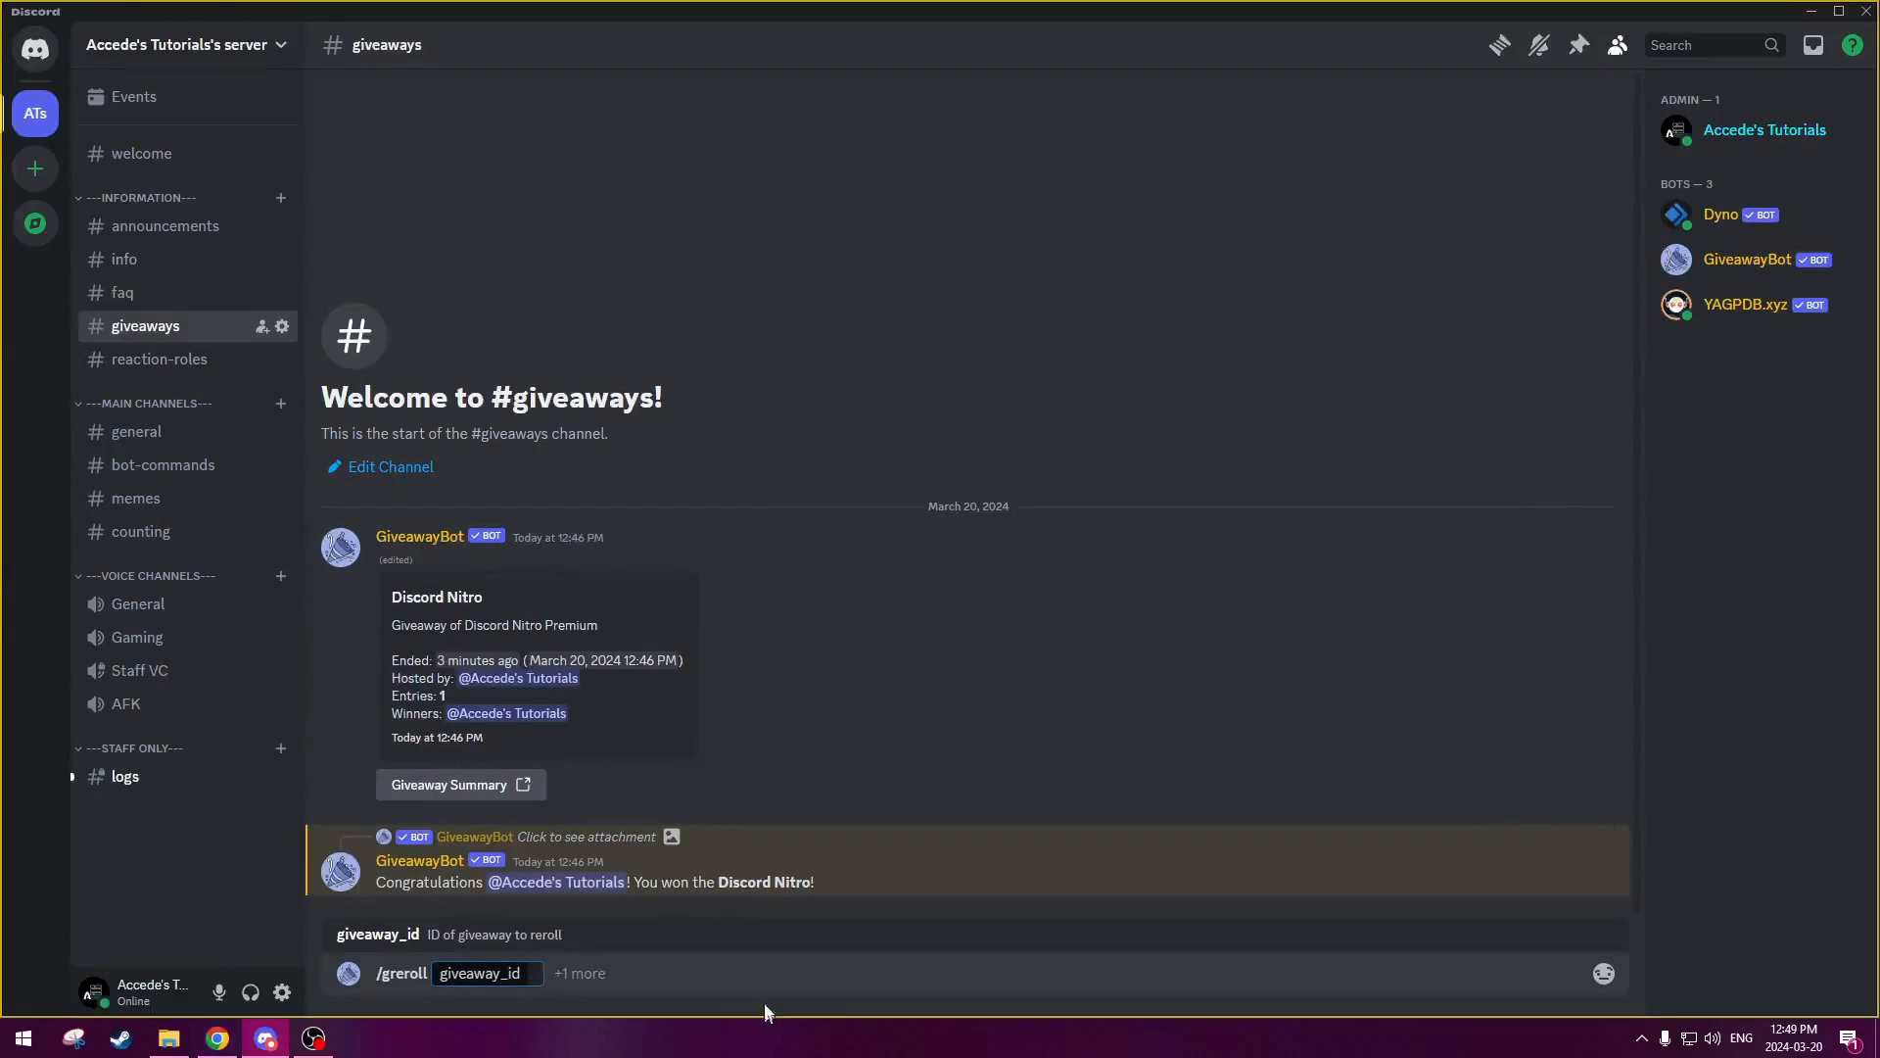
key("ctrl+v")
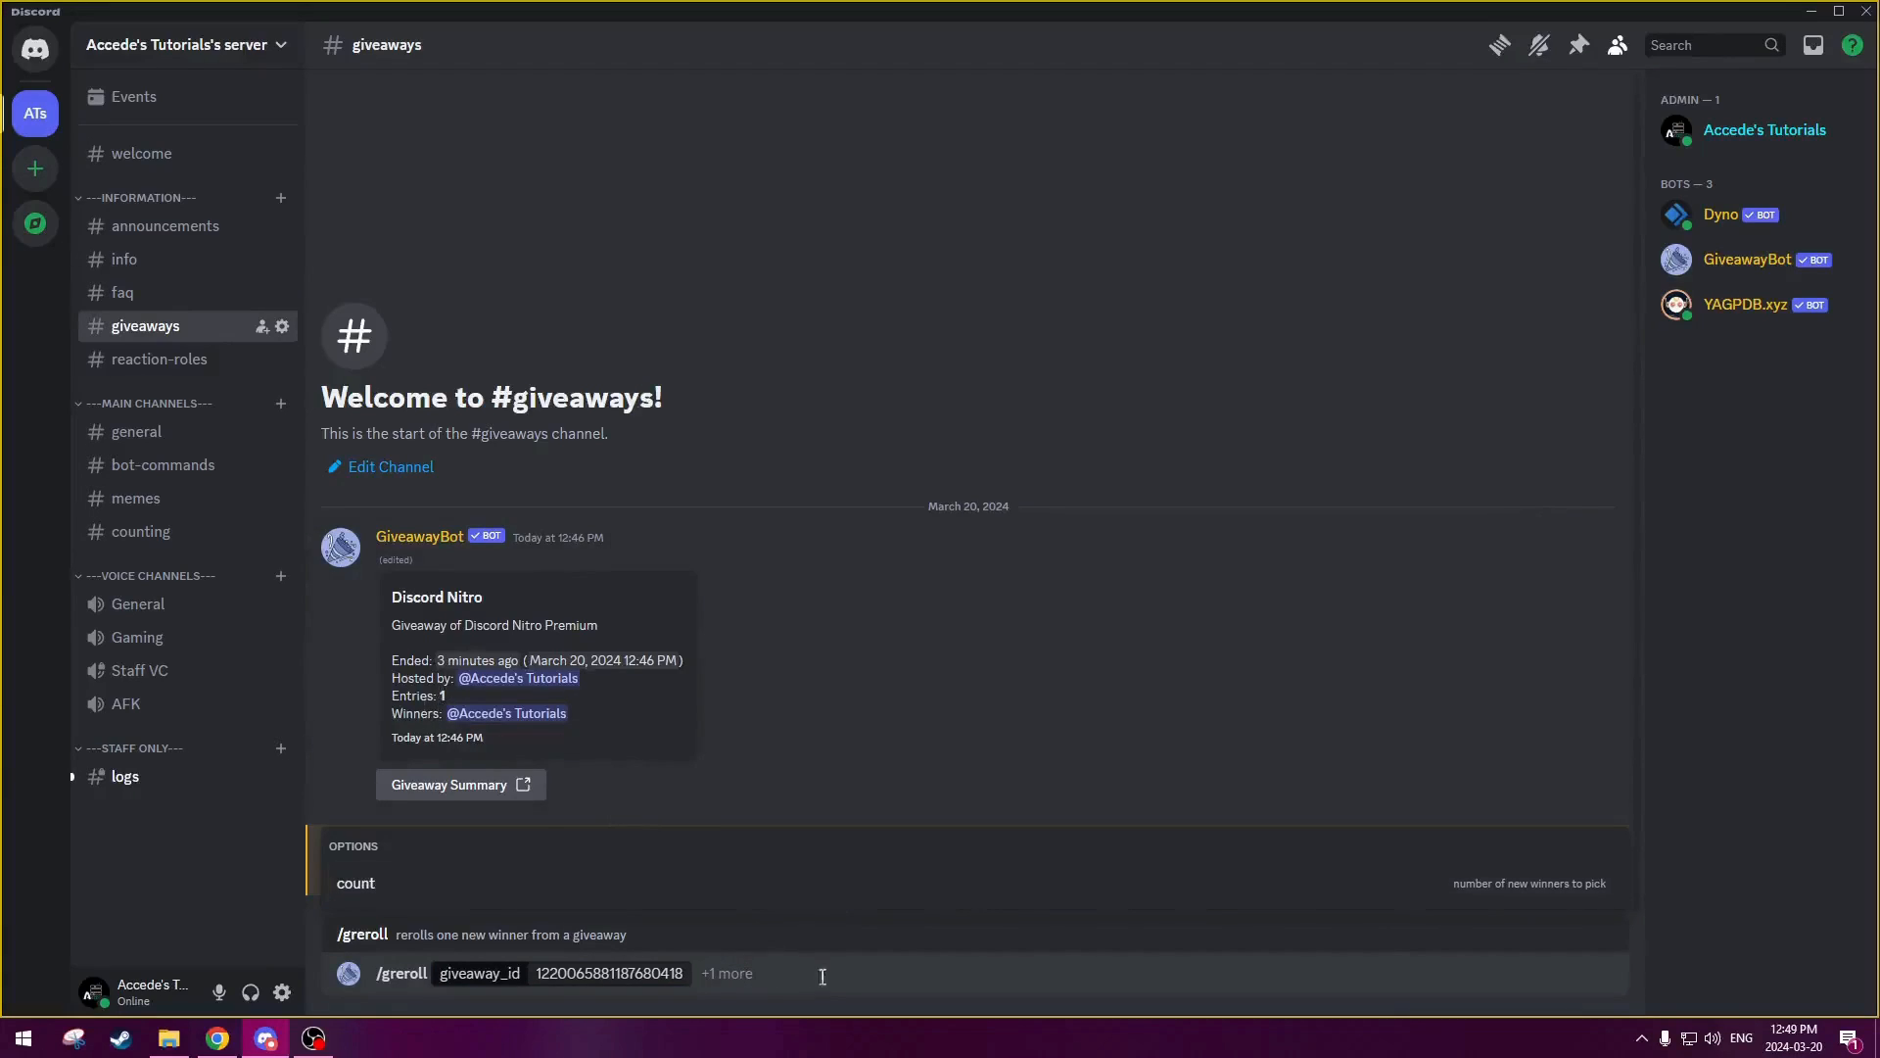
key("Return")
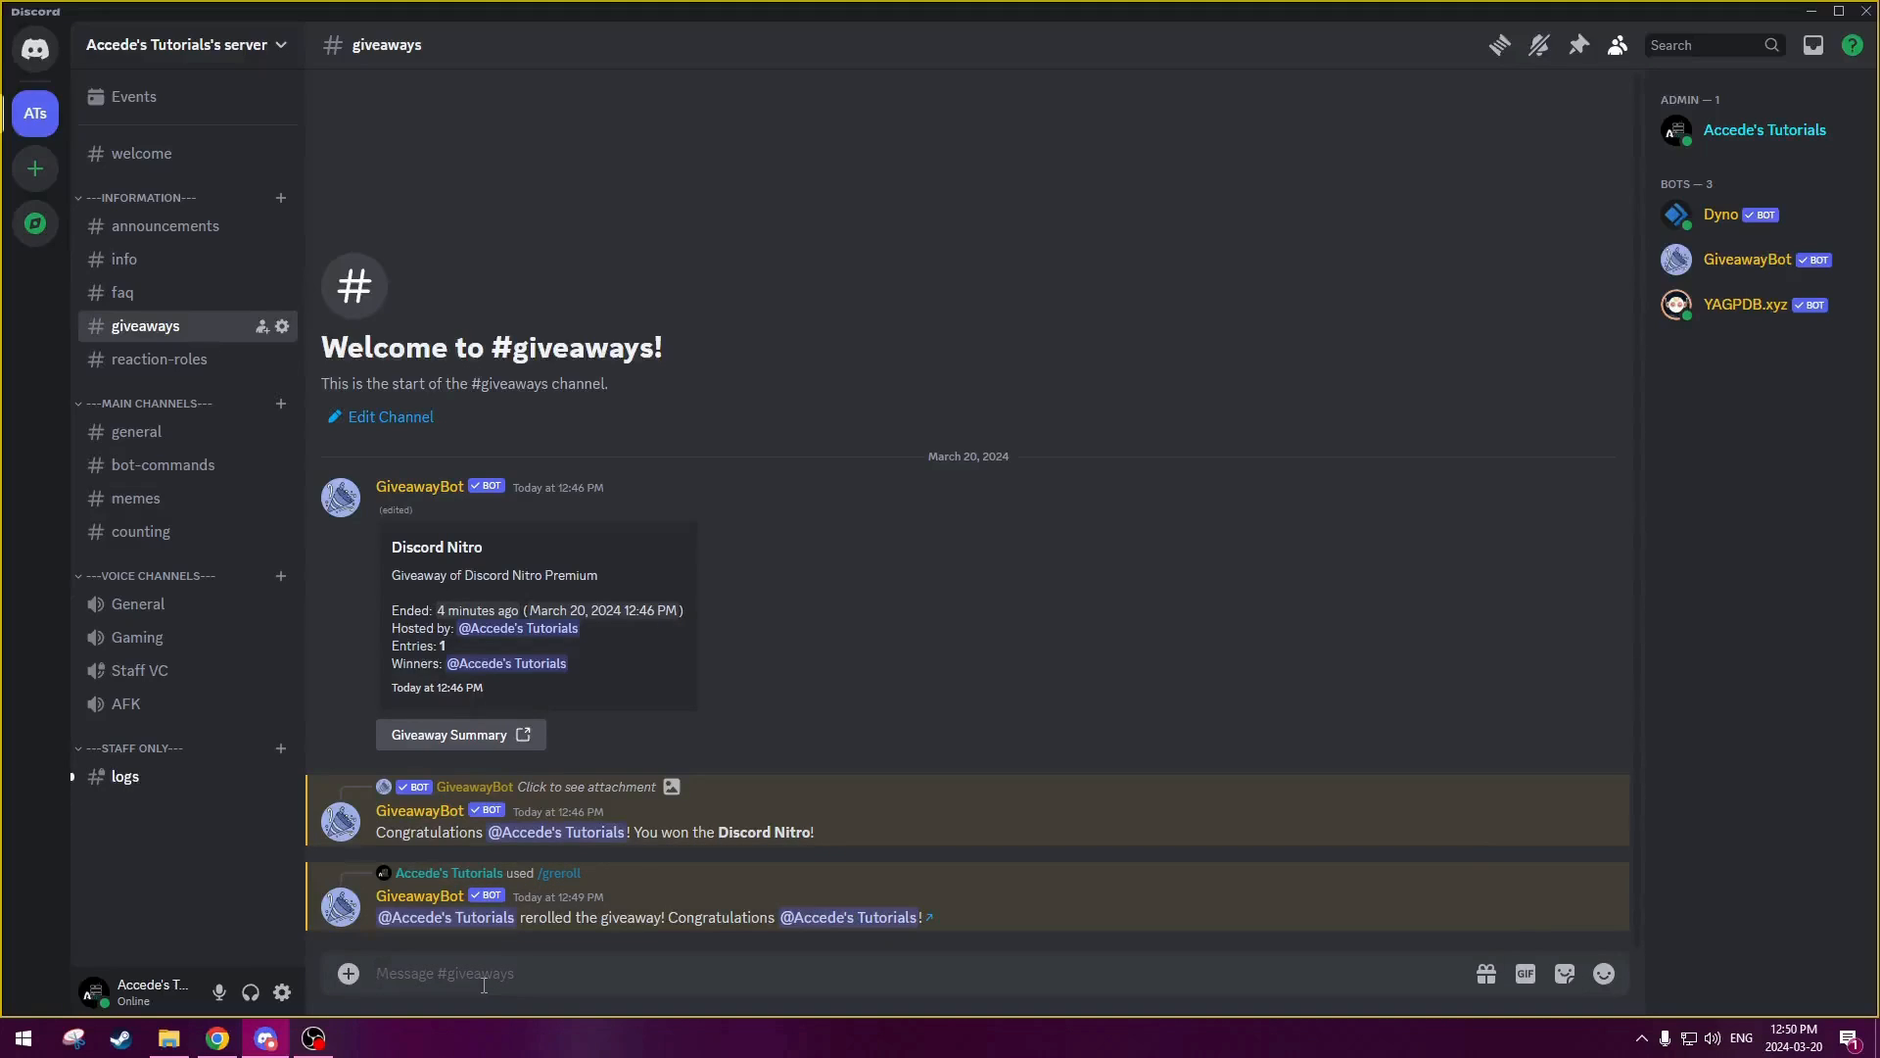
- Run /glist in the giveaways channel, read GiveawayBot's reply about active giveaways, and dismiss it
type("/glist")
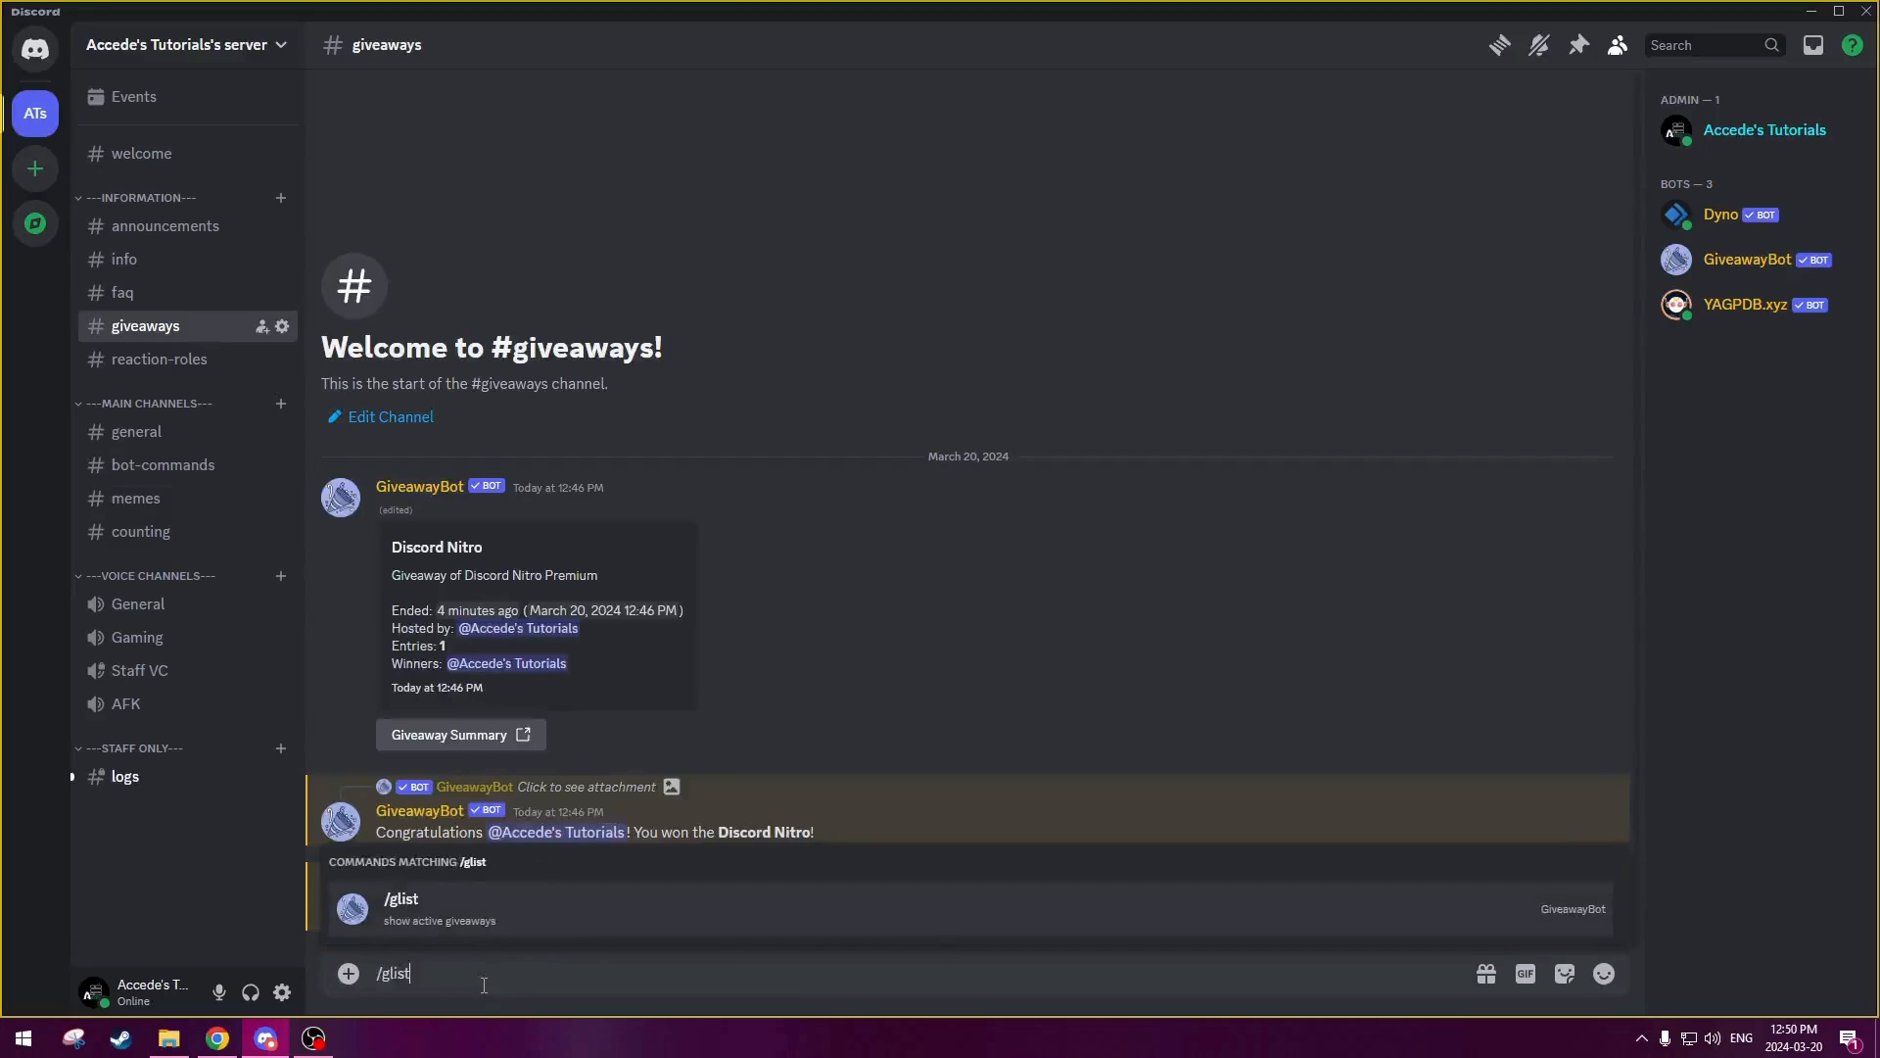
key("Tab")
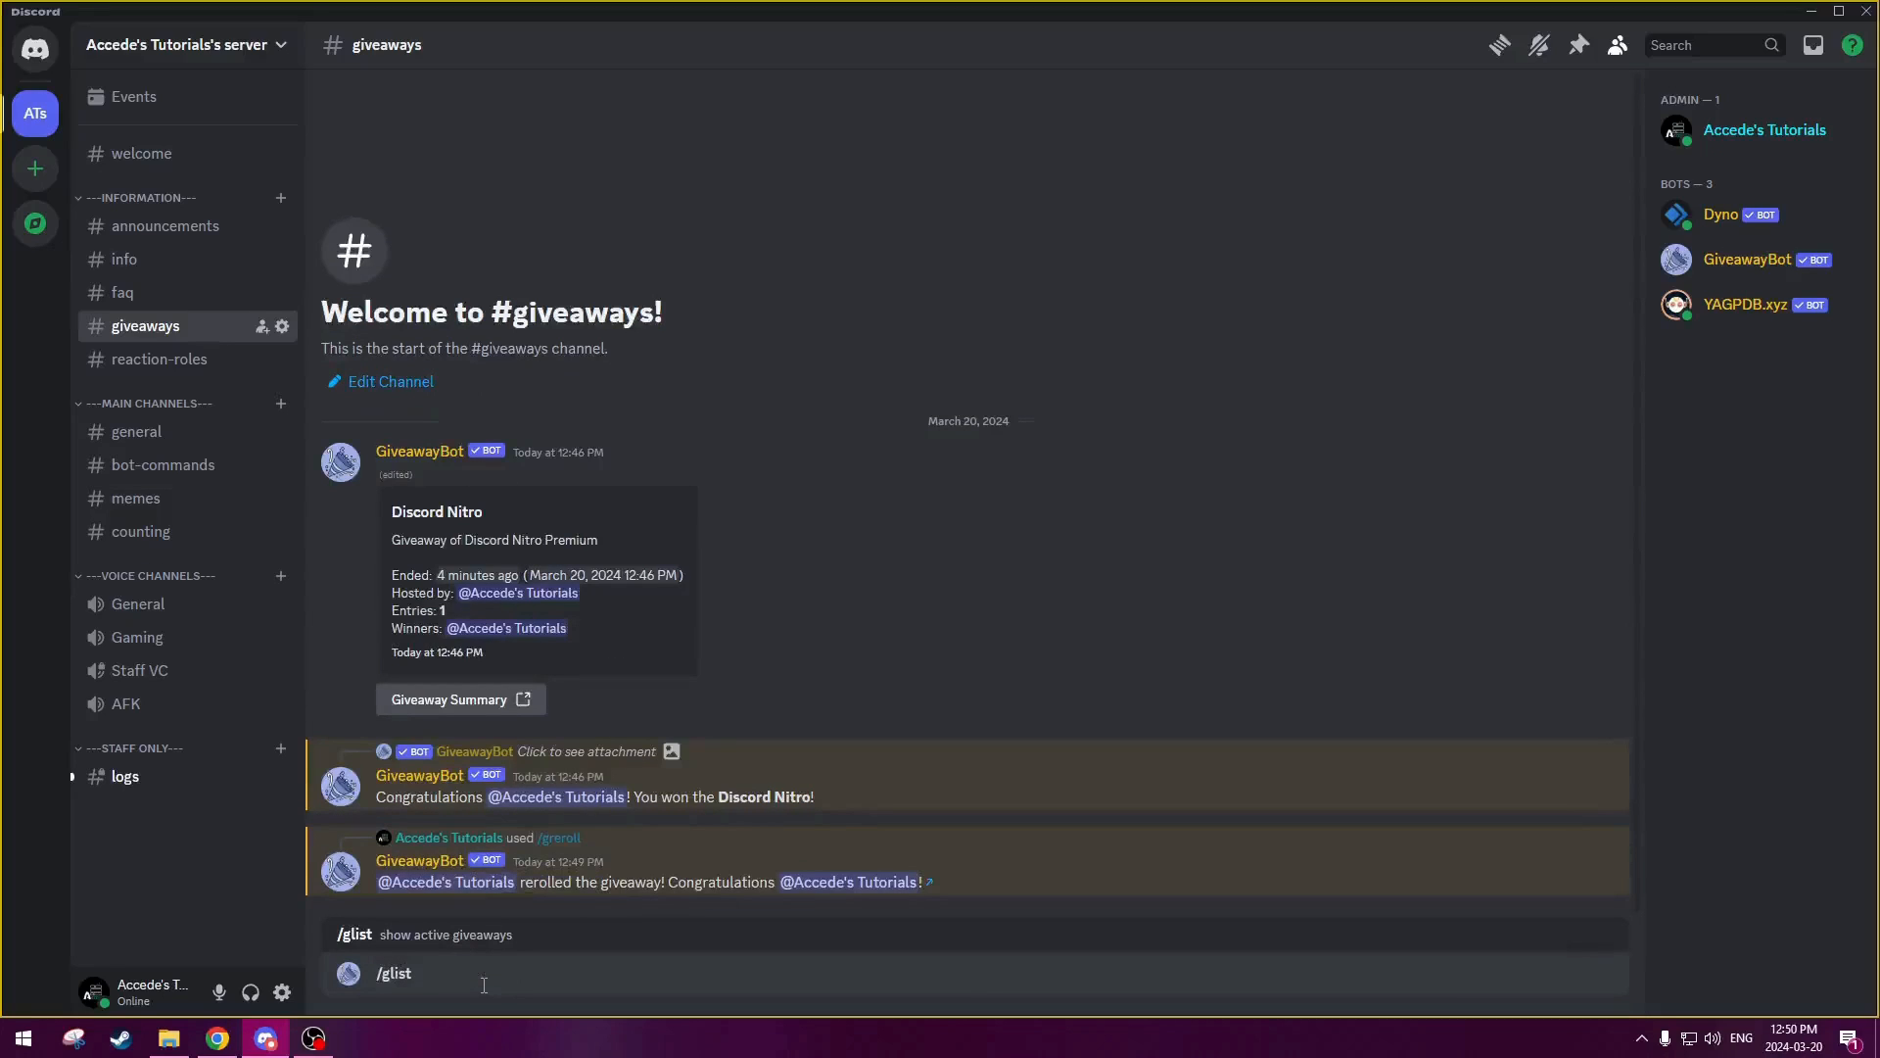
key("Return")
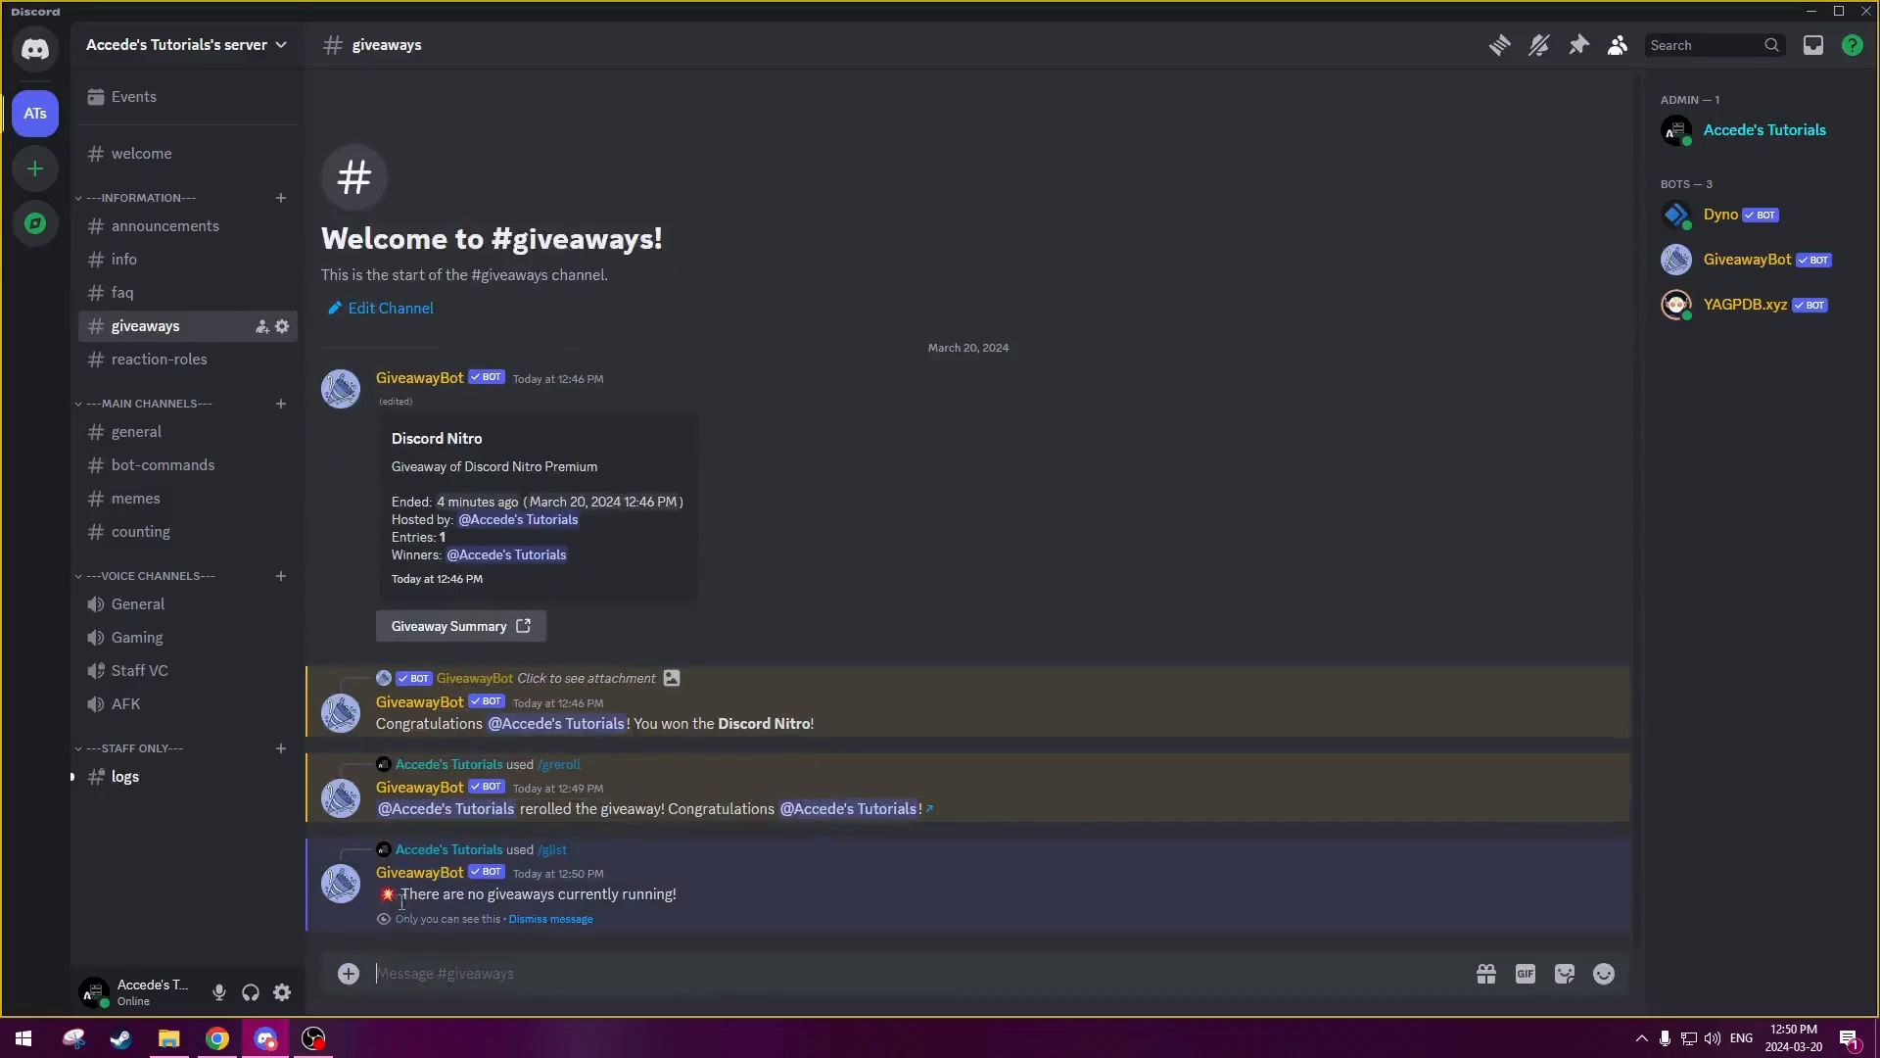
left_click_drag(399, 893, 621, 903)
left_click(620, 903)
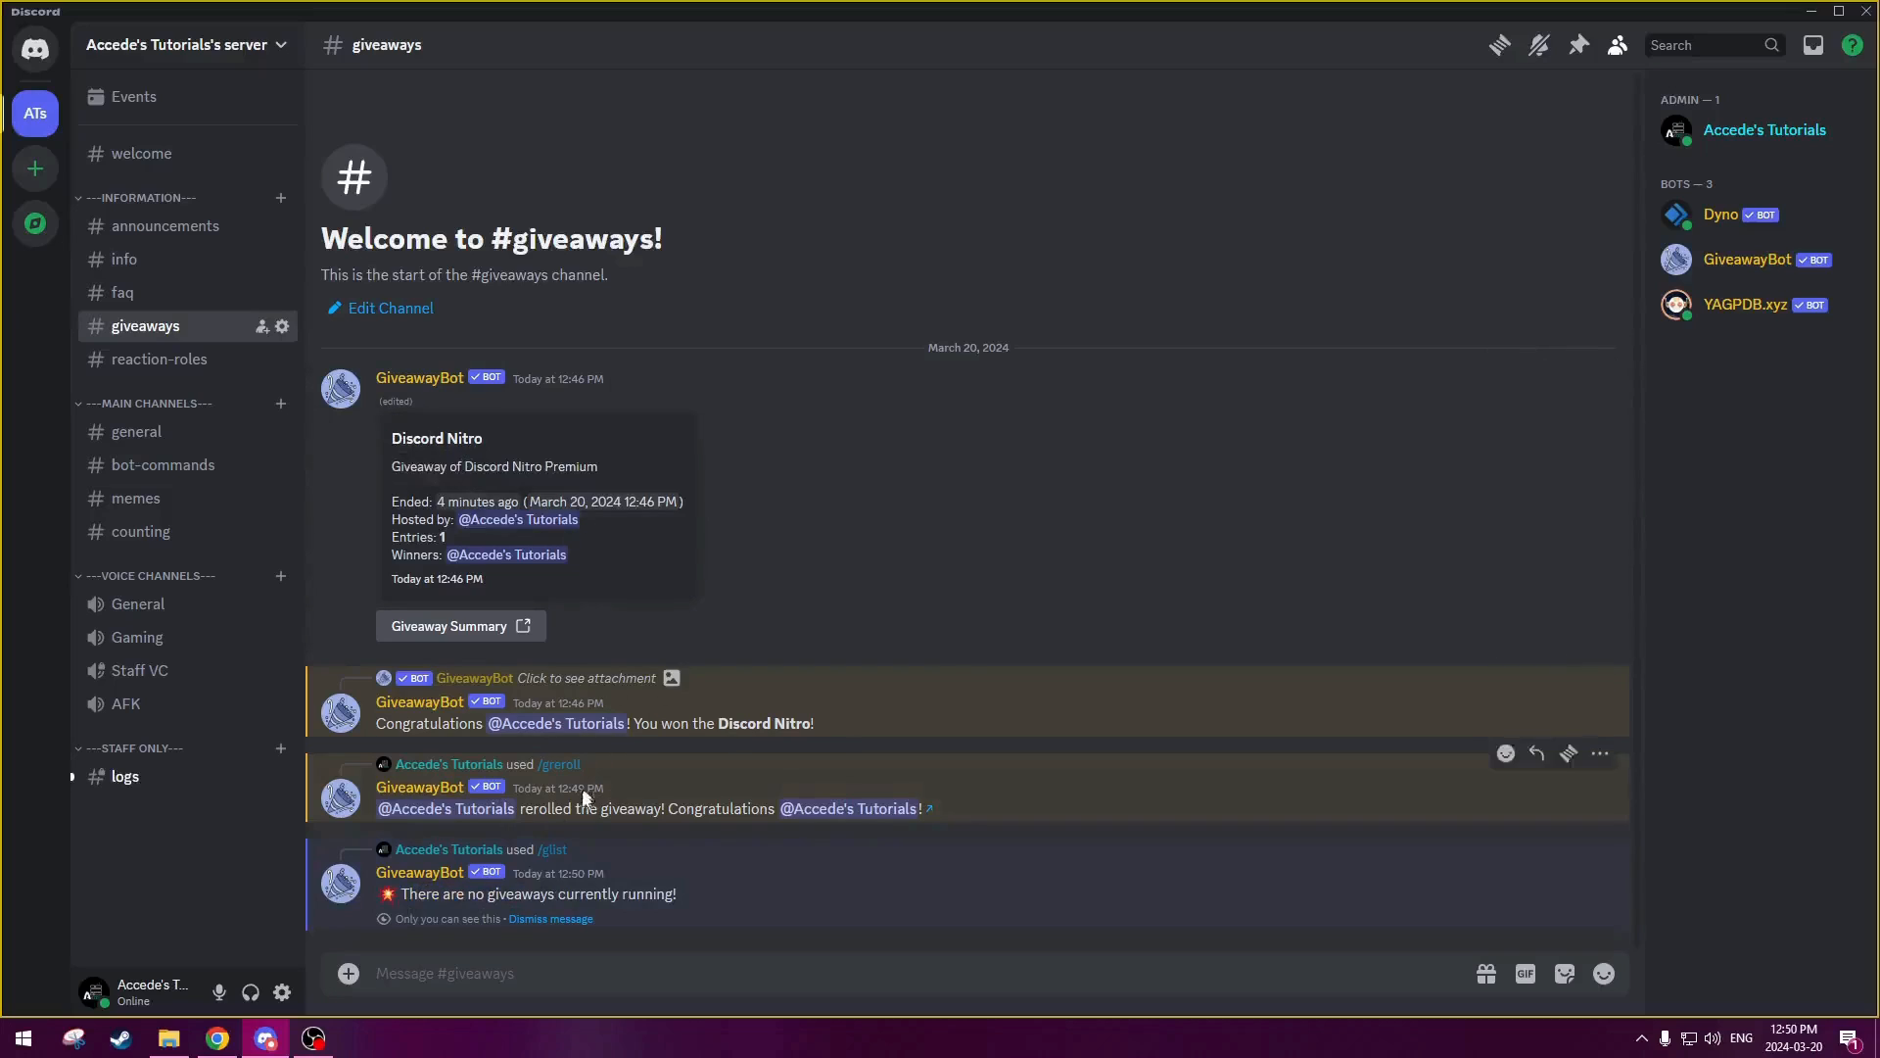
left_click(550, 919)
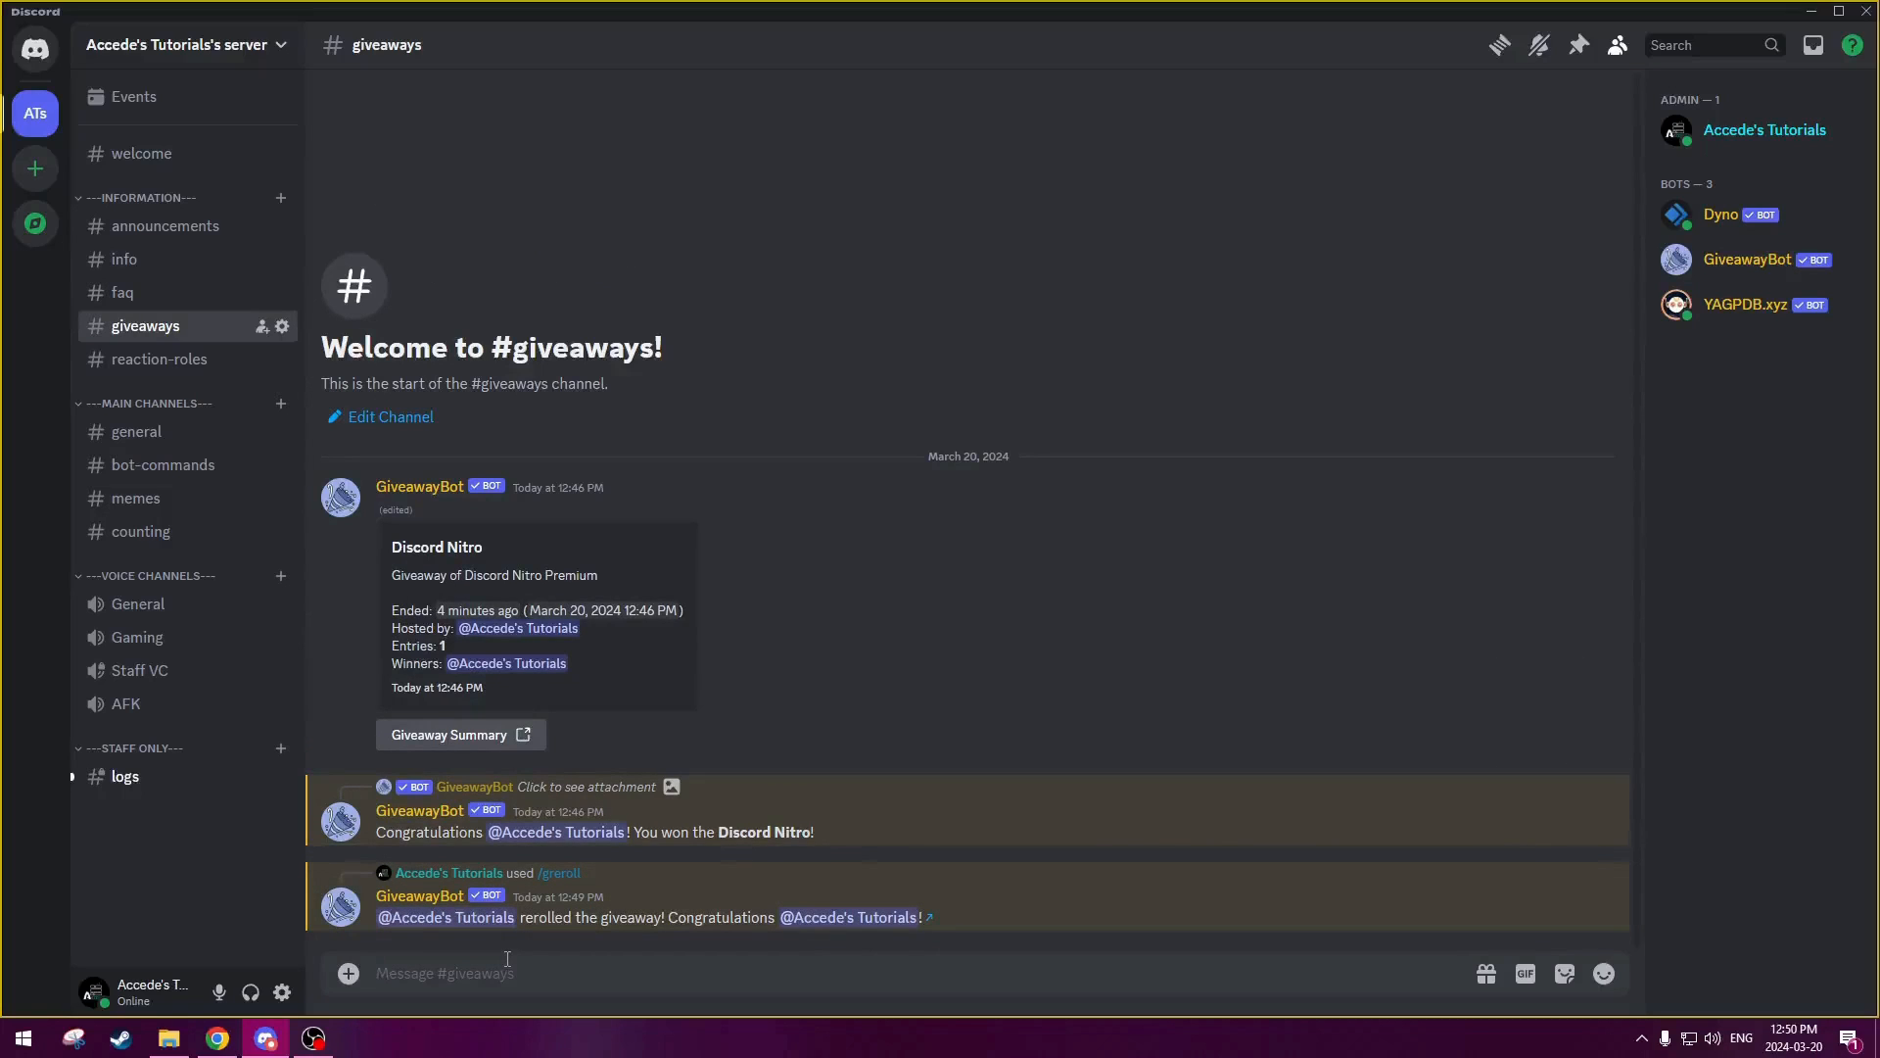
- Create a giveaway with /gcreate, setting the duration to 10m and the prize to Discord Nitro with 1 winner
type("/gcreate")
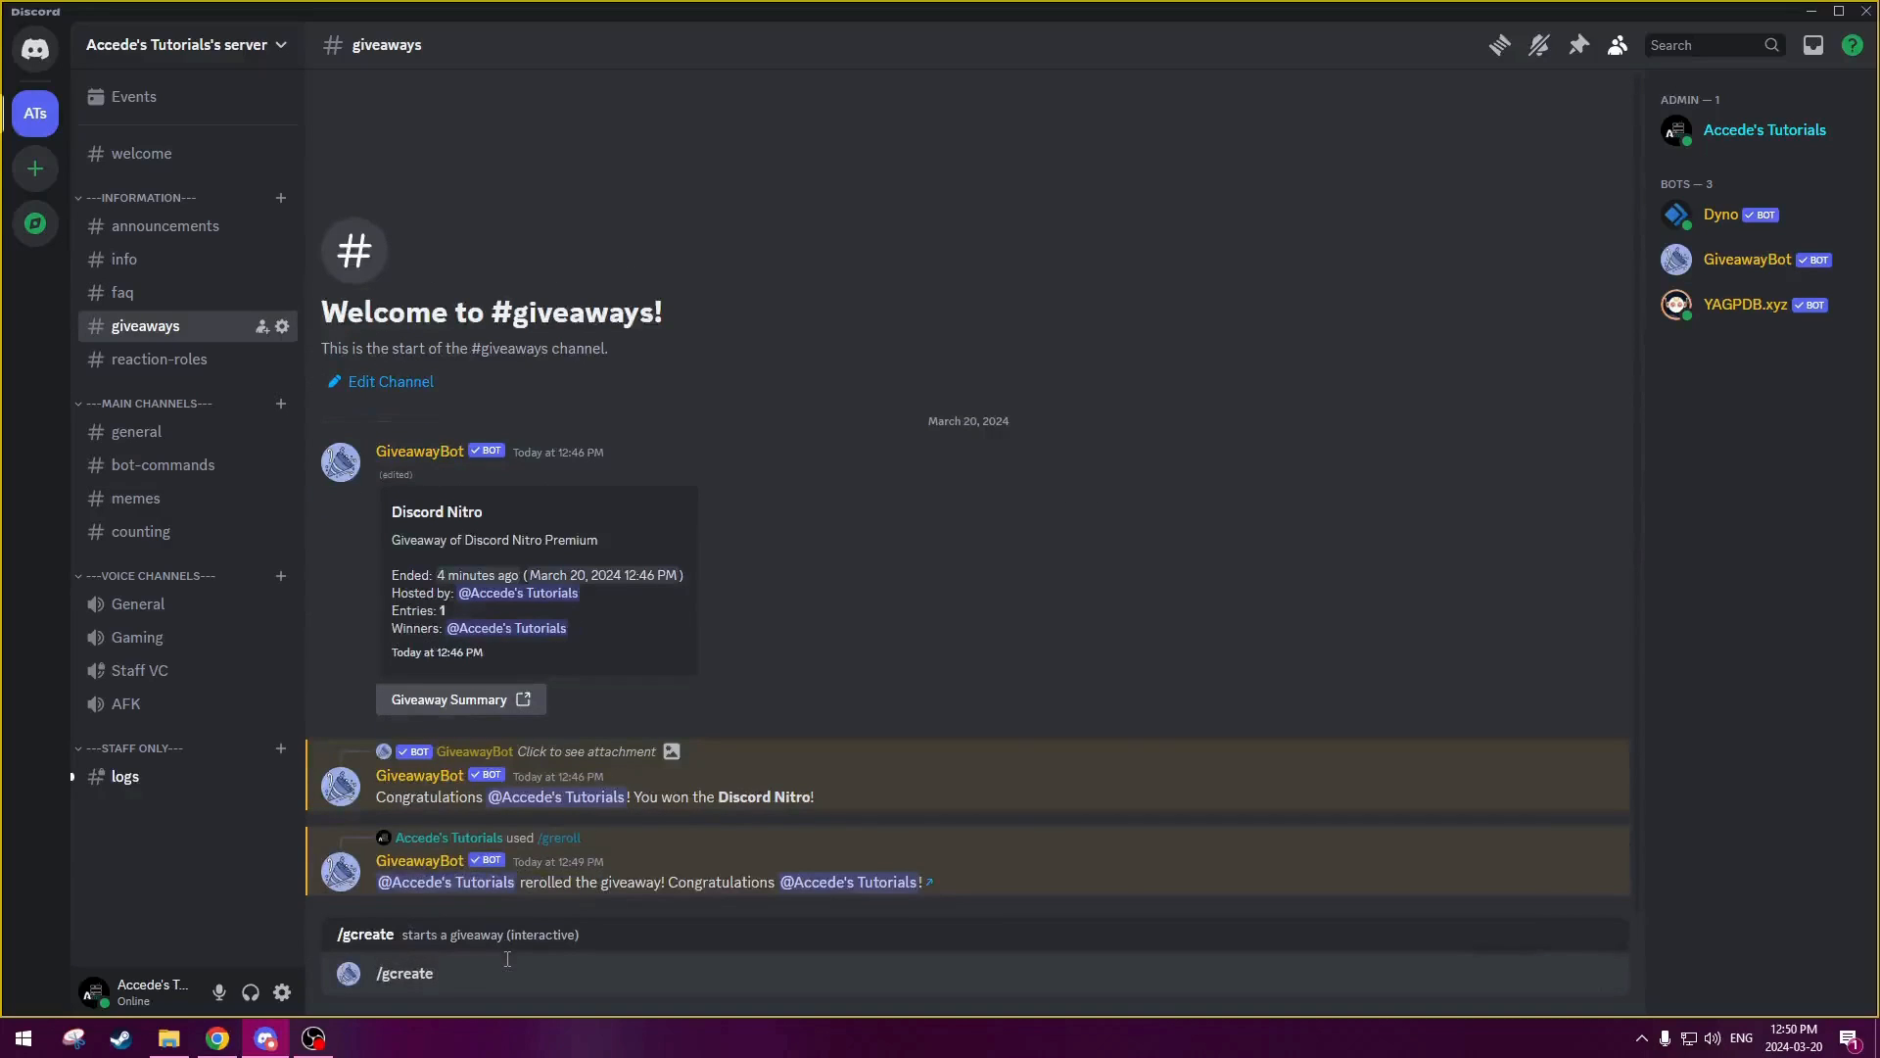
key("Return")
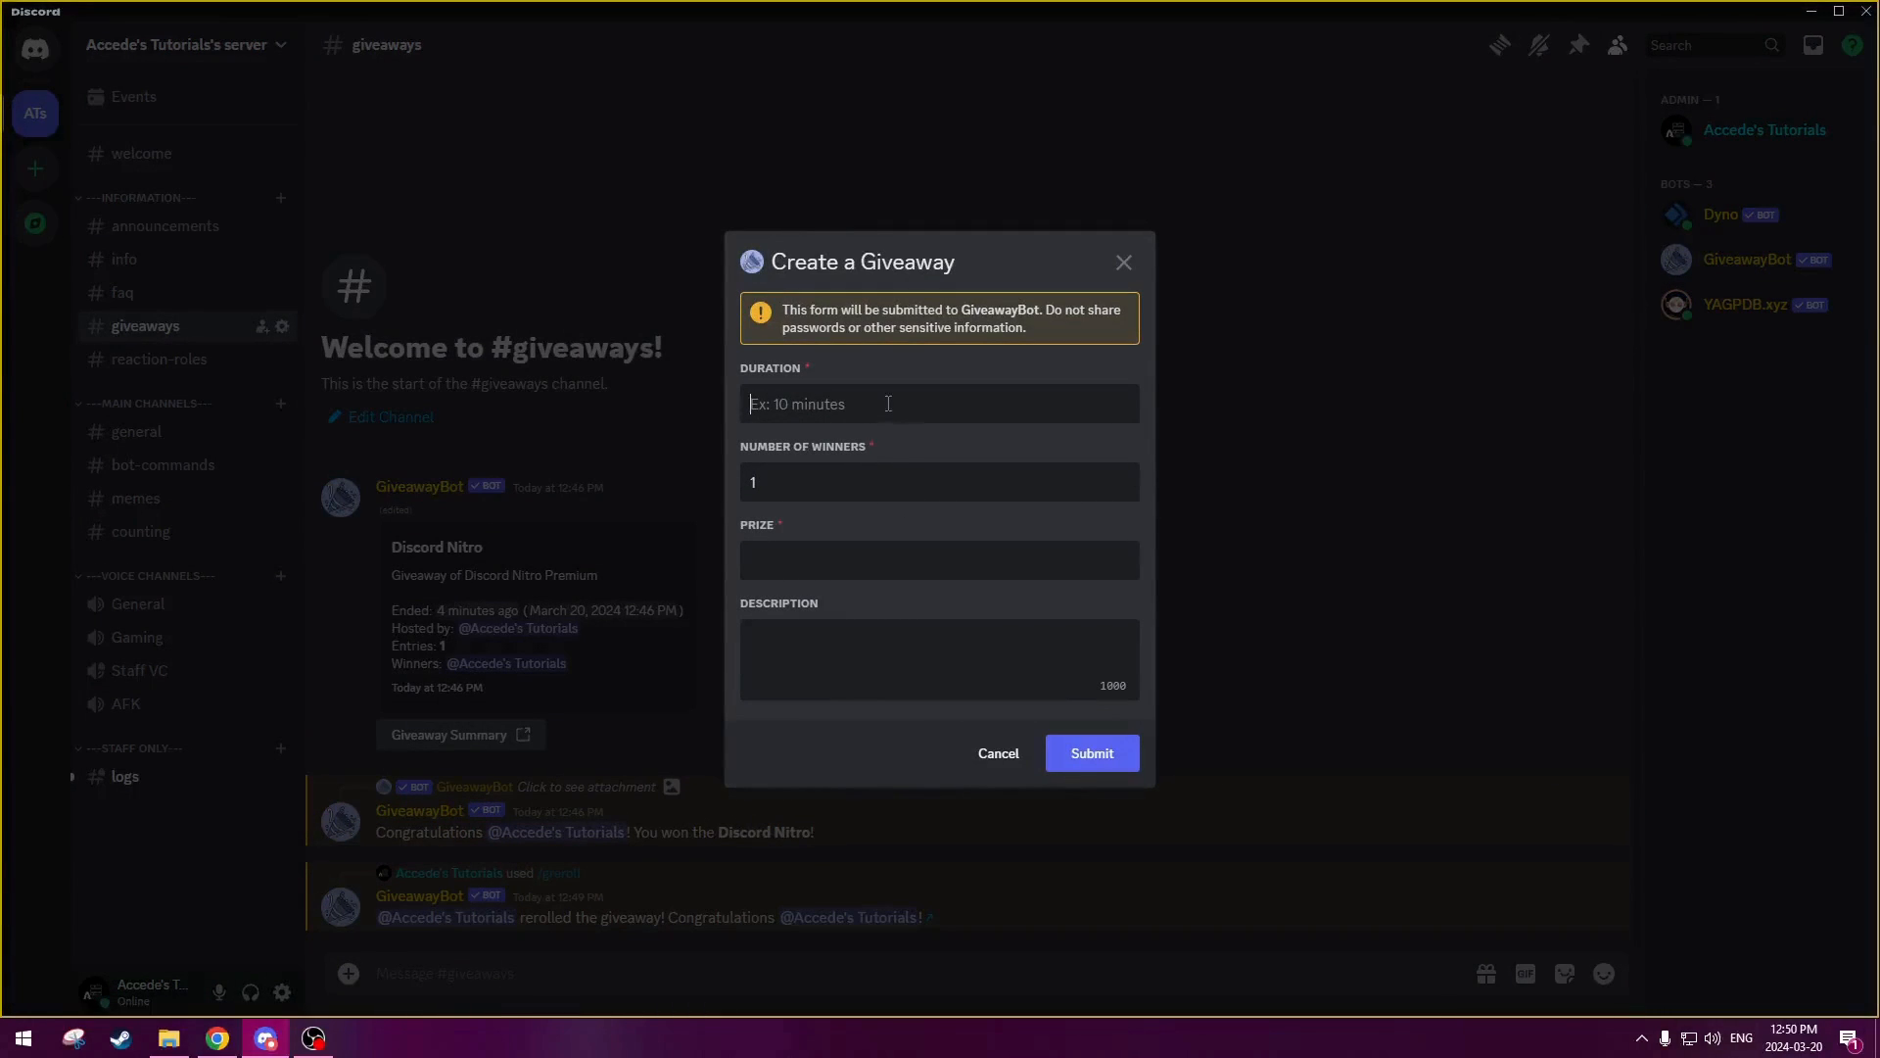
type("10m")
left_click(842, 575)
type("Discord Nitro")
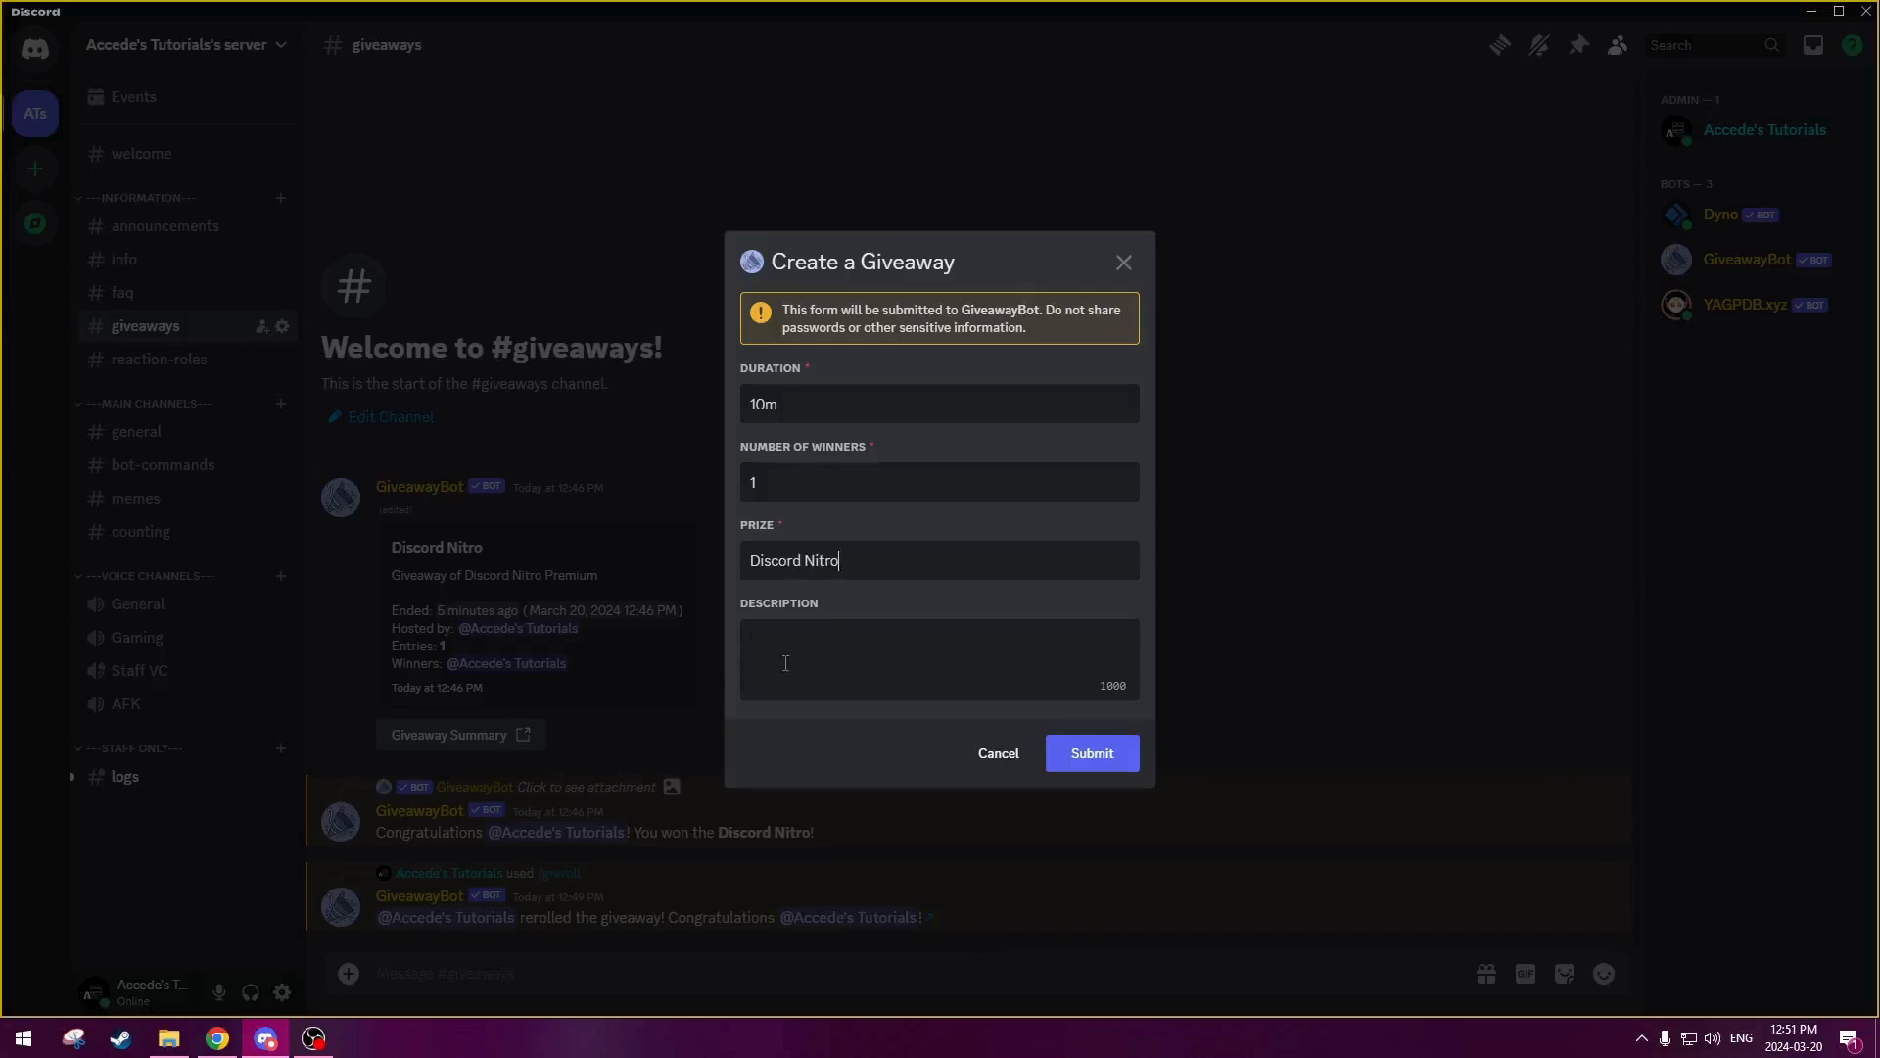
left_click(1112, 763)
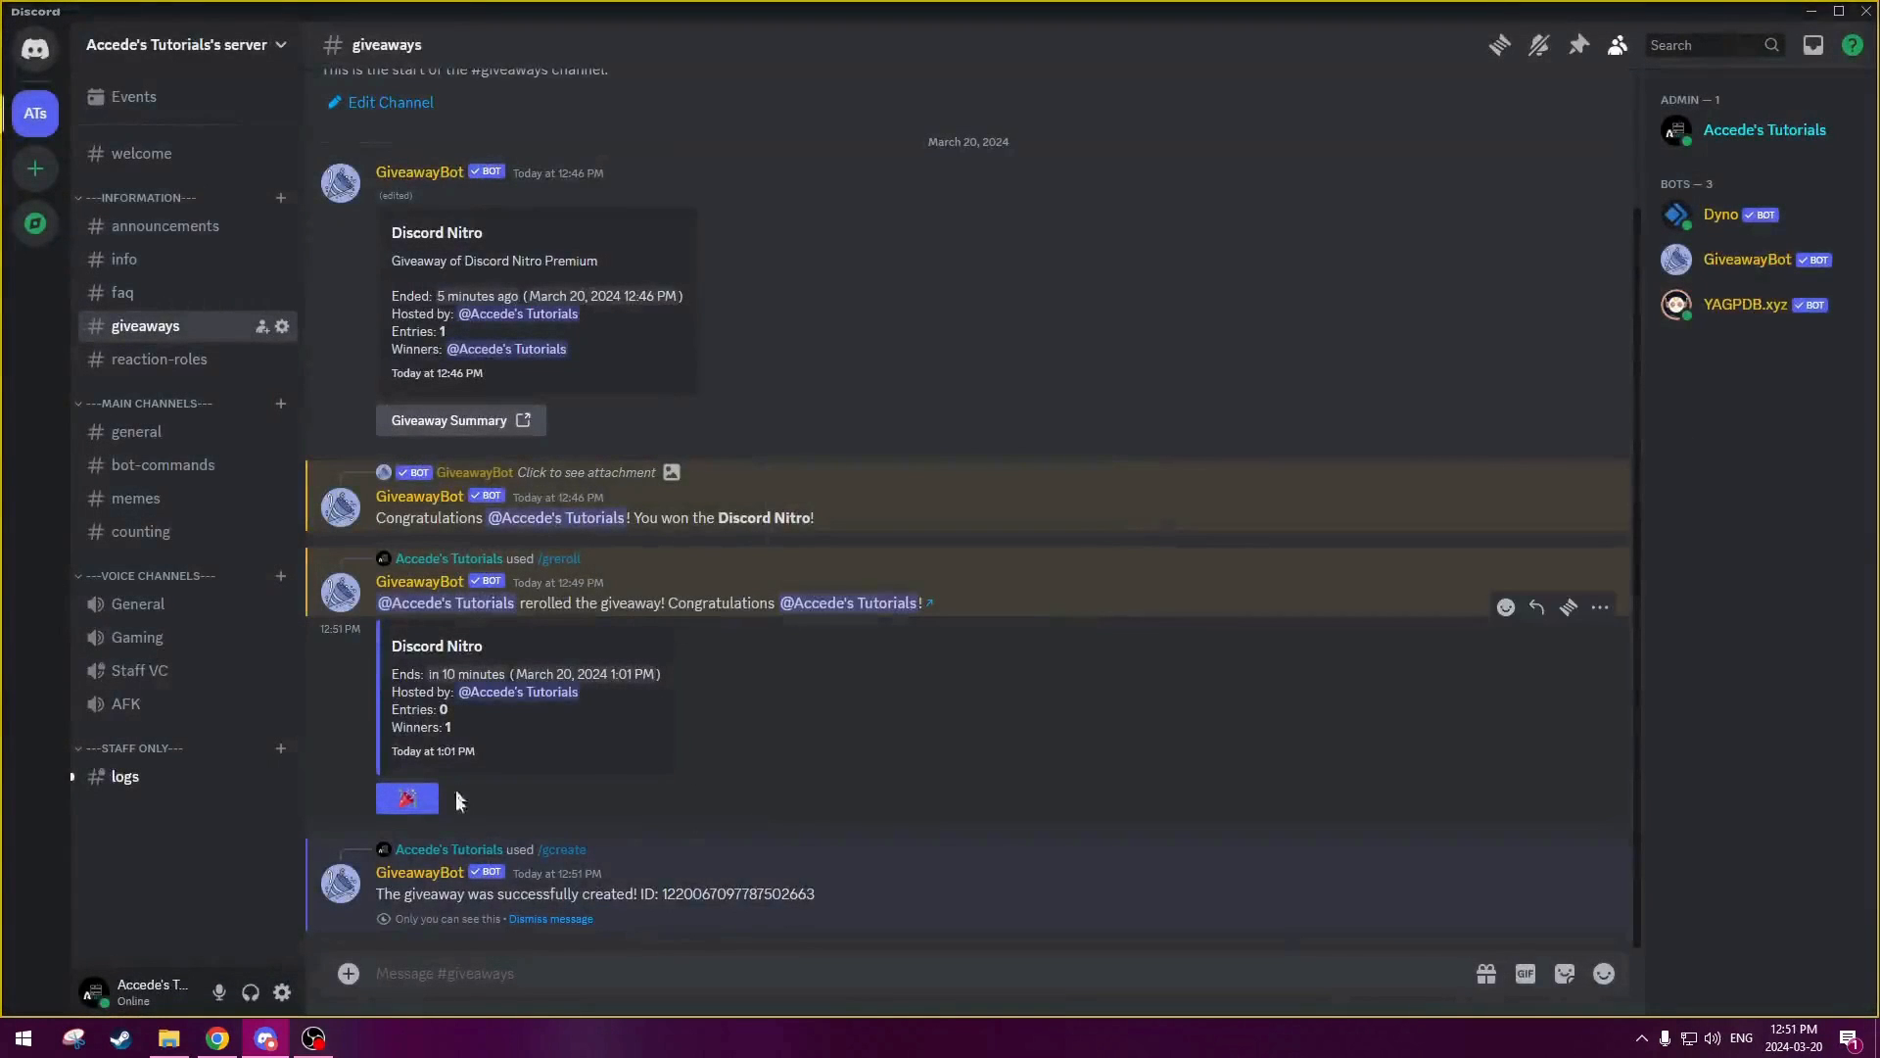
- Read and dismiss the giveaway creation message, and enter the new 10-minute Discord Nitro giveaway
left_click_drag(394, 893, 848, 894)
left_click(739, 893)
left_click(848, 894)
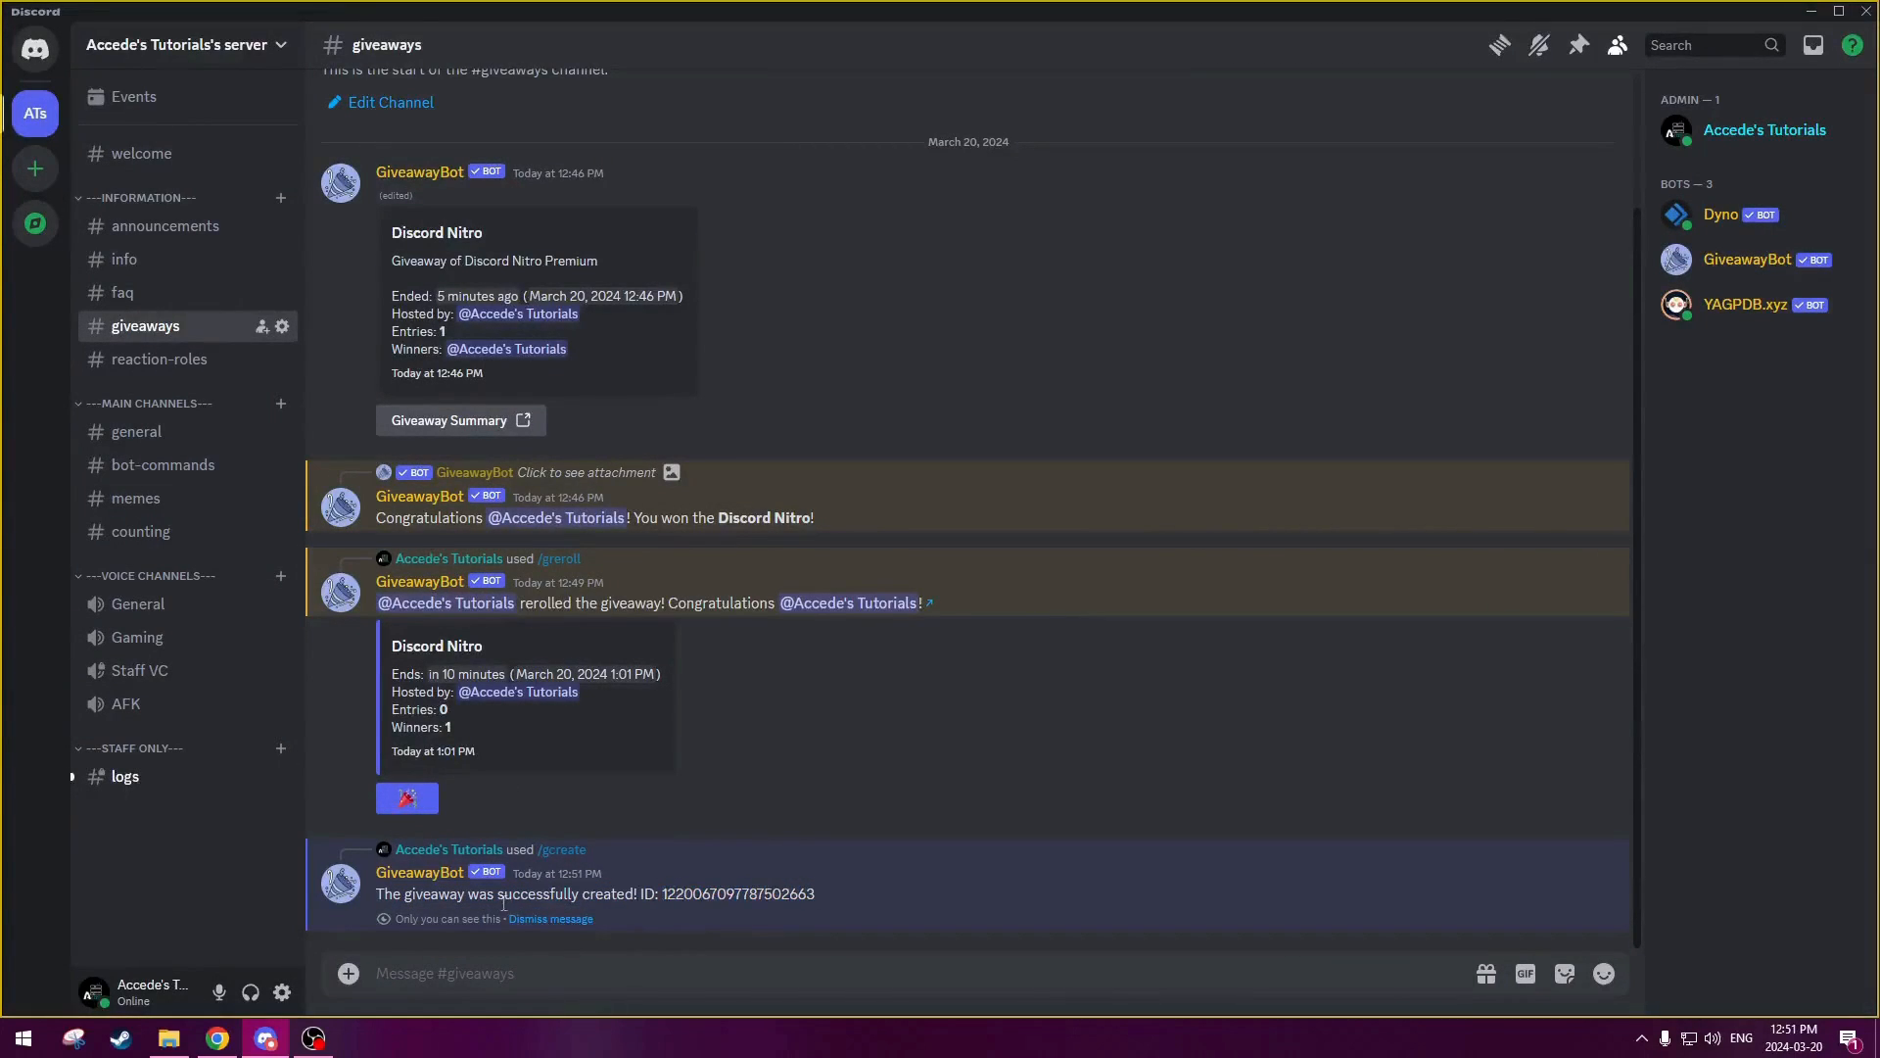
left_click(545, 921)
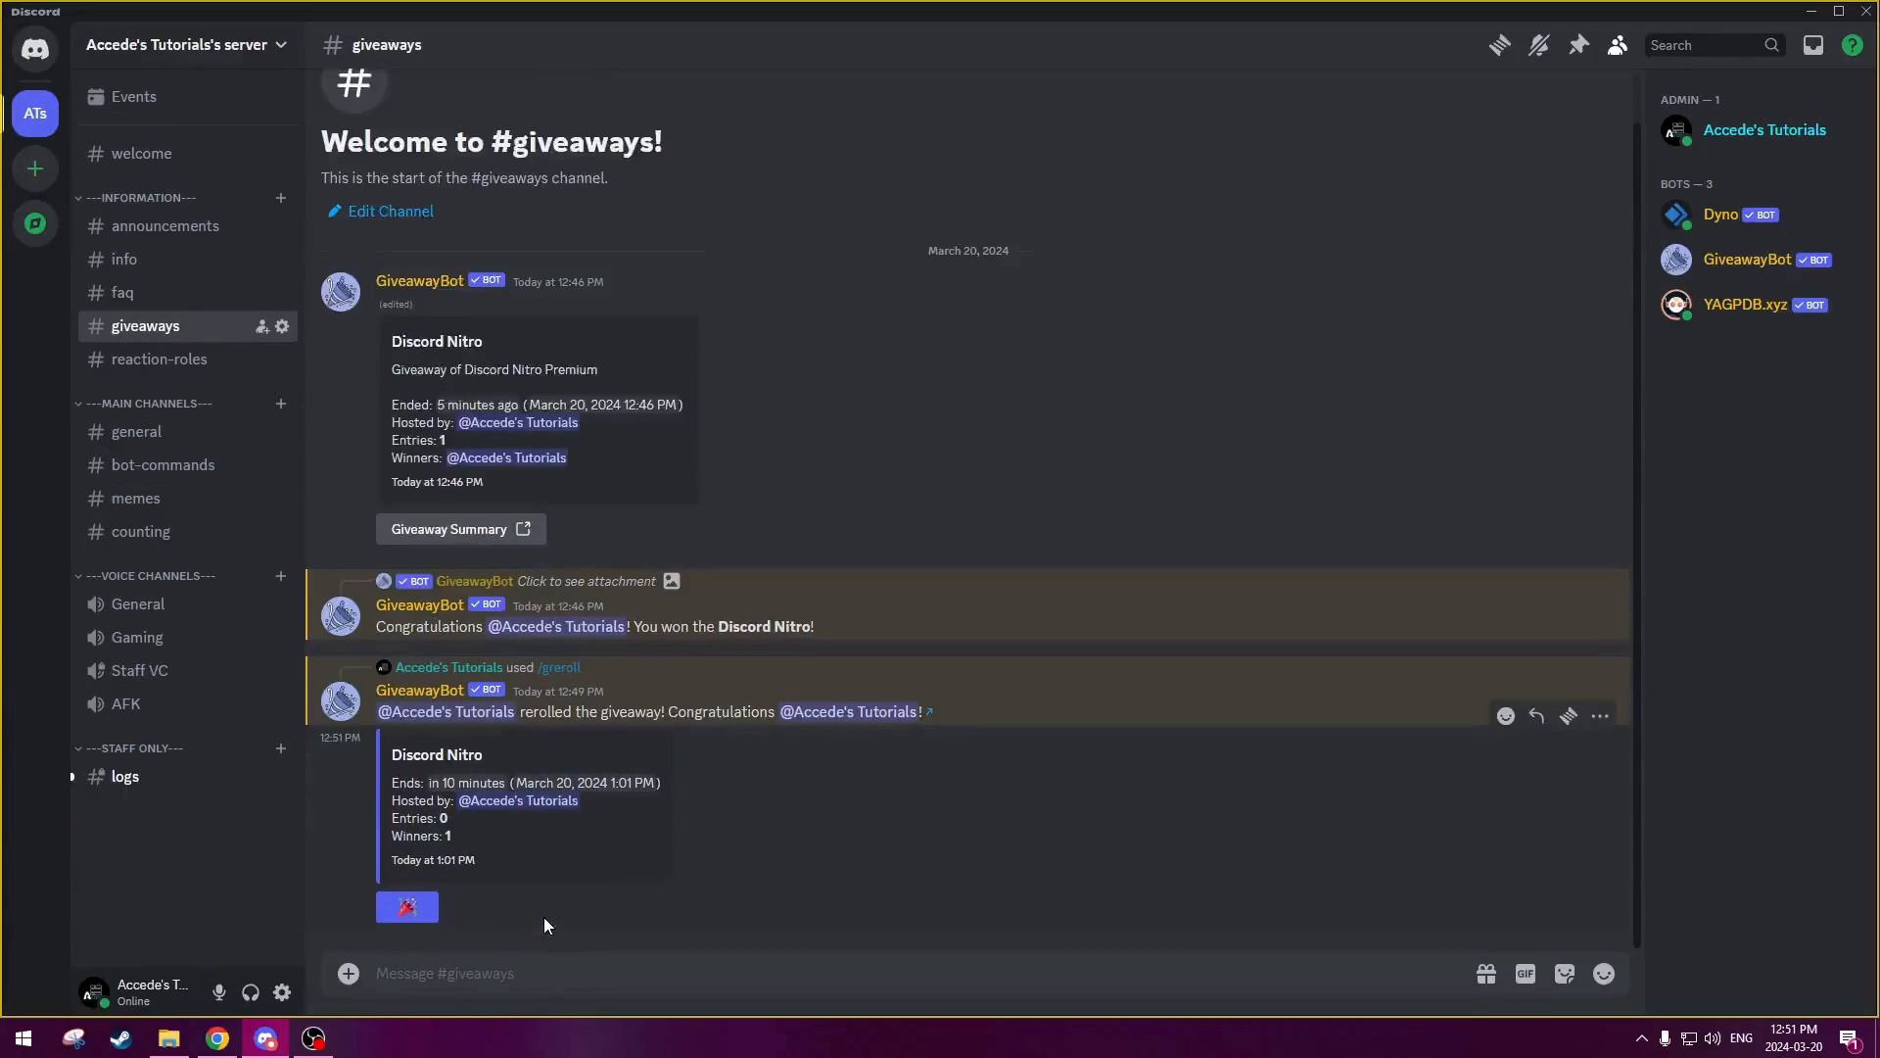
left_click(407, 903)
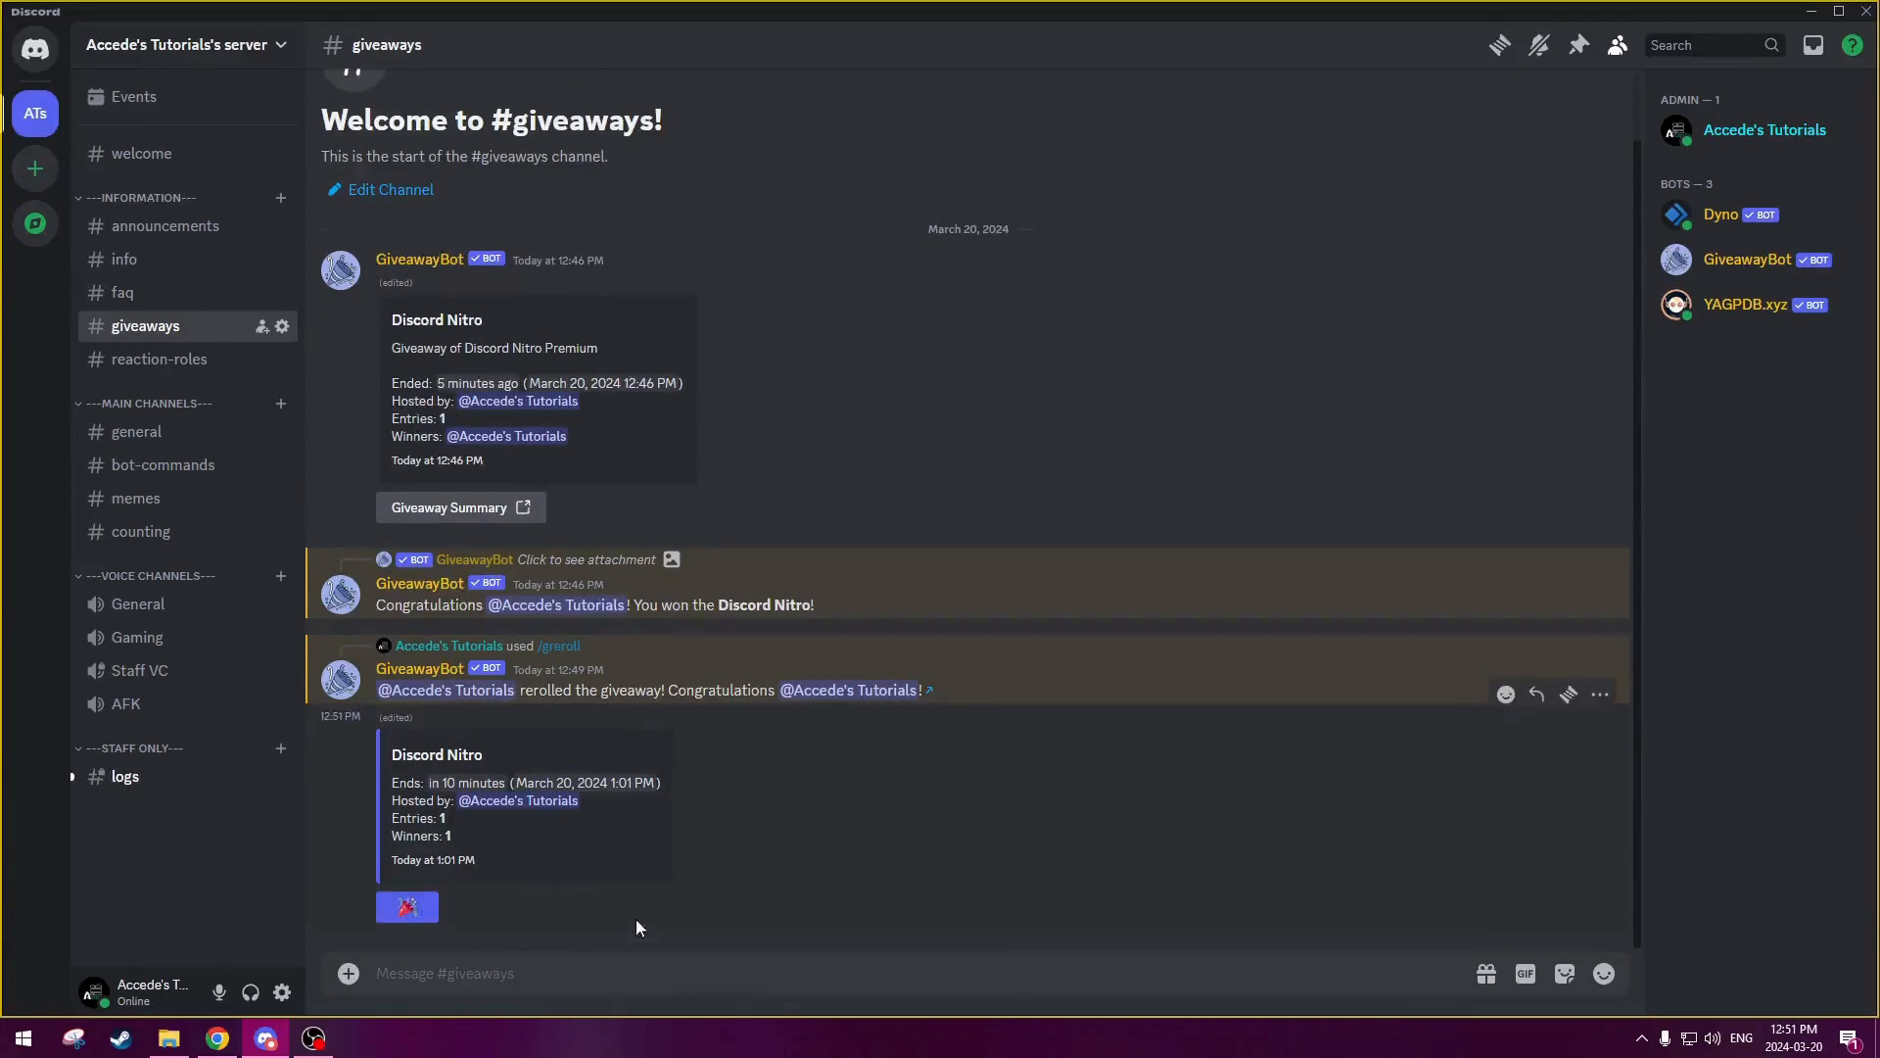
- List the active giveaways with /glist and review the listed winner count, prize, host and remaining time
type("/glist")
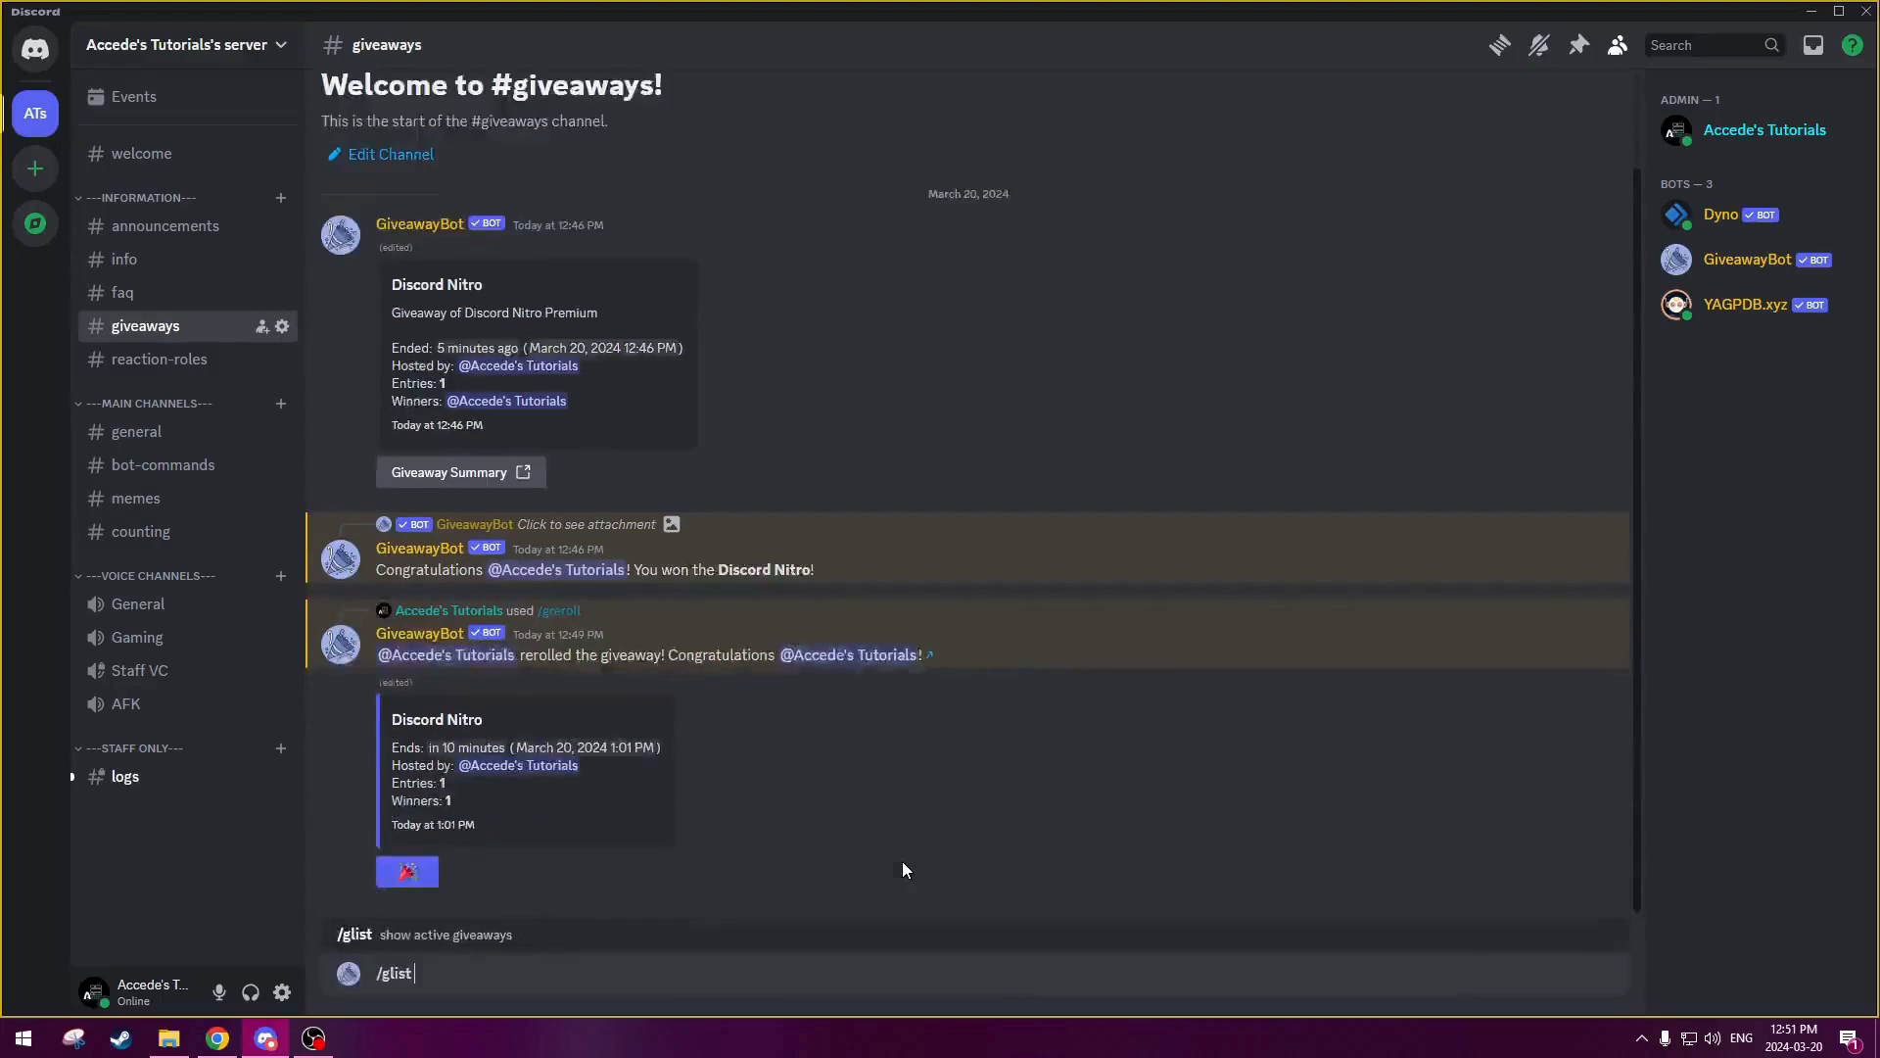
key("Return")
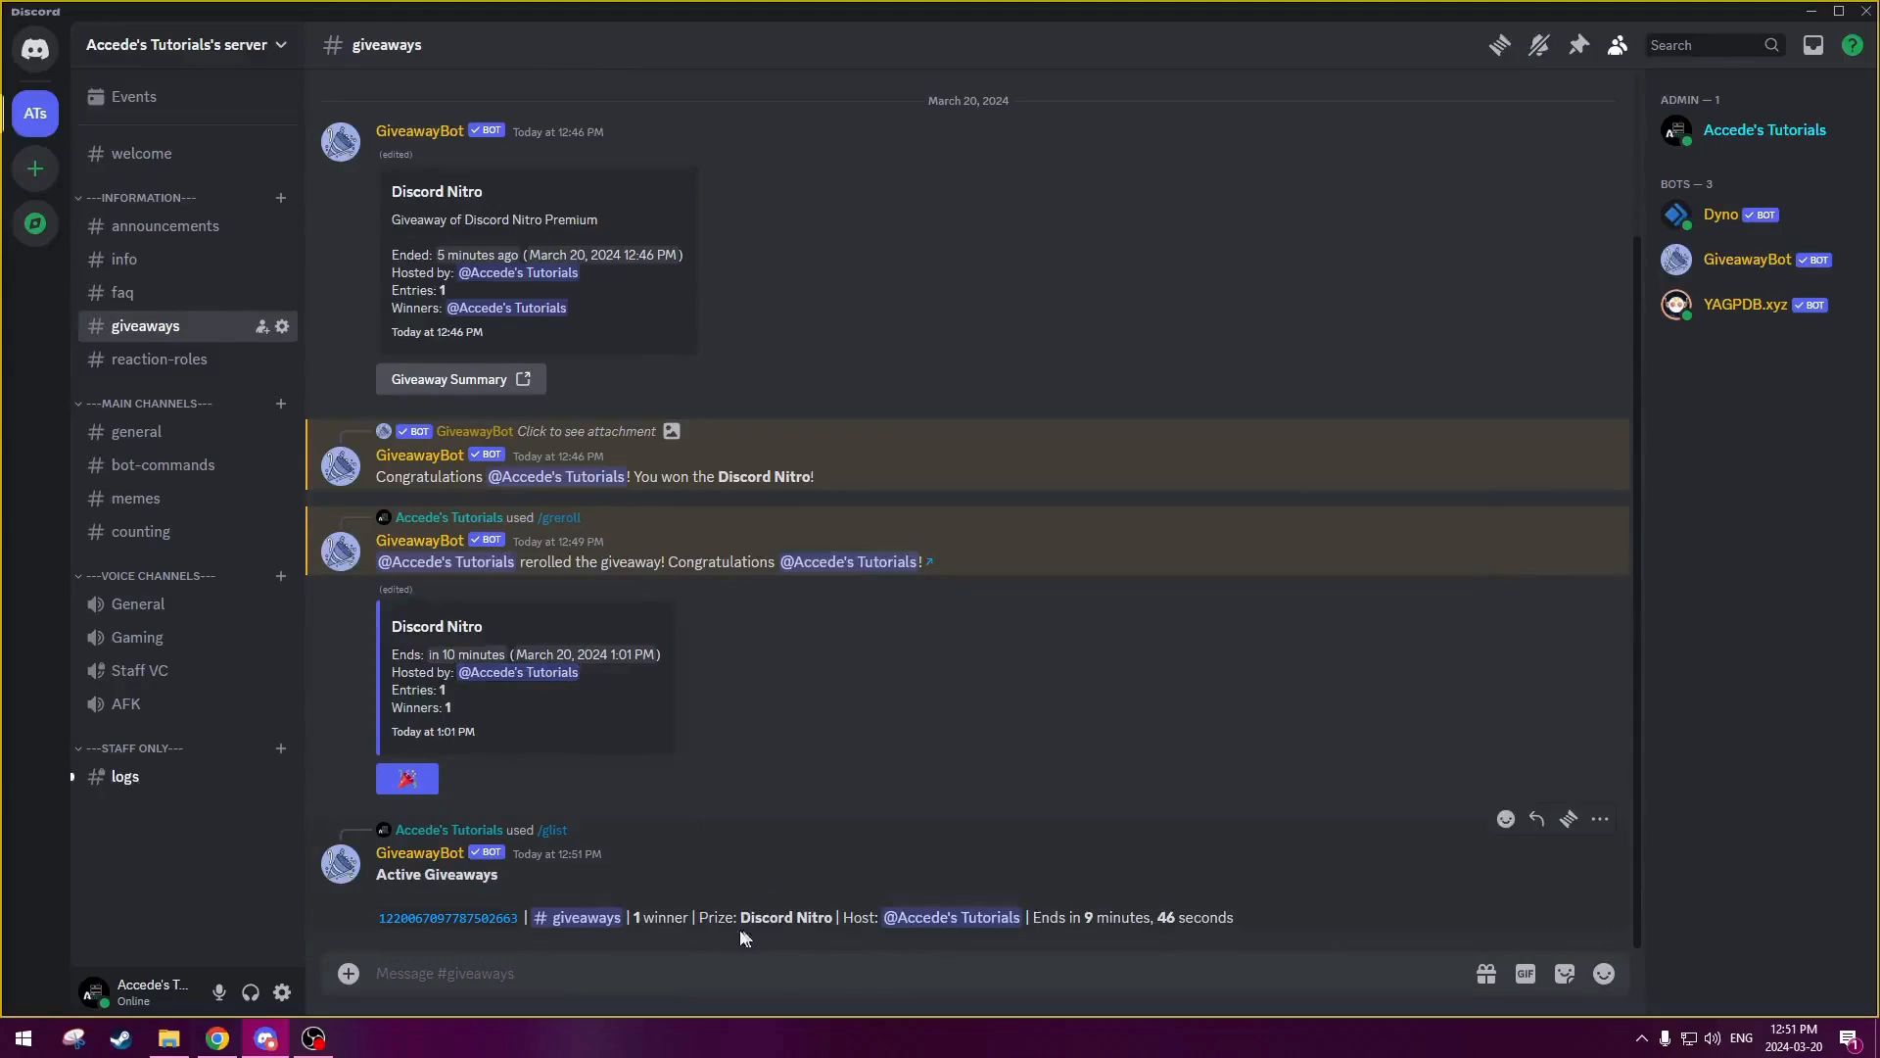
left_click_drag(628, 924, 1214, 910)
left_click(1214, 913)
- Open the server's info channel
left_click(160, 267)
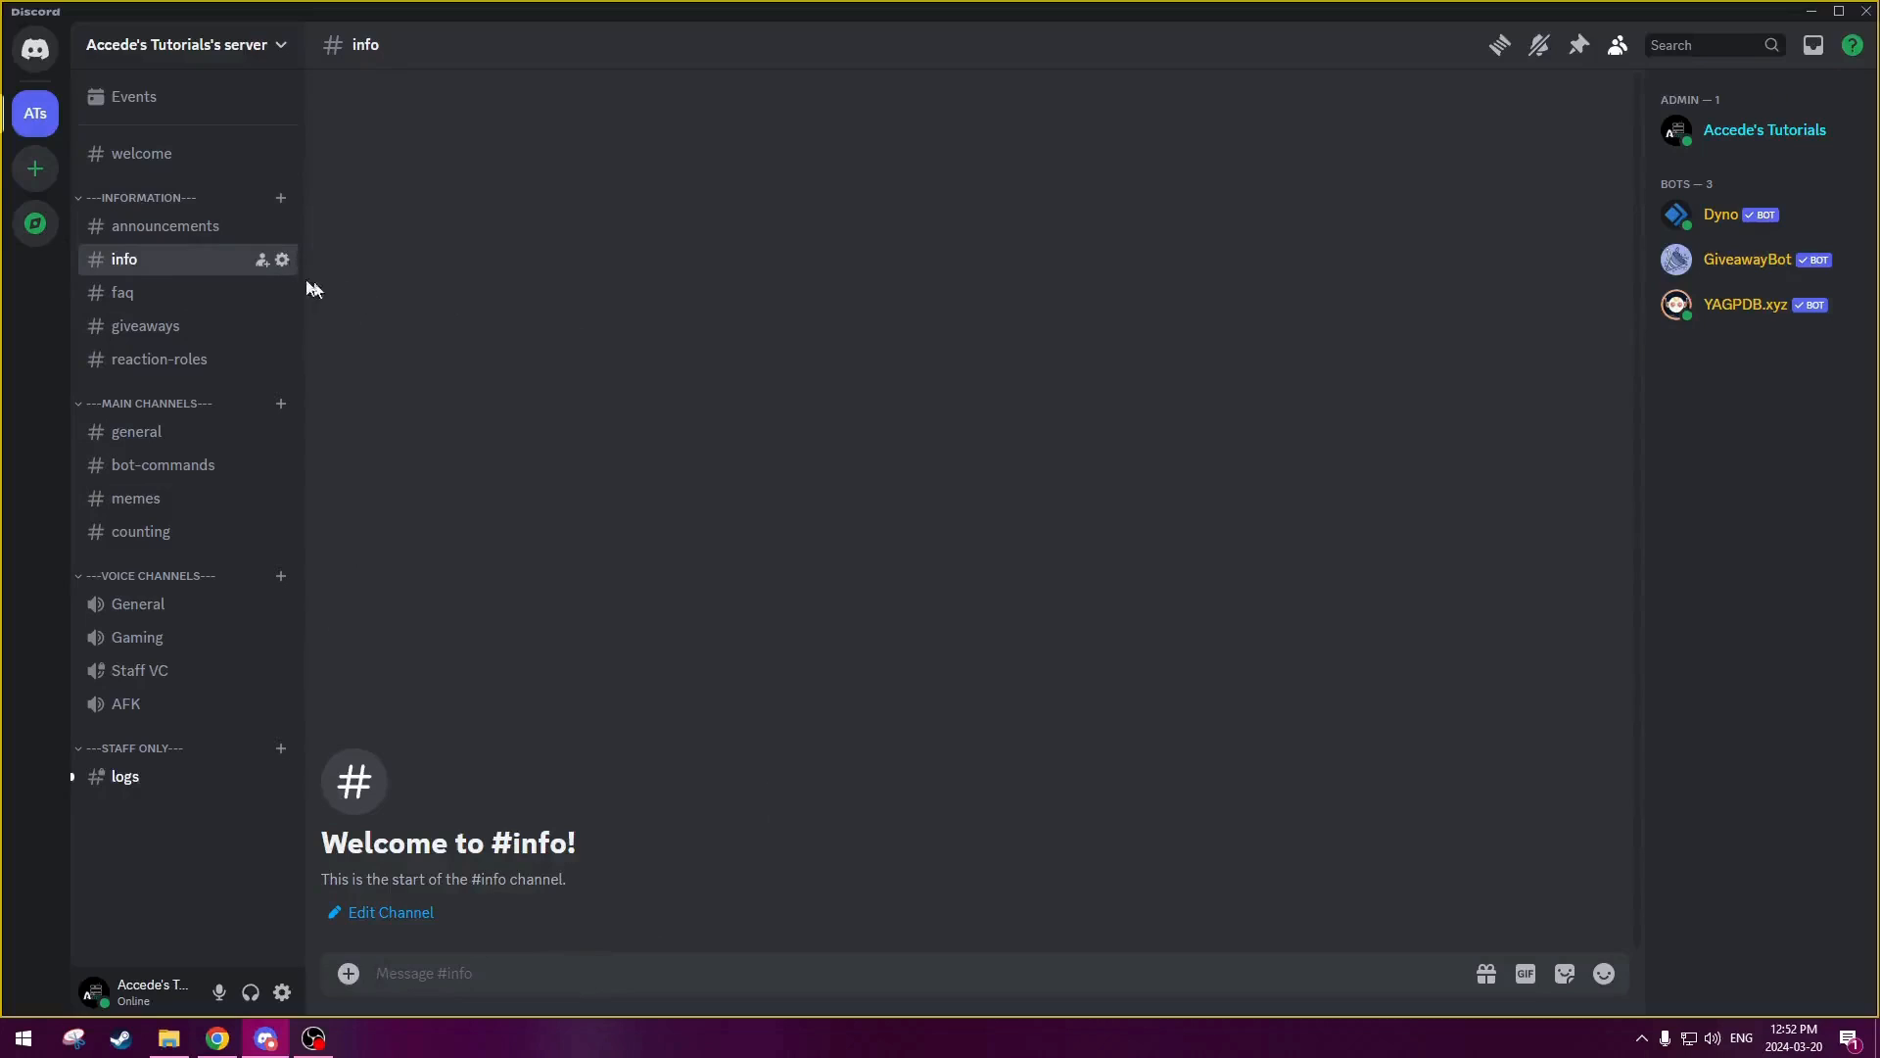
- Add GiveawayBot to the info channel's permissions, allow Send Messages, Embed Links and Attach Files, and save the changes
left_click(281, 260)
left_click(554, 151)
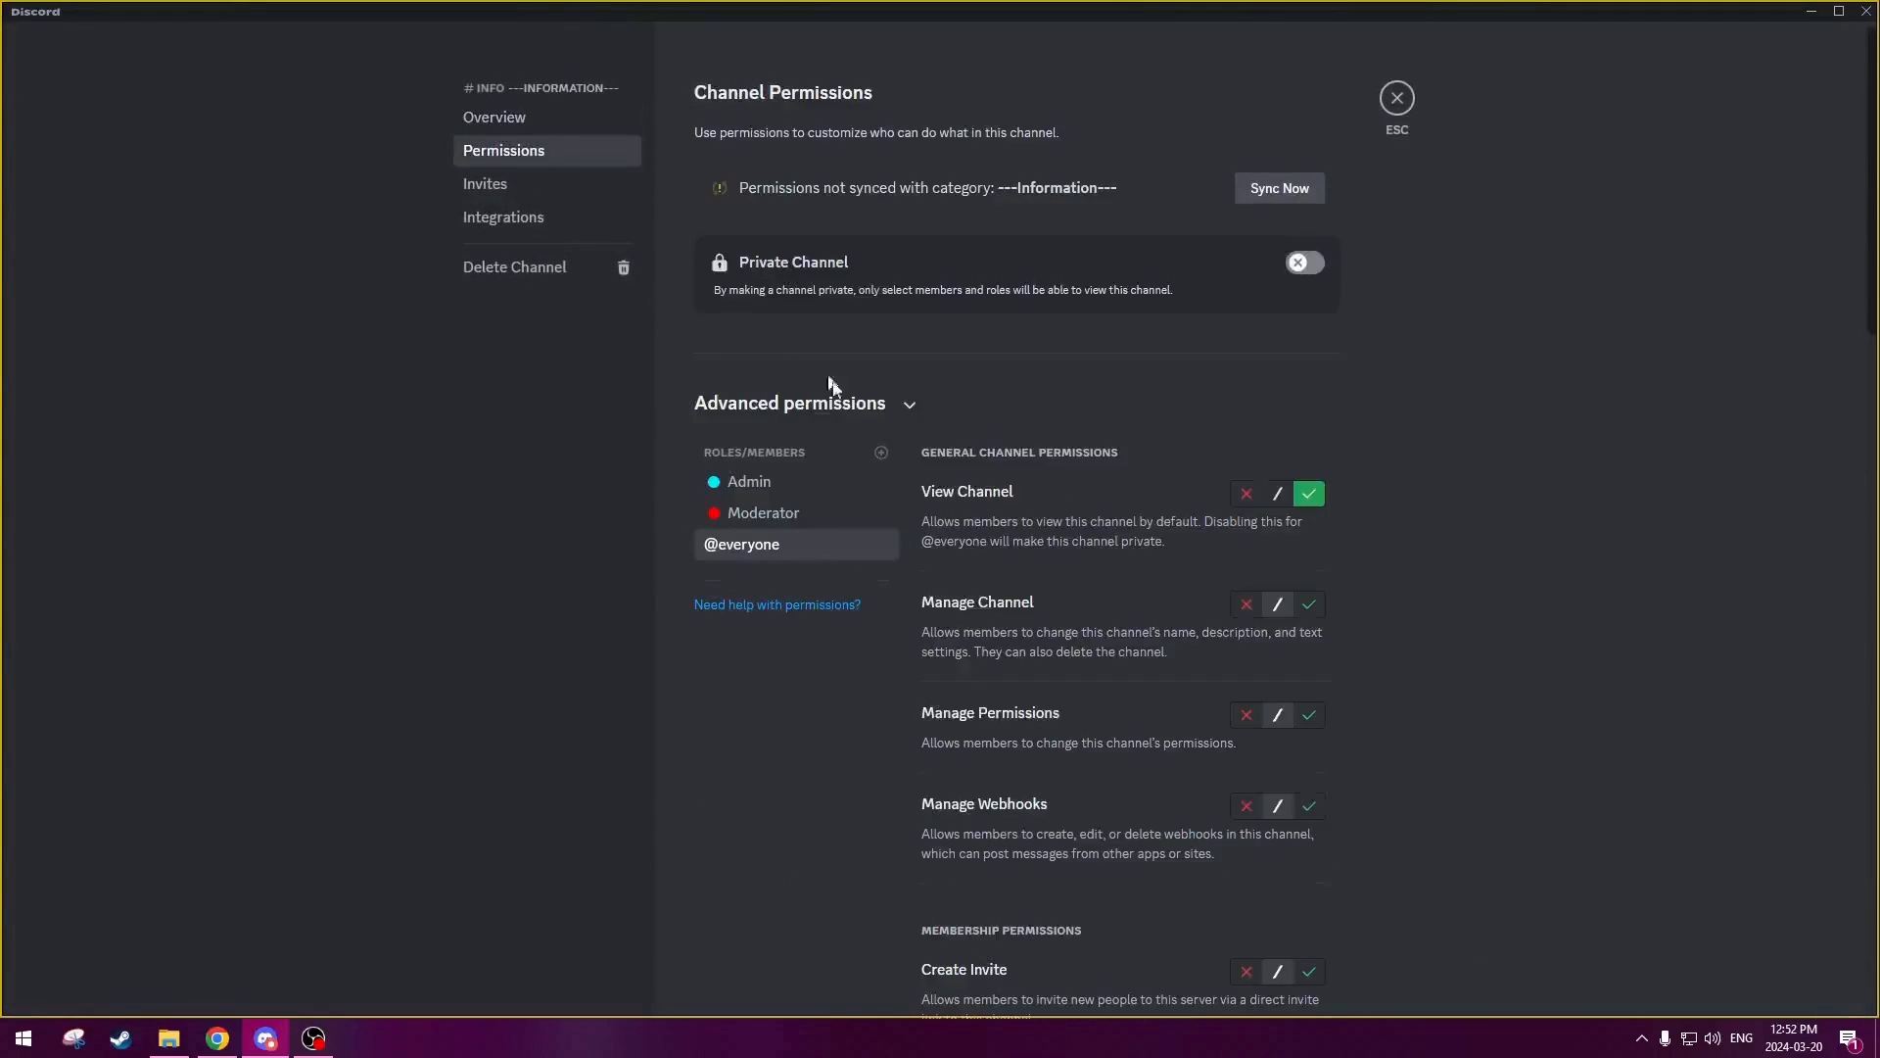
left_click(880, 451)
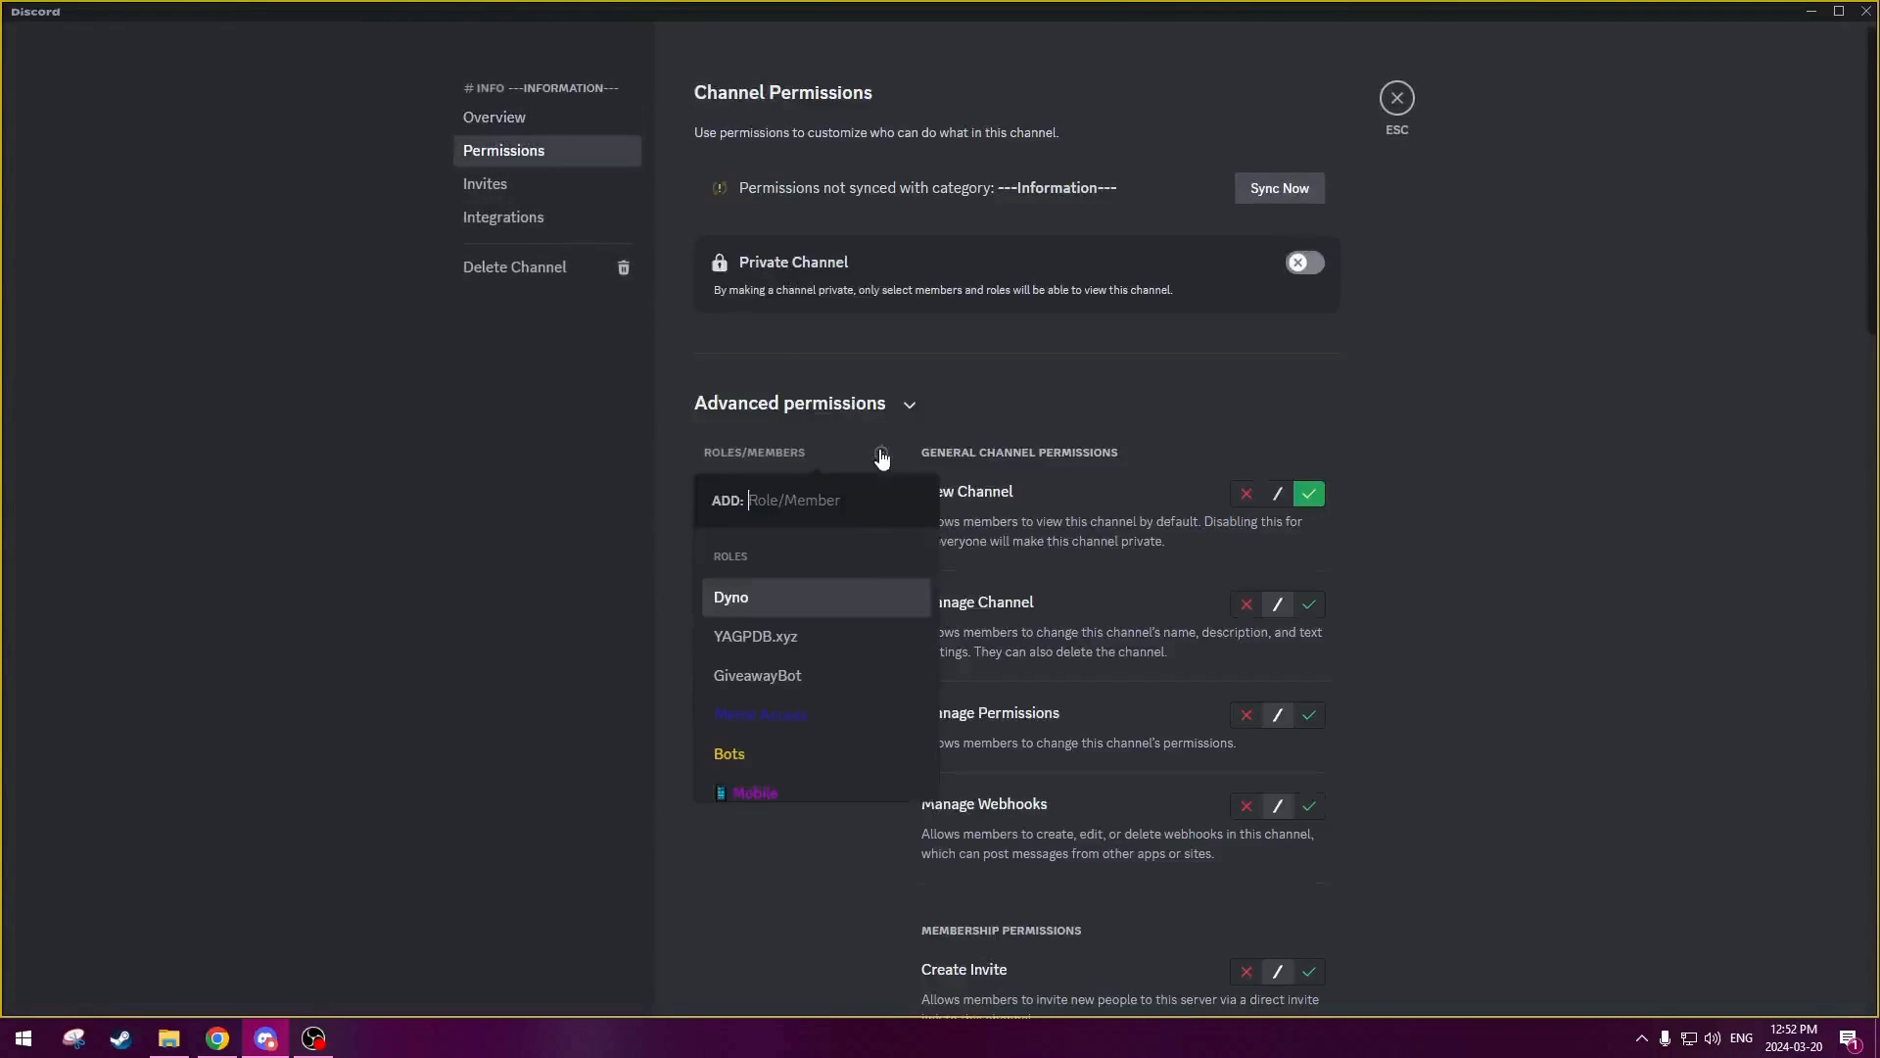
left_click(789, 674)
scroll(1331, 590, "down", 8)
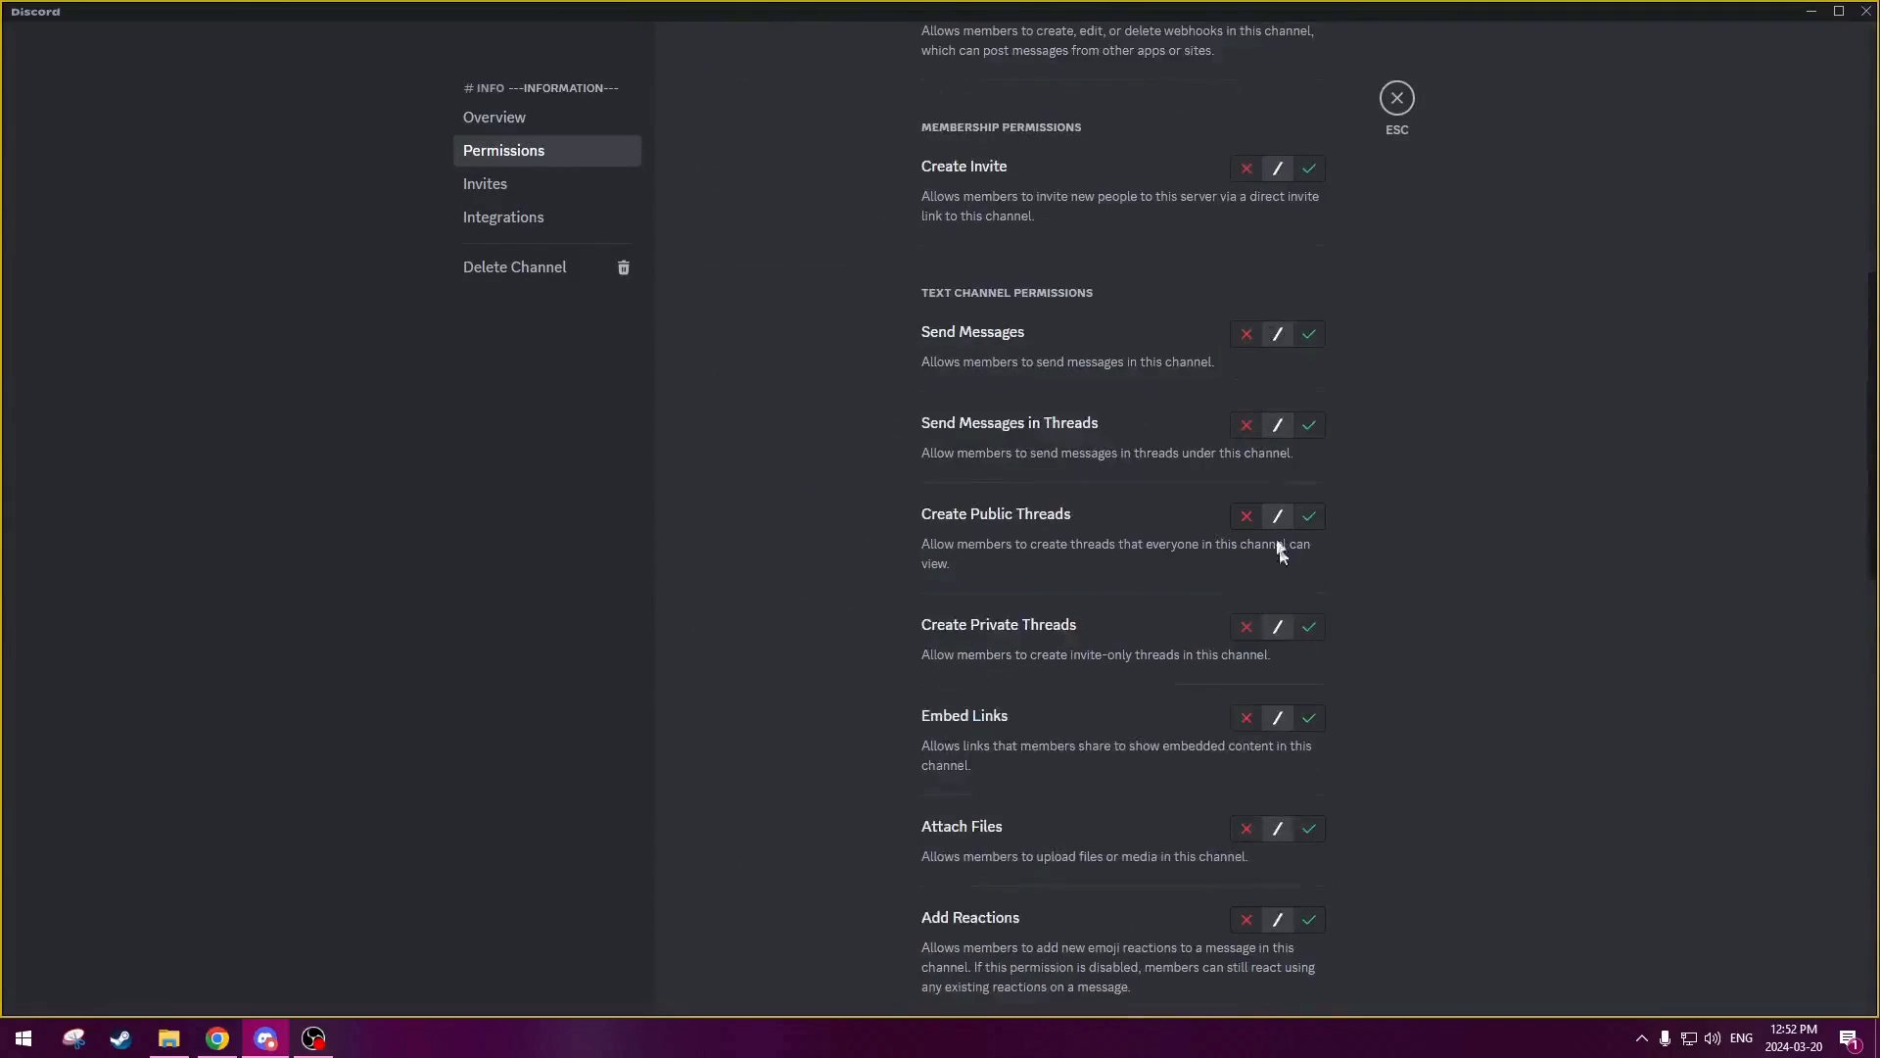
left_click(1313, 327)
scroll(1312, 617, "down", 1)
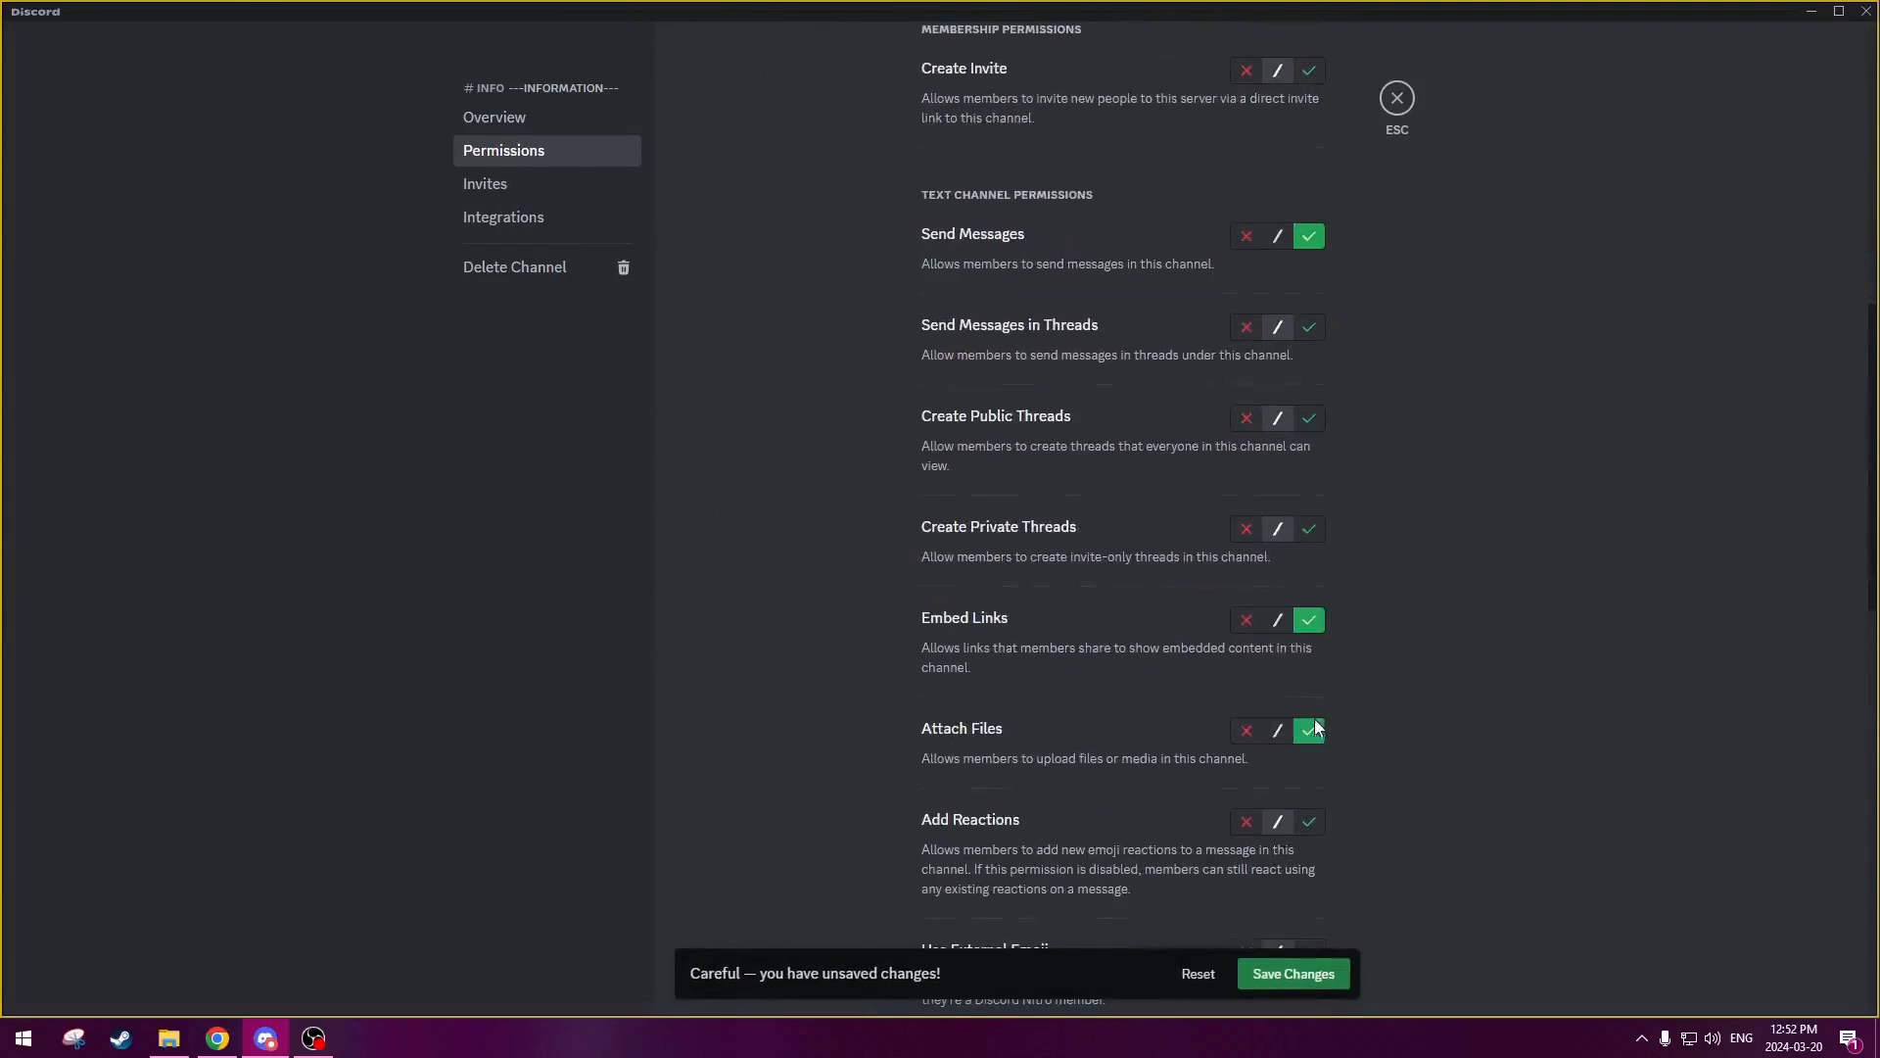
left_click(1292, 974)
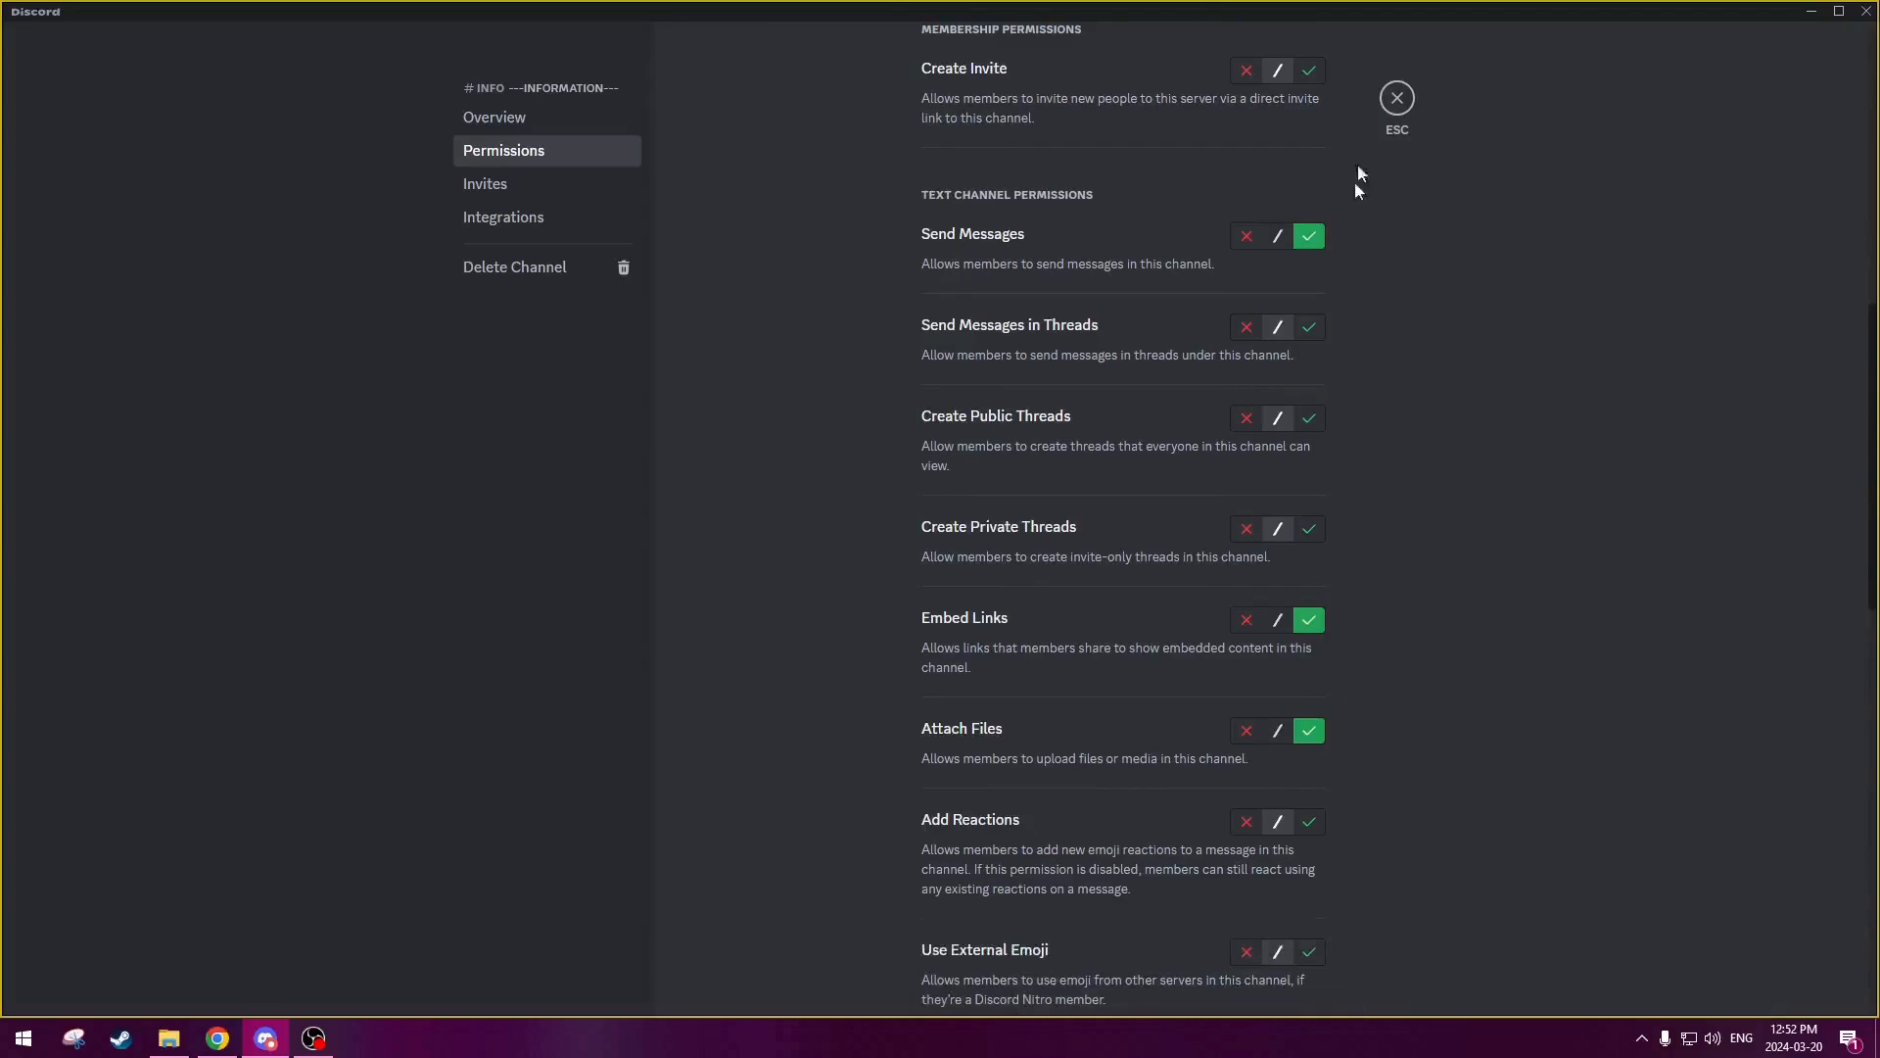
left_click(1397, 98)
- Create a 10m giveaway in the info channel with /gcreate, with prize Discord Server Boost and 1 winner, and enter it after dismissing the bot's reply
left_click(633, 983)
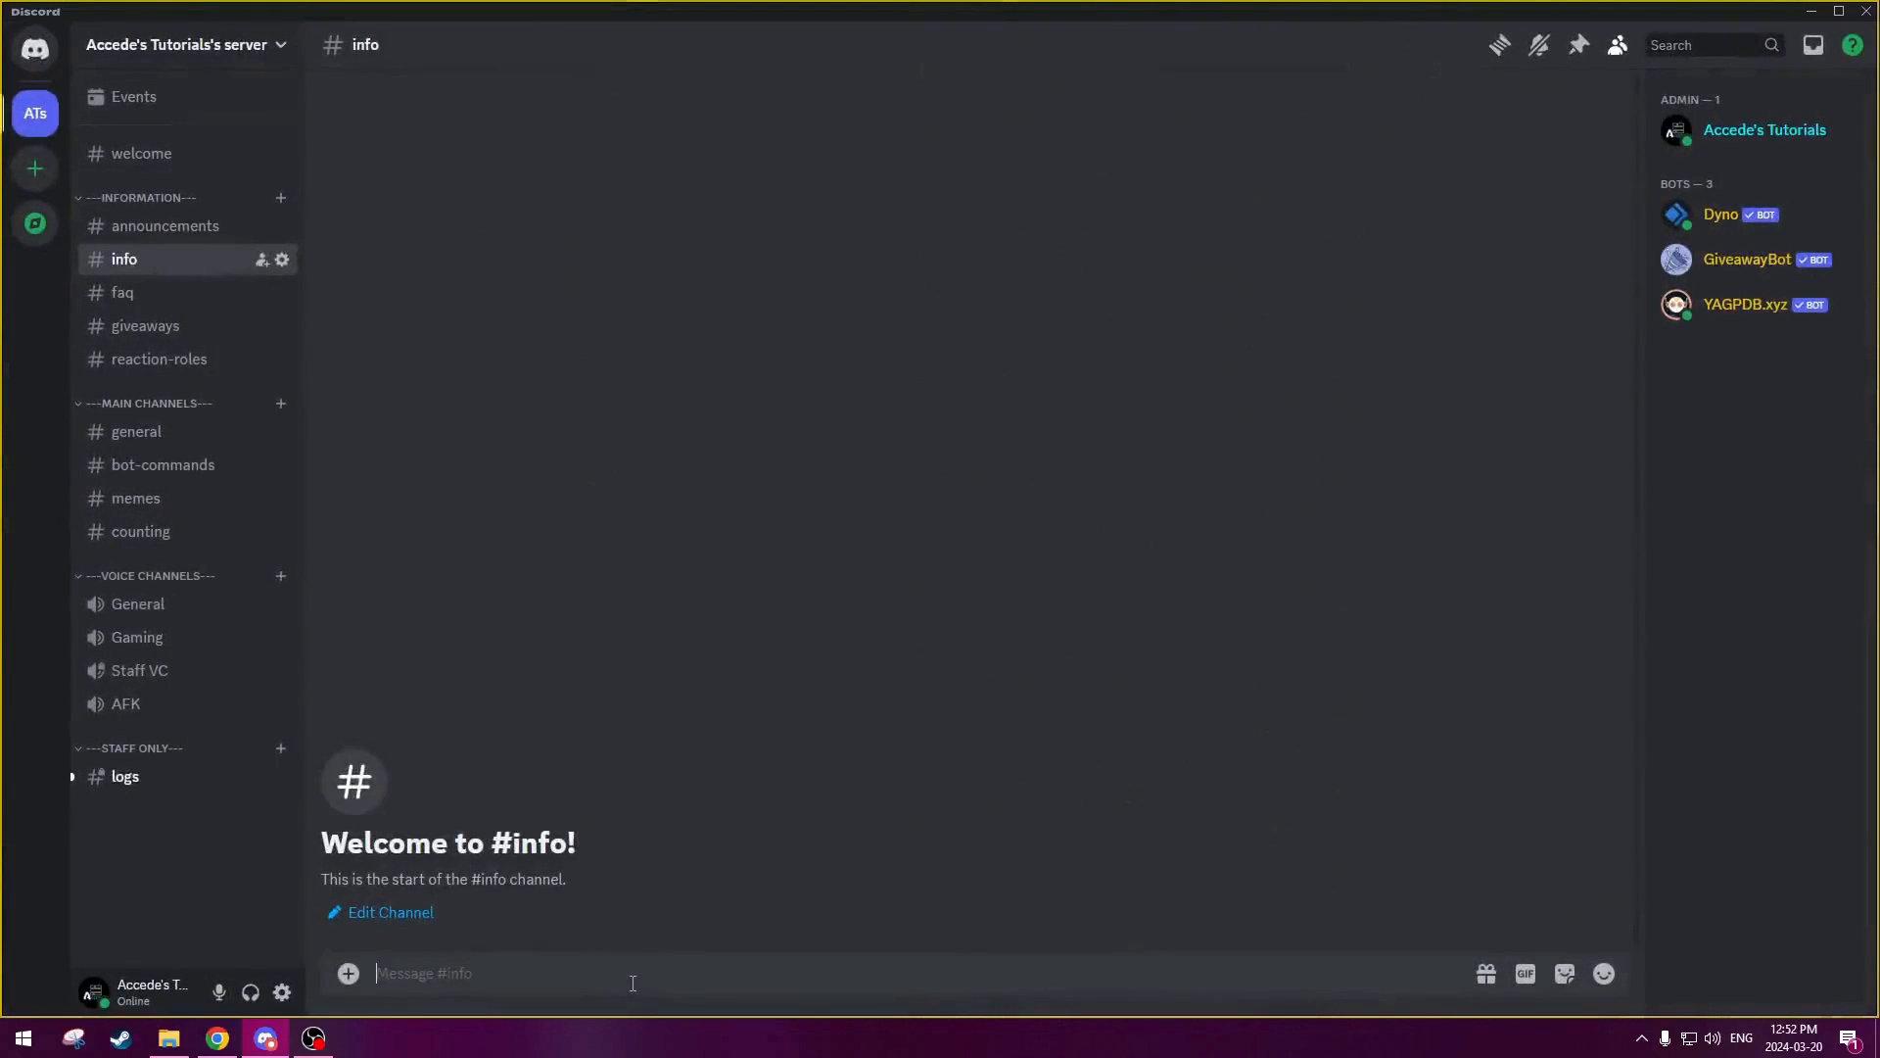
type("/gcrea")
key("Return")
key("Return")
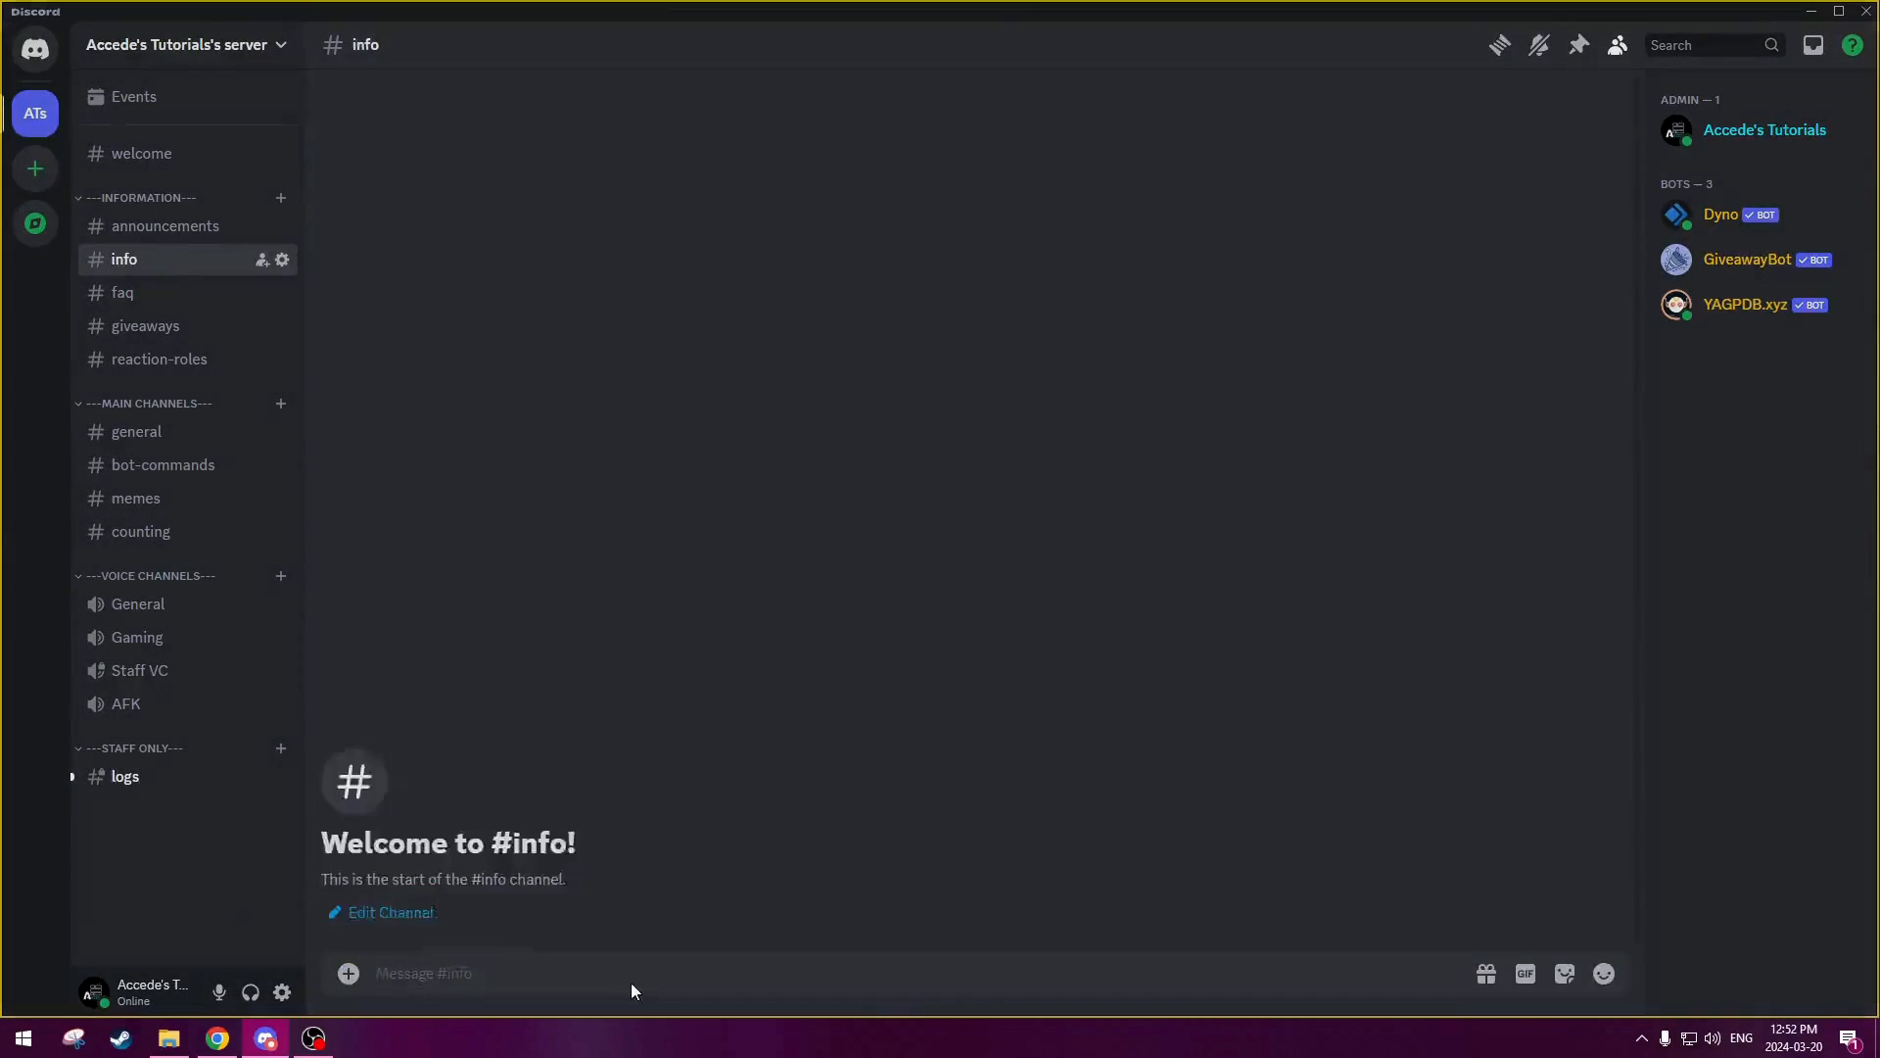
type("10m")
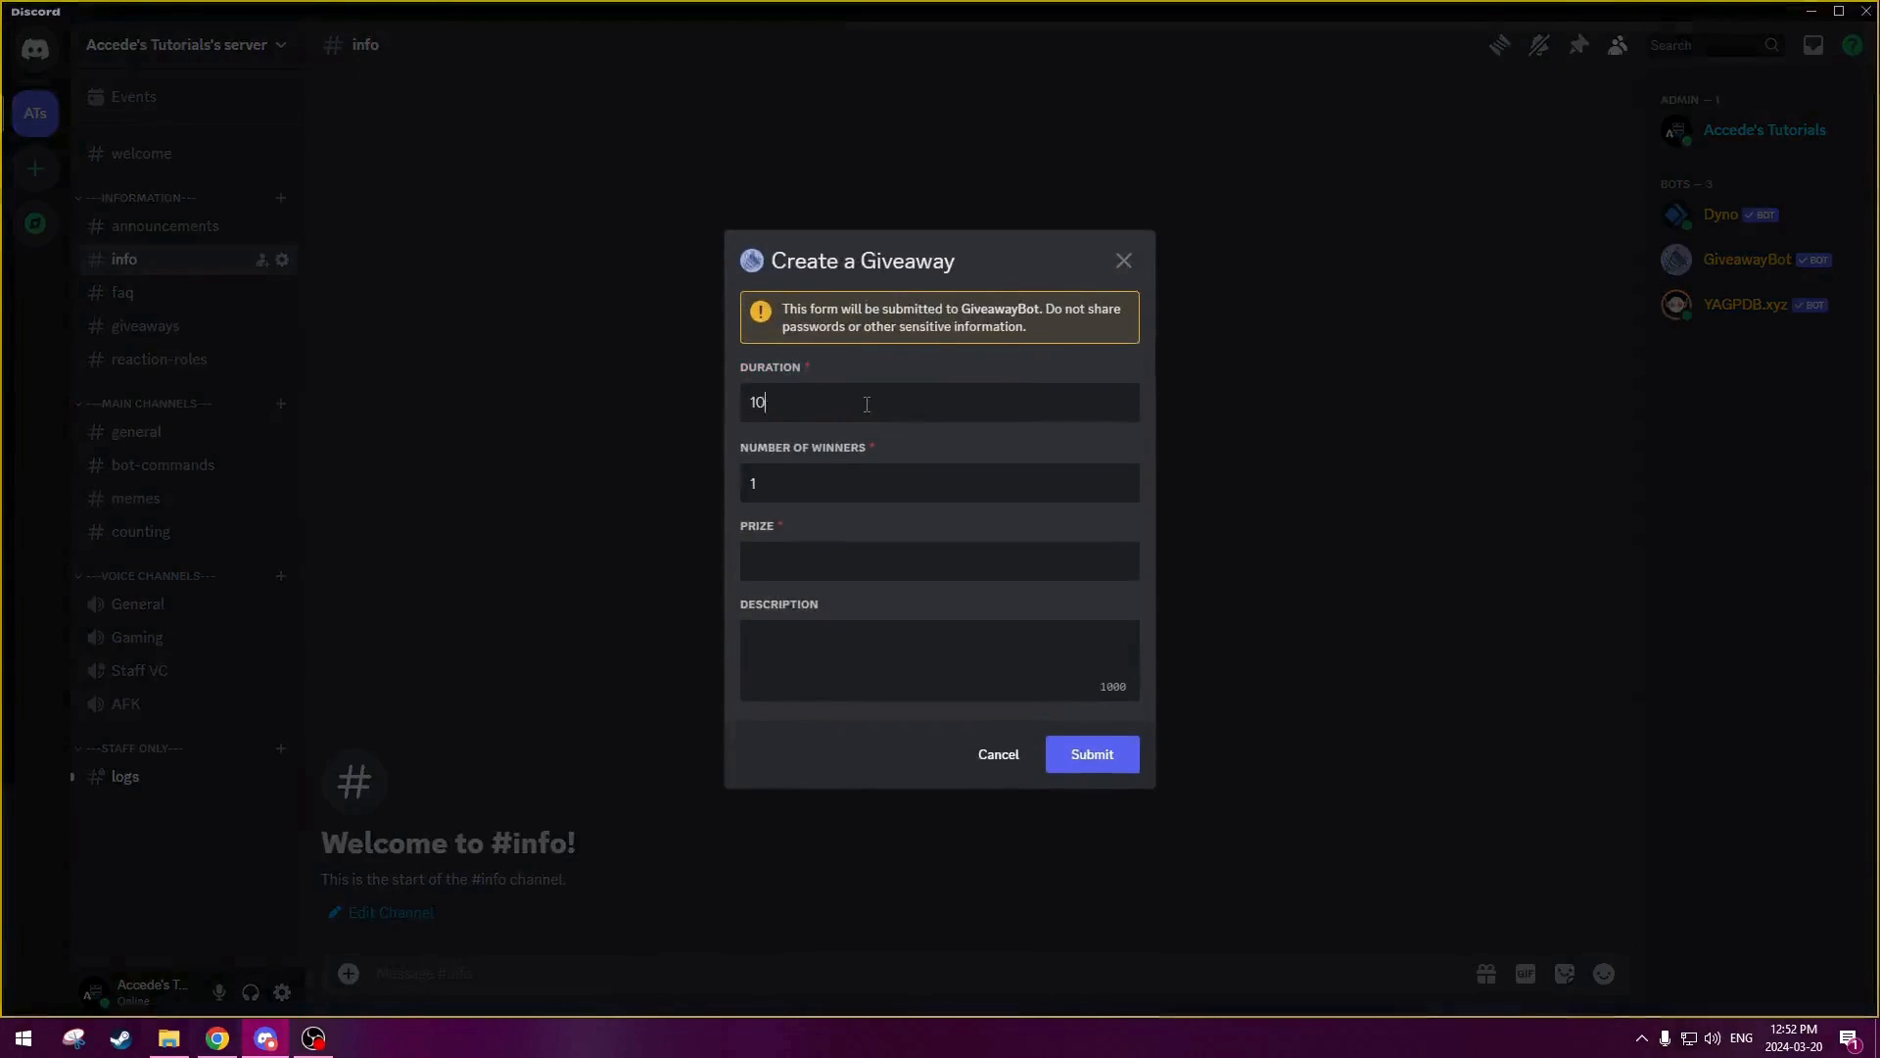
left_click(825, 559)
type("Discord")
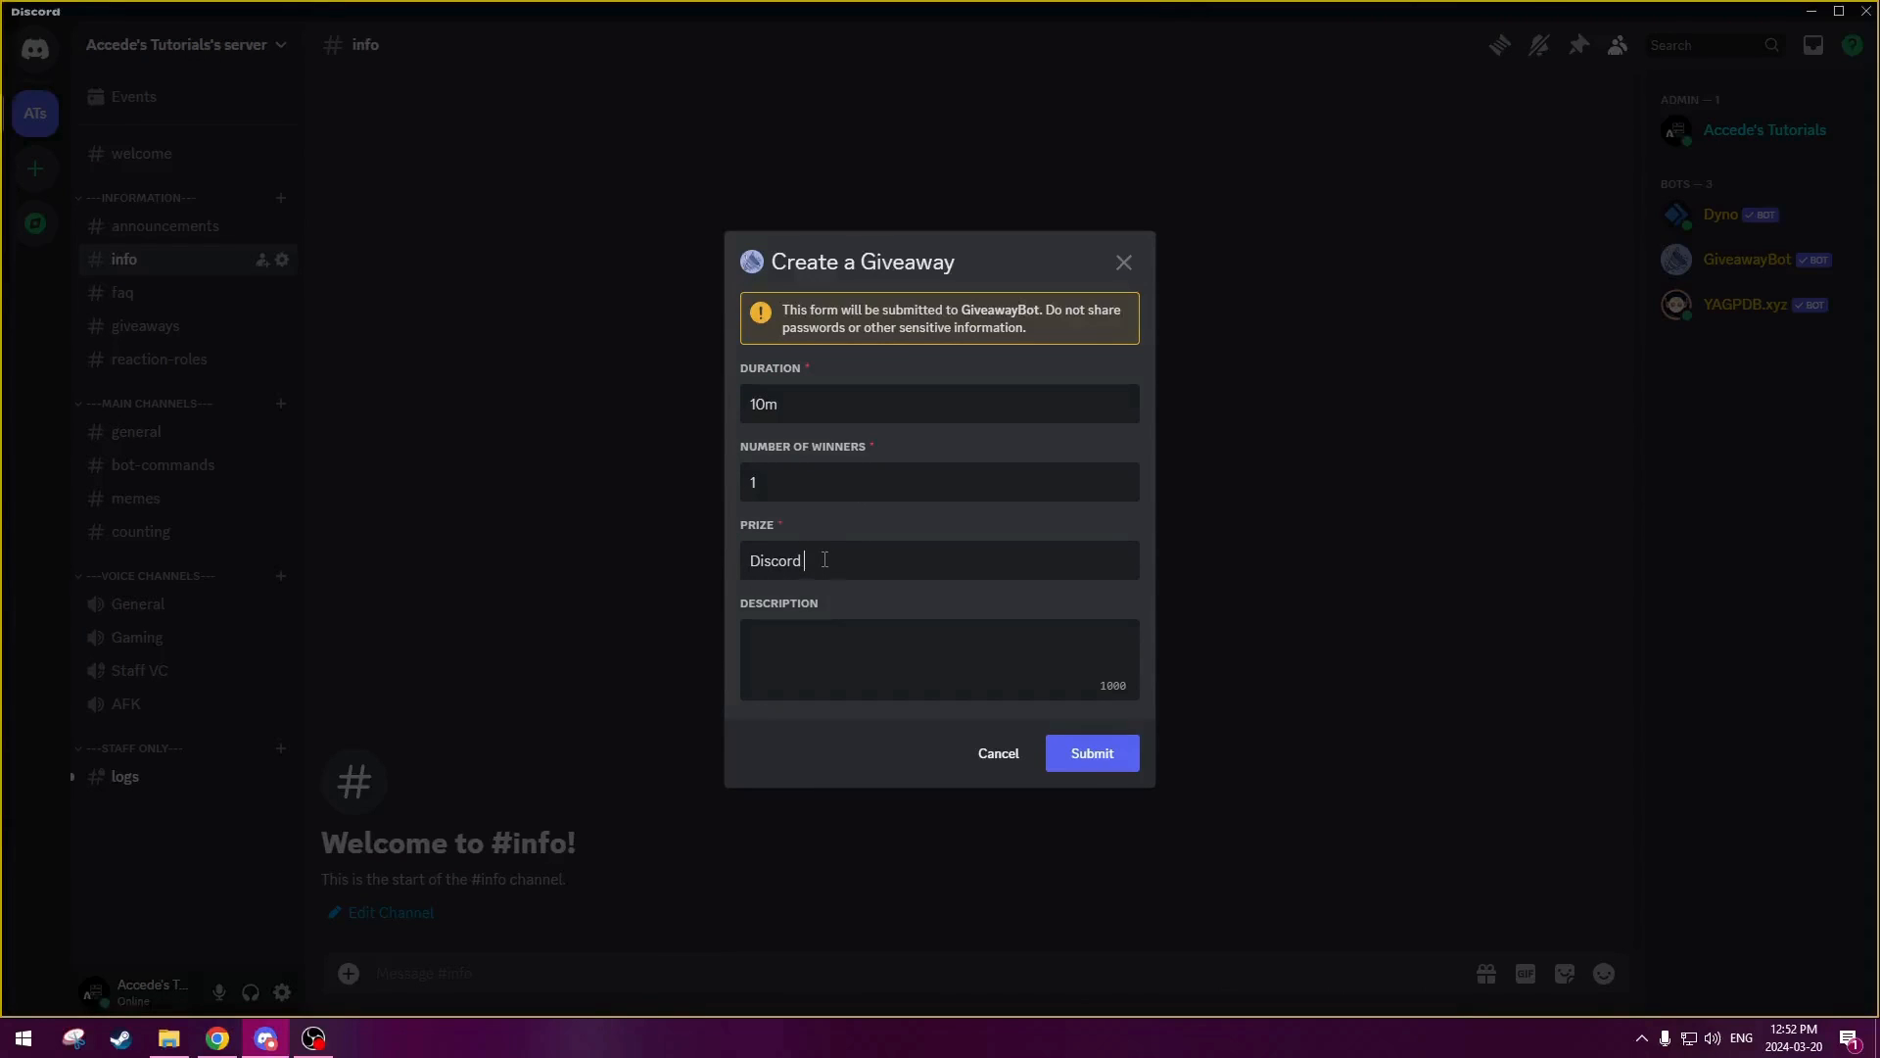
type("ost")
type(" Server")
left_click(1085, 762)
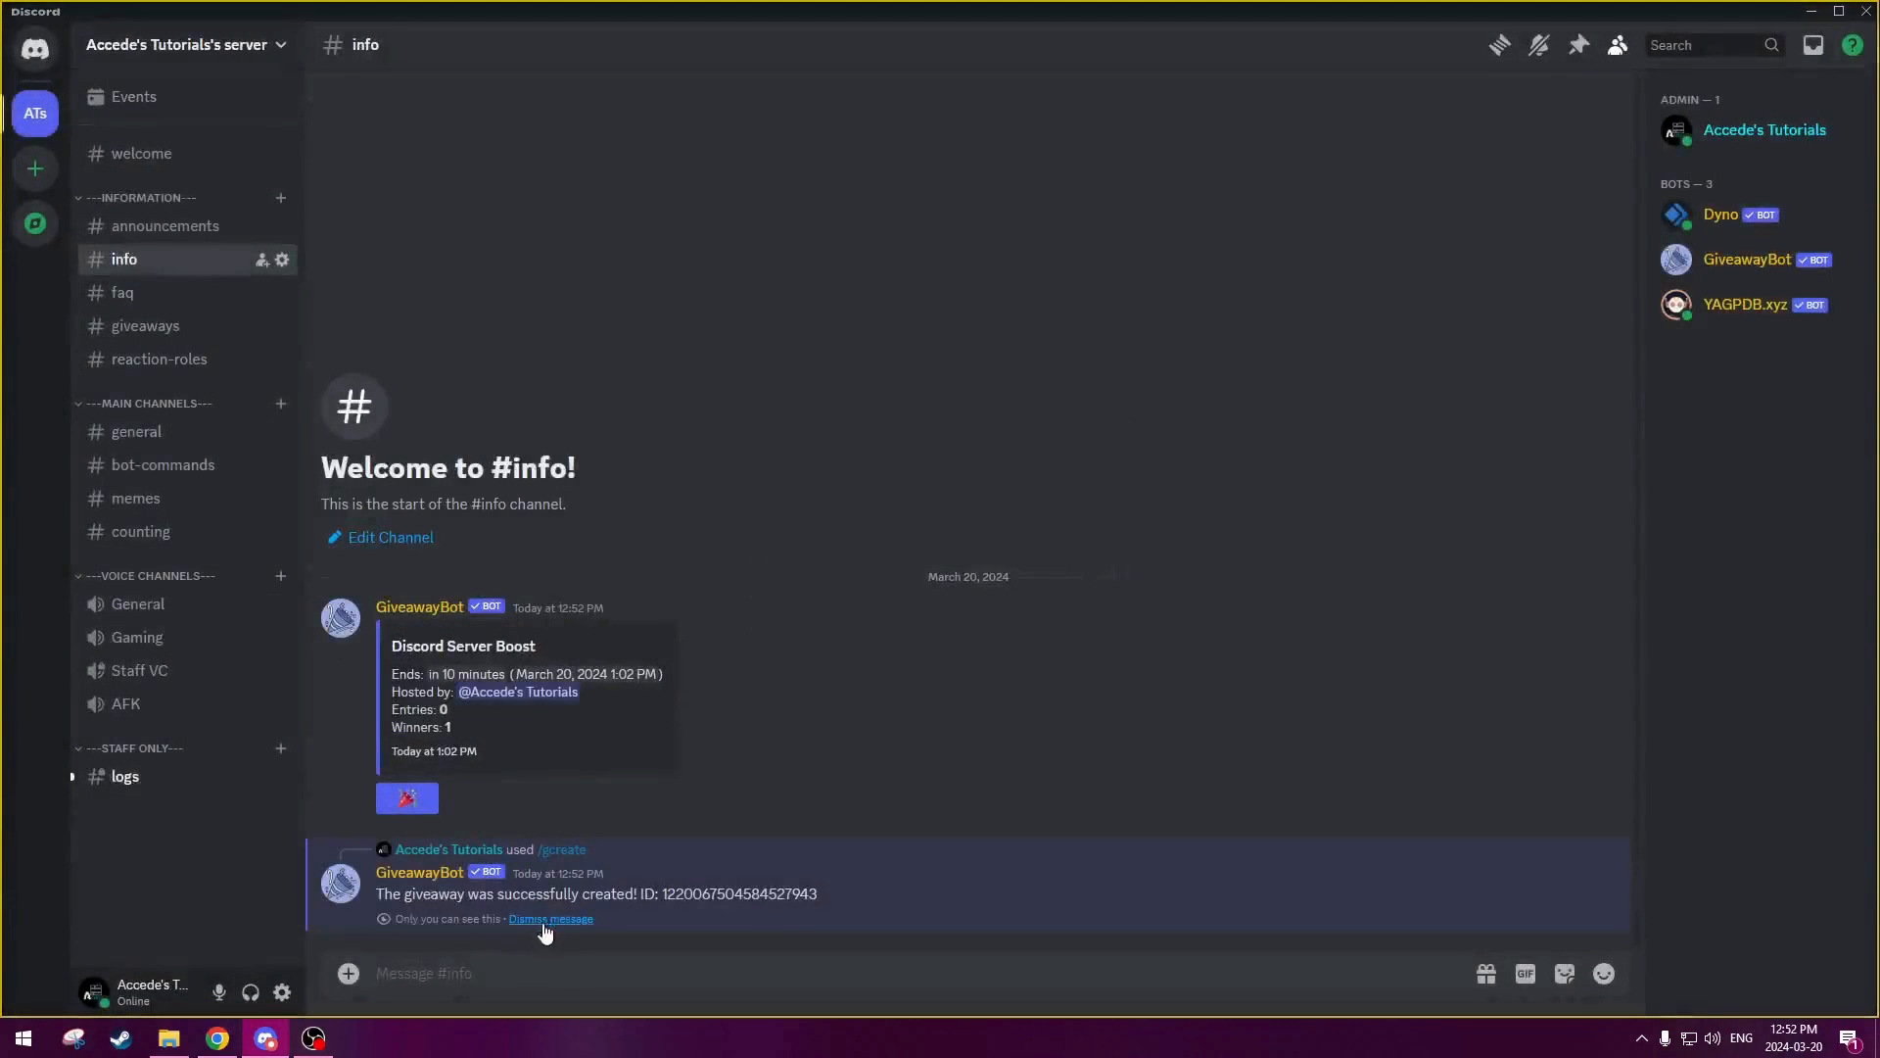
left_click(545, 919)
left_click(409, 905)
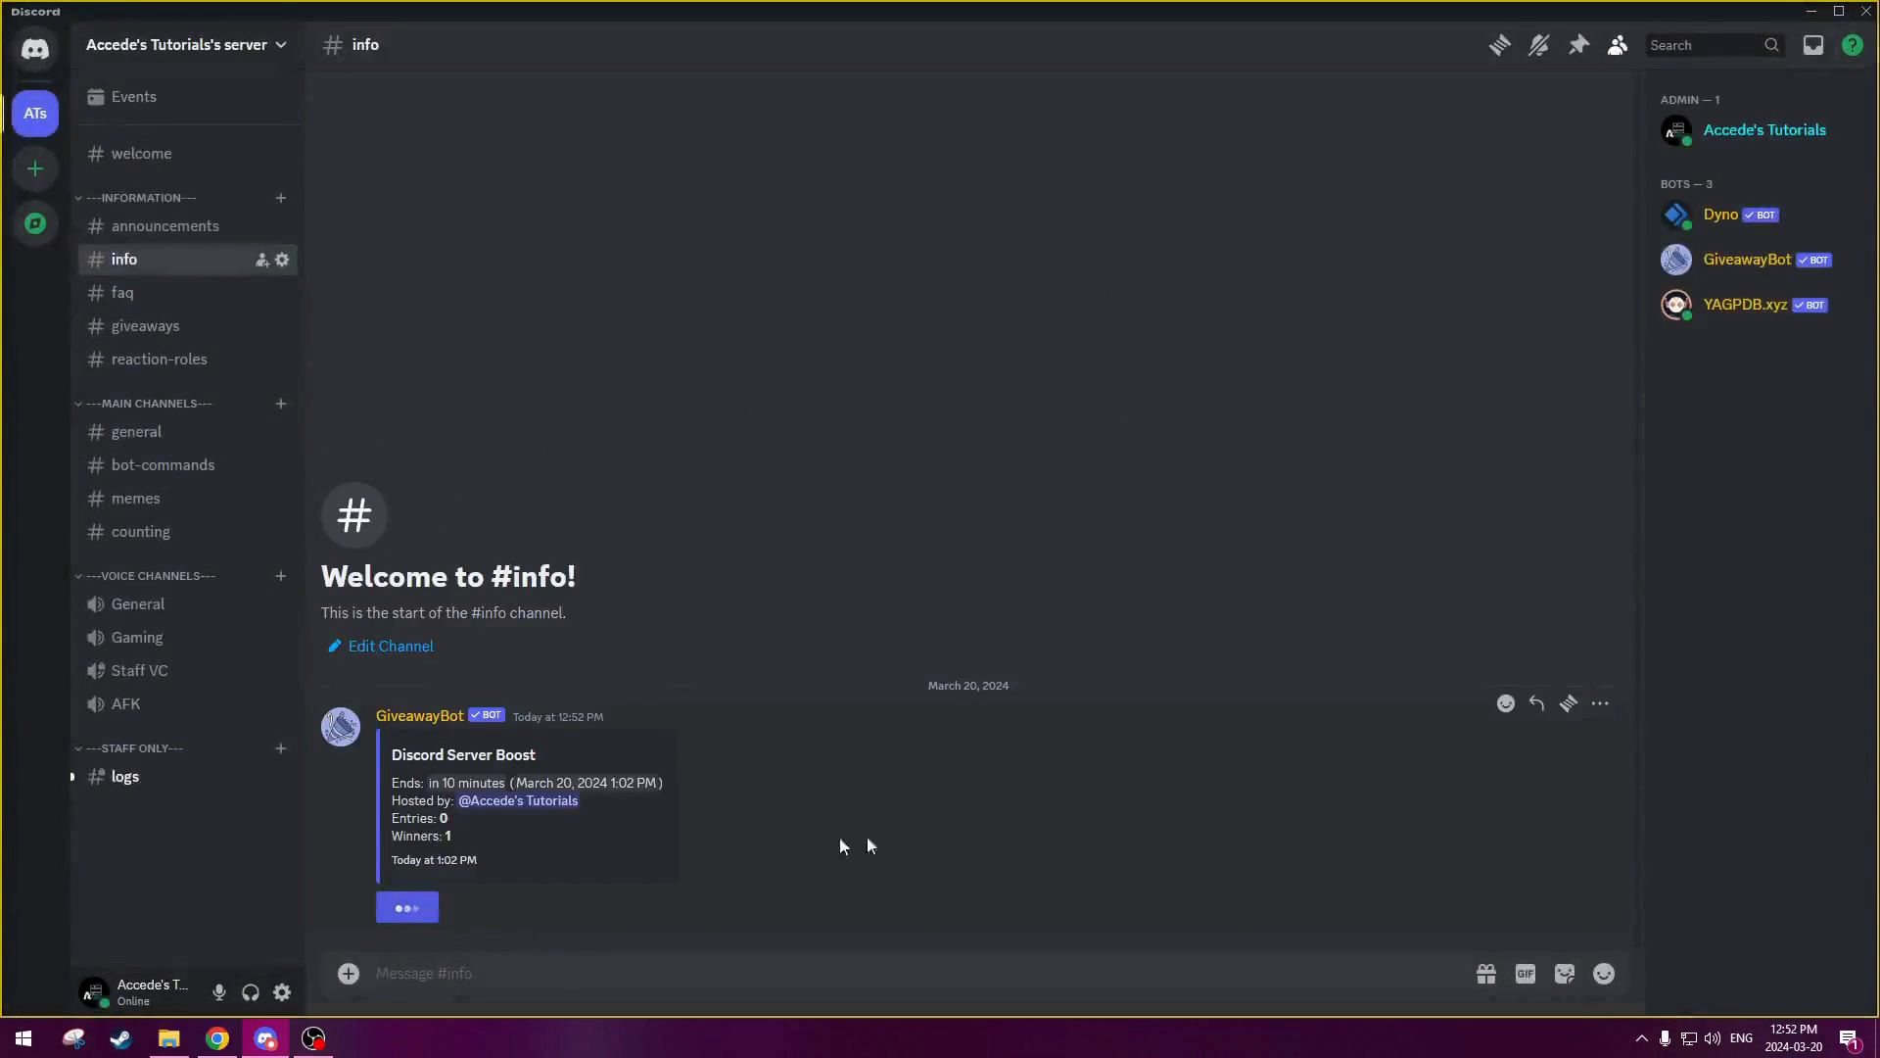
- List the active giveaways with /glist in the giveaways channel
left_click(142, 326)
type("/glist")
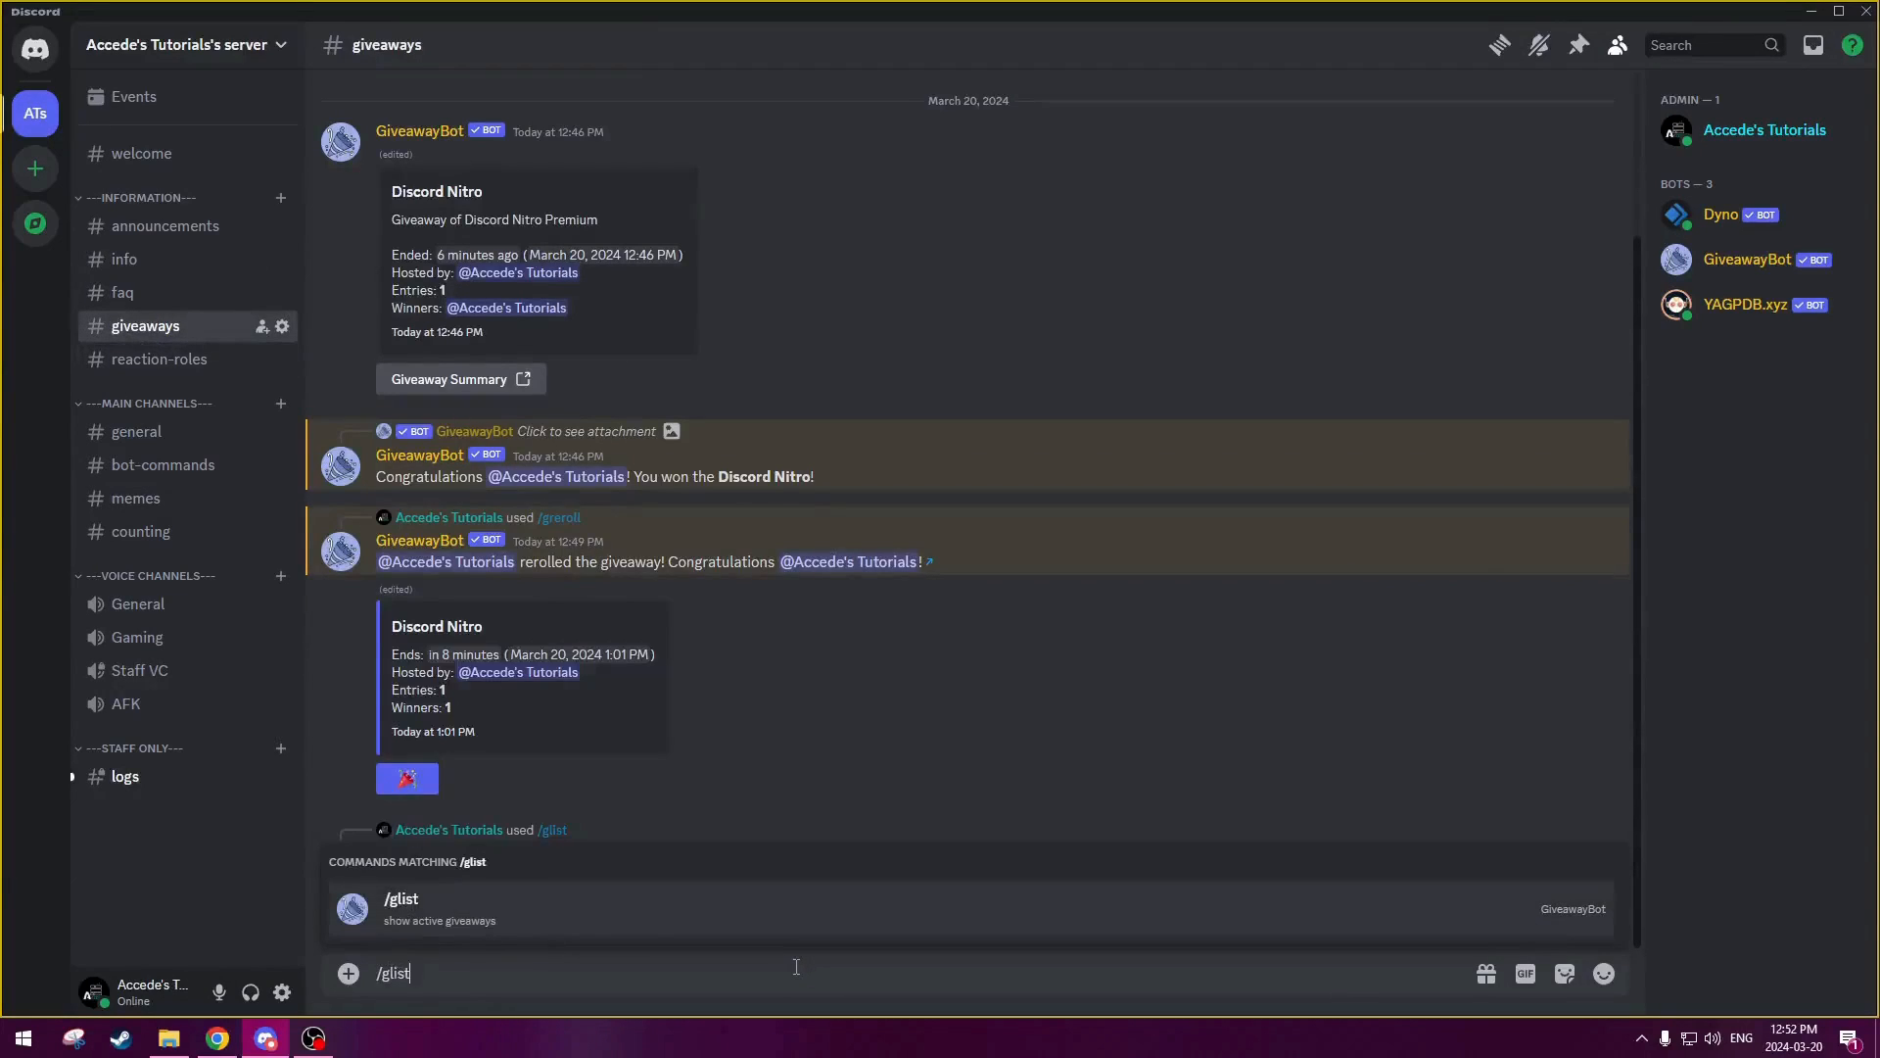
key("Return")
key("Return")
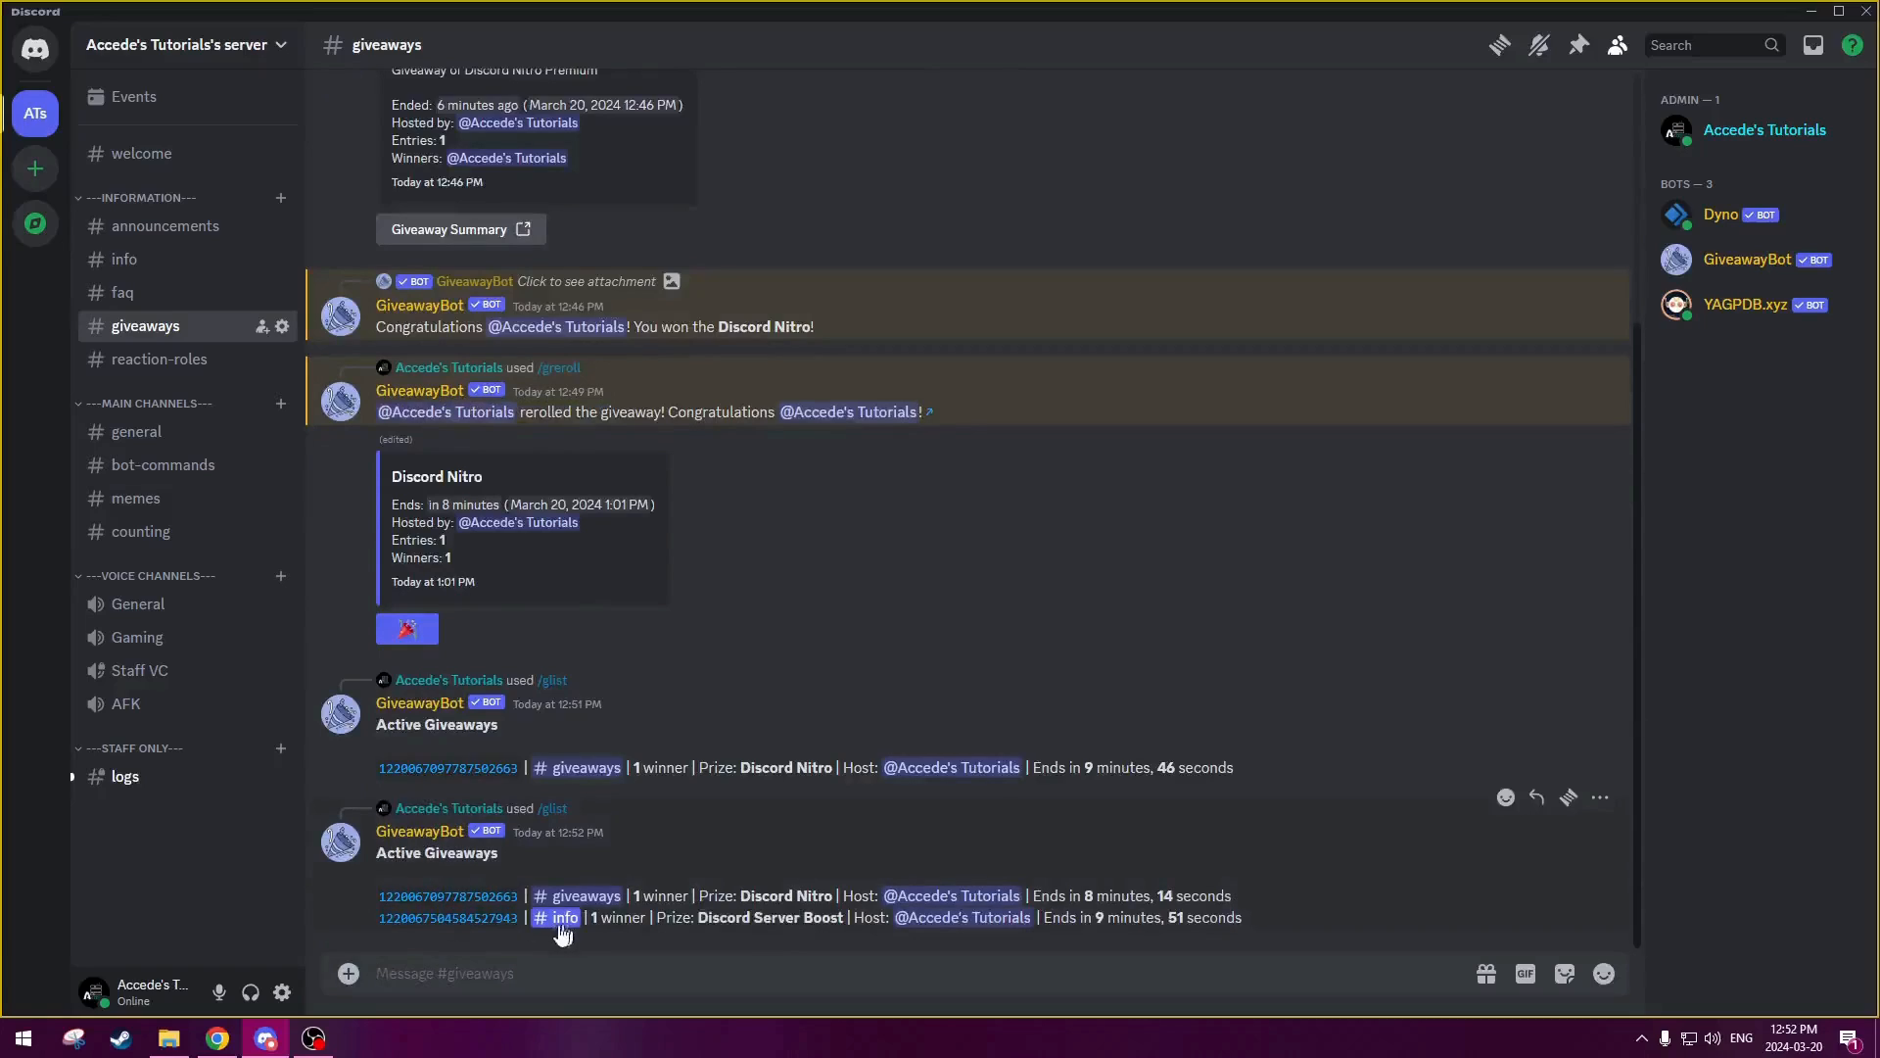
- Review the channel, winner count, prize, host and remaining time in the new list, and open the linked info channel
left_click_drag(553, 917, 591, 917)
left_click(591, 918)
left_click_drag(688, 916, 1270, 927)
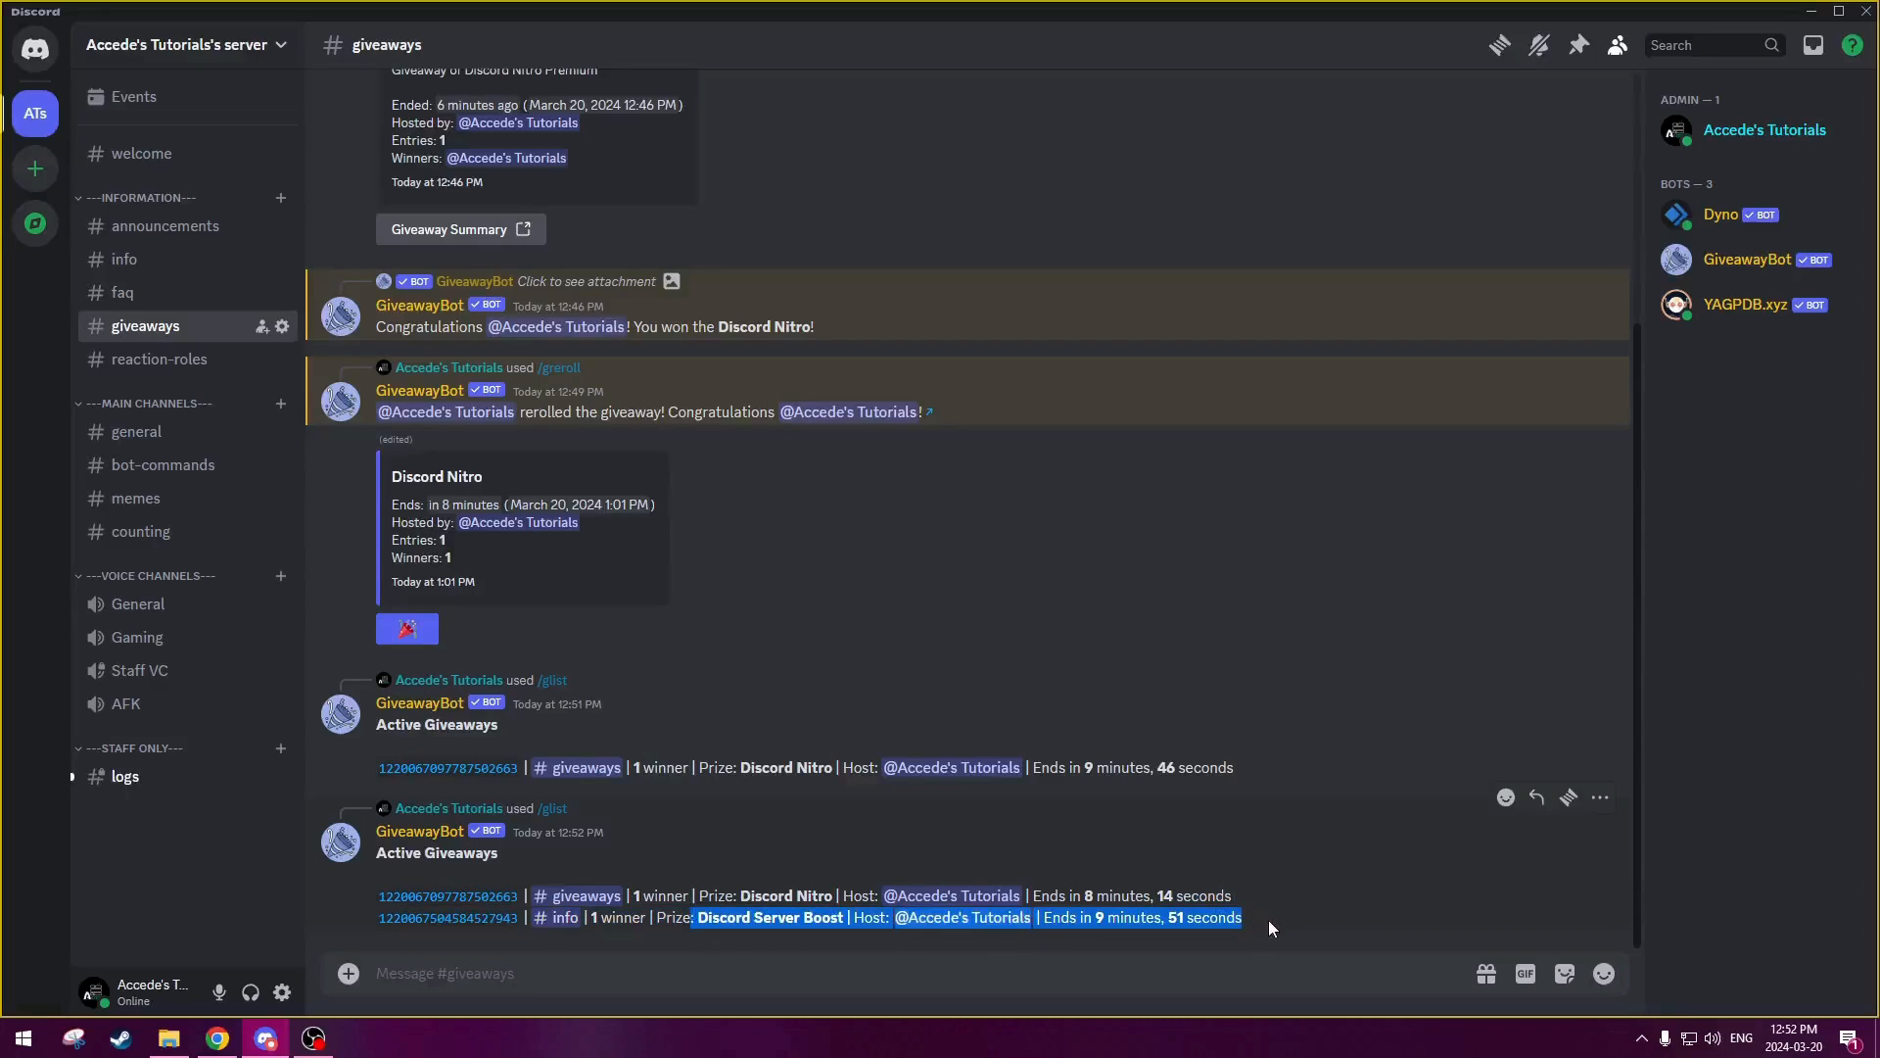
left_click_drag(1097, 895, 1204, 897)
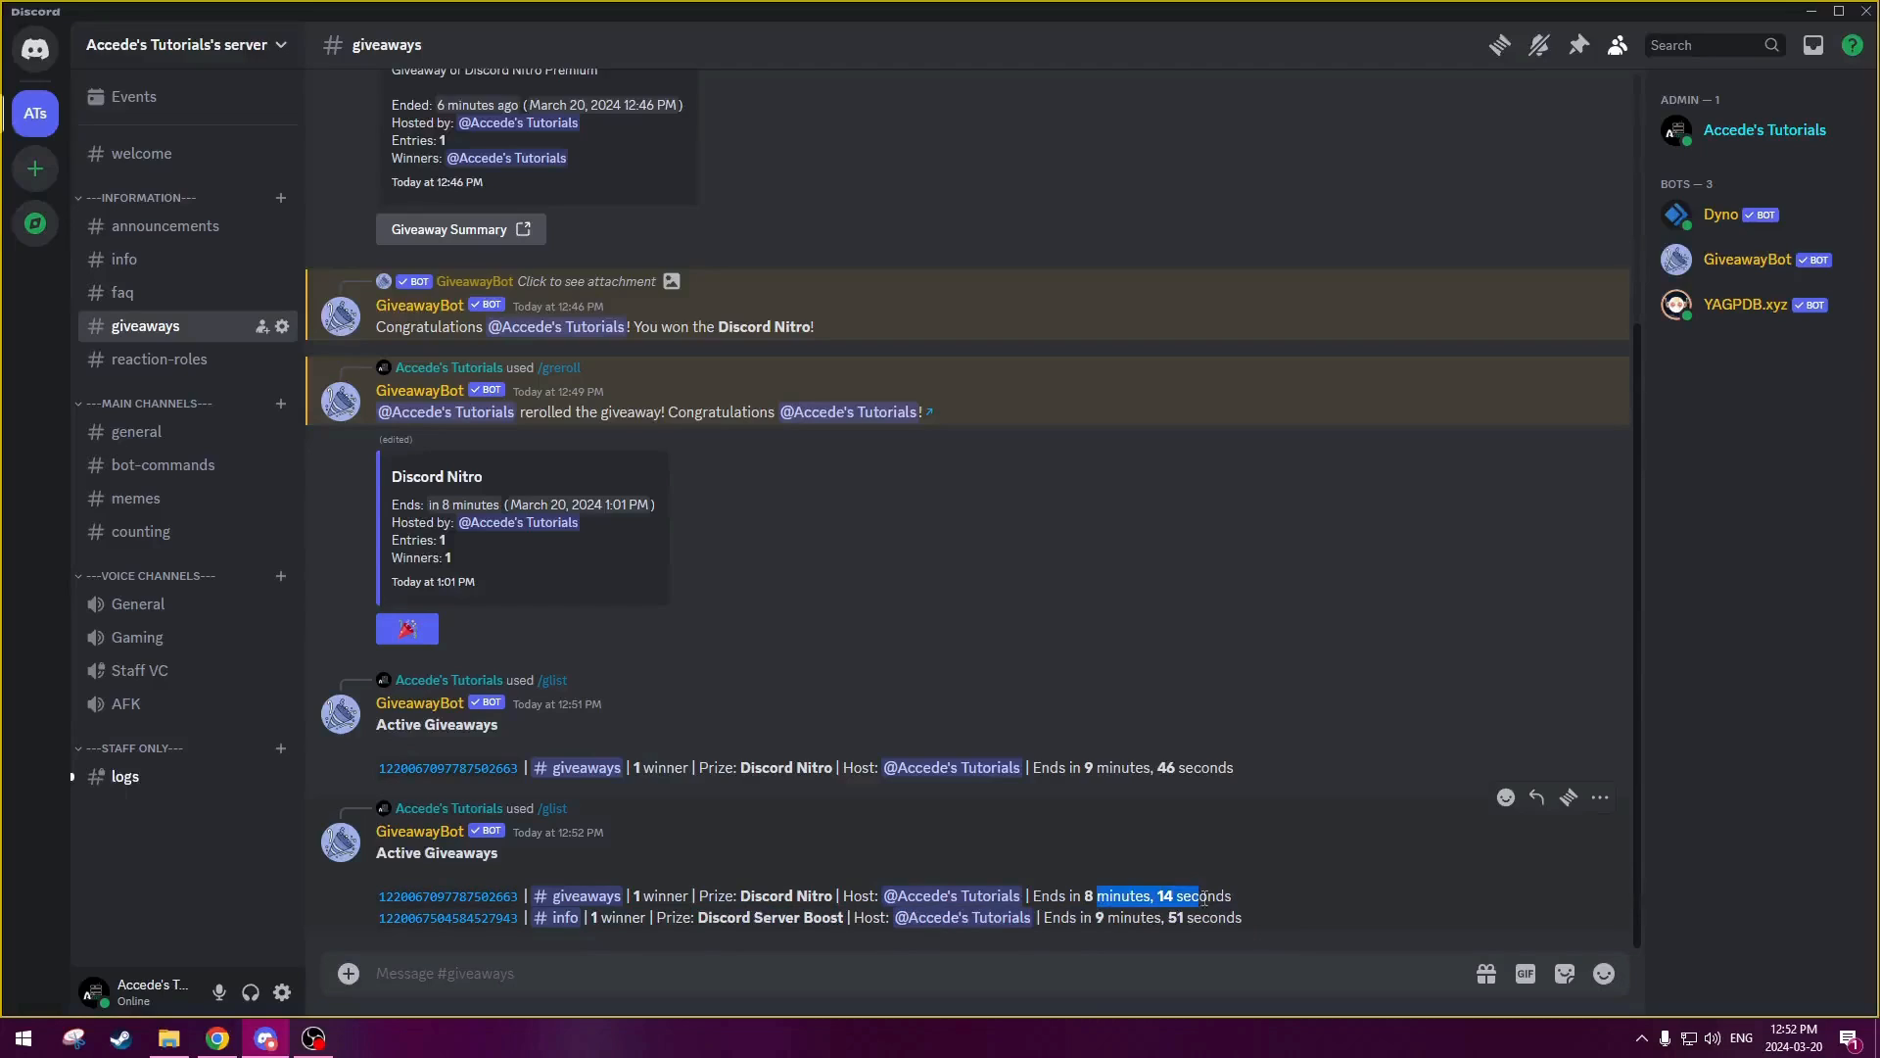
left_click(554, 917)
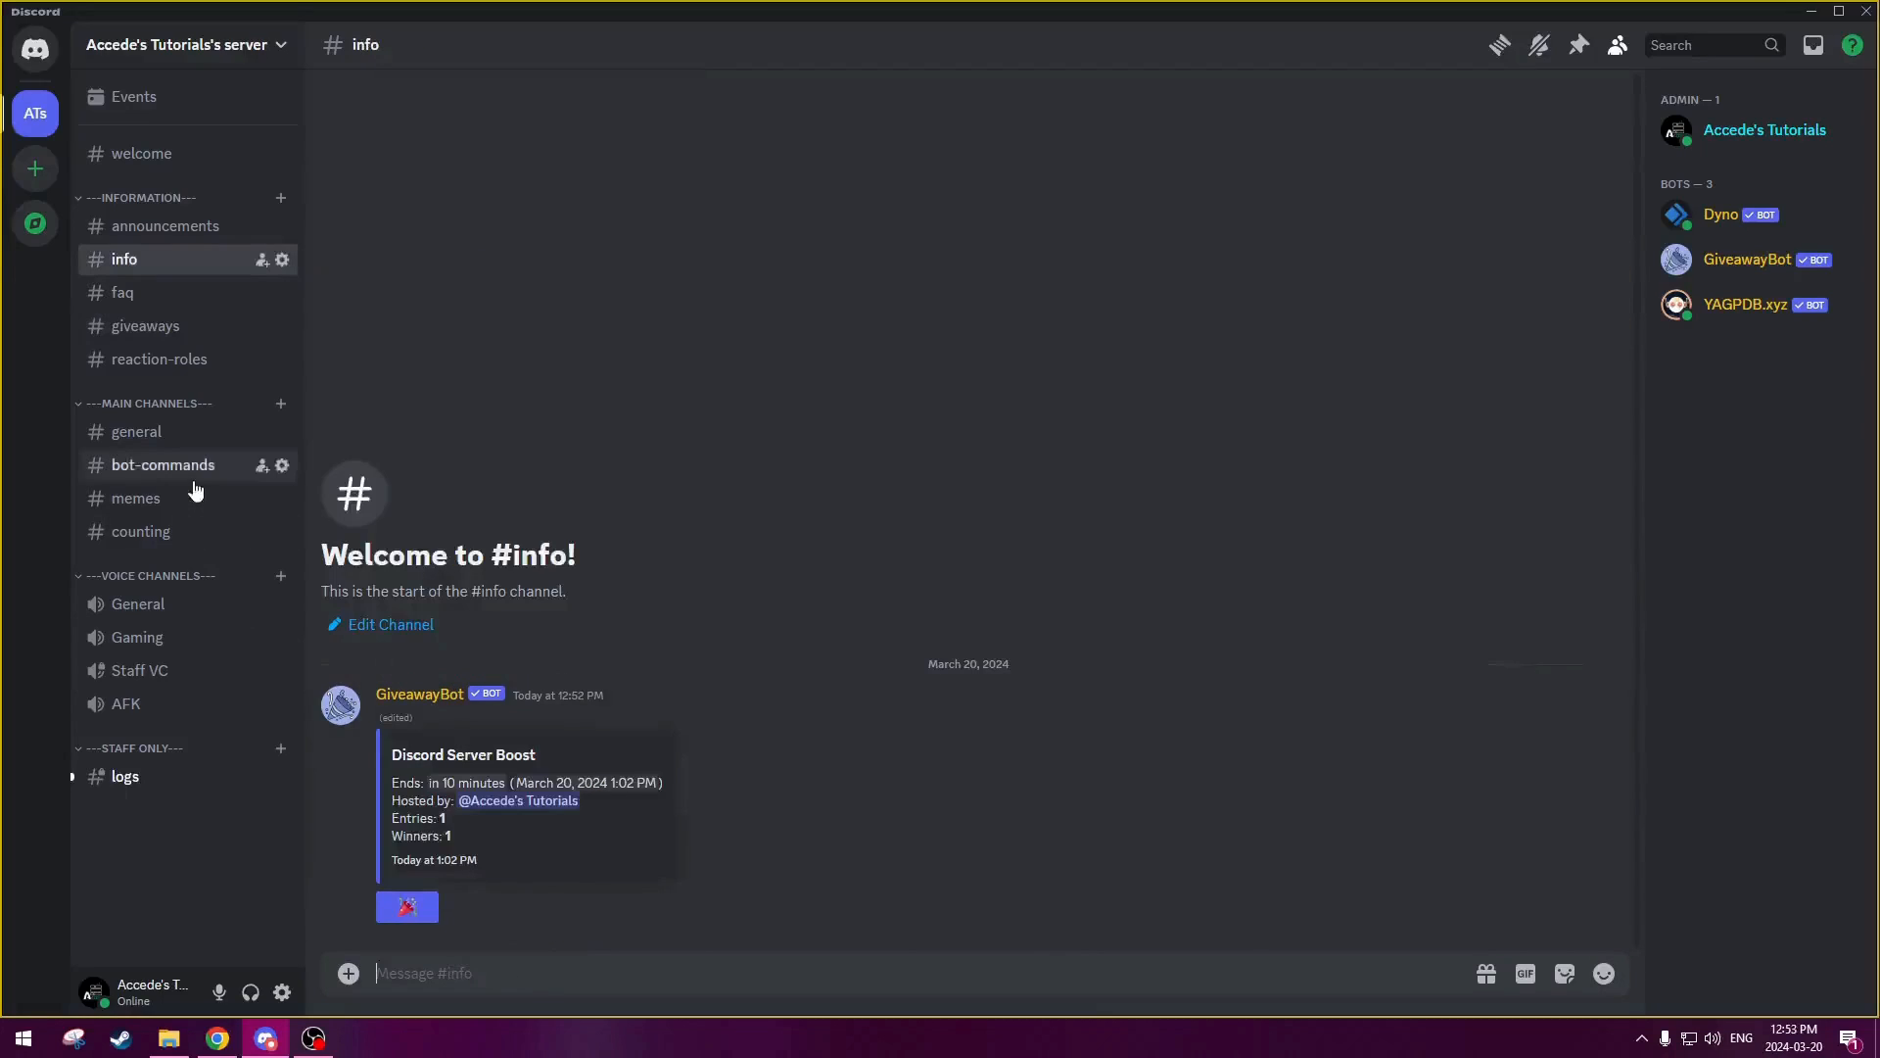
- Return to the giveaways channel, copy the Discord Nitro giveaway's ID from the first list and end that giveaway with /gend
left_click(130, 327)
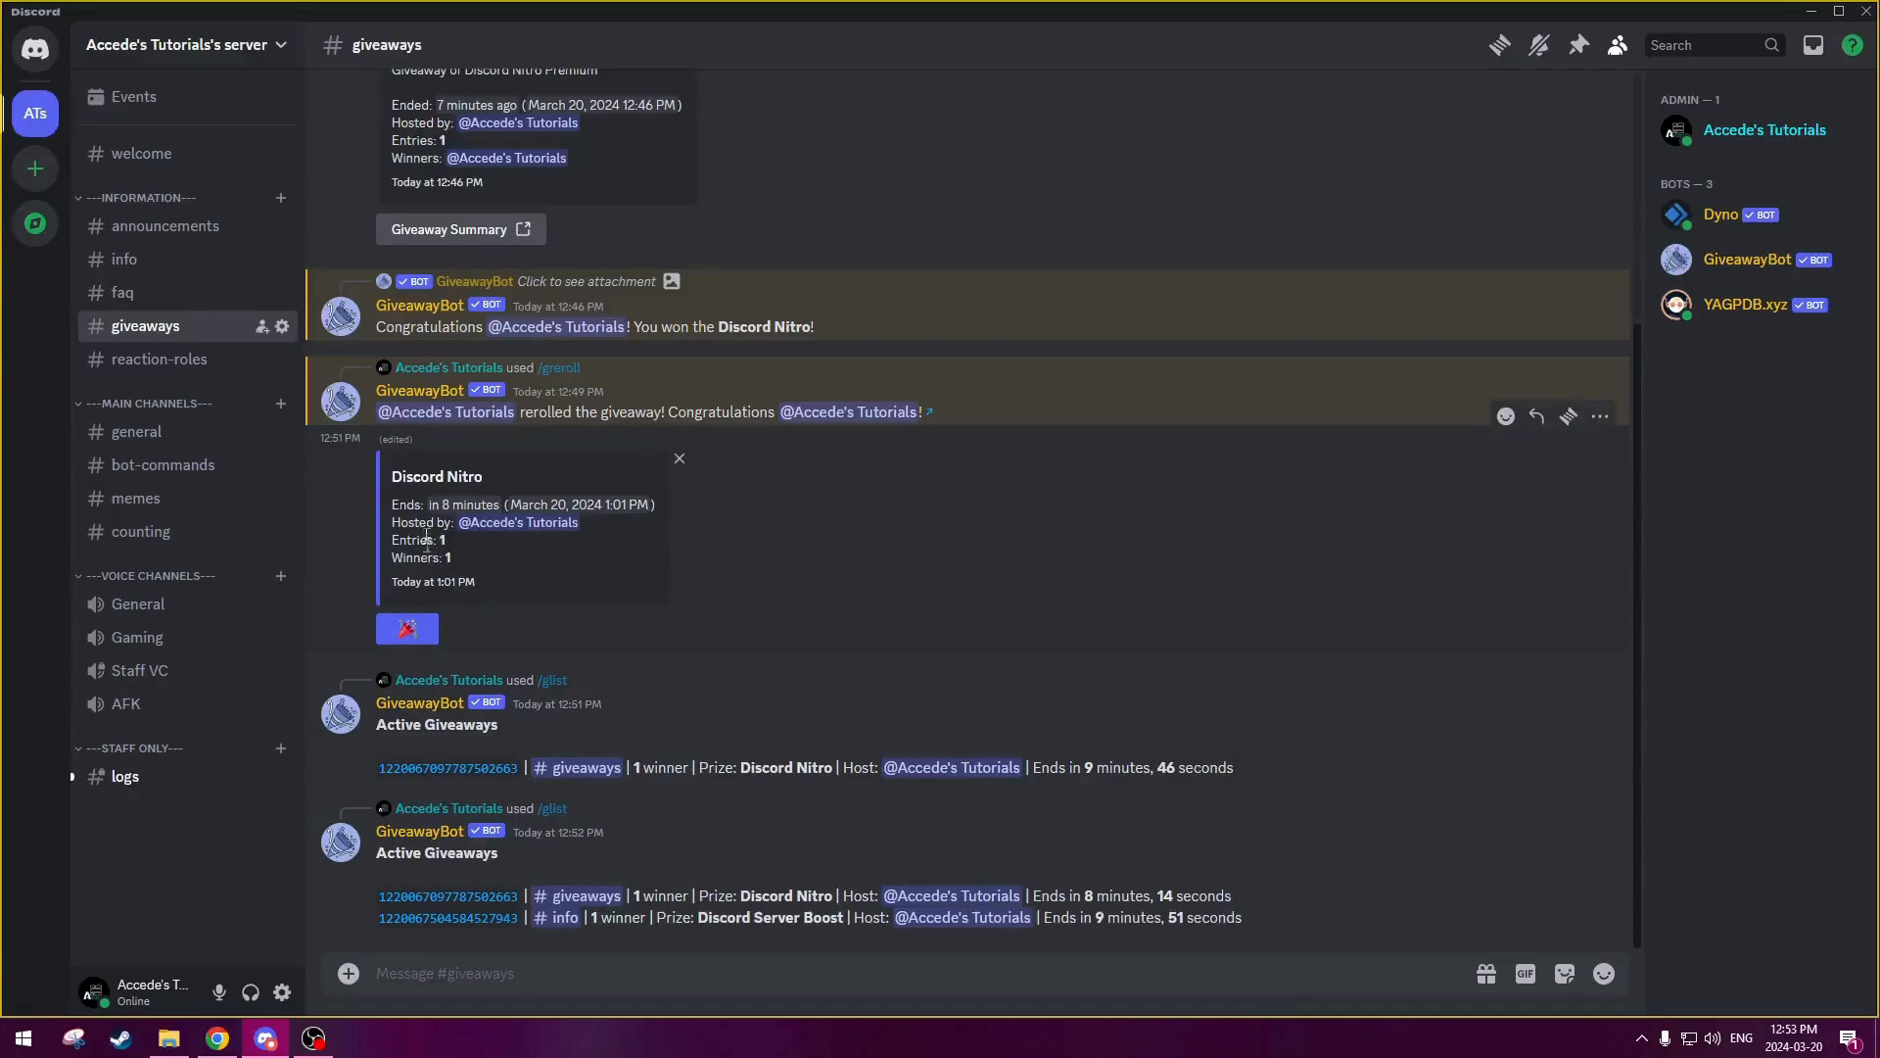
left_click_drag(356, 750, 524, 773)
key("ctrl+c")
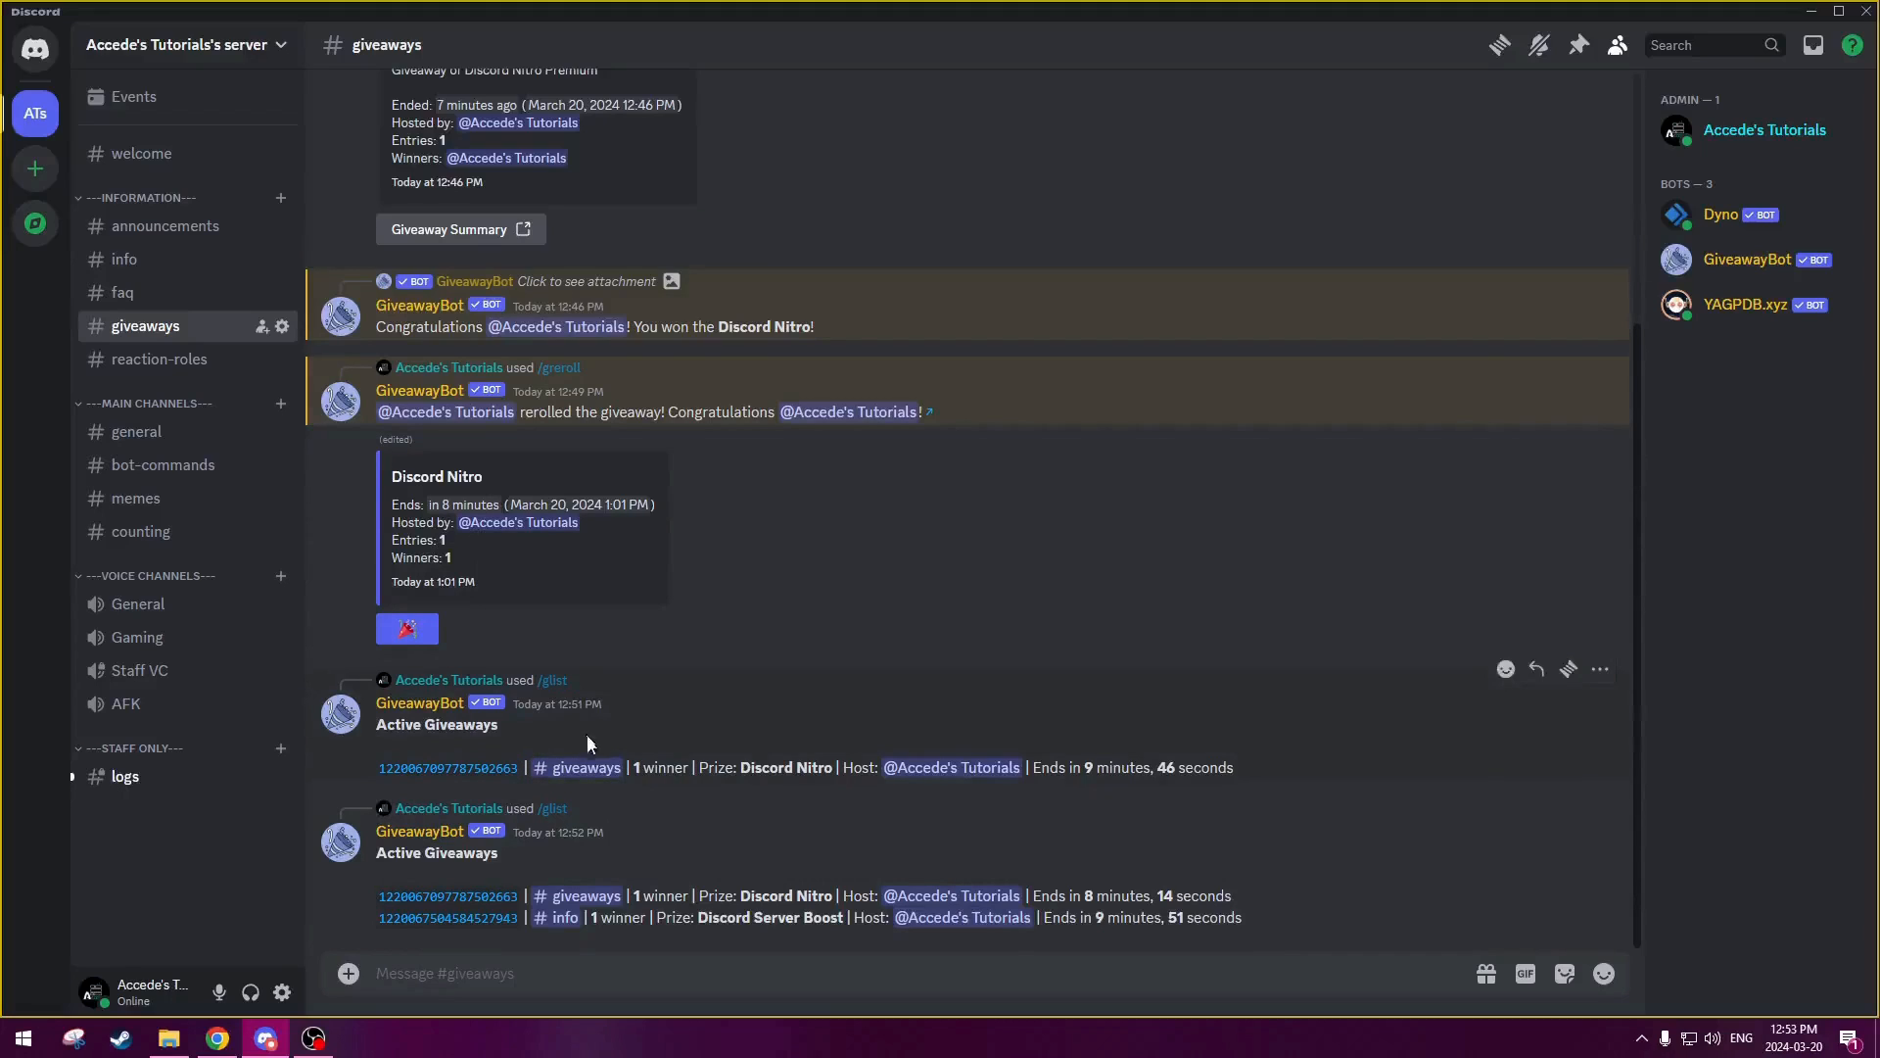
left_click(531, 974)
type("/gend")
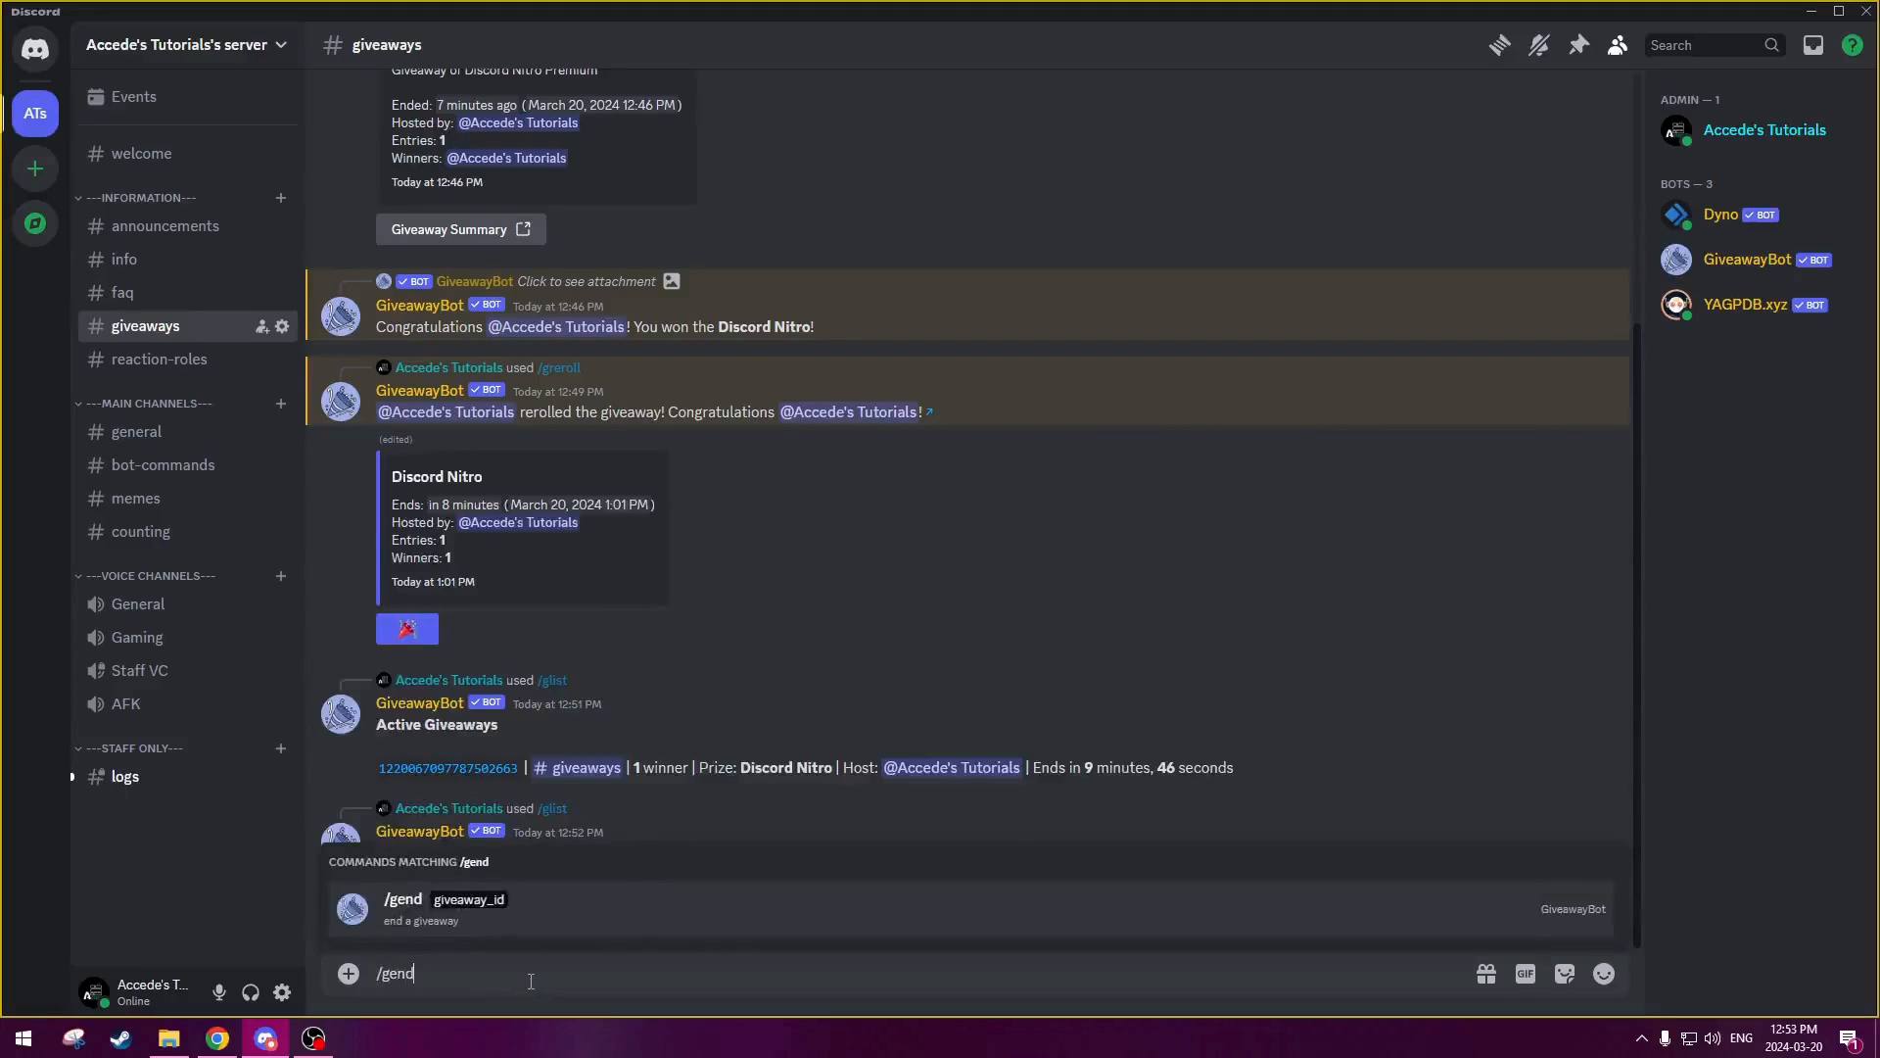
key("Return")
key("ctrl+v")
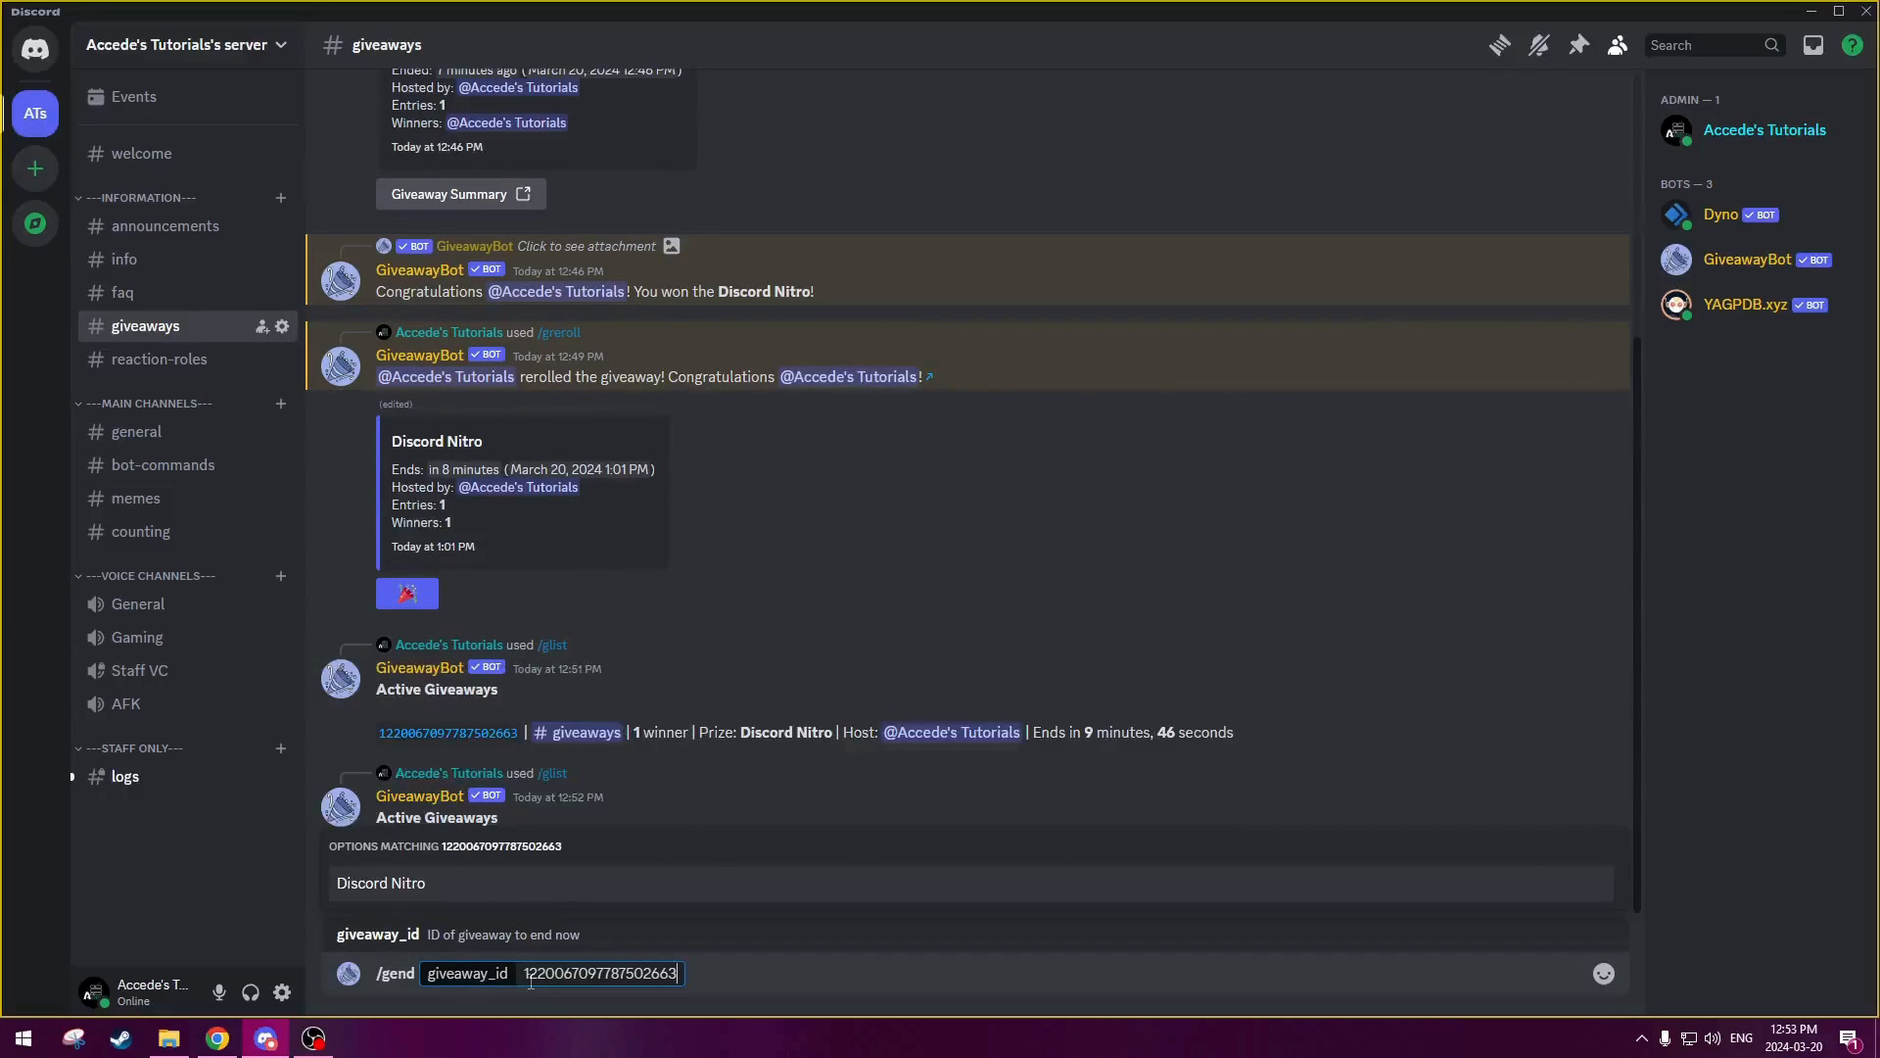
key("Return")
key("Return")
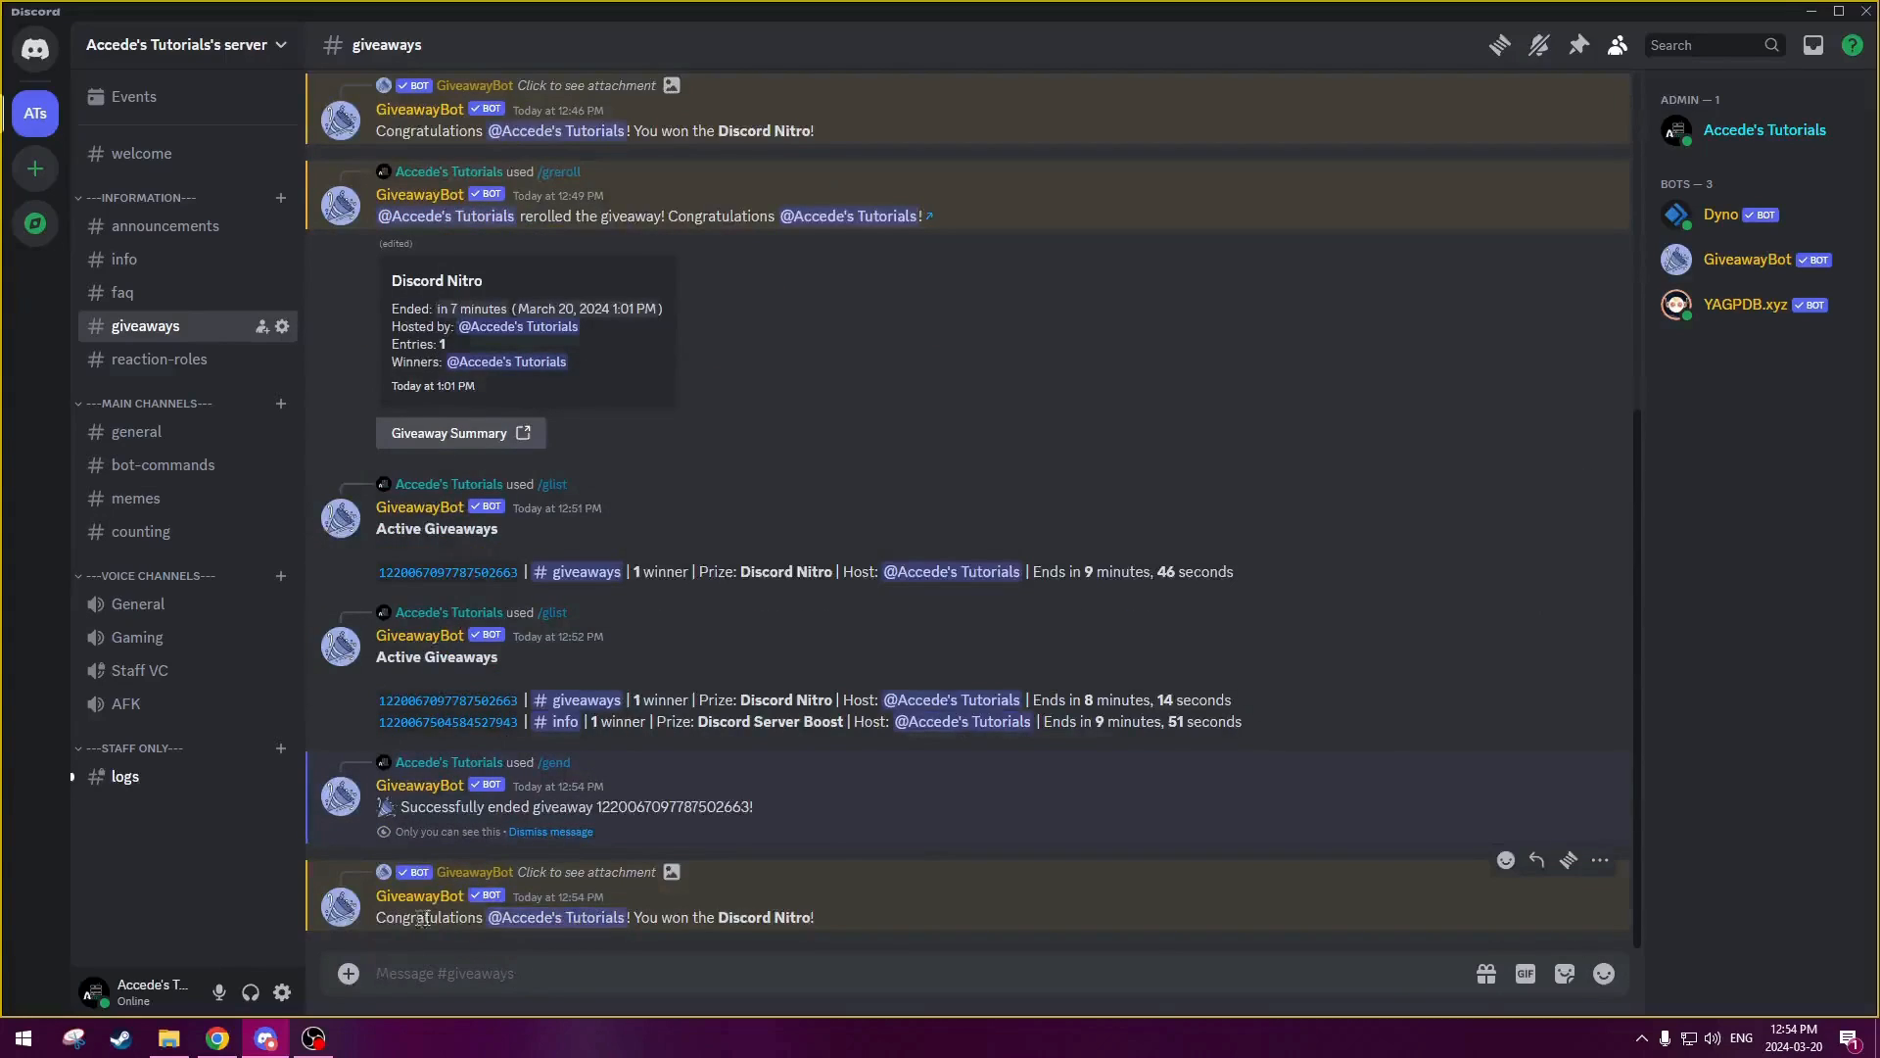
- Review the winner announcement, the listed remaining time and the ended Discord Nitro giveaway, and dismiss the bot's /gend reply
left_click_drag(385, 917, 482, 917)
left_click(482, 918)
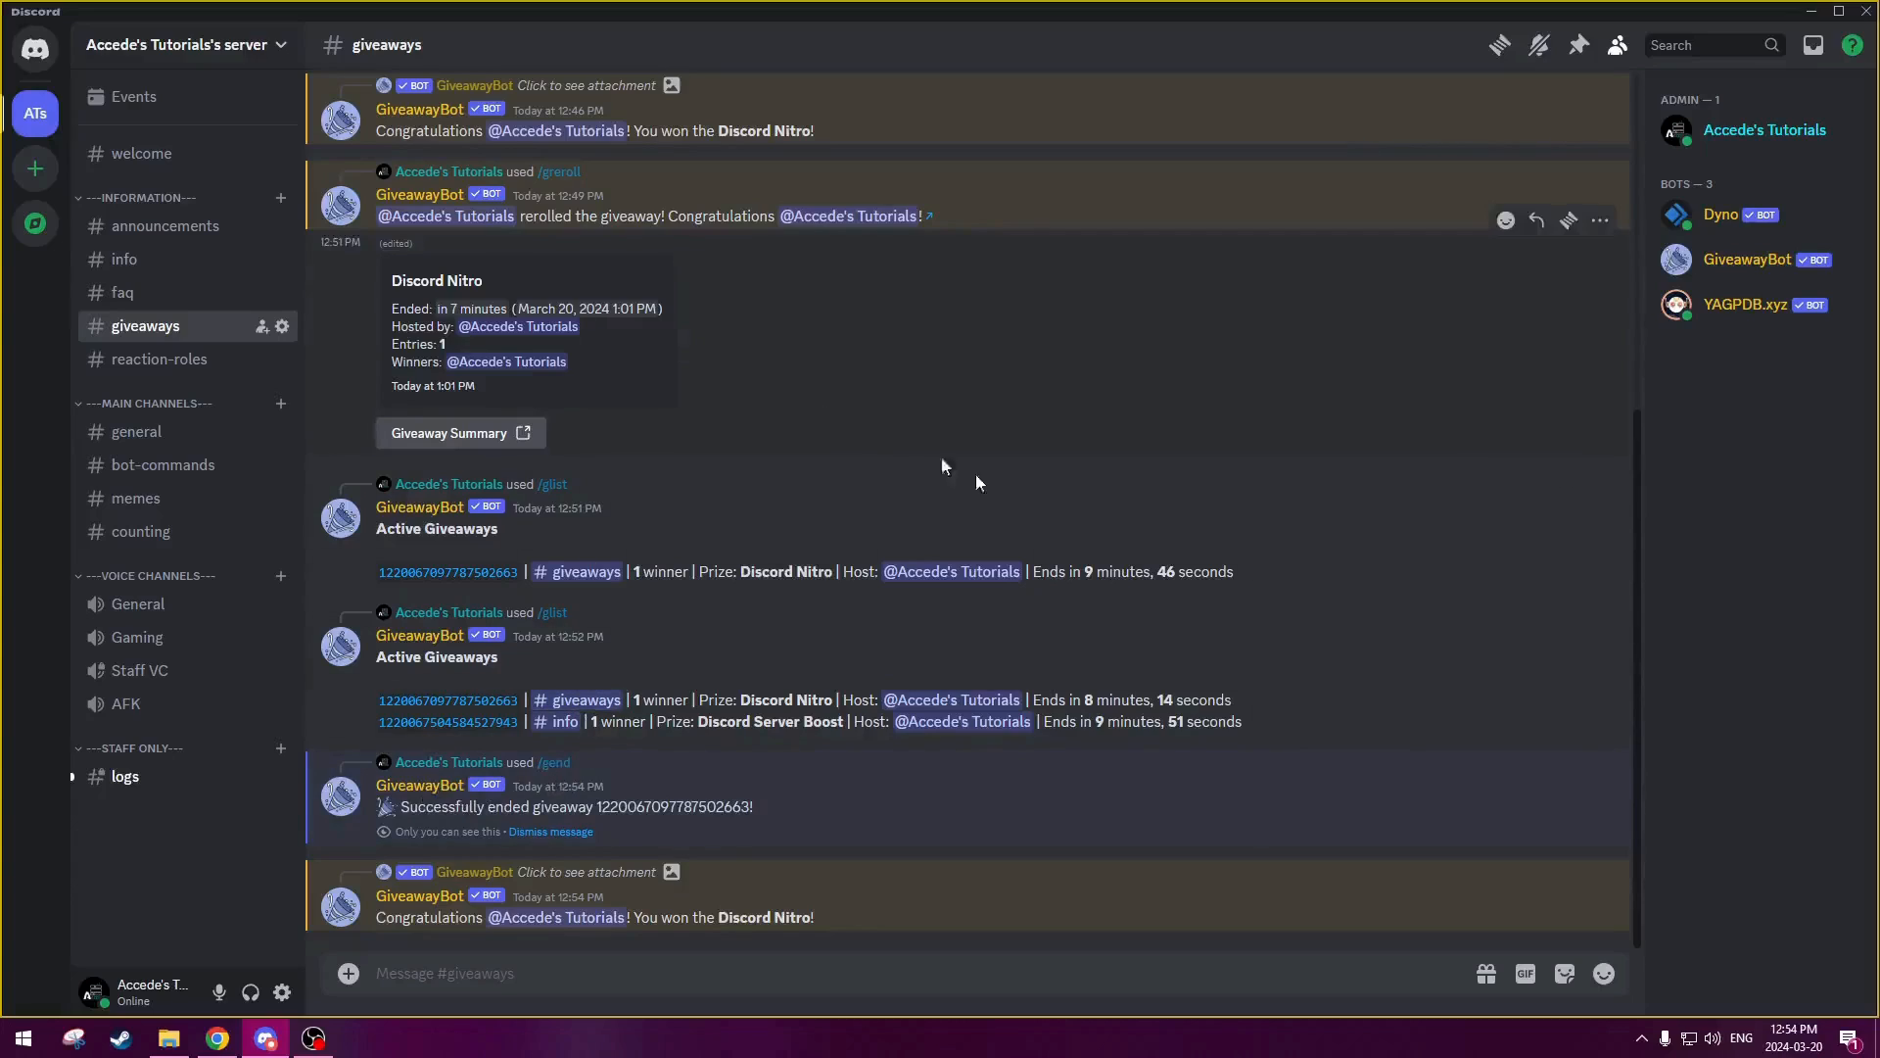
left_click_drag(1041, 577, 1211, 572)
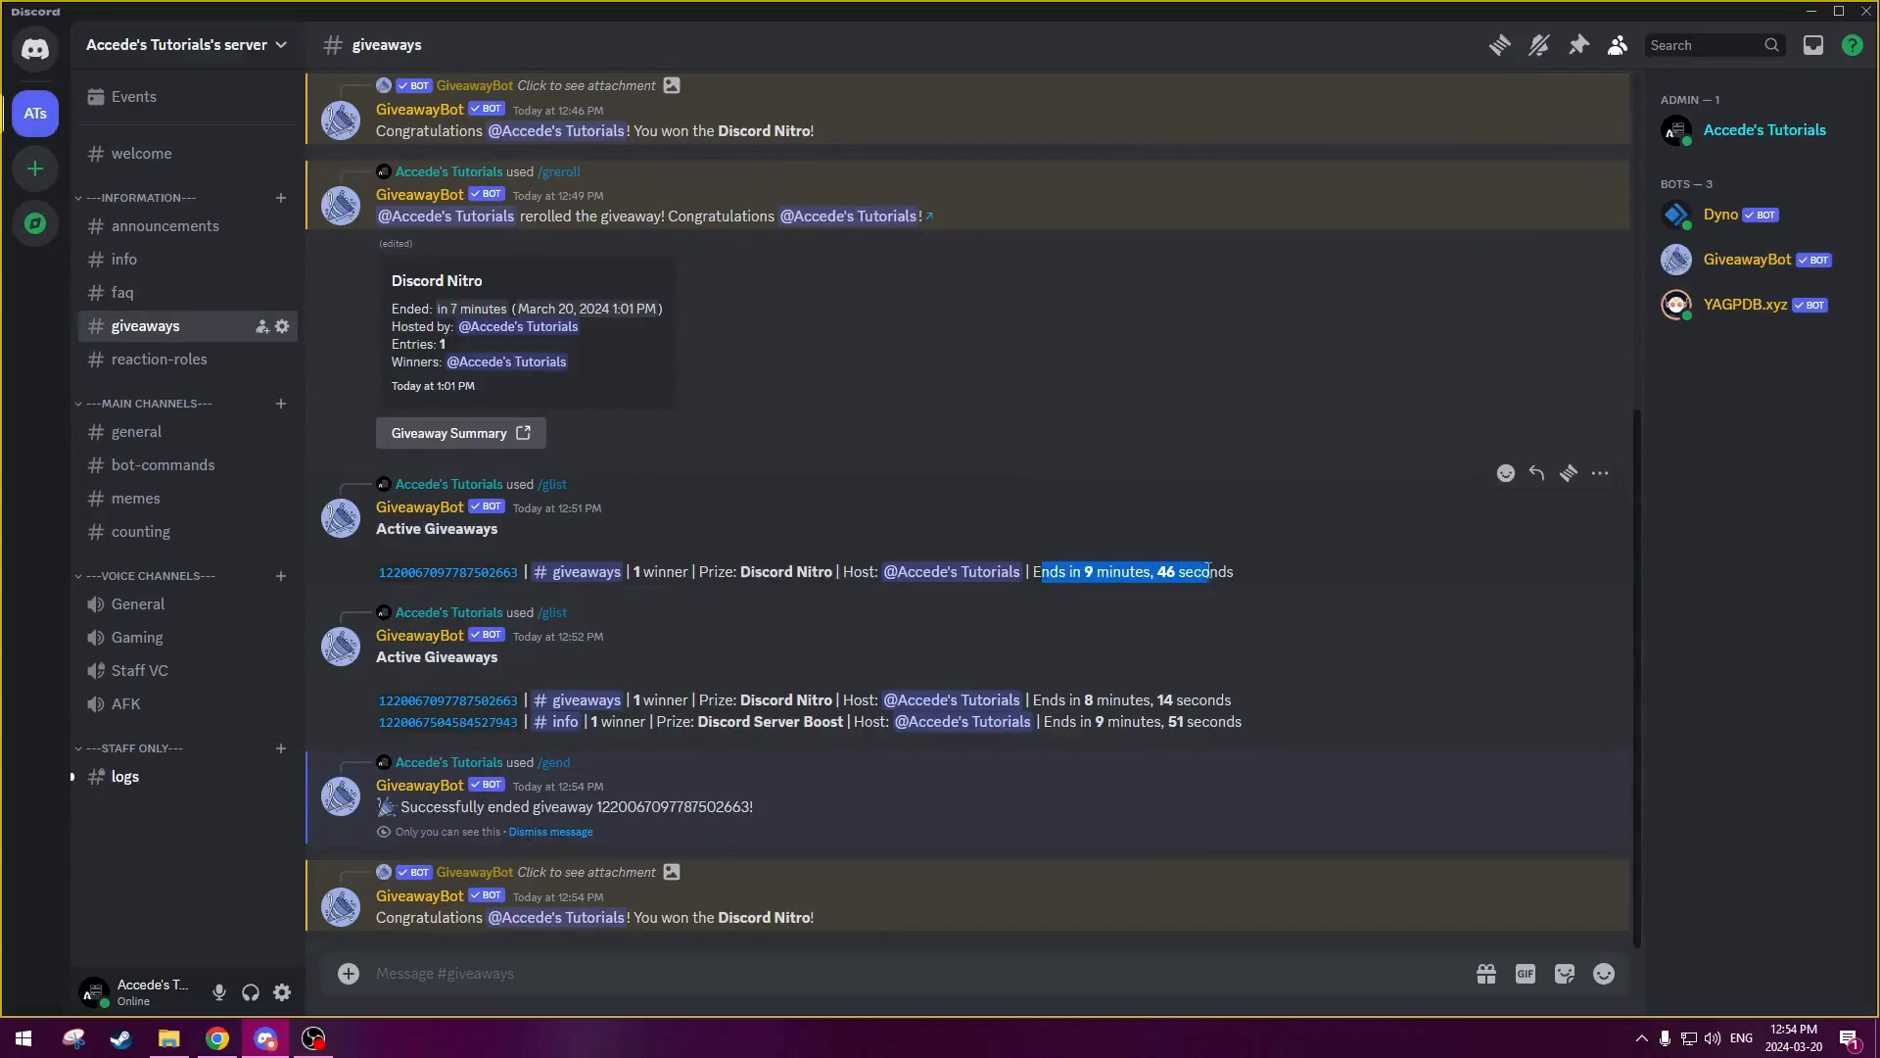
left_click(1136, 579)
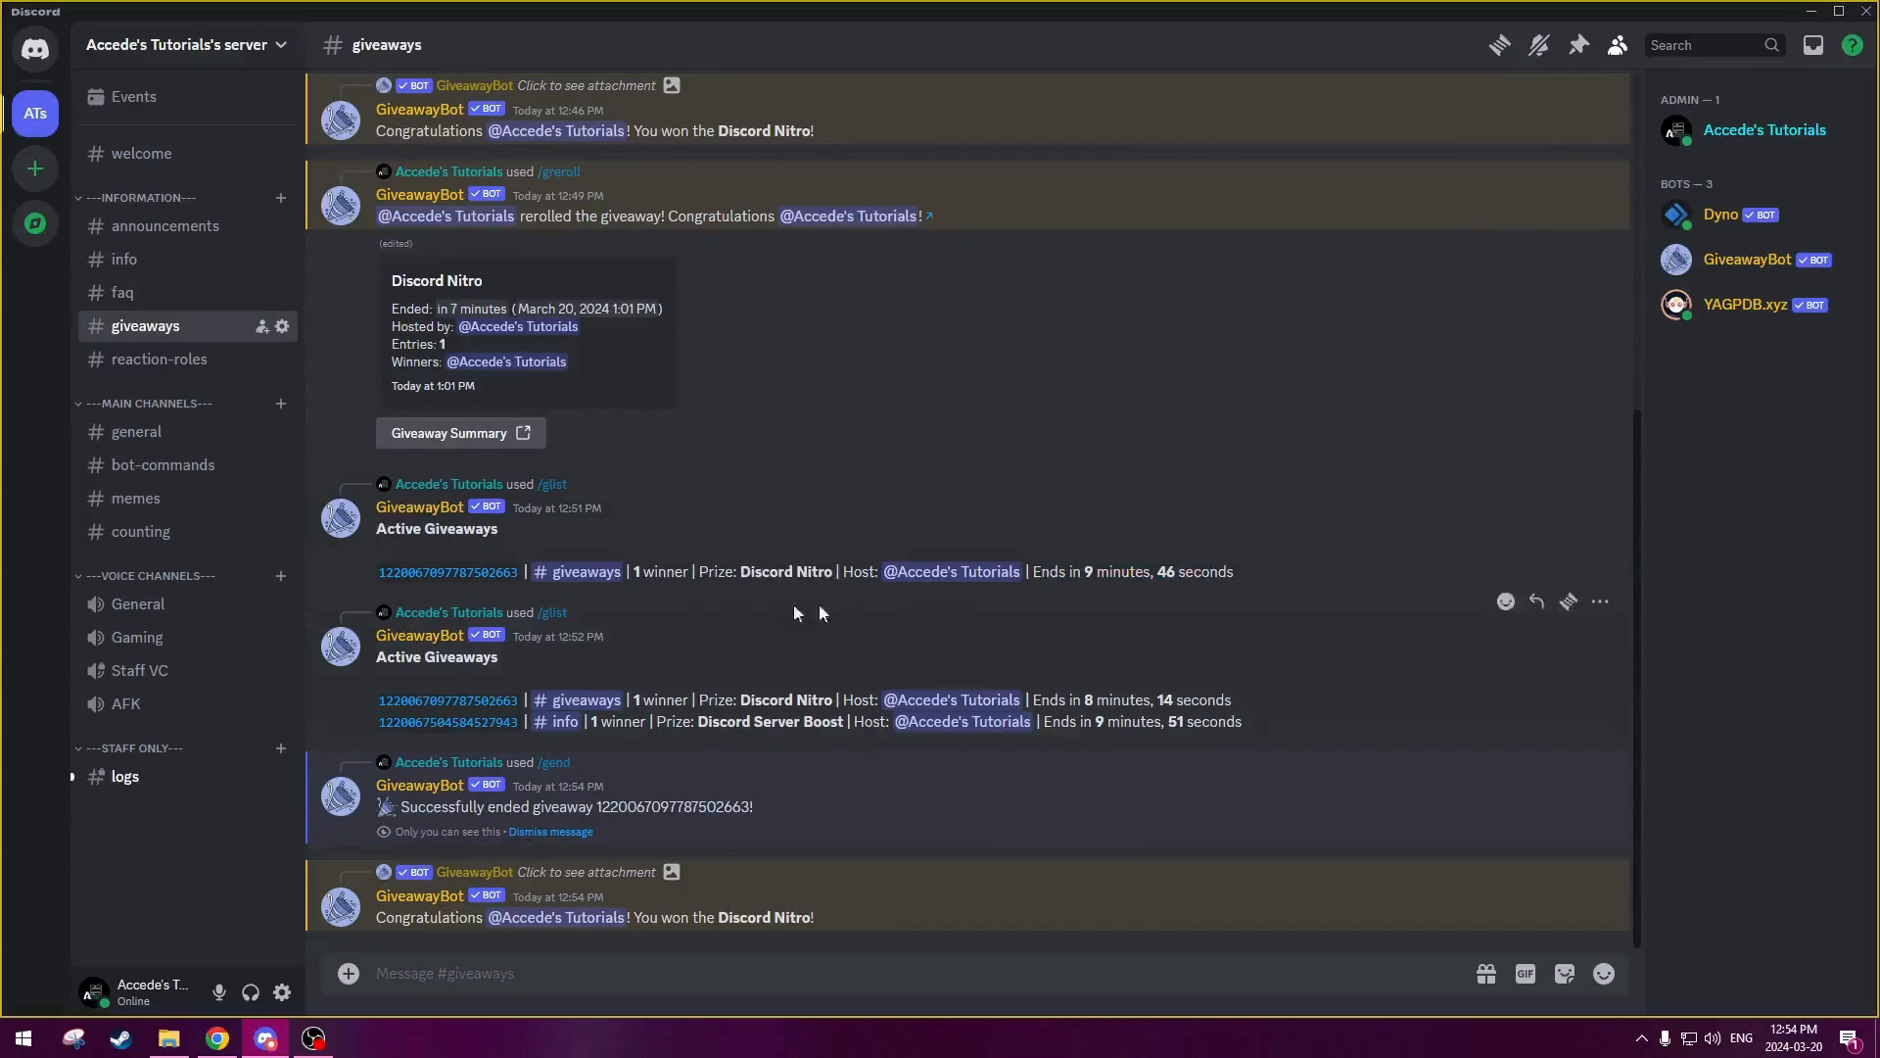
left_click_drag(448, 342, 391, 346)
left_click(423, 345)
left_click(393, 351)
left_click(426, 346)
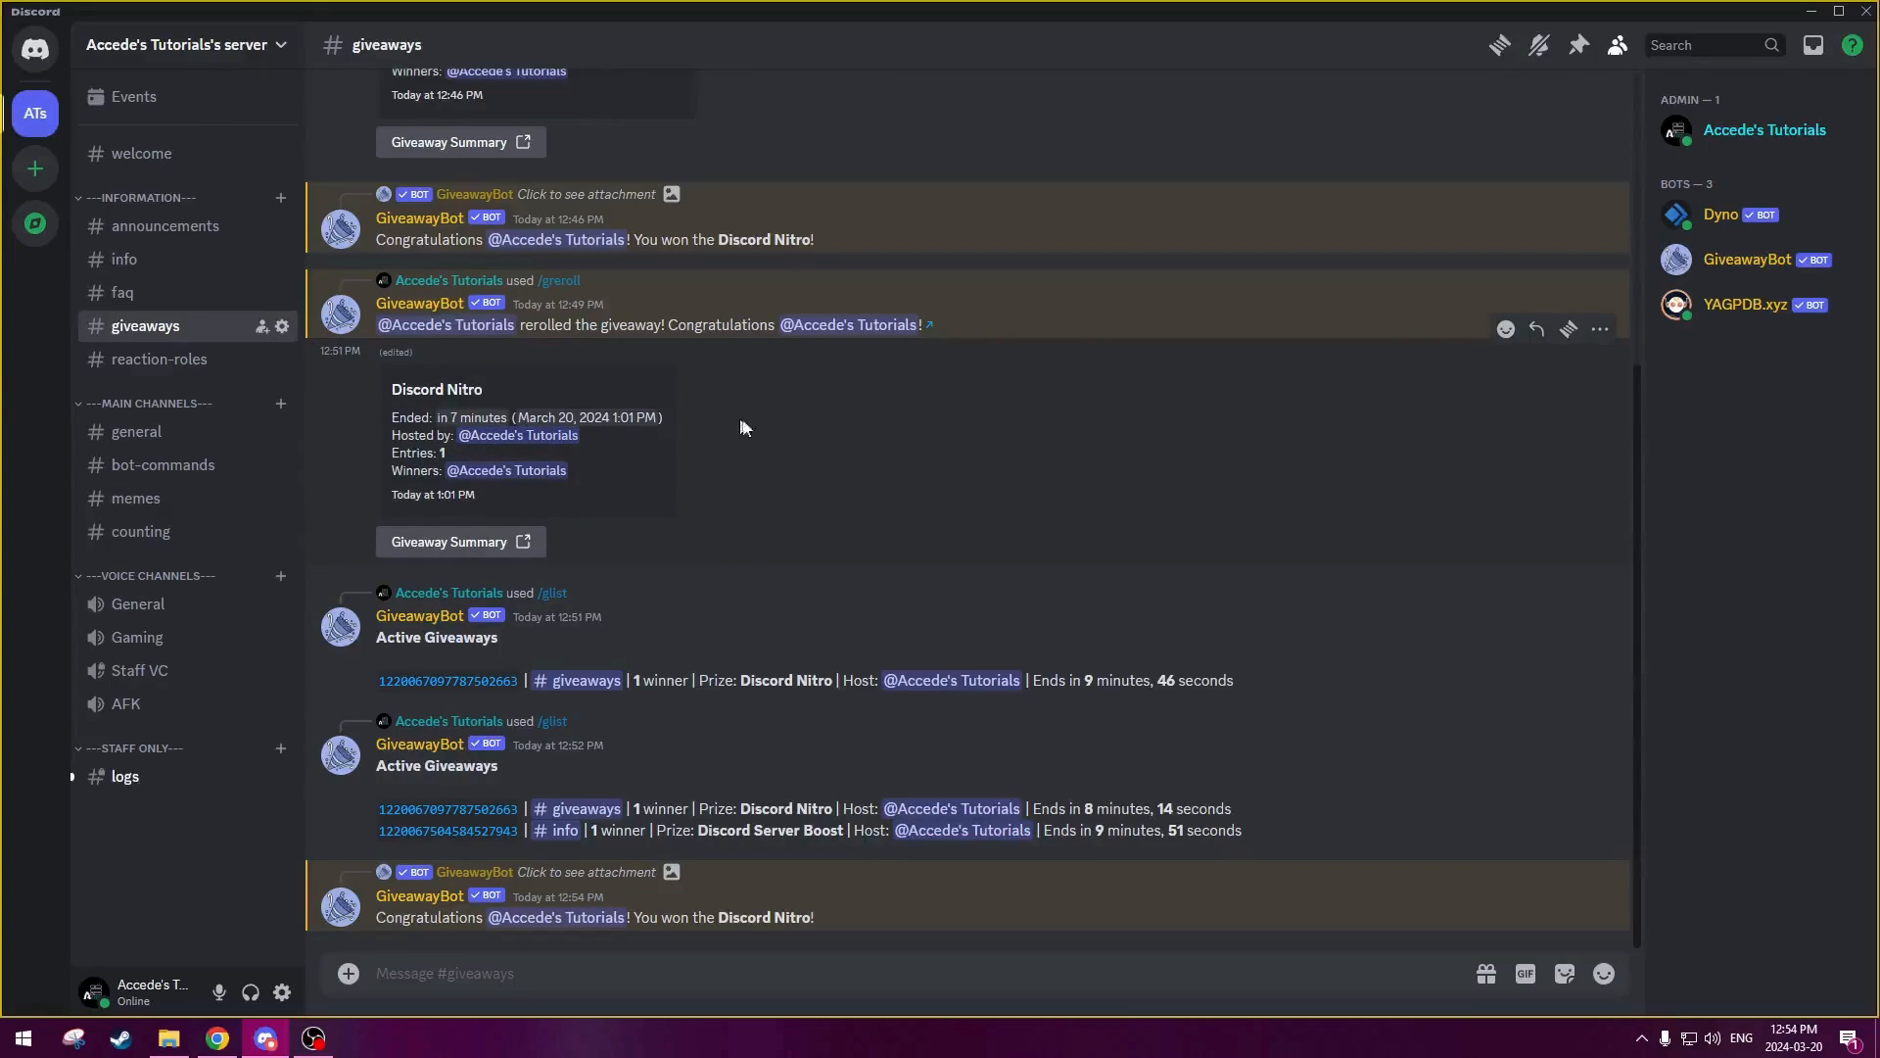
- Delete the Discord Server Boost giveaway in the info channel with /gdelete, and read and dismiss the bot's reply
left_click(137, 292)
left_click(147, 260)
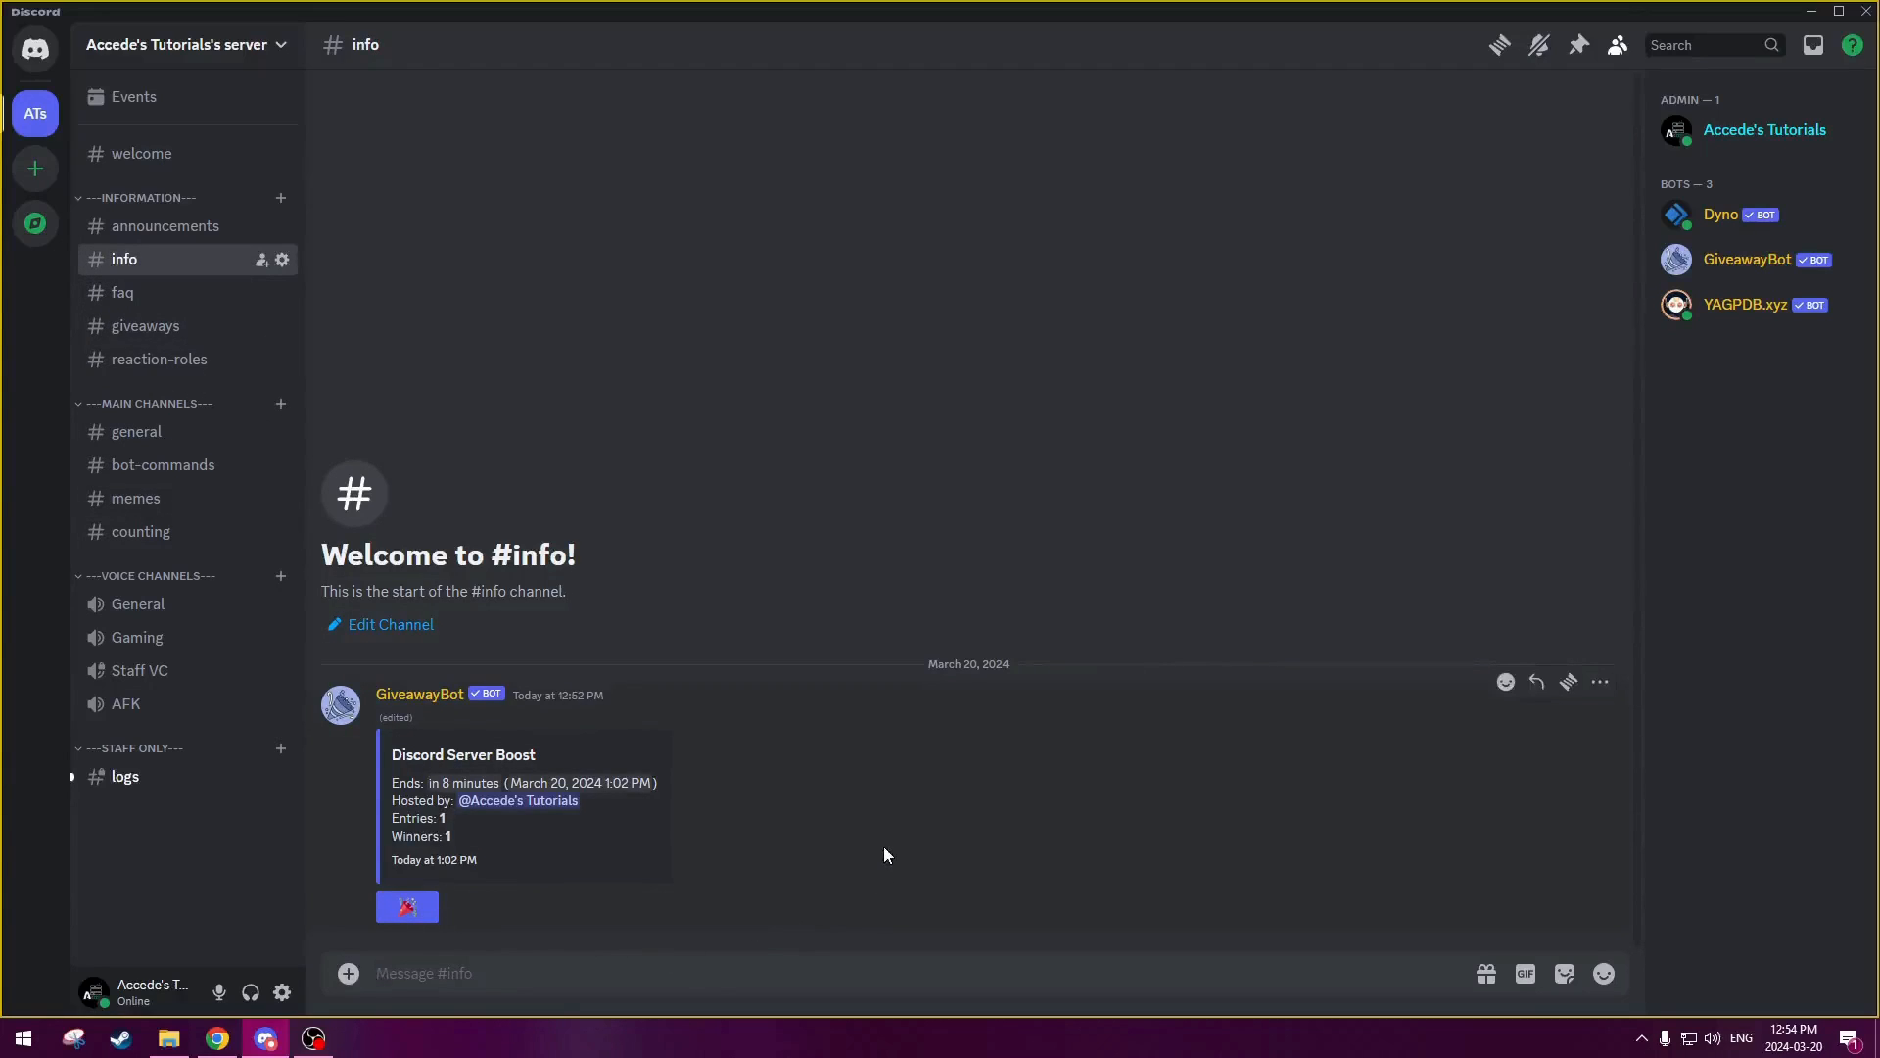
type("/g")
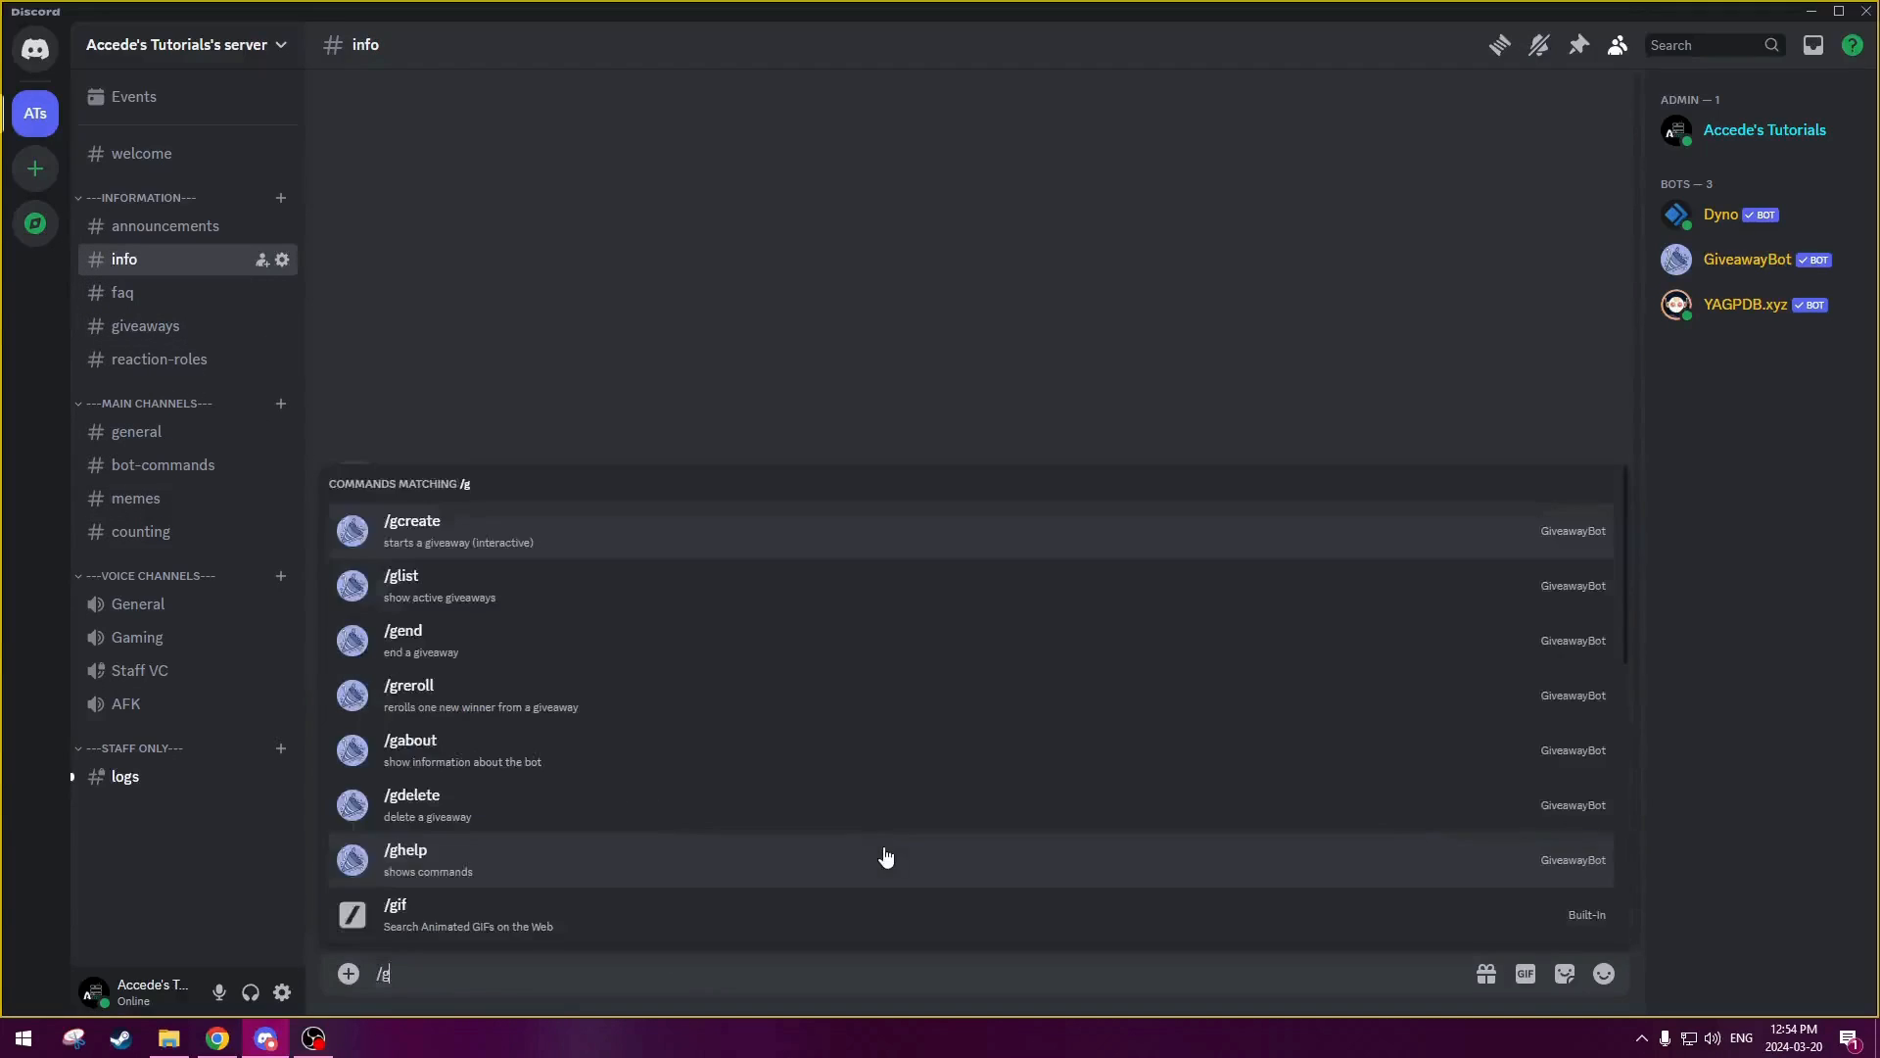
type("delete")
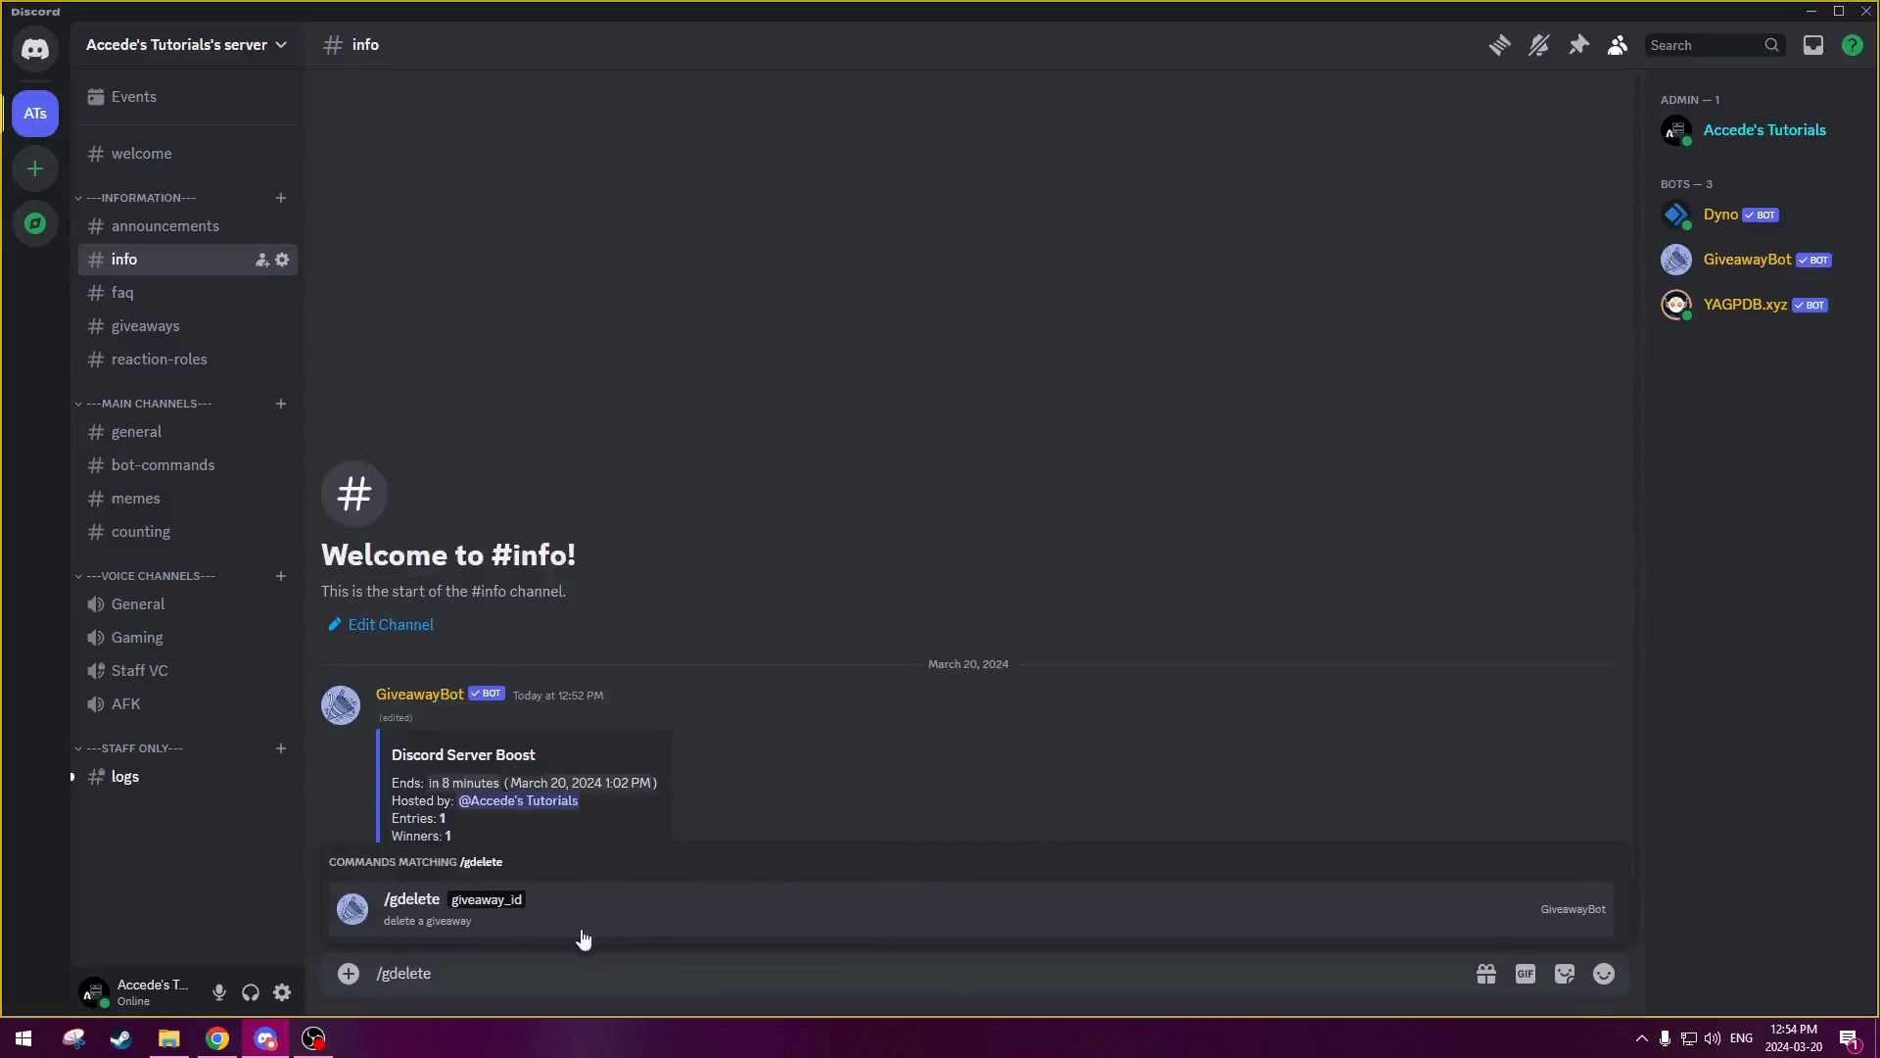
left_click(579, 927)
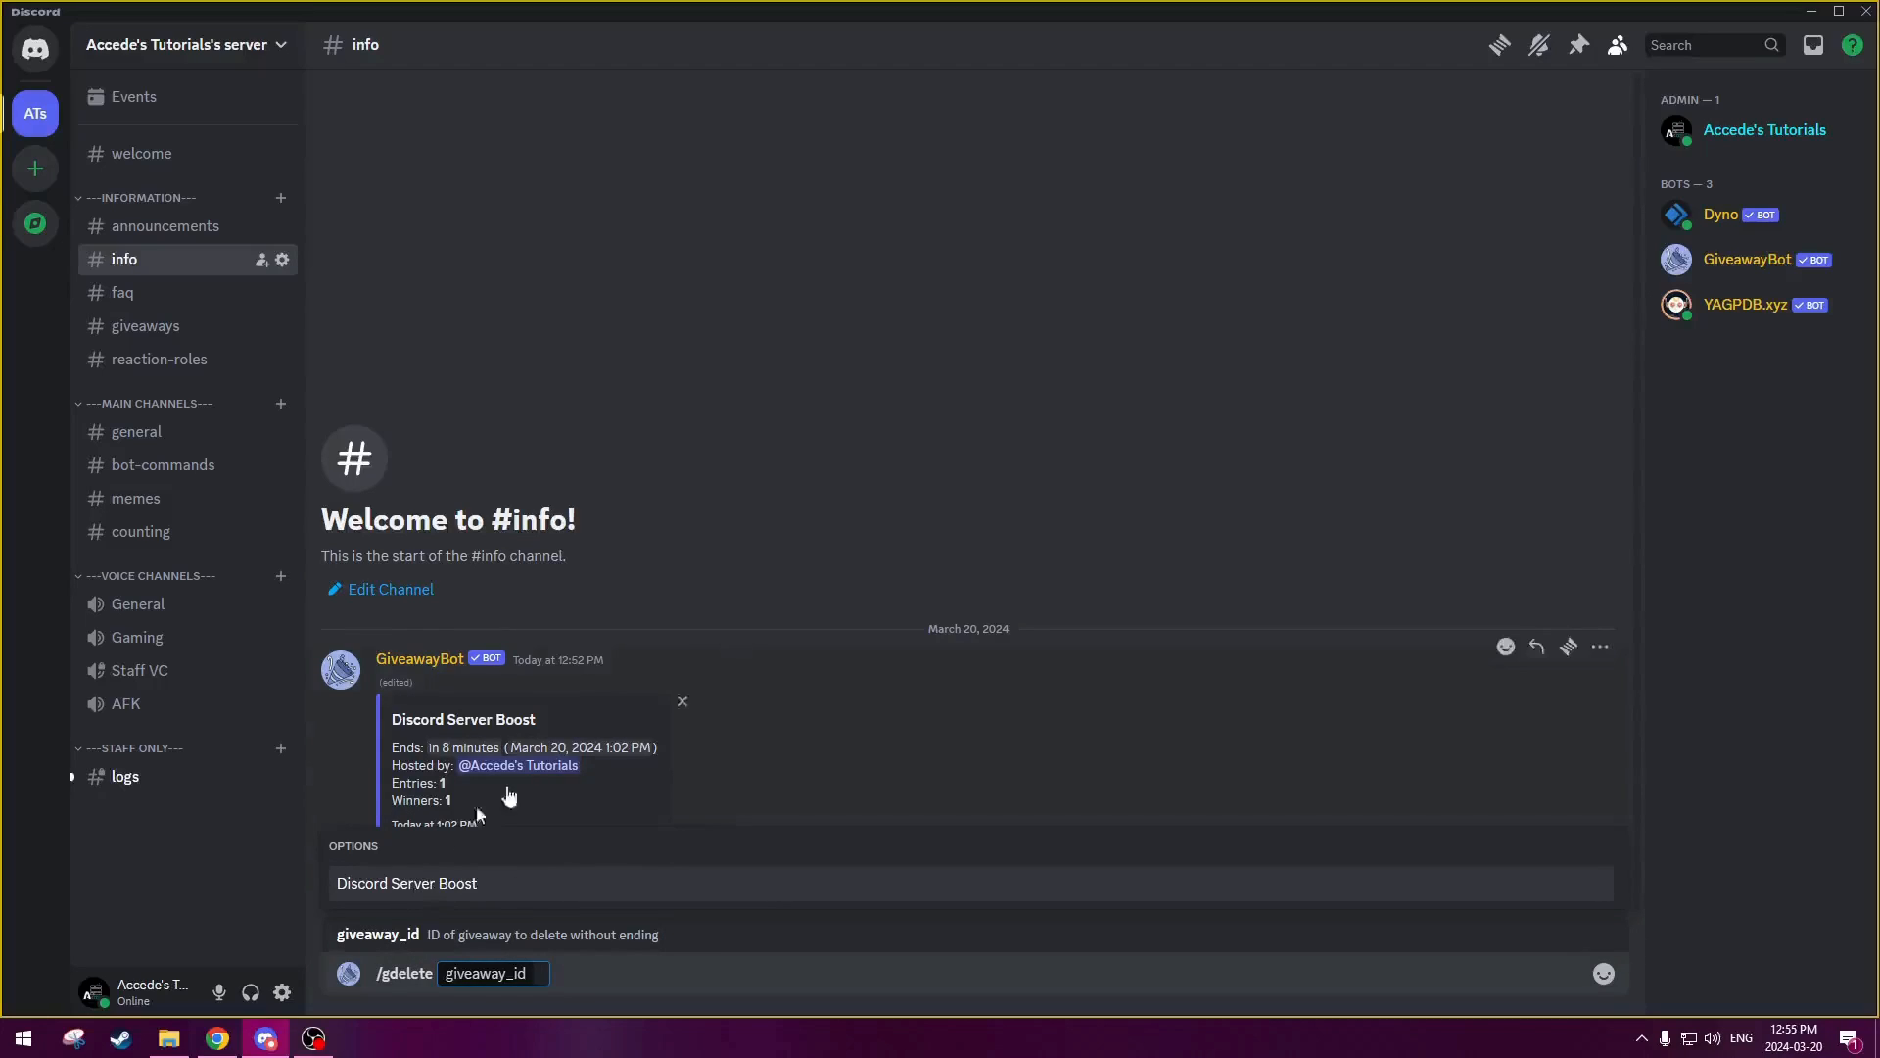
left_click(375, 886)
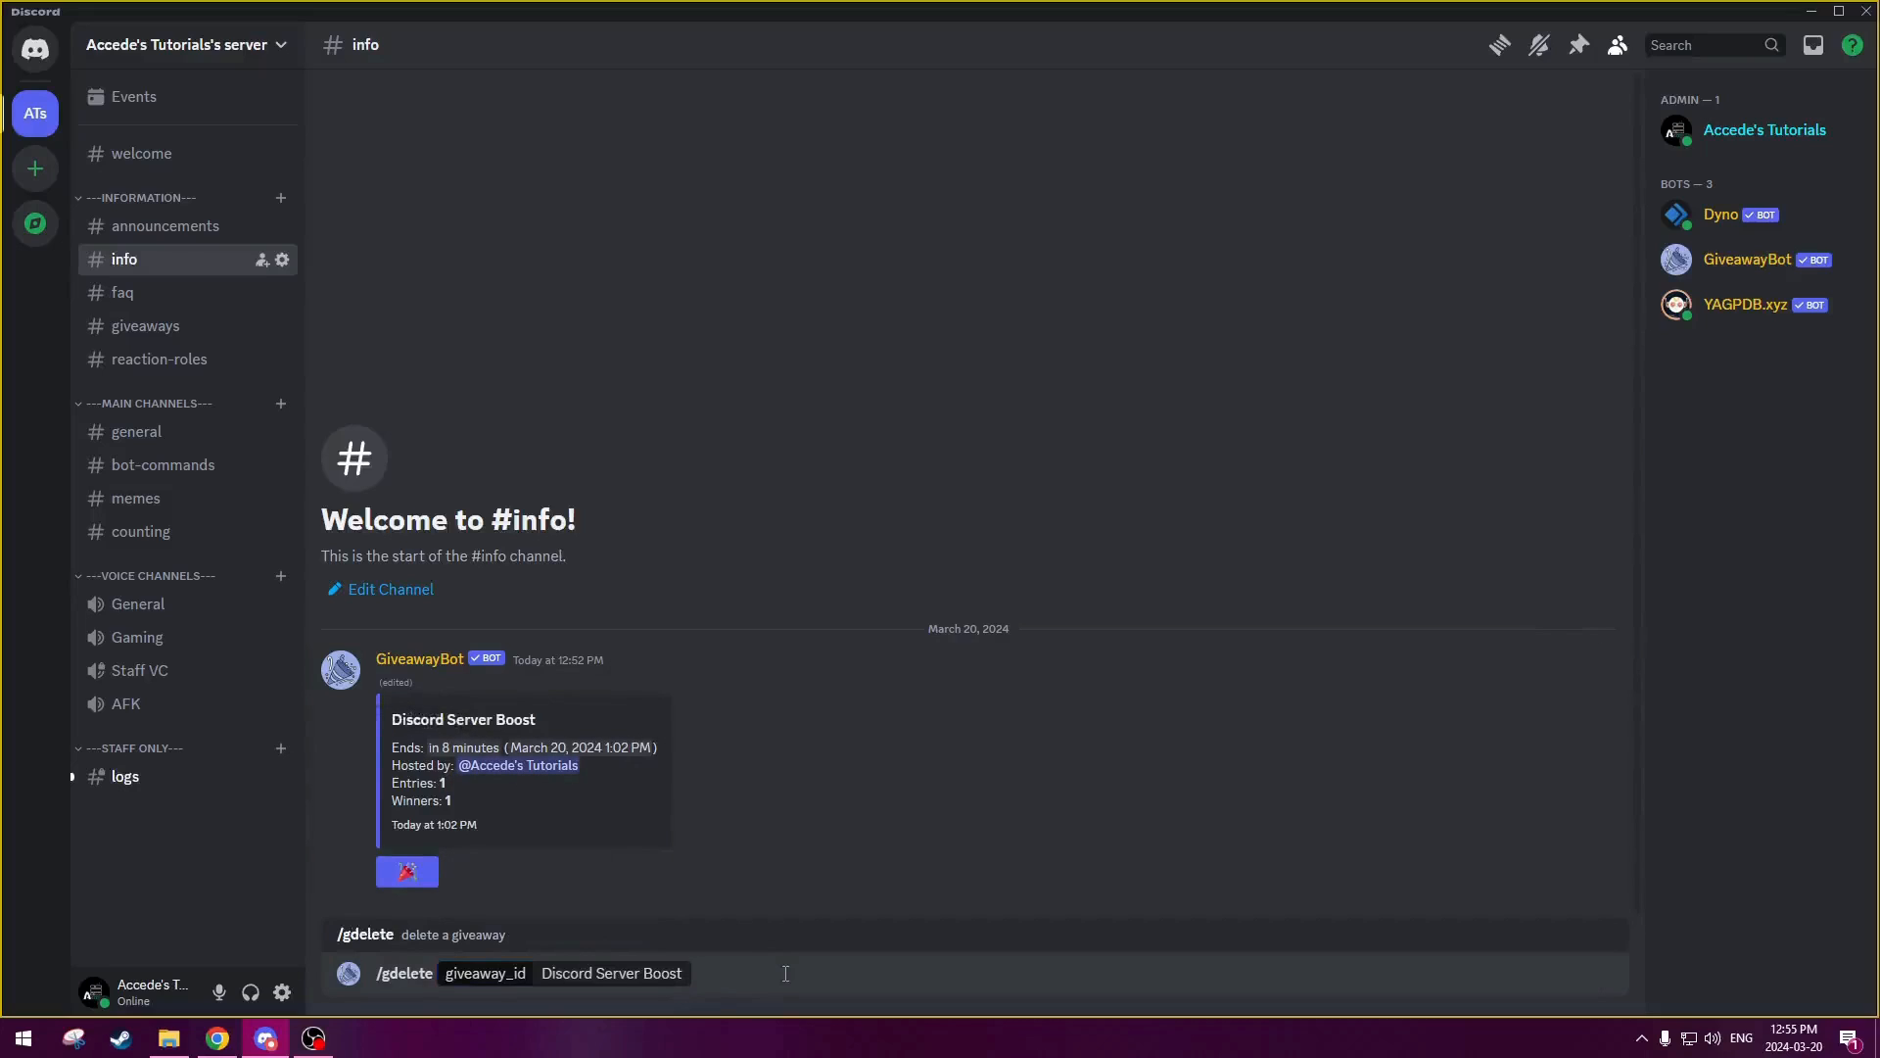
key("Return")
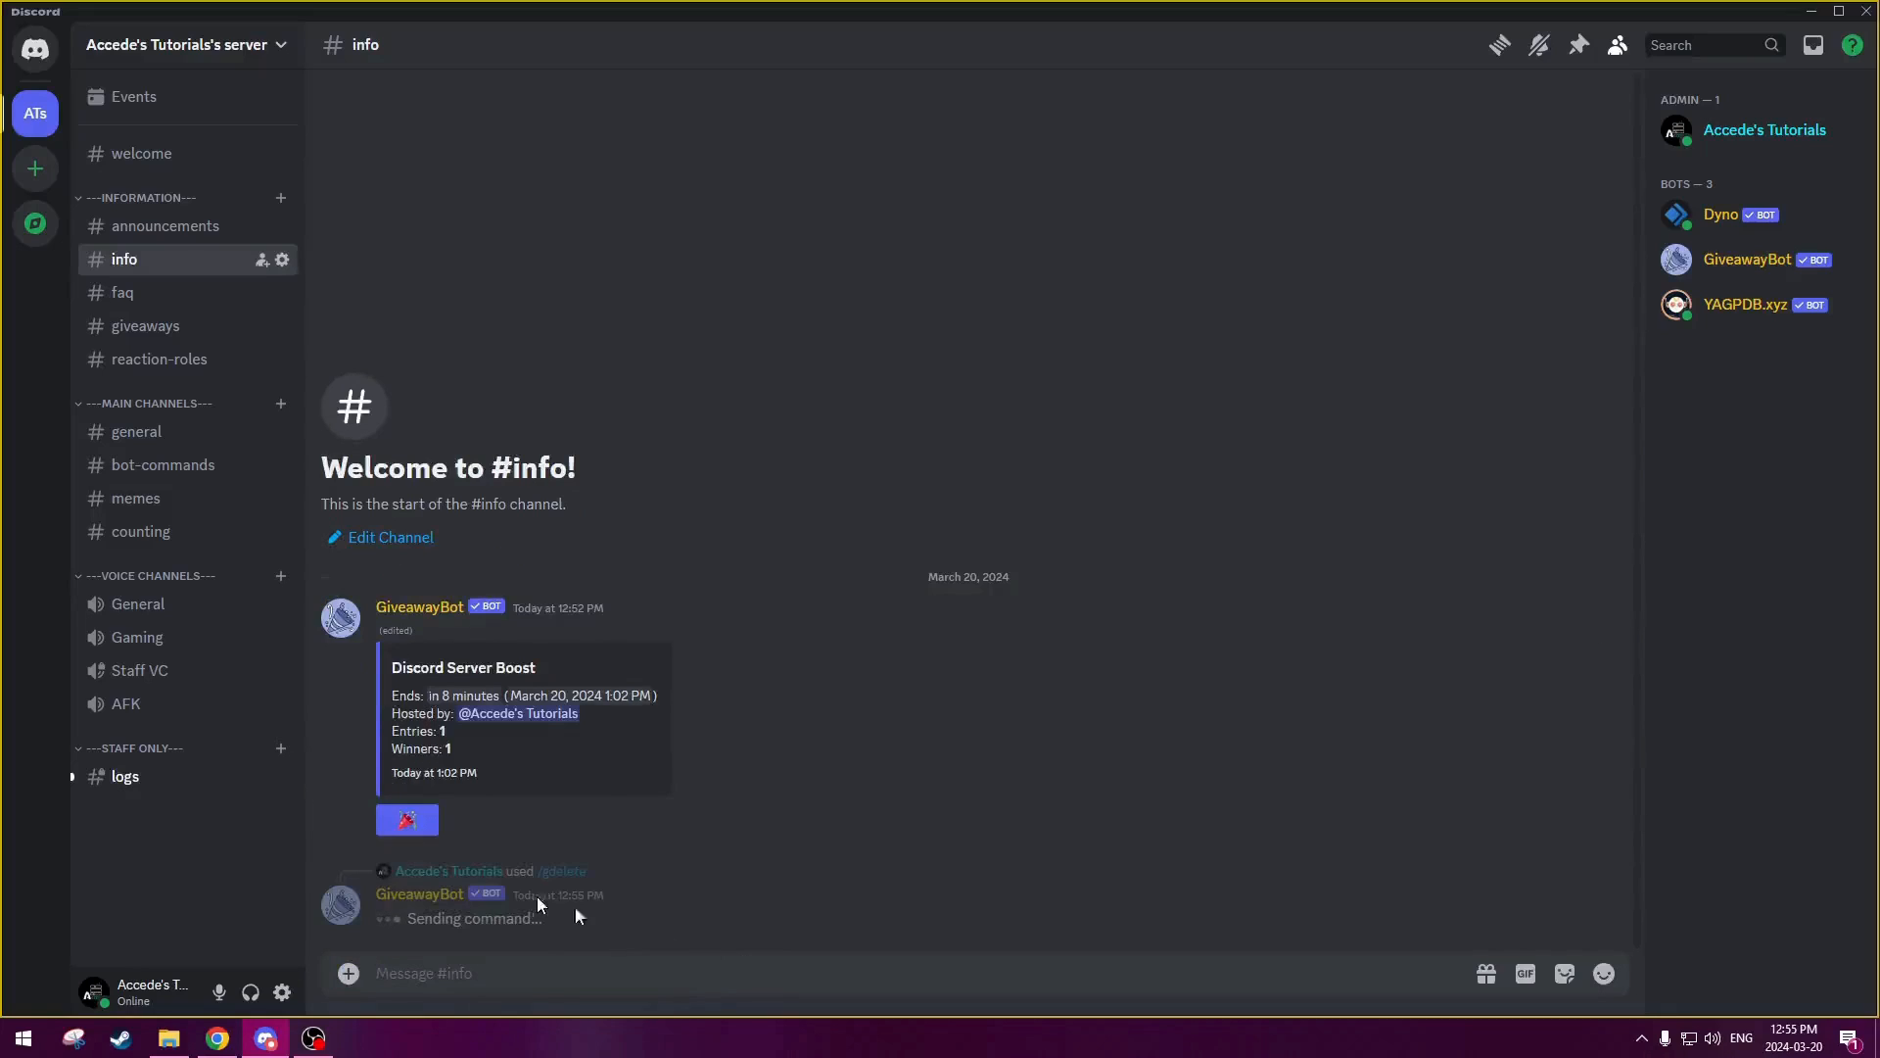
left_click_drag(455, 895, 729, 899)
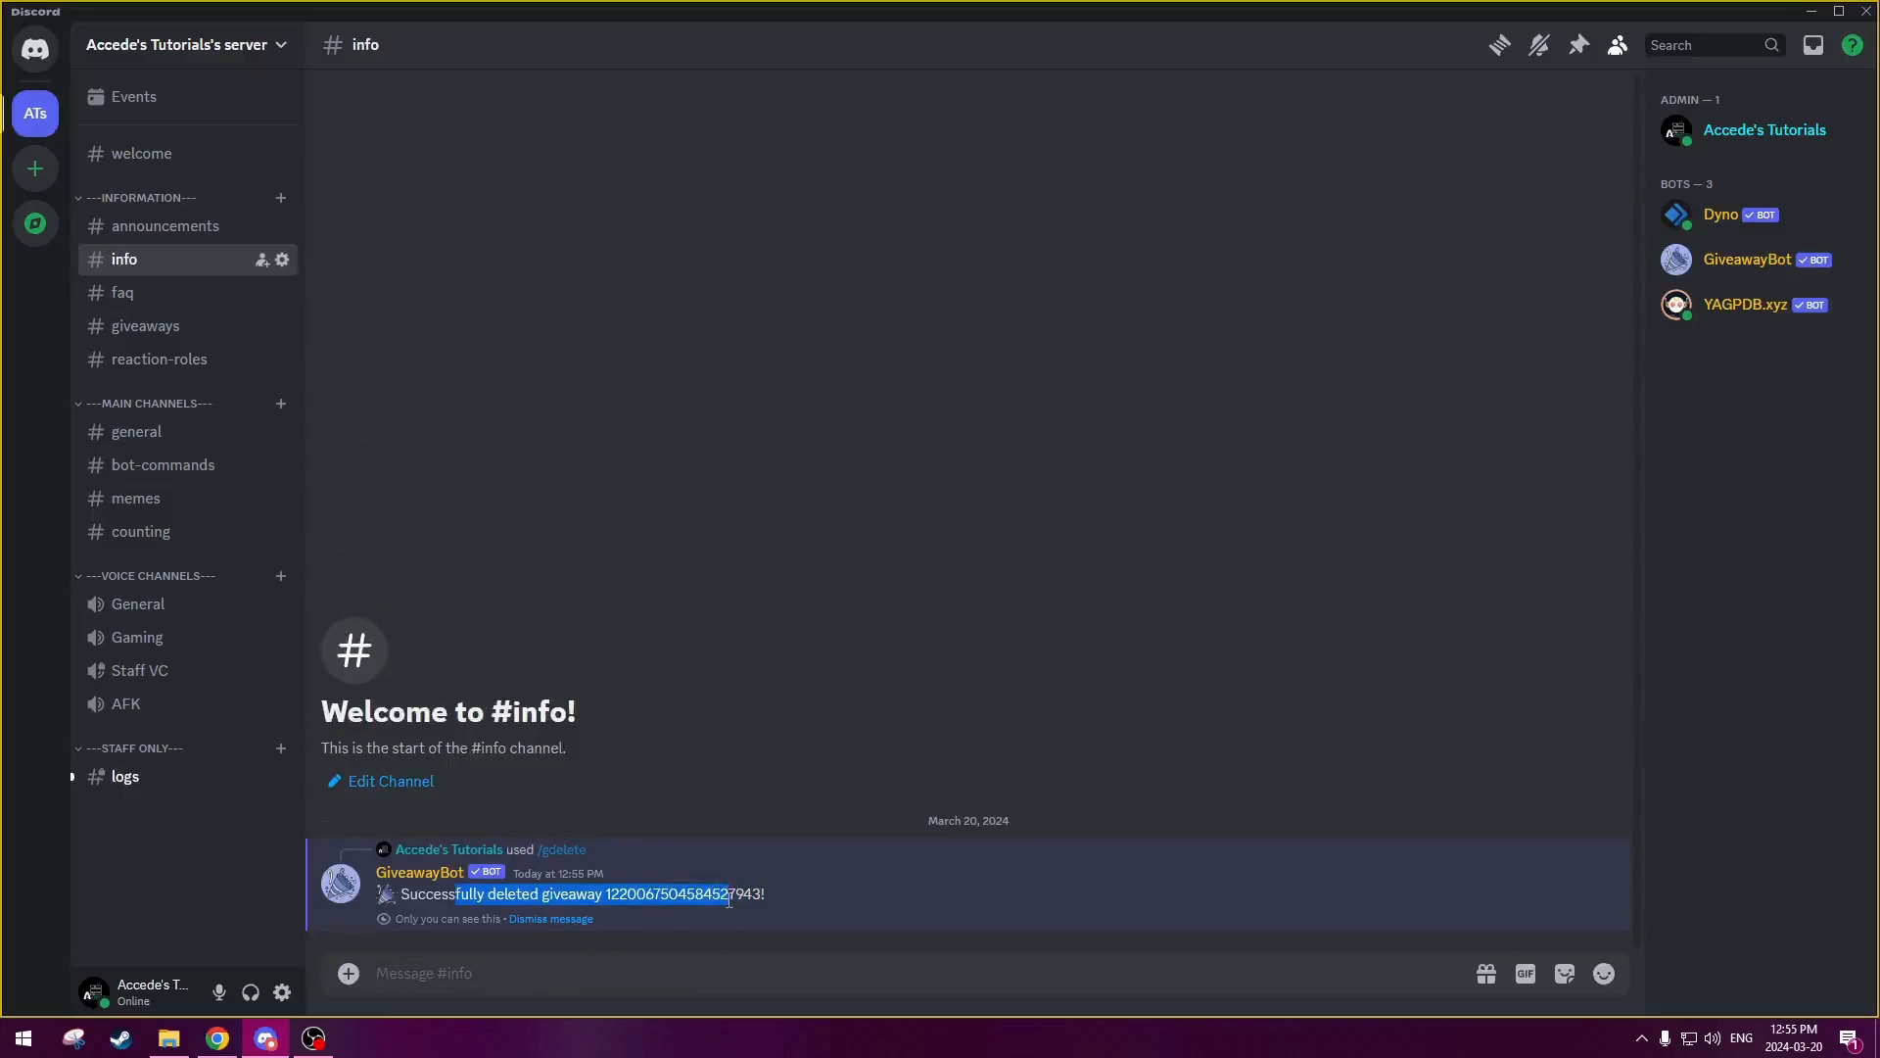
left_click(537, 909)
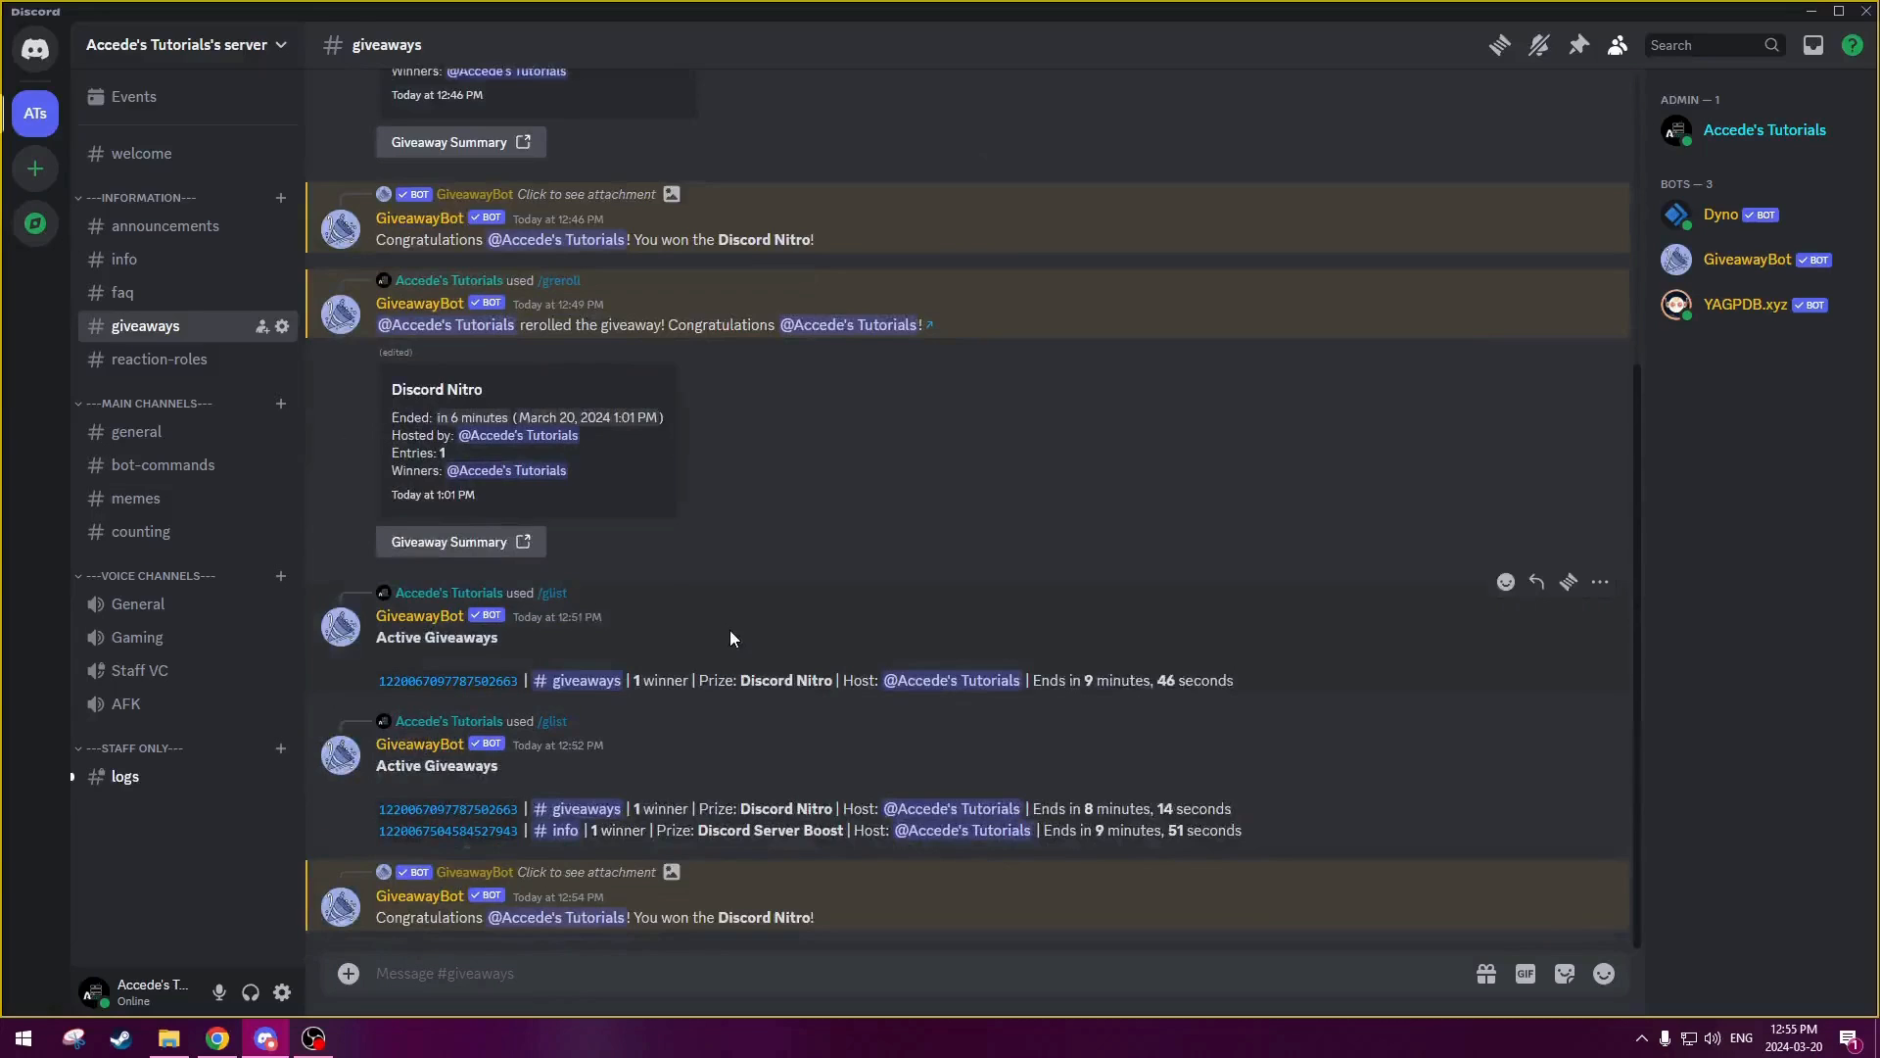
- Review the first Discord Nitro giveaway's details at the start of the giveaways channel and the reroll announcement below it
scroll(738, 566, "up", 5)
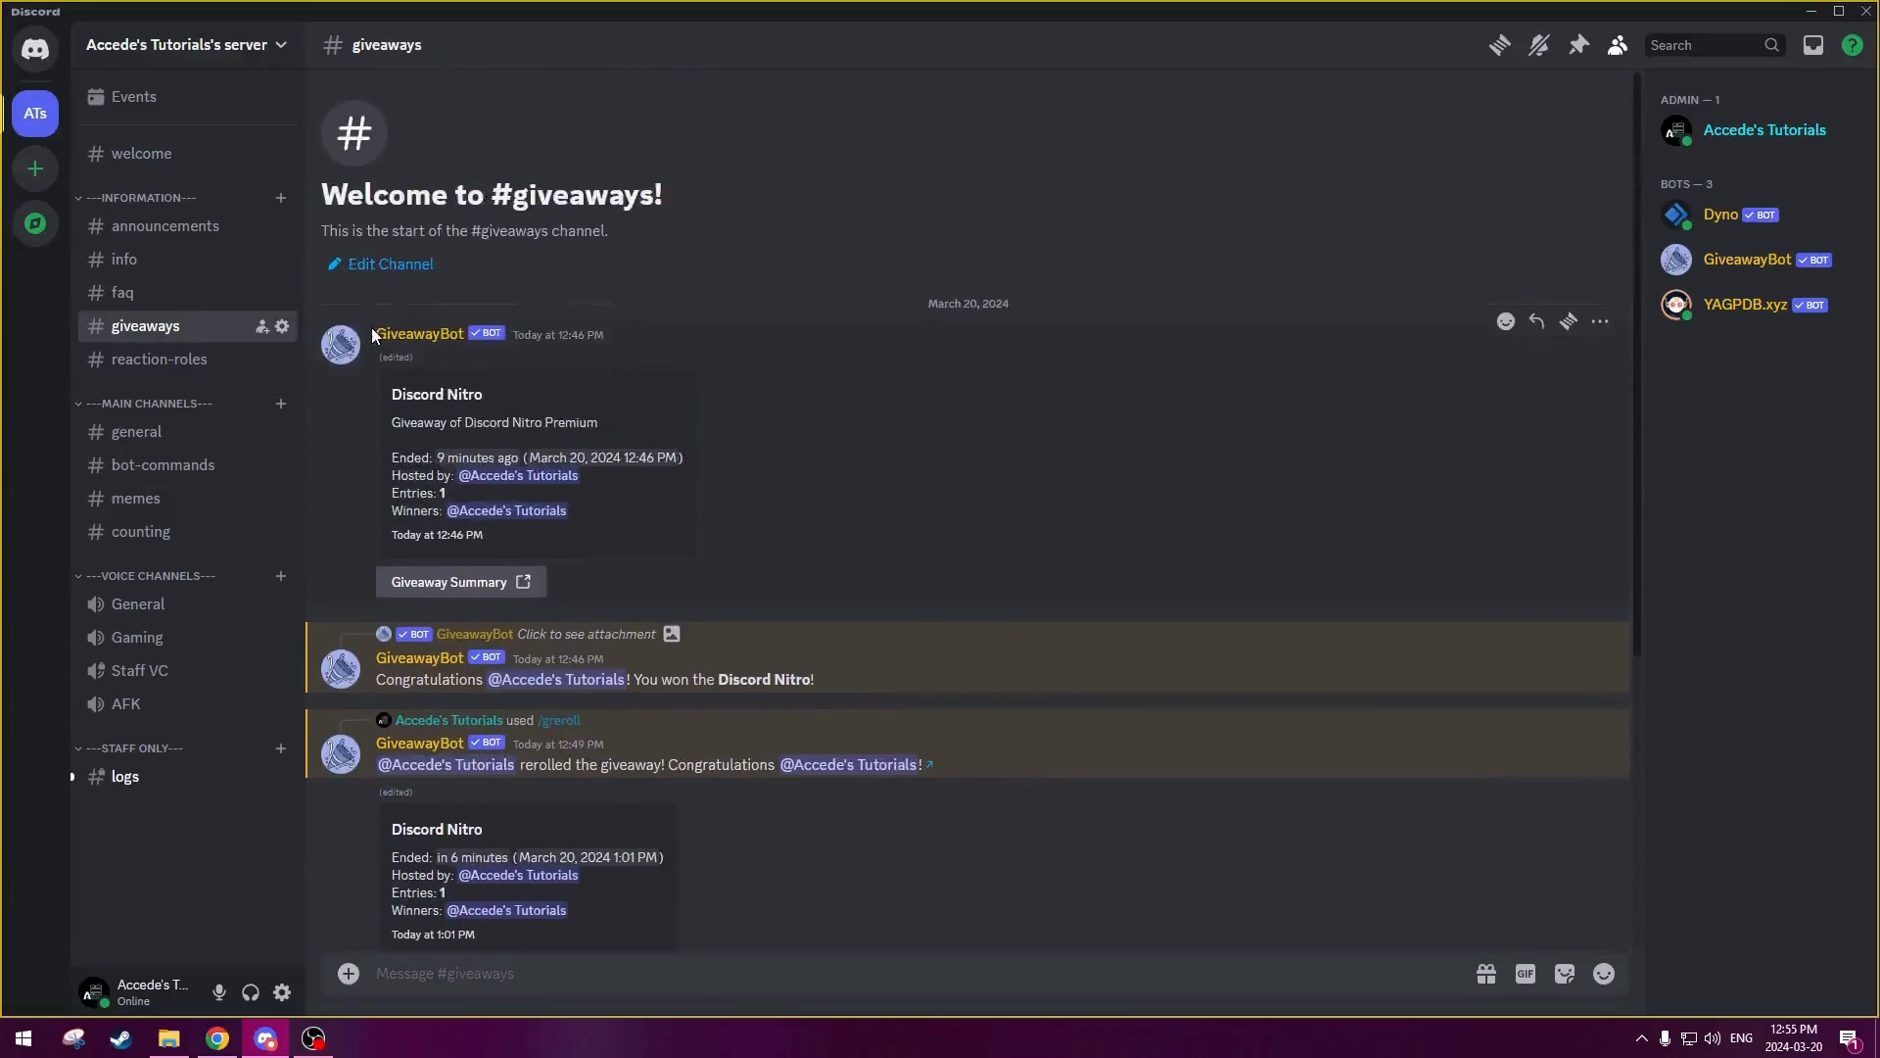
left_click_drag(372, 327, 737, 429)
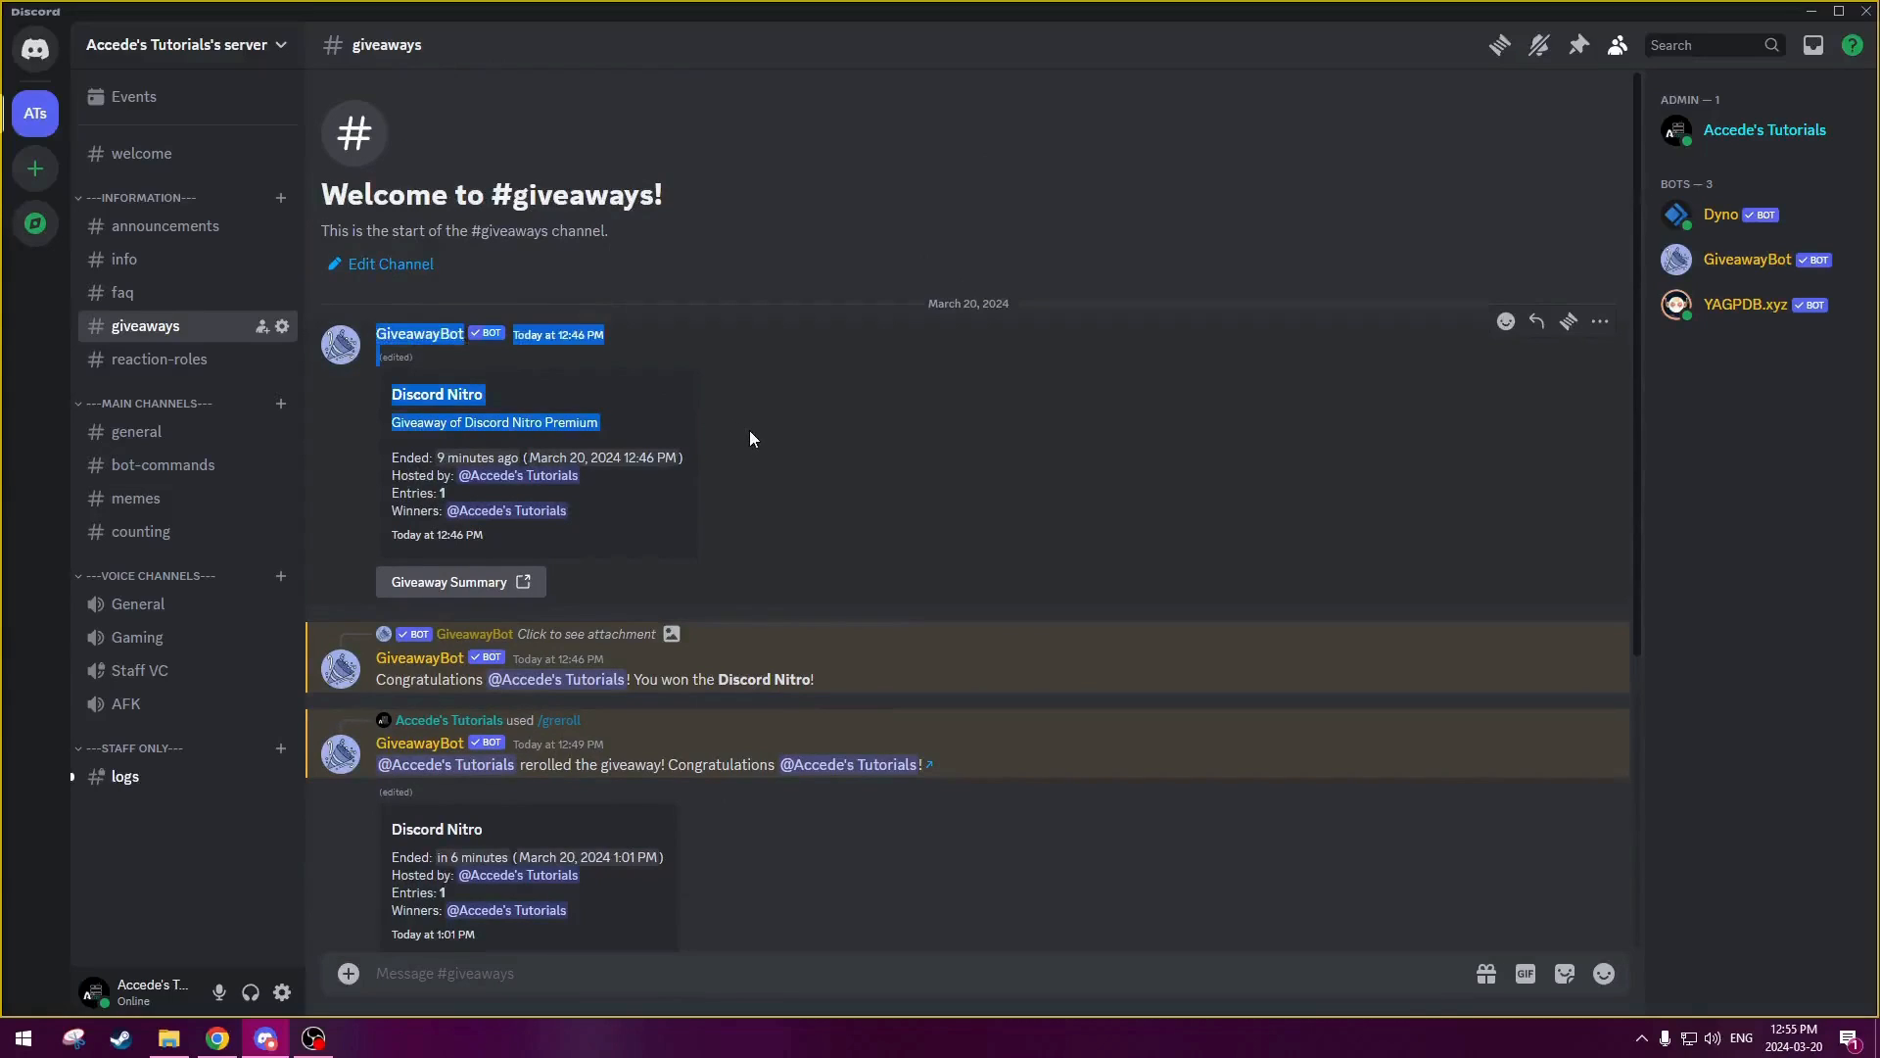
left_click(750, 431)
left_click_drag(397, 399, 598, 509)
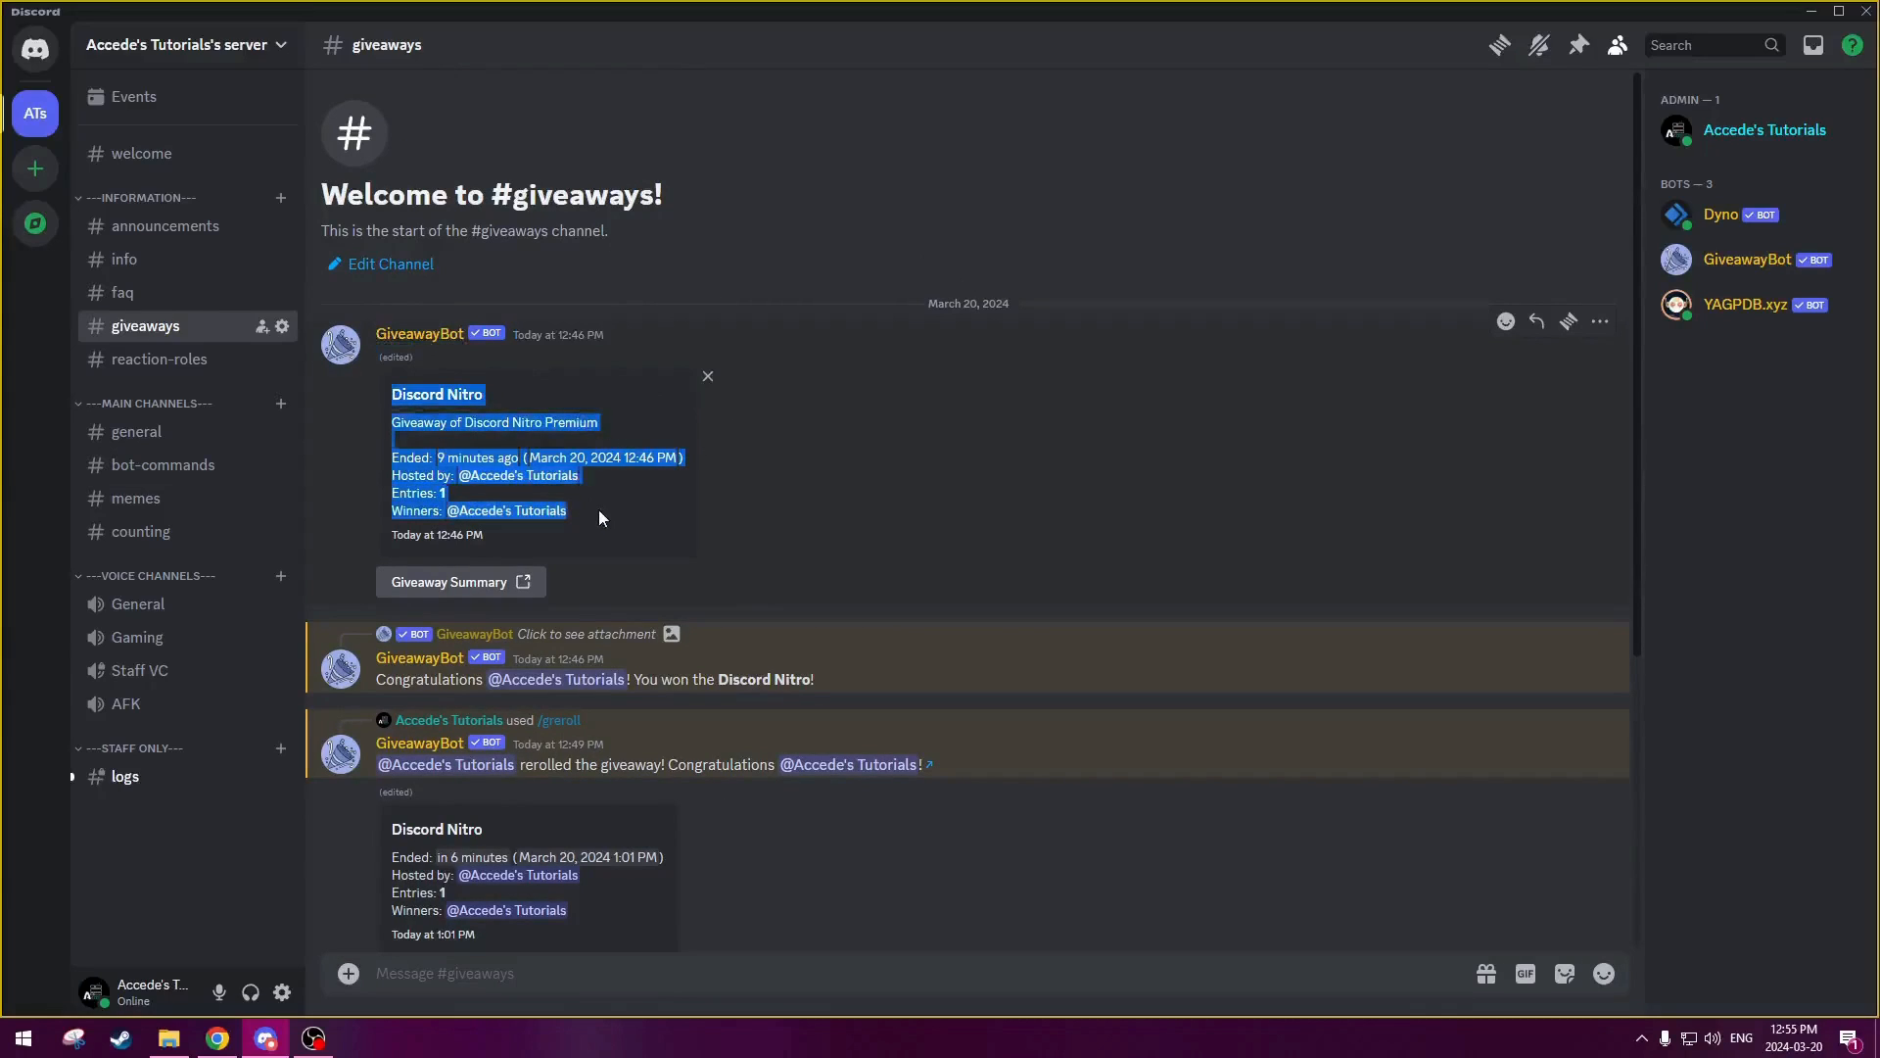
left_click(597, 509)
scroll(598, 509, "down", 3)
left_click_drag(355, 443, 973, 468)
left_click(971, 458)
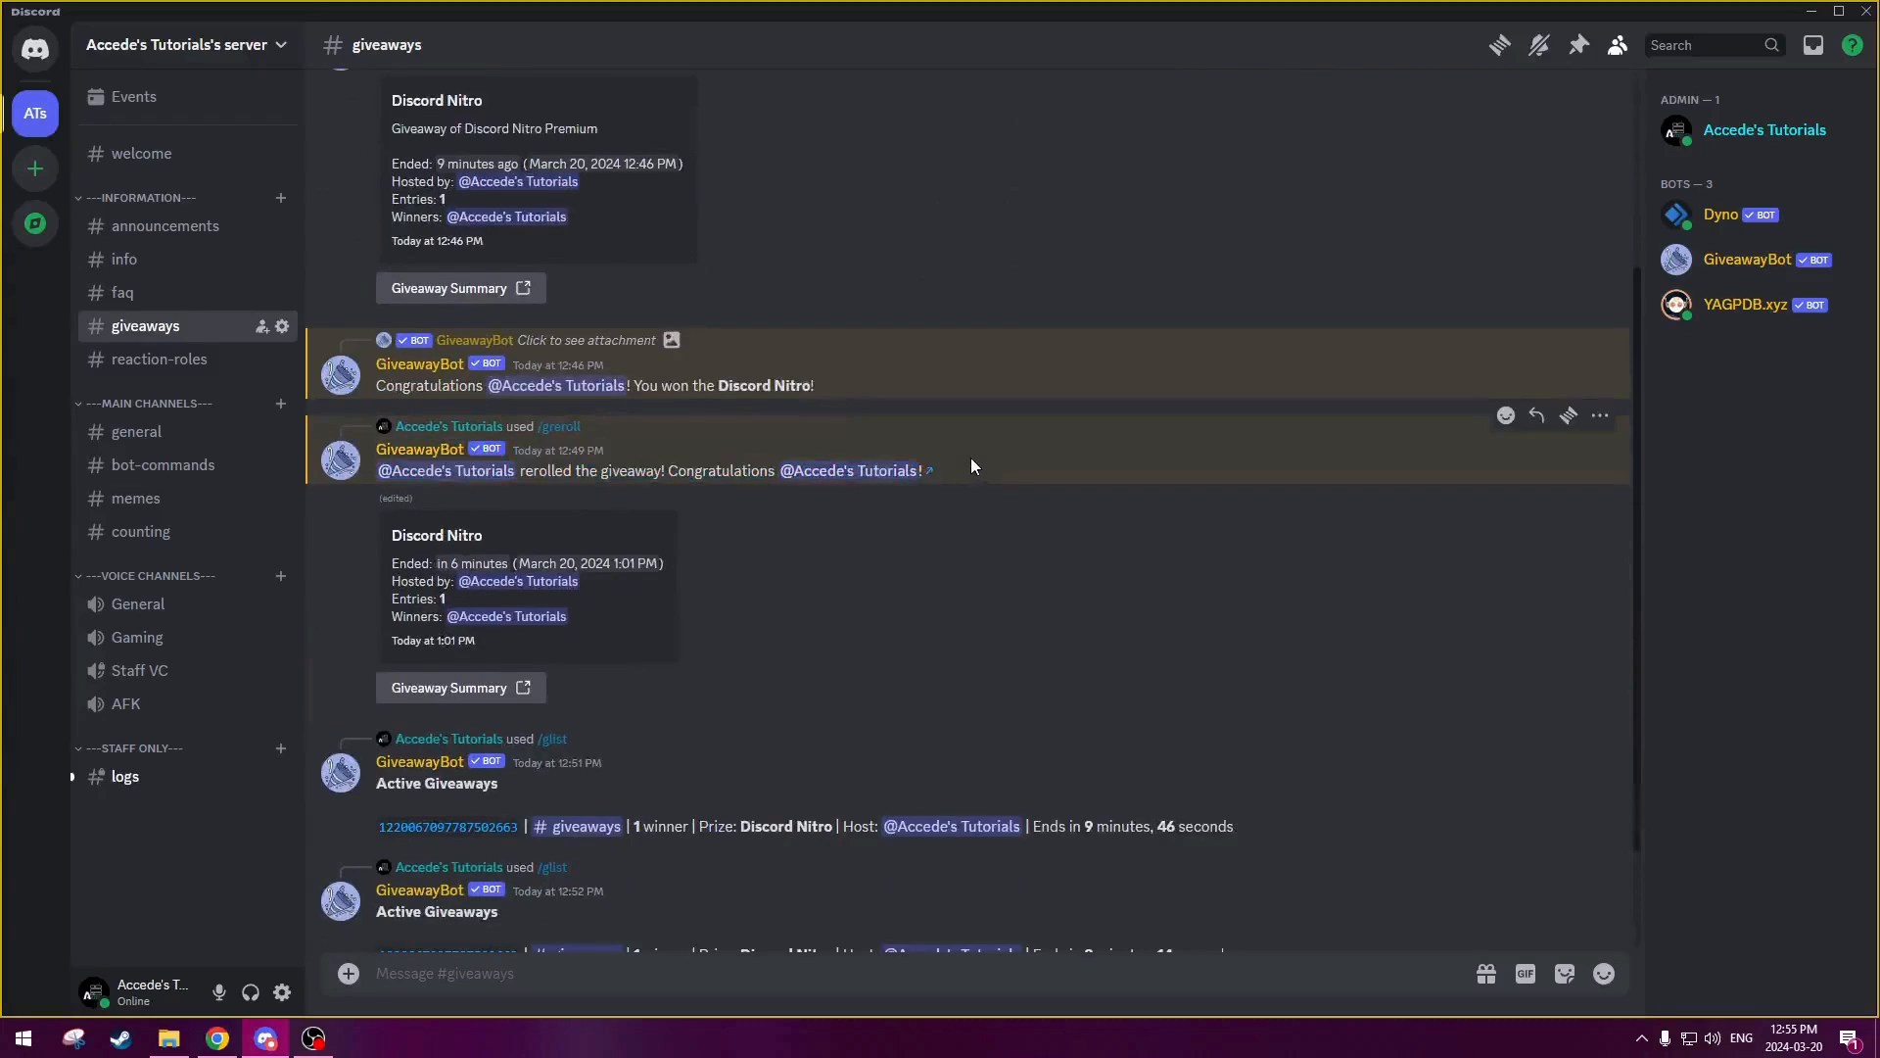
- Review both active giveaway lists produced by /glist and the latest Discord Nitro winner announcement in the giveaways channel
scroll(971, 458, "down", 2)
left_click_drag(377, 610, 1312, 685)
left_click(1312, 685)
mouse_move(381, 916)
left_mouse_down()
mouse_move(533, 944)
mouse_move(872, 940)
mouse_move(378, 892)
left_mouse_up()
left_click(828, 909)
left_click(848, 885)
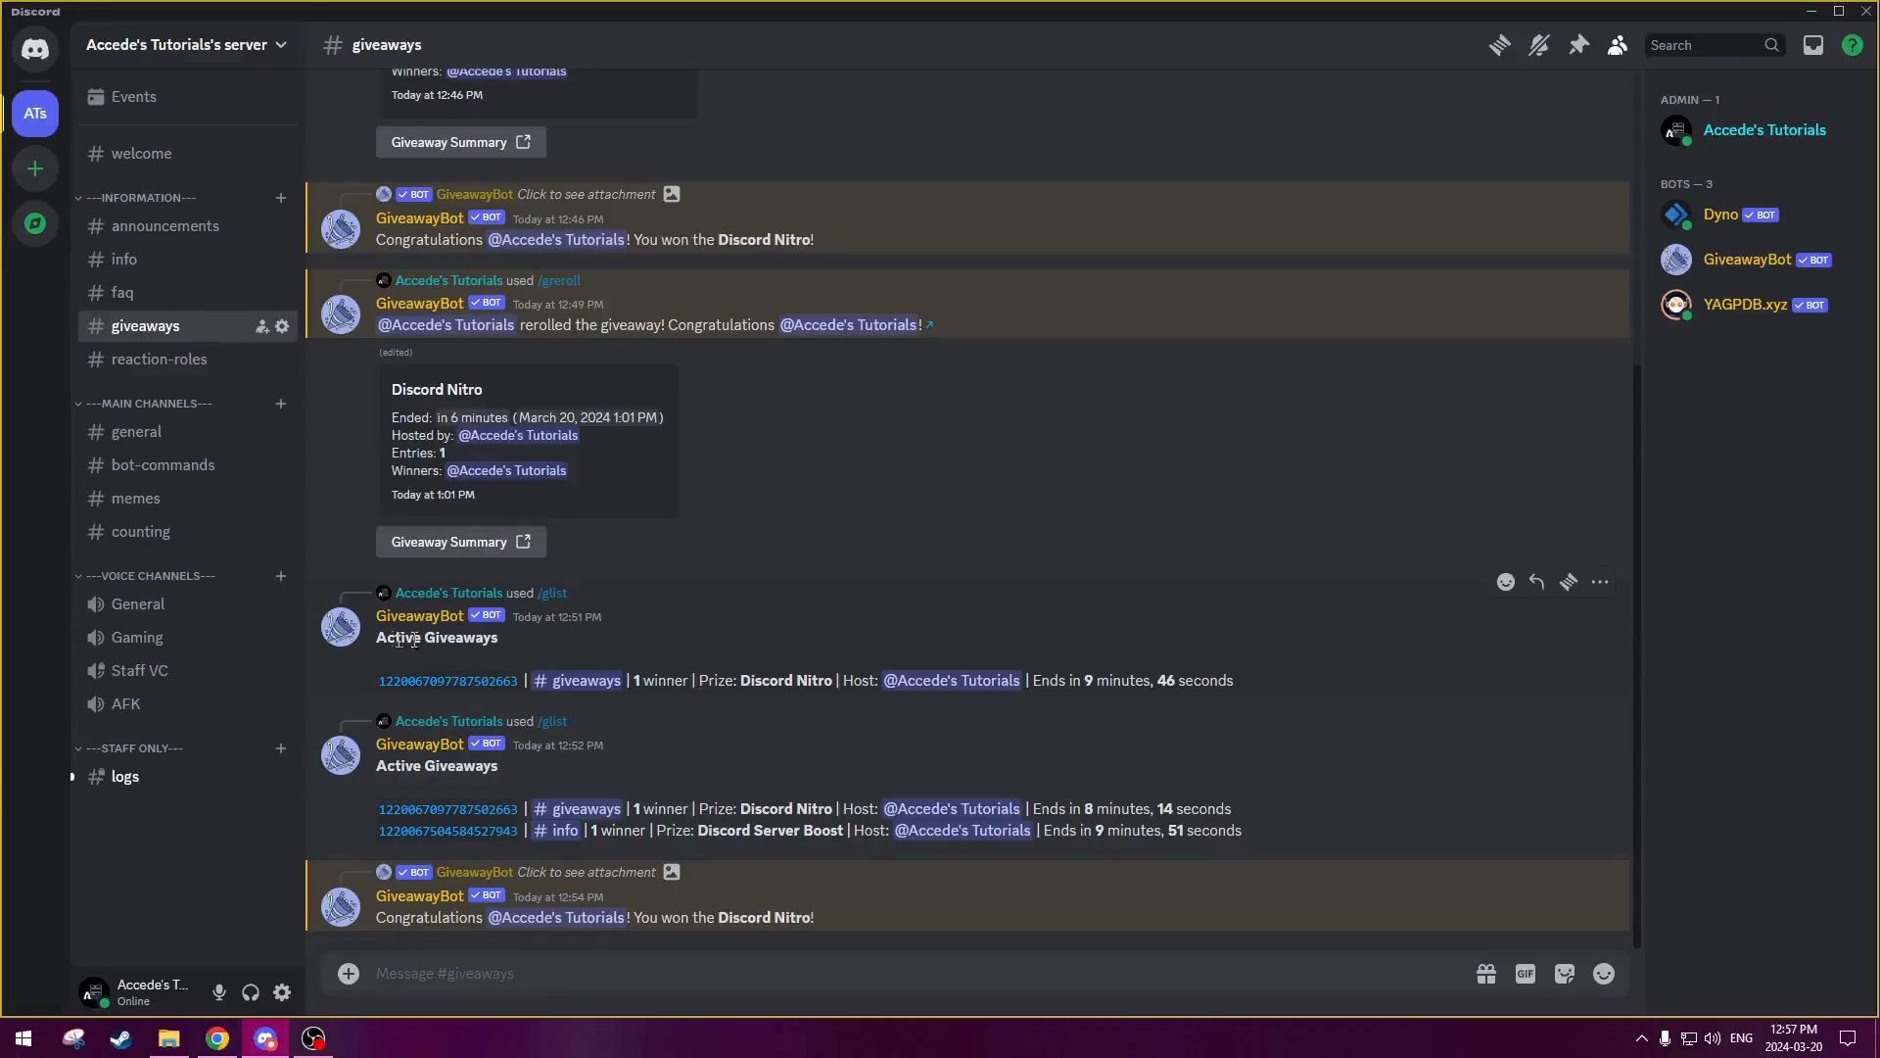
left_click_drag(365, 611, 1078, 649)
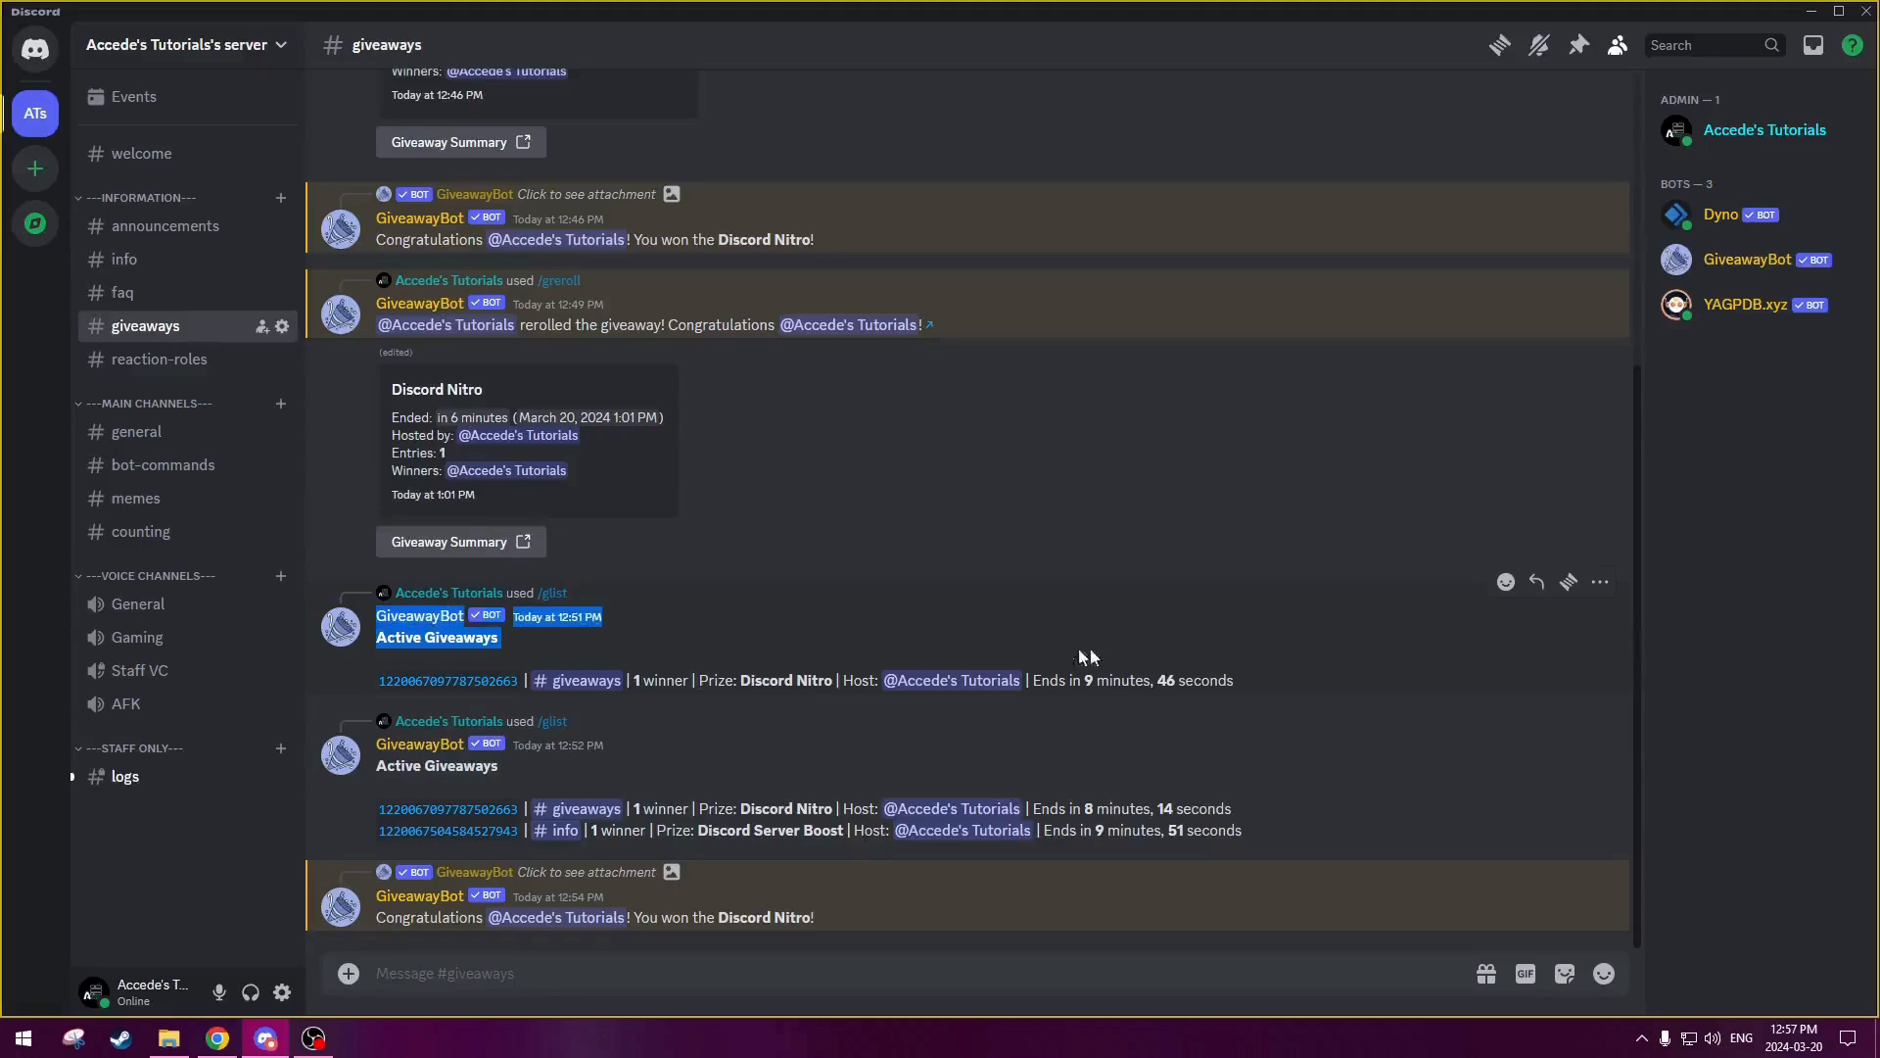
left_click_drag(1248, 669, 1256, 683)
left_click(1255, 683)
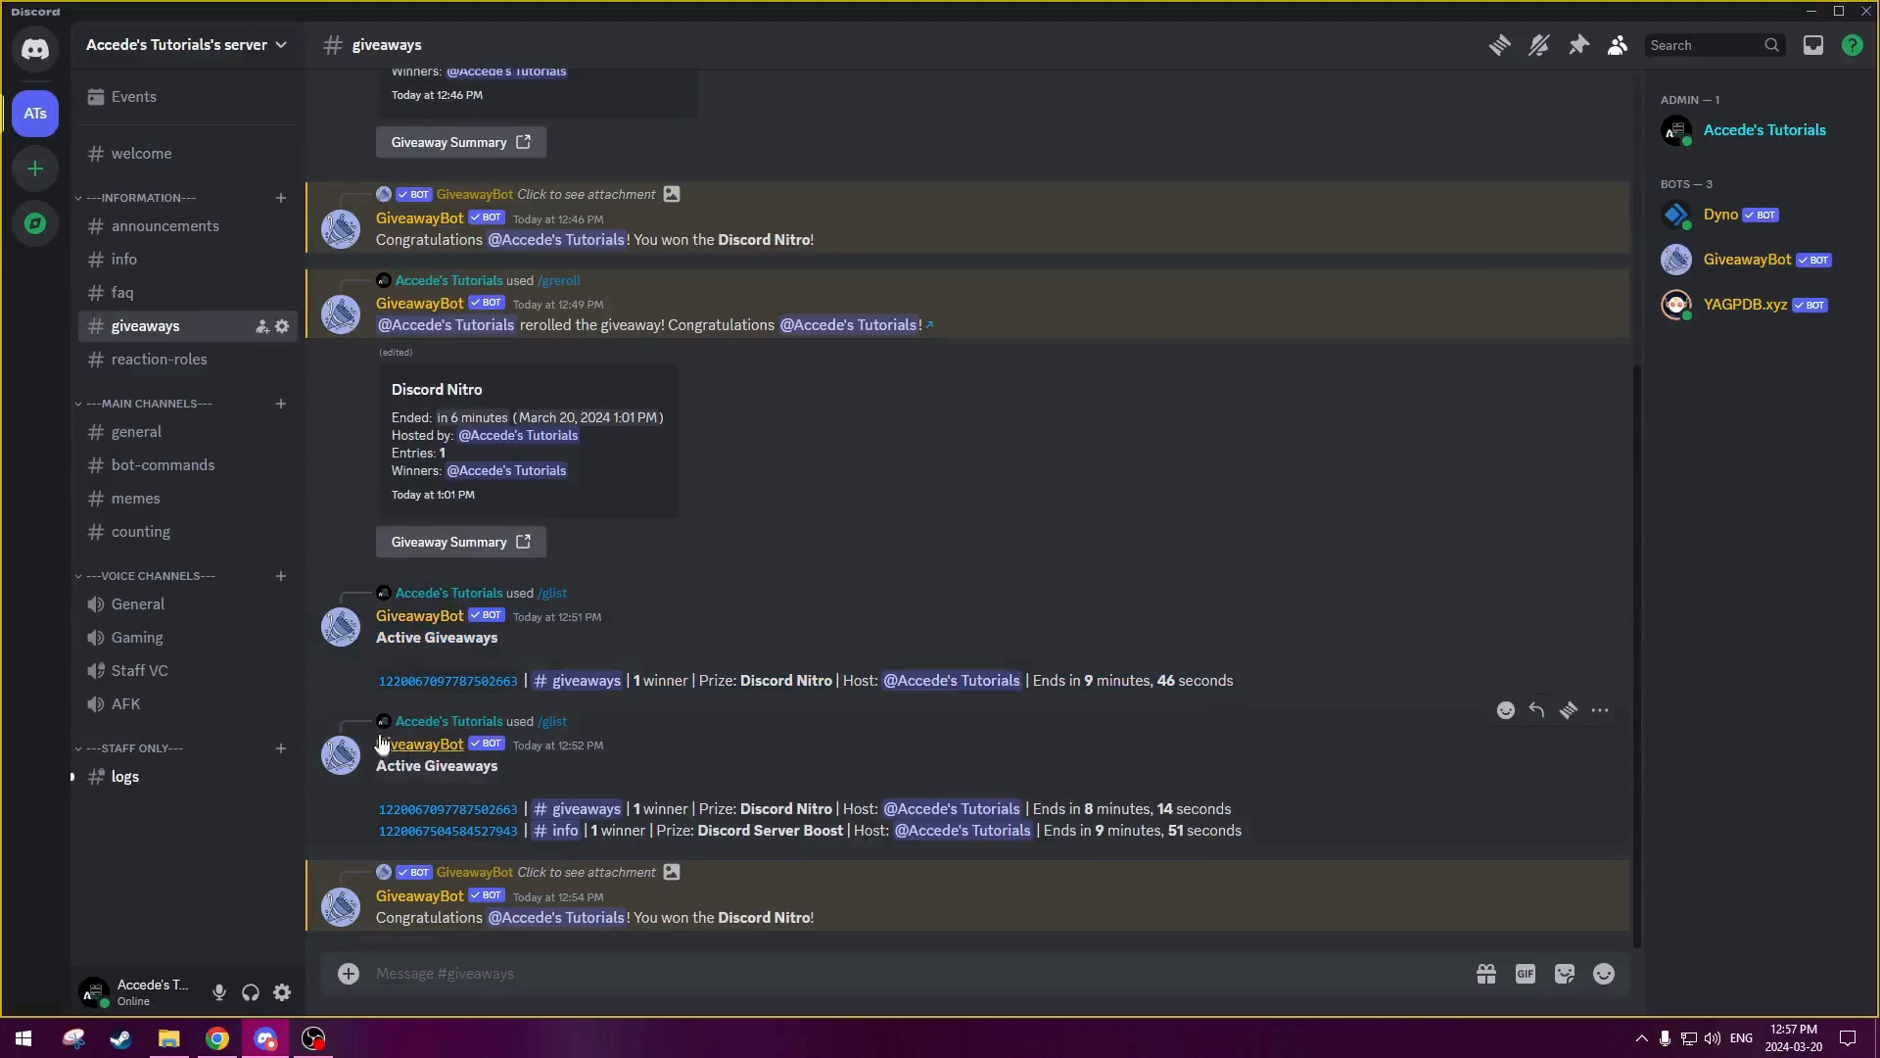
left_click_drag(378, 740, 862, 932)
left_click(865, 919)
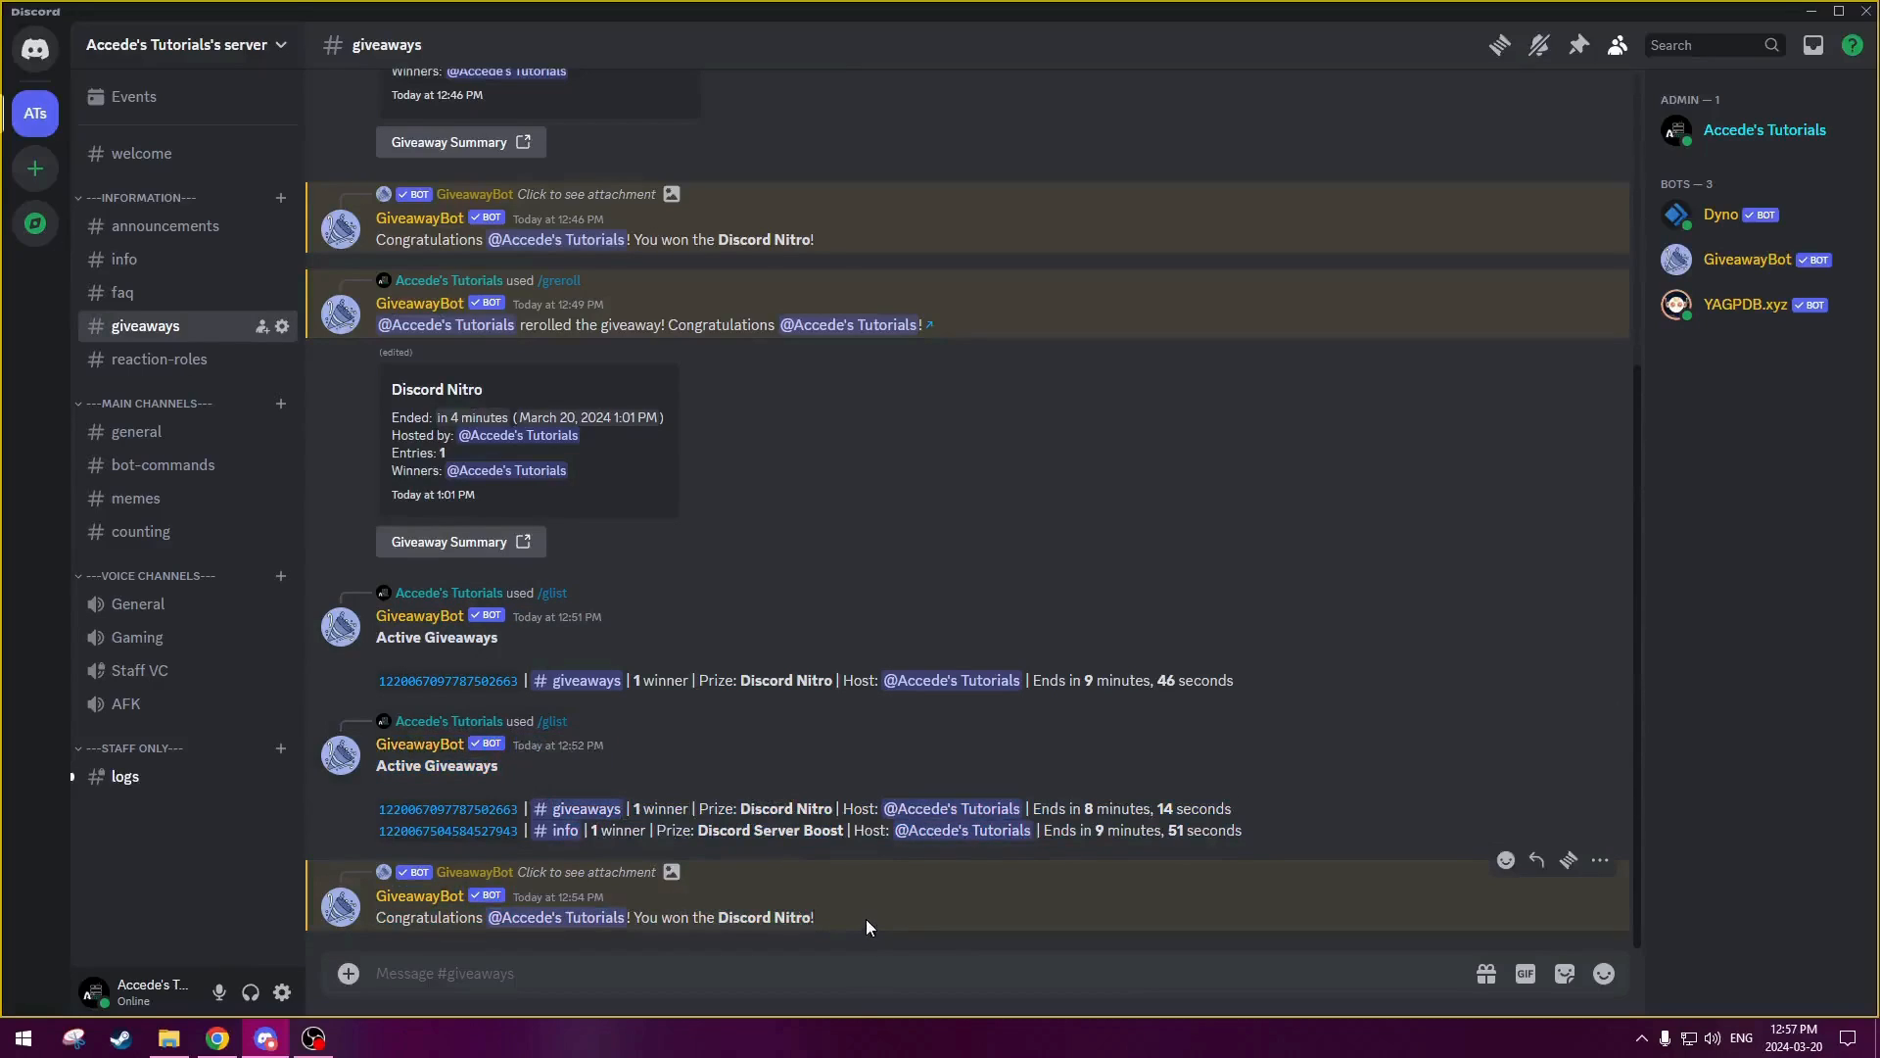